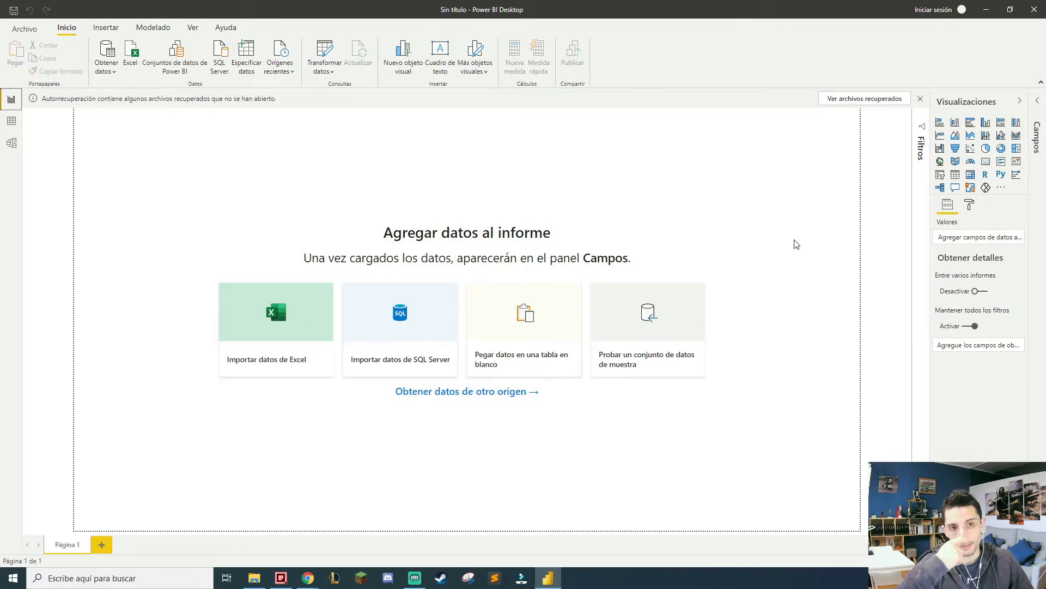
- Look at the empty data view and model view, and return to the report view
click(11, 122)
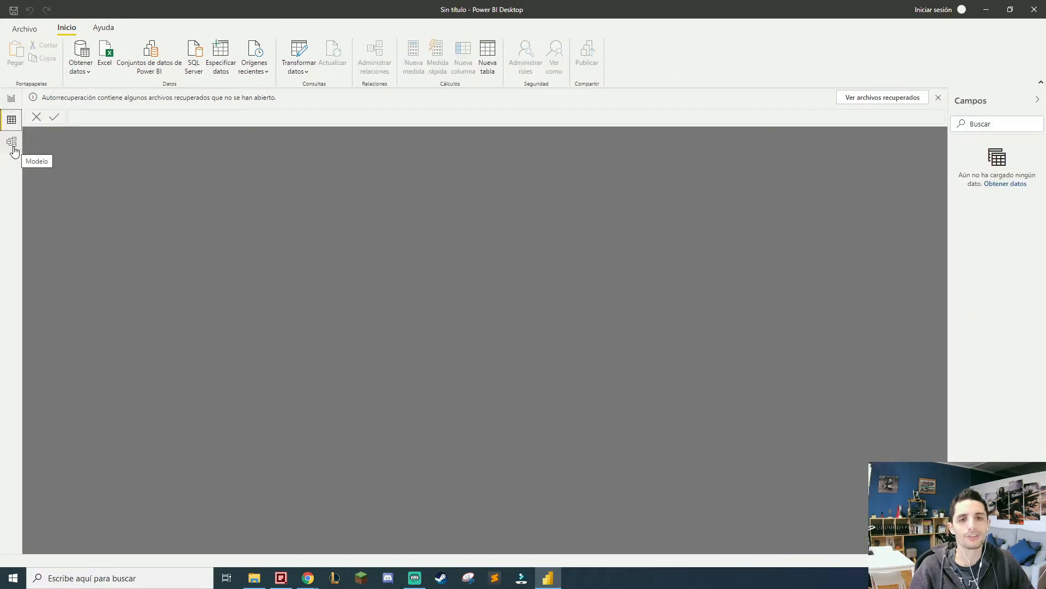
click(12, 143)
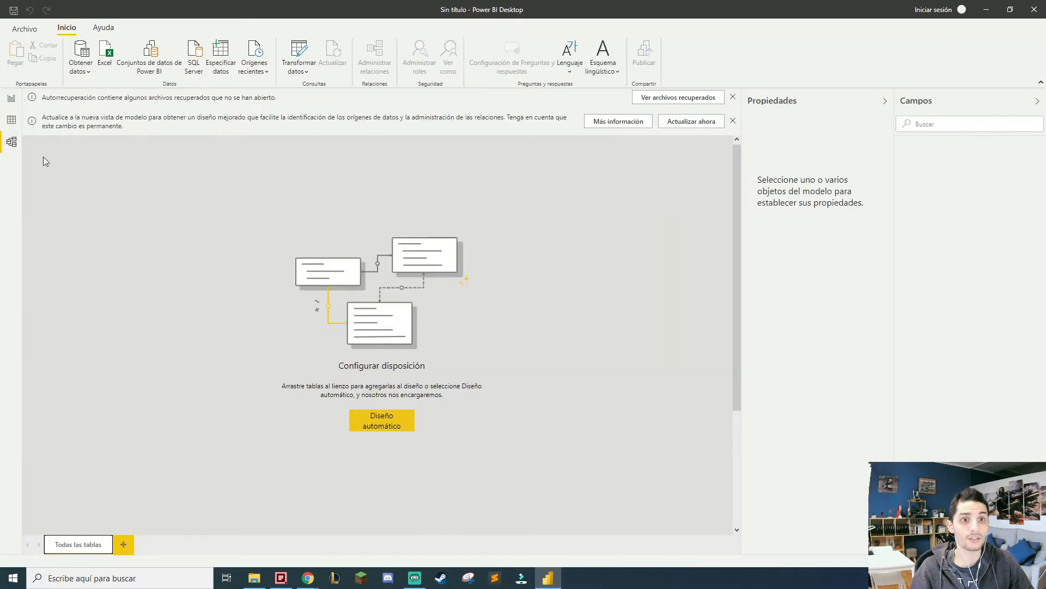
click(11, 99)
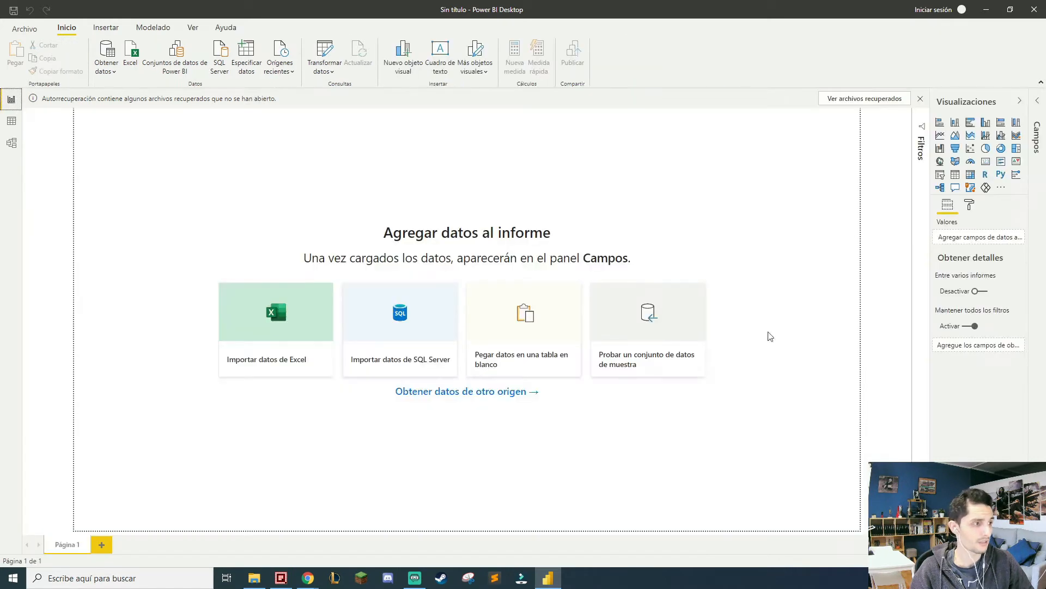
- Expand the Filtros pane and widen the Visualizaciones pane
click(920, 132)
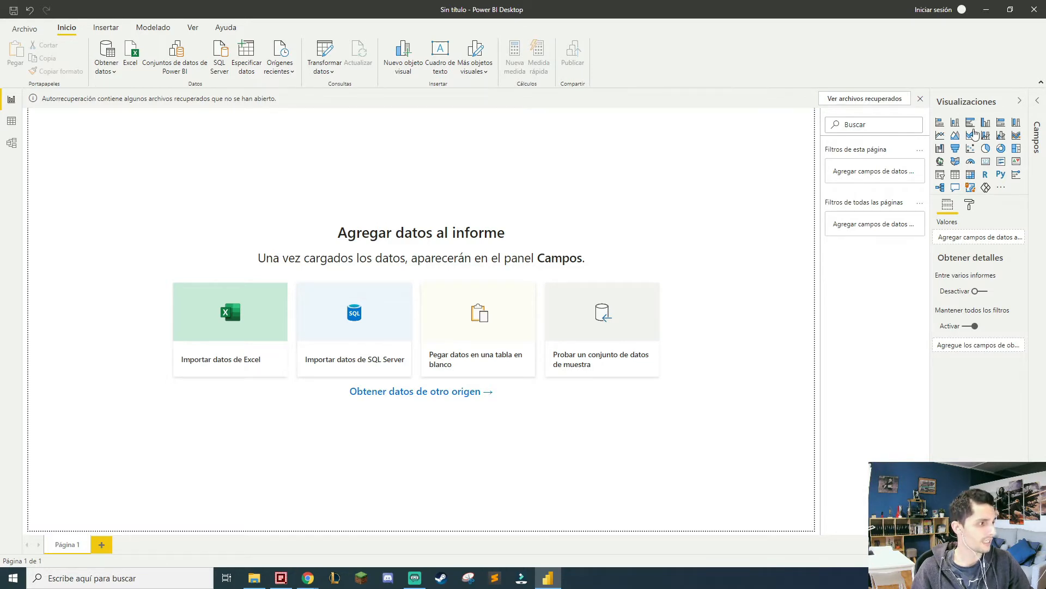
drag(930, 148, 764, 178)
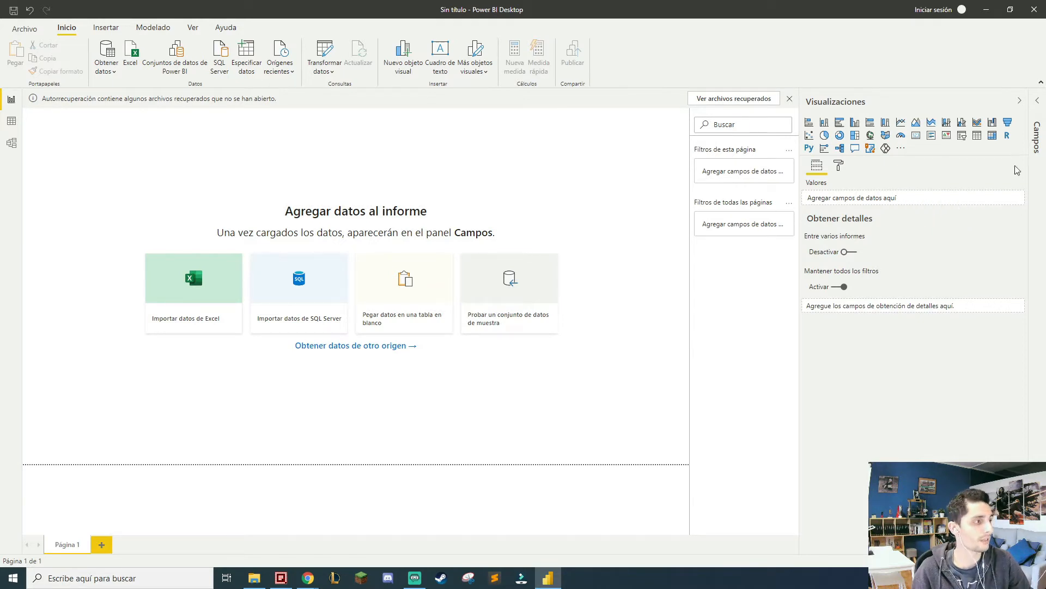
- Try an R script visual on the report page and remove it
click(1008, 136)
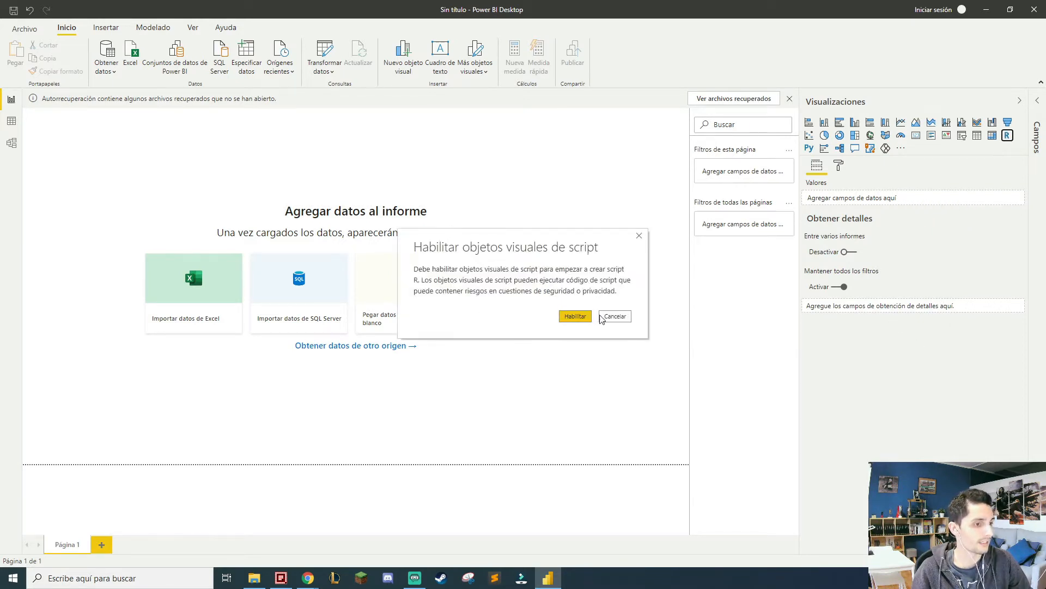
click(614, 317)
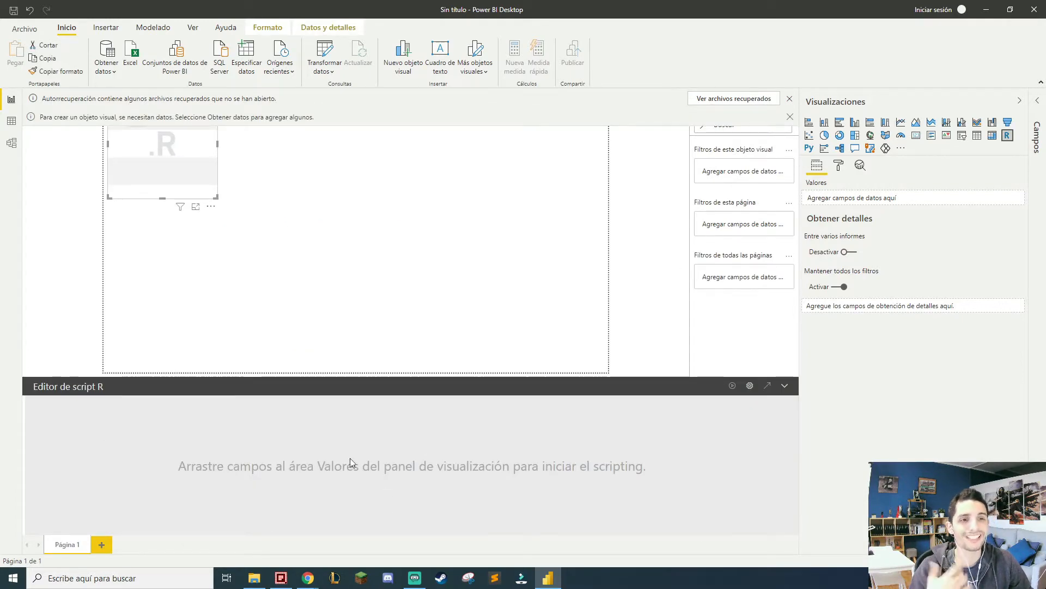
click(785, 386)
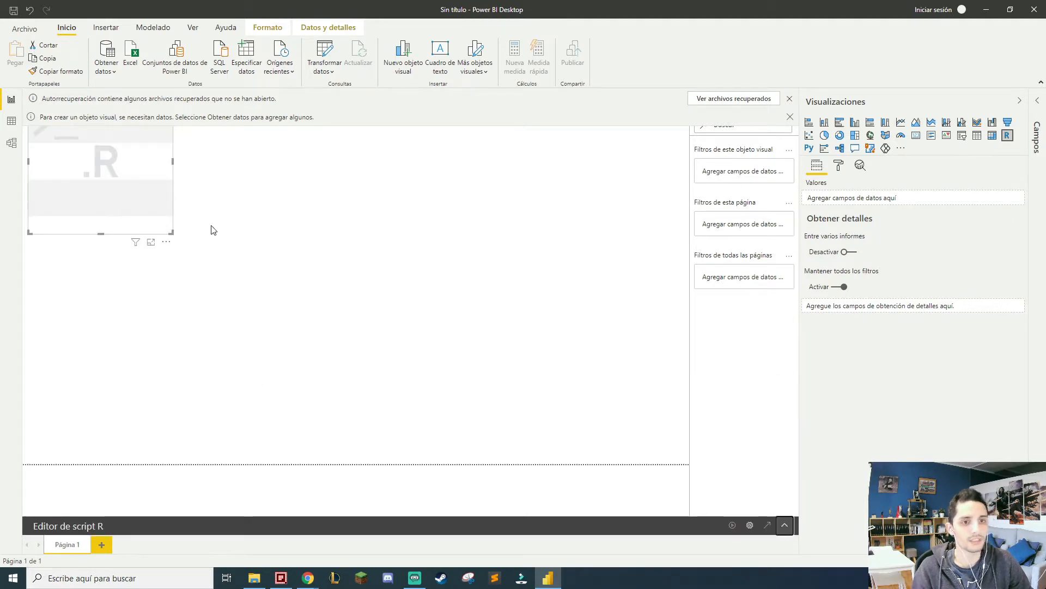
key(Delete)
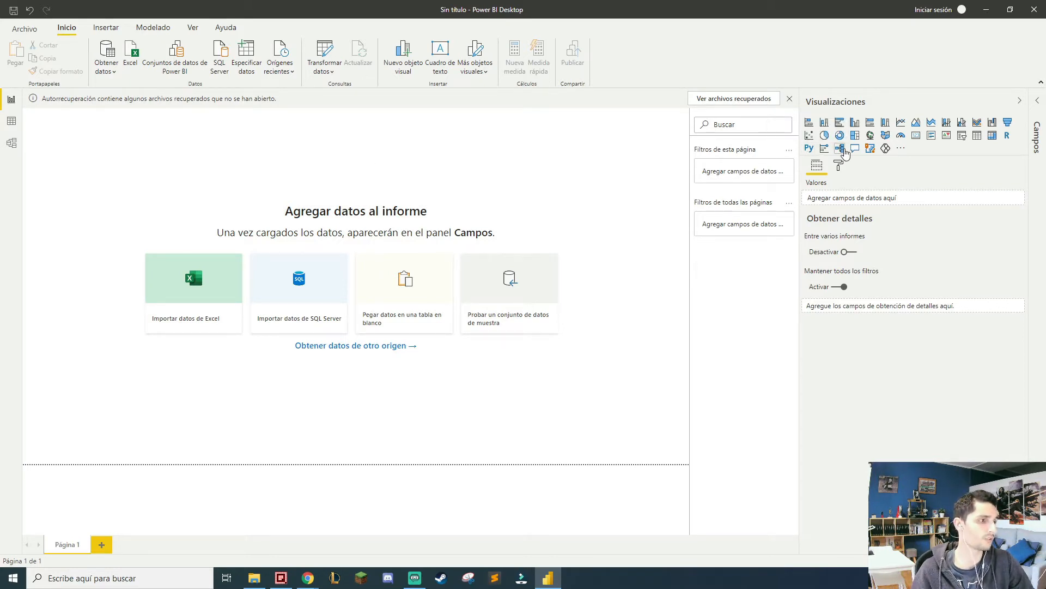
- Review the options for getting more visuals and the page format settings, and return to the field settings
click(900, 149)
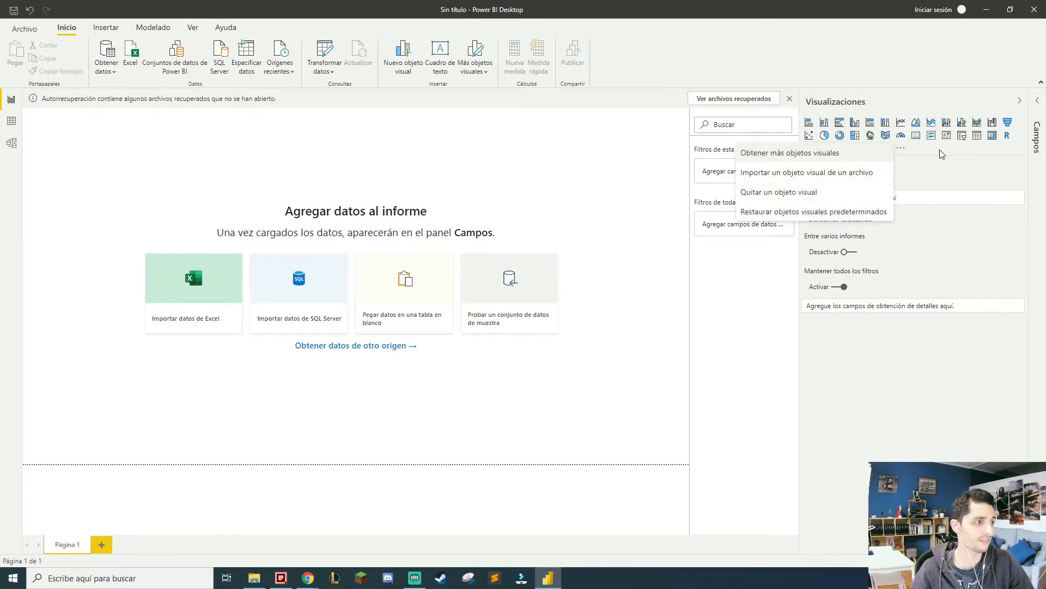
key(Escape)
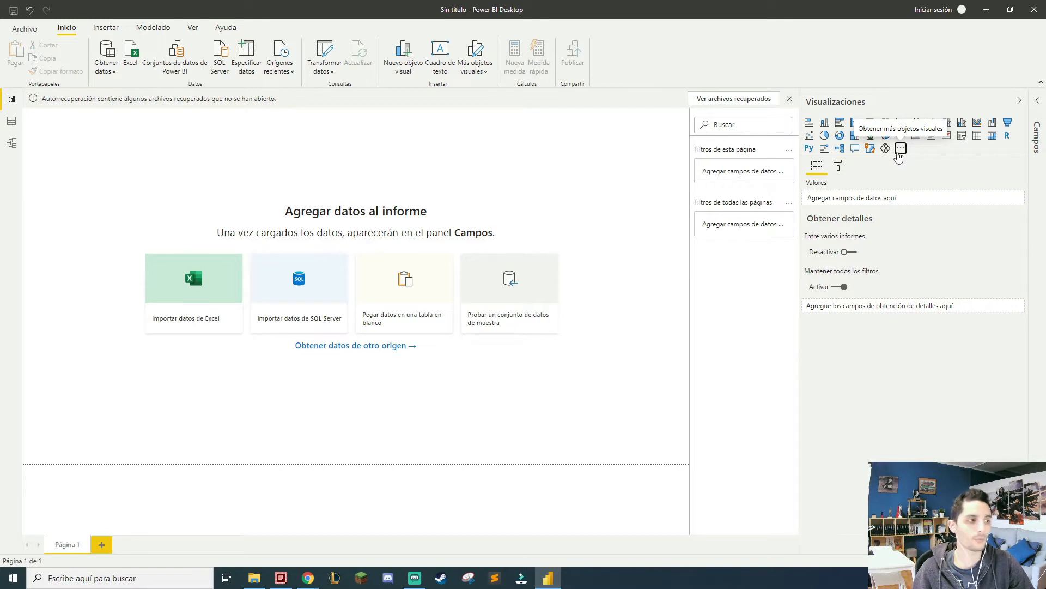
click(839, 166)
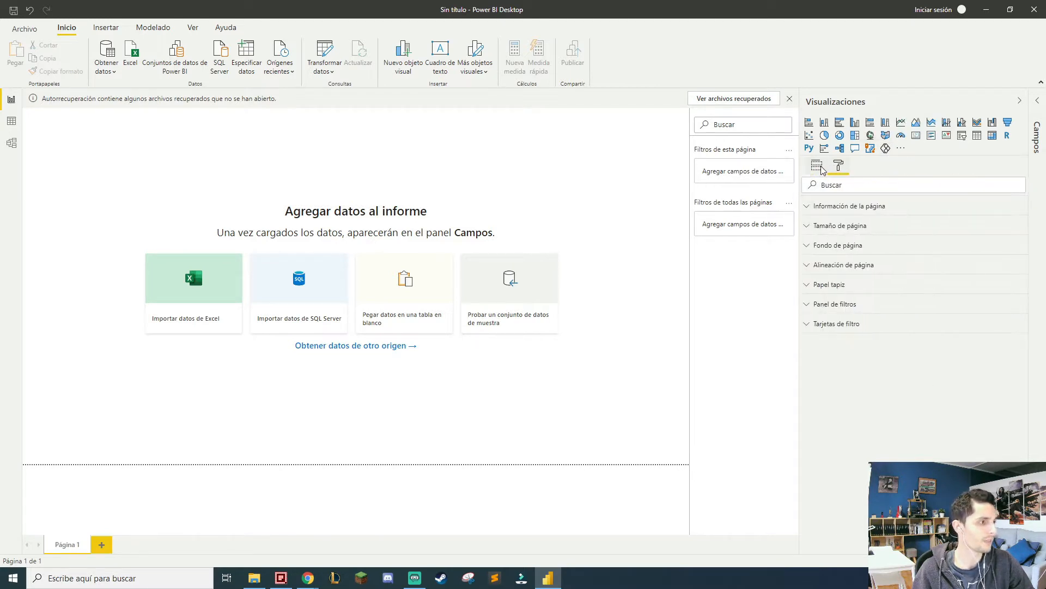
click(820, 169)
- Expand the Campos pane and bring up the full Obtener datos list of data sources
click(1038, 101)
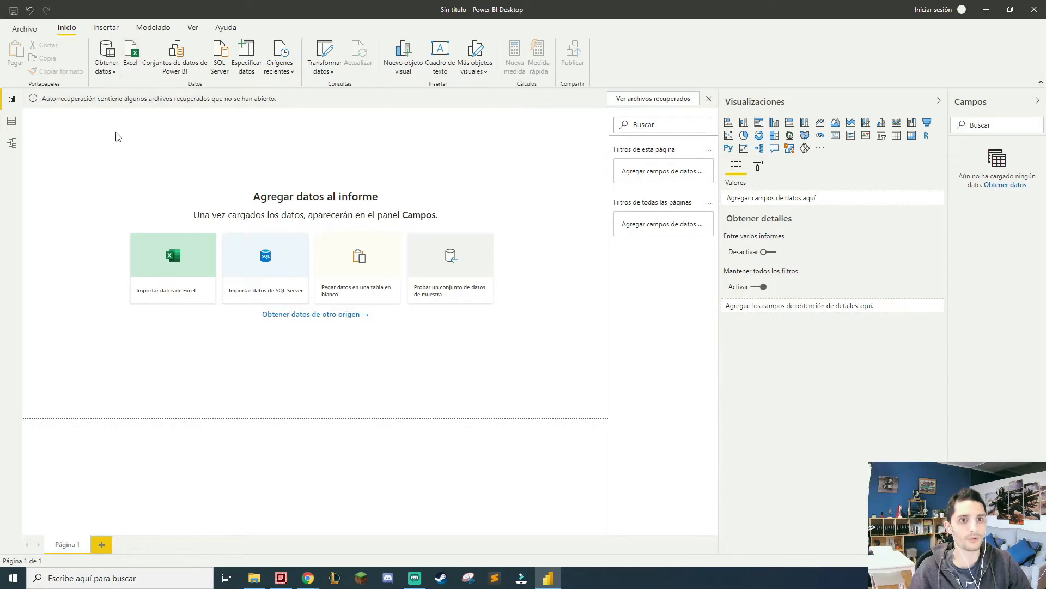
click(109, 71)
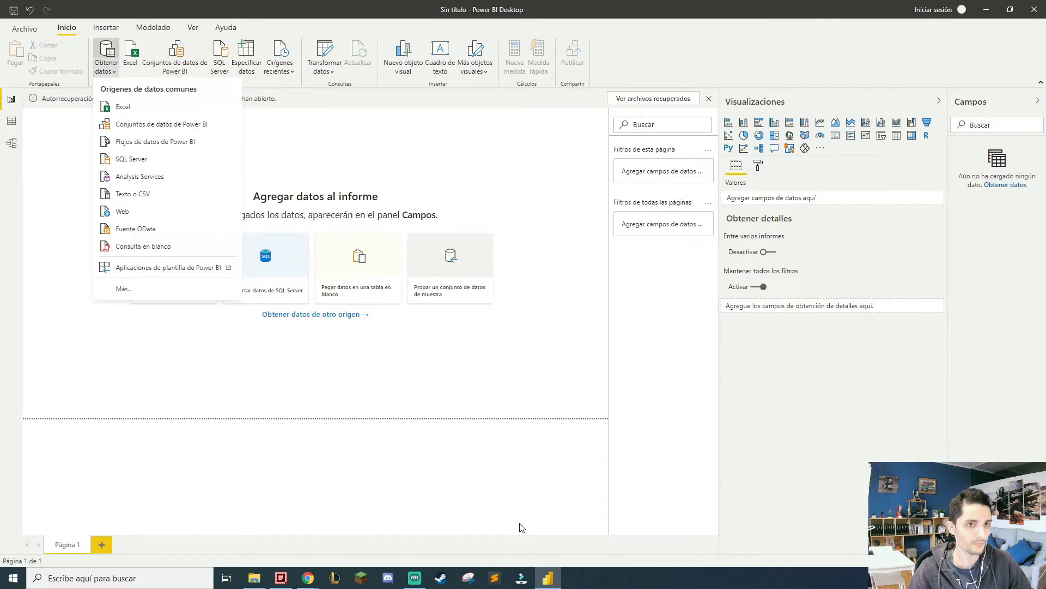
click(110, 53)
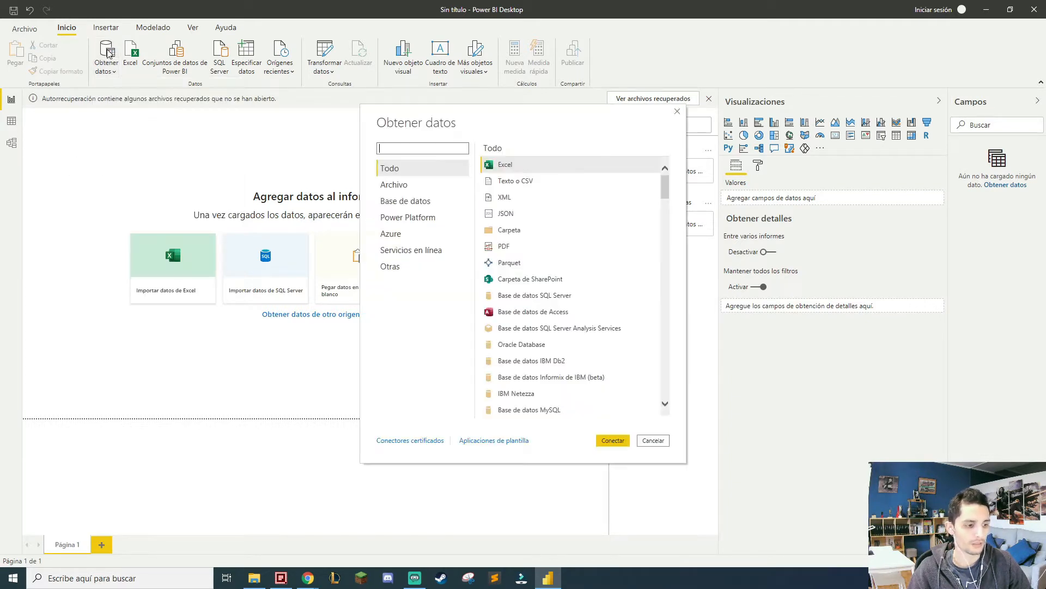
drag(507, 121, 421, 72)
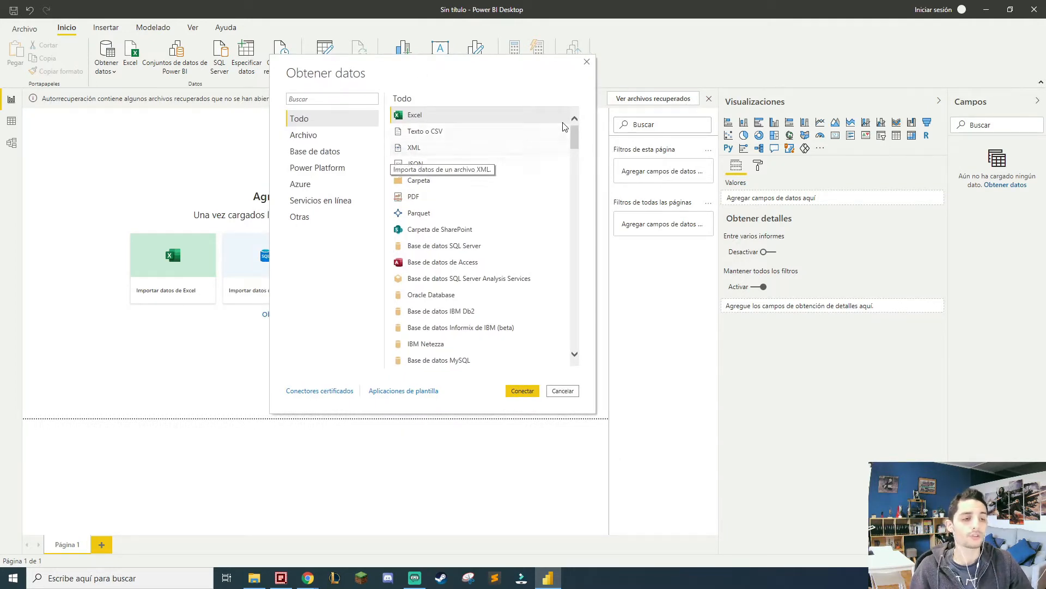
- Examine the Archivo and Base de datos source categories and select Base de datos MySQL
click(326, 141)
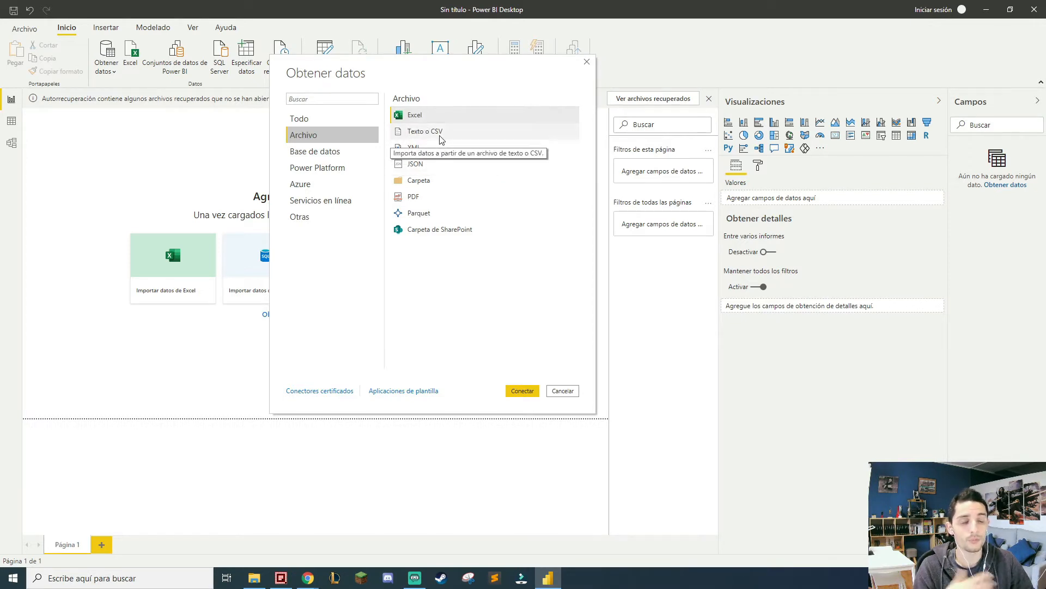
click(355, 156)
drag(573, 191, 570, 333)
scroll(554, 215, up, 6)
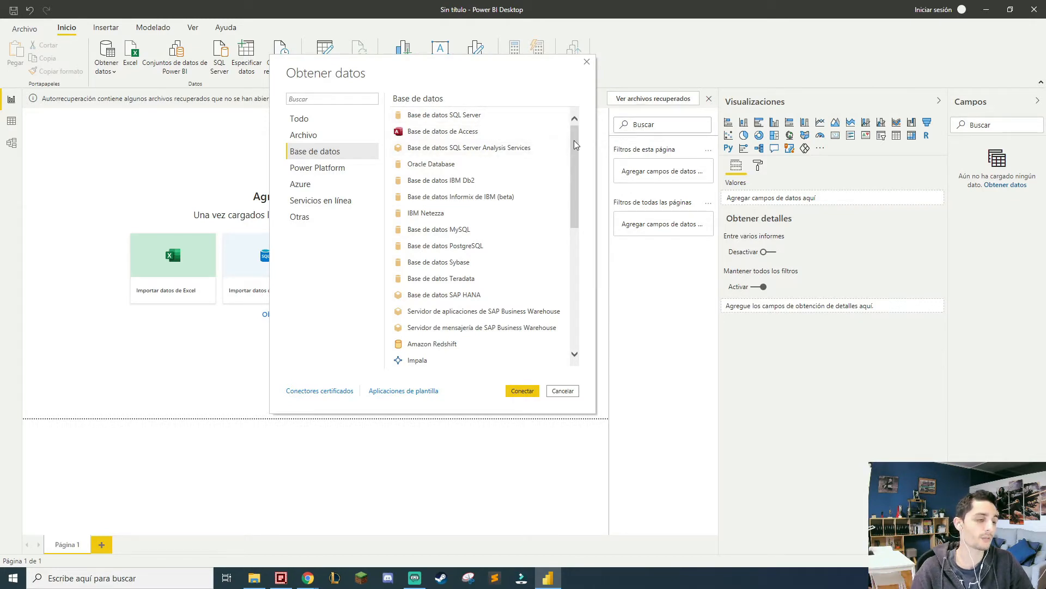
click(473, 234)
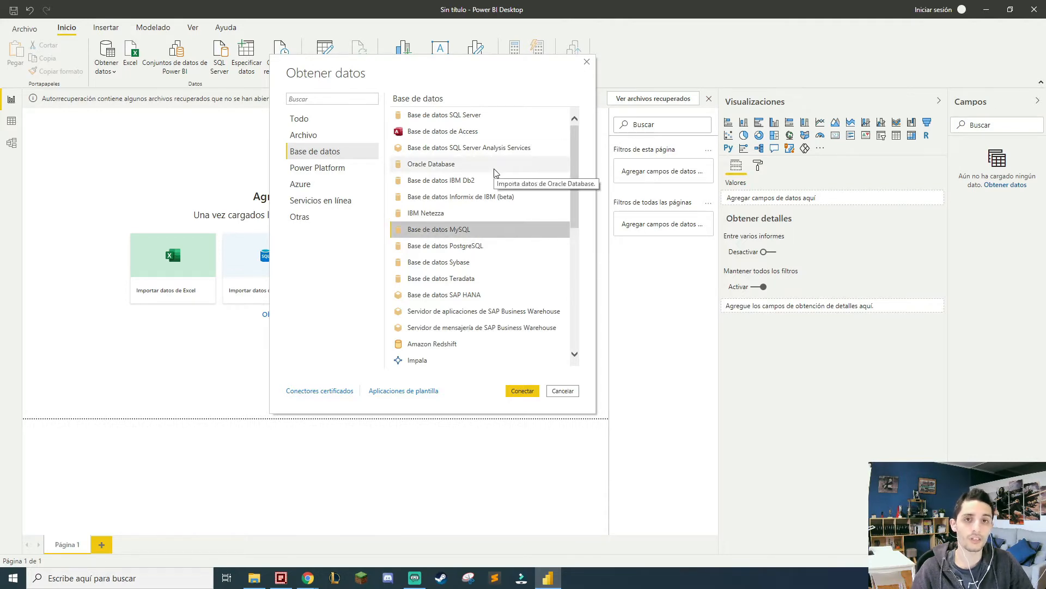
- Switch to Chrome to view the MySQL Community Downloads page, and return to Power BI Desktop
mouse_move(308, 577)
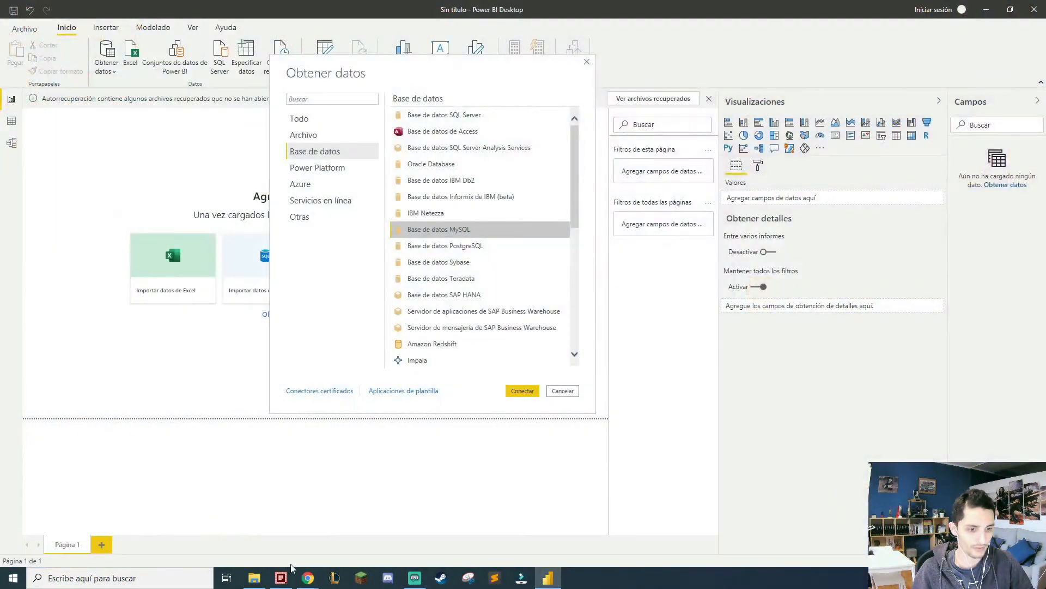
click(308, 577)
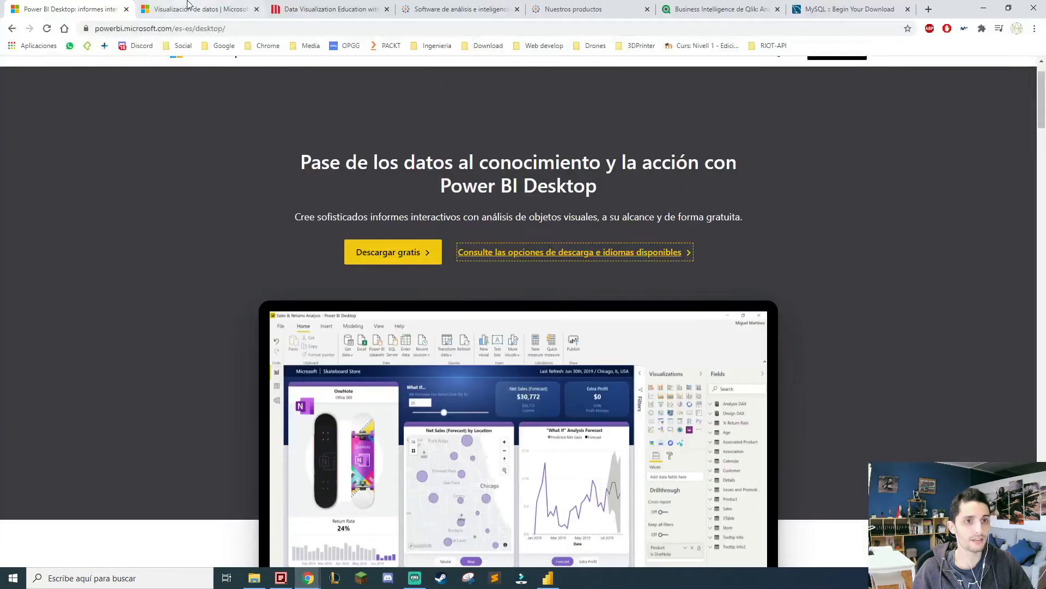
click(188, 7)
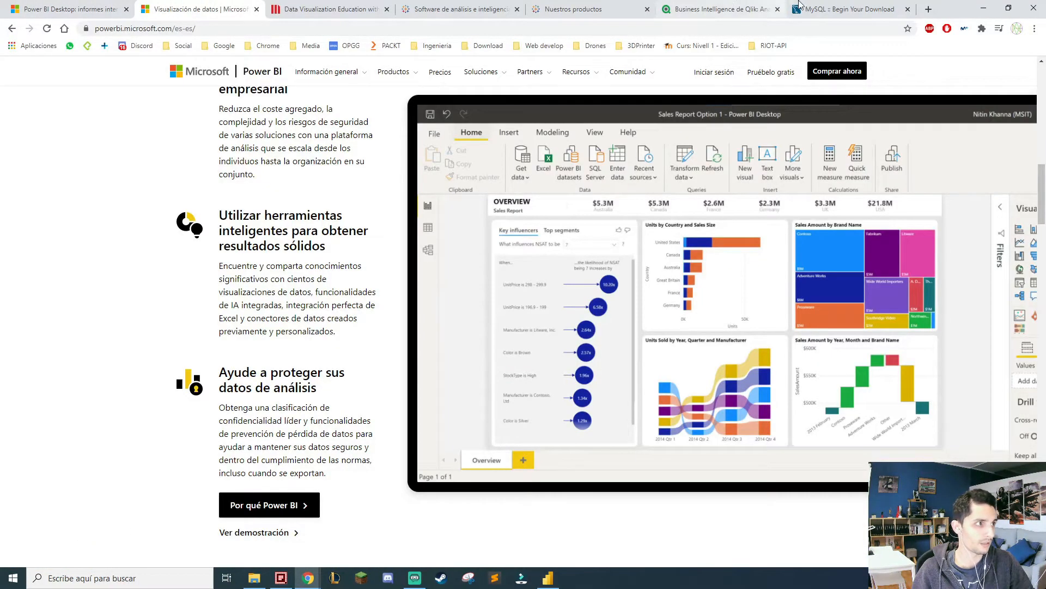
click(839, 8)
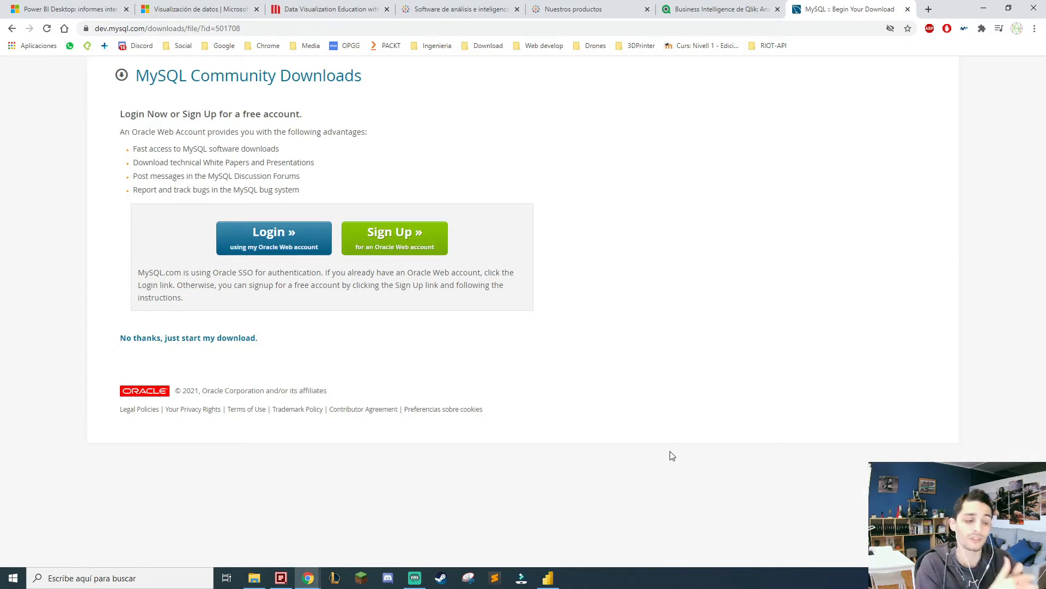
click(547, 577)
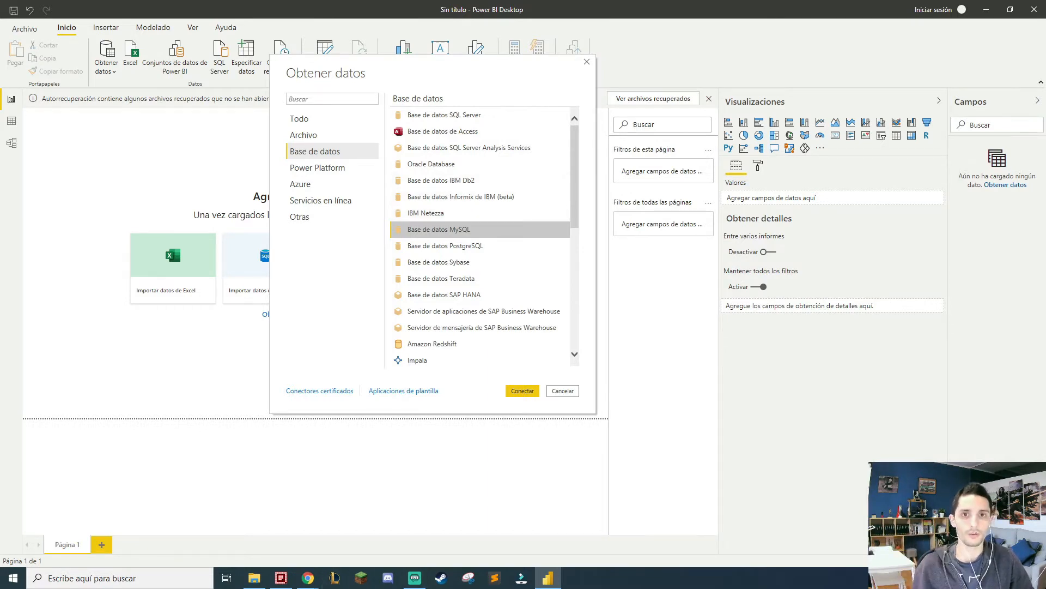
key(alt+Tab)
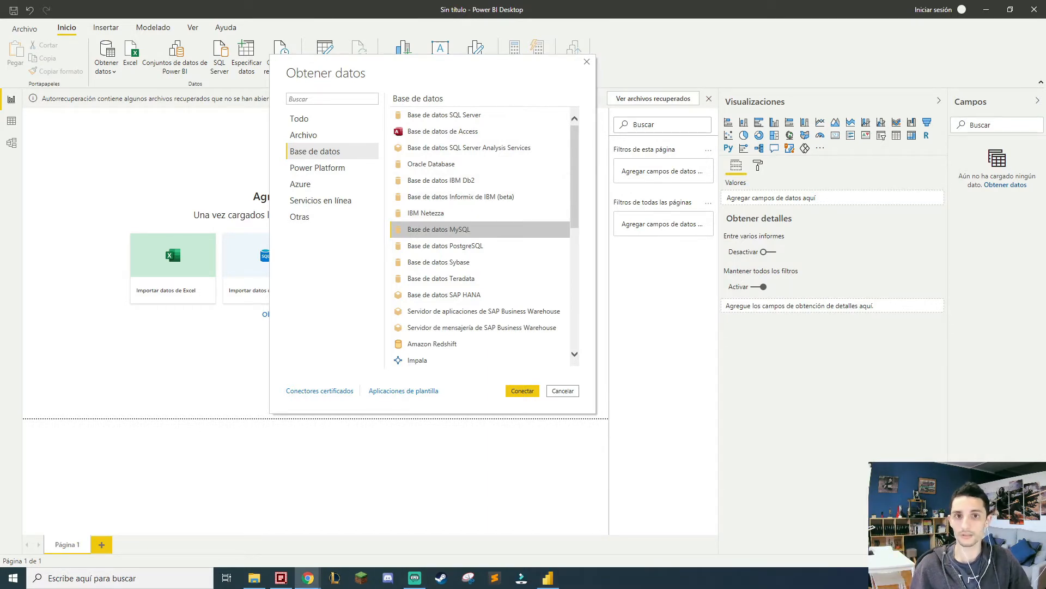
- Examine the remaining database connectors, from Sybase through Google BigQuery and Vertica to the end of the list
click(522, 261)
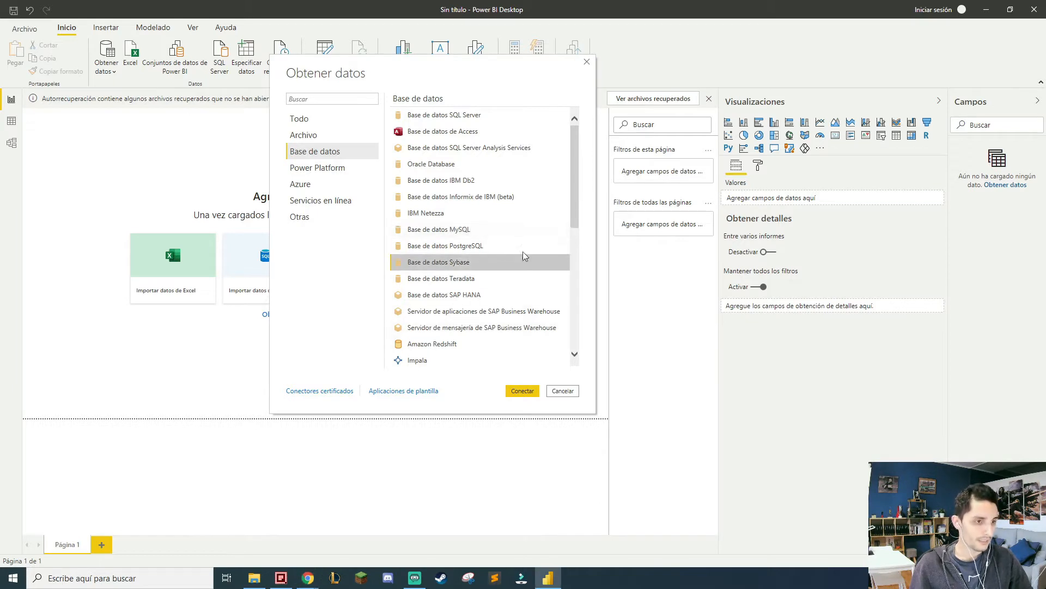
click(574, 203)
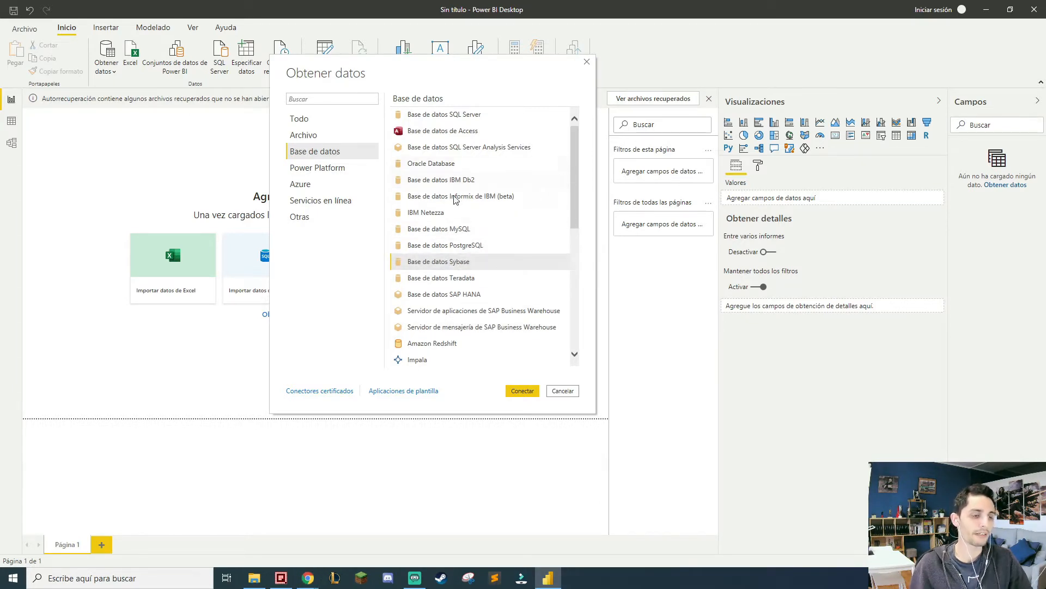
click(485, 279)
drag(573, 204, 581, 273)
click(467, 203)
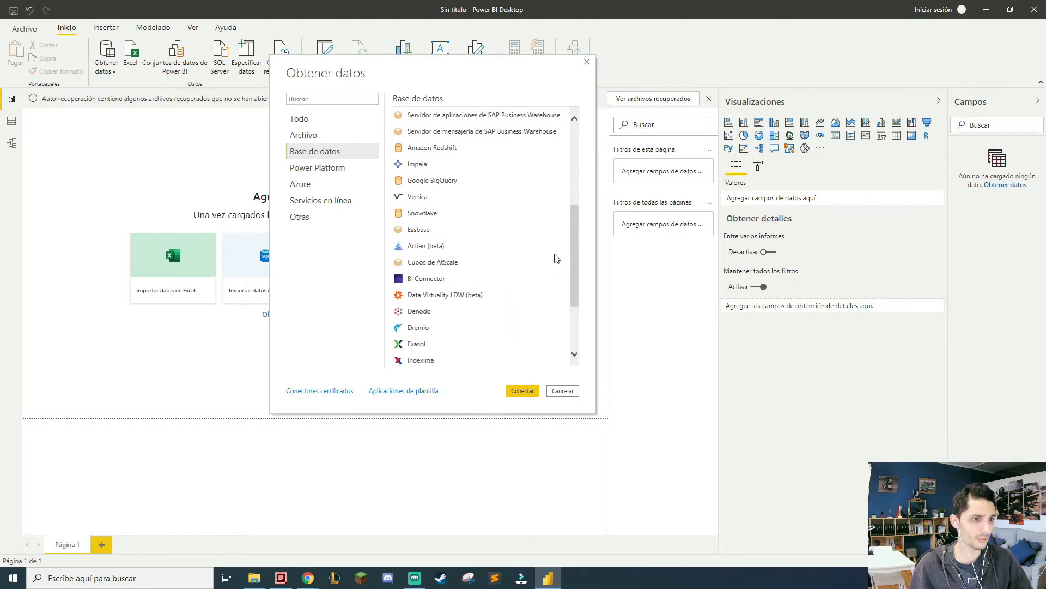
click(434, 183)
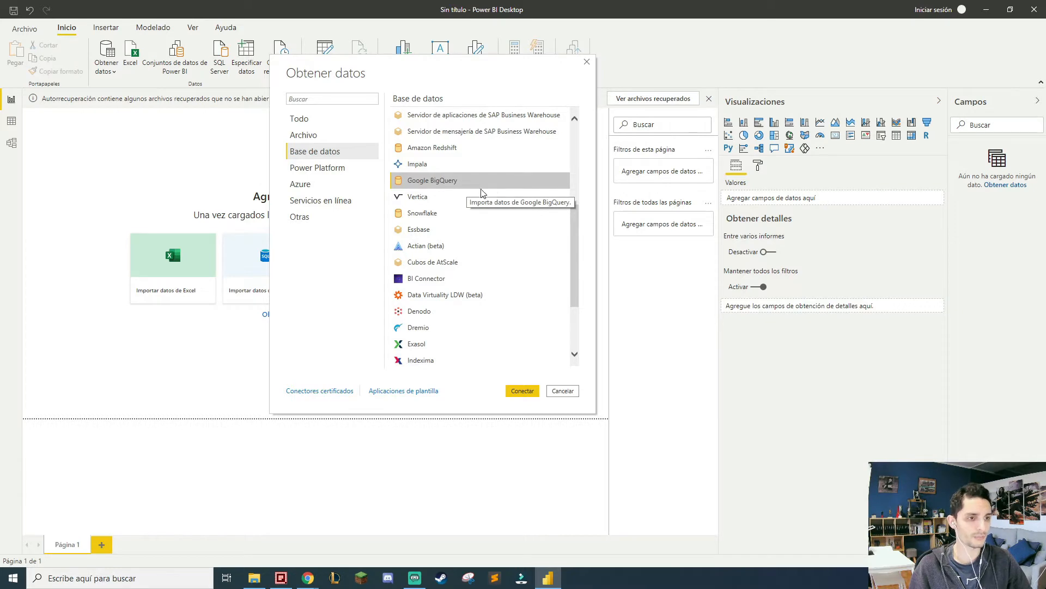
click(451, 197)
drag(573, 241, 572, 243)
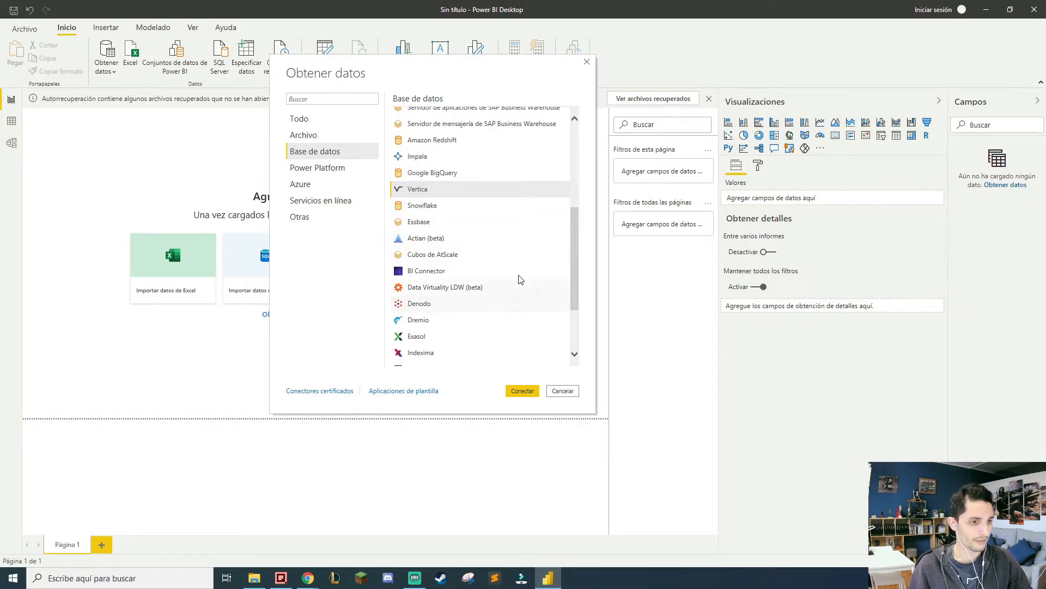
drag(578, 274, 578, 324)
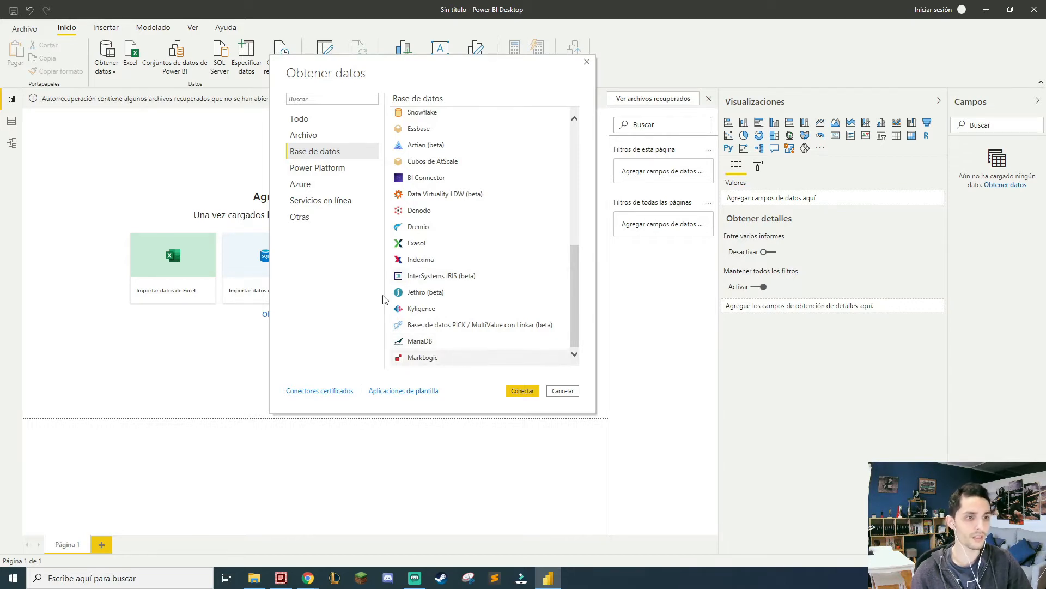
- Examine the data sources offered in the Power Platform and Azure categories
click(335, 167)
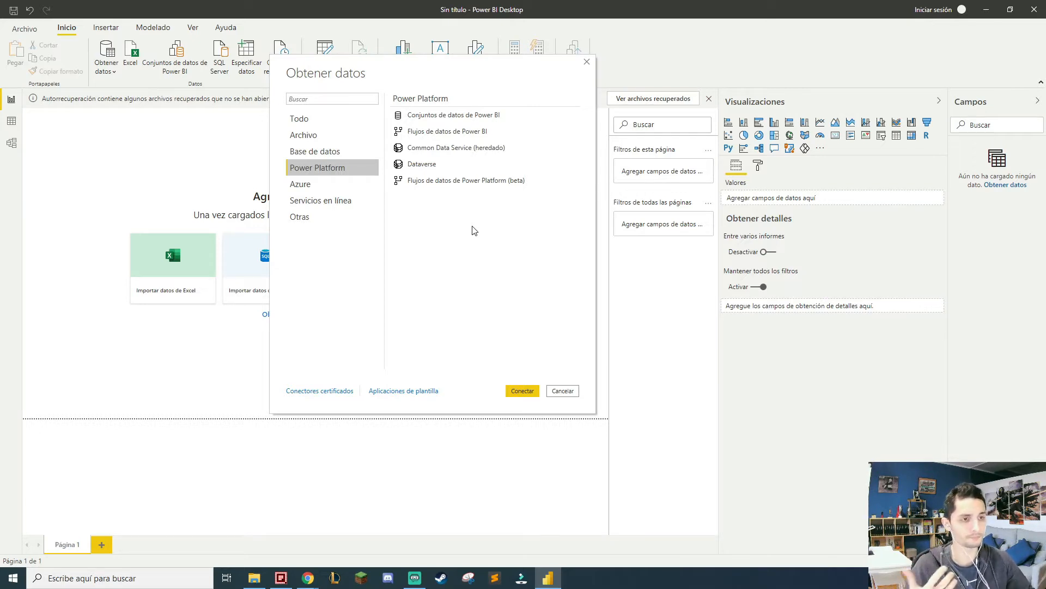
click(304, 184)
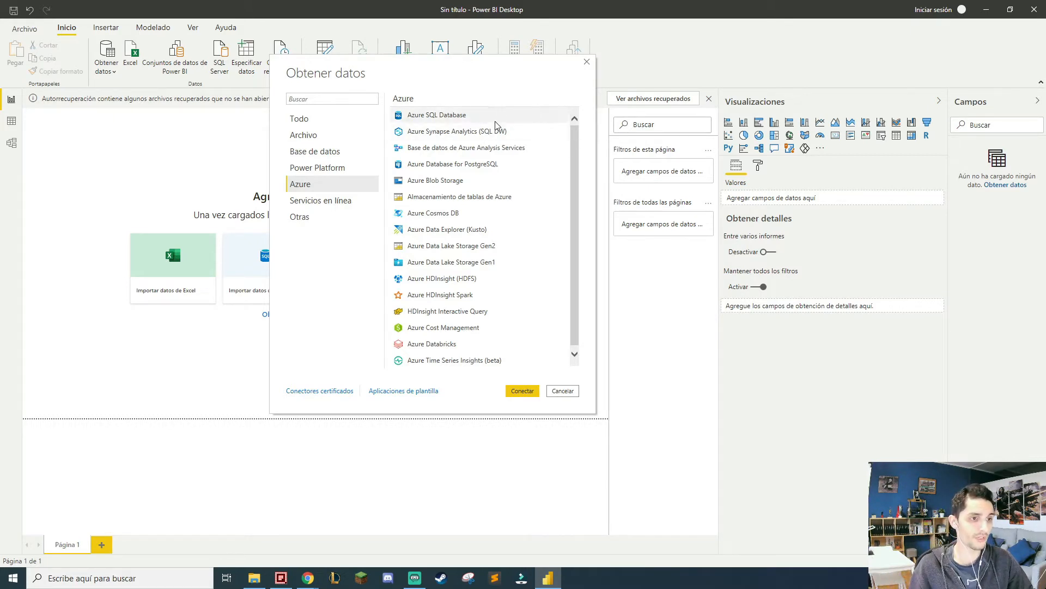
drag(578, 176, 578, 181)
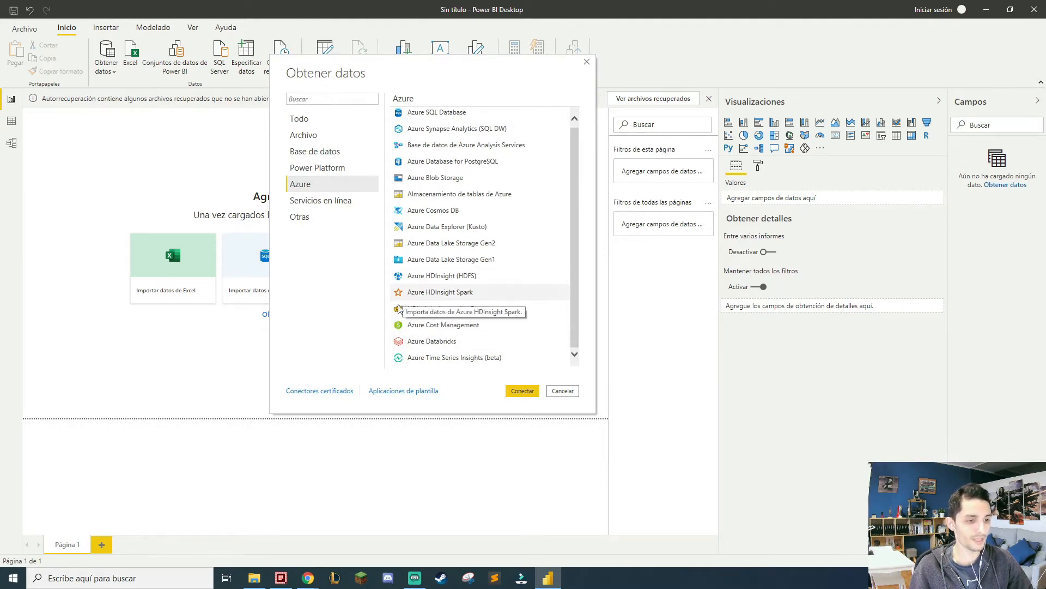
drag(574, 319, 576, 296)
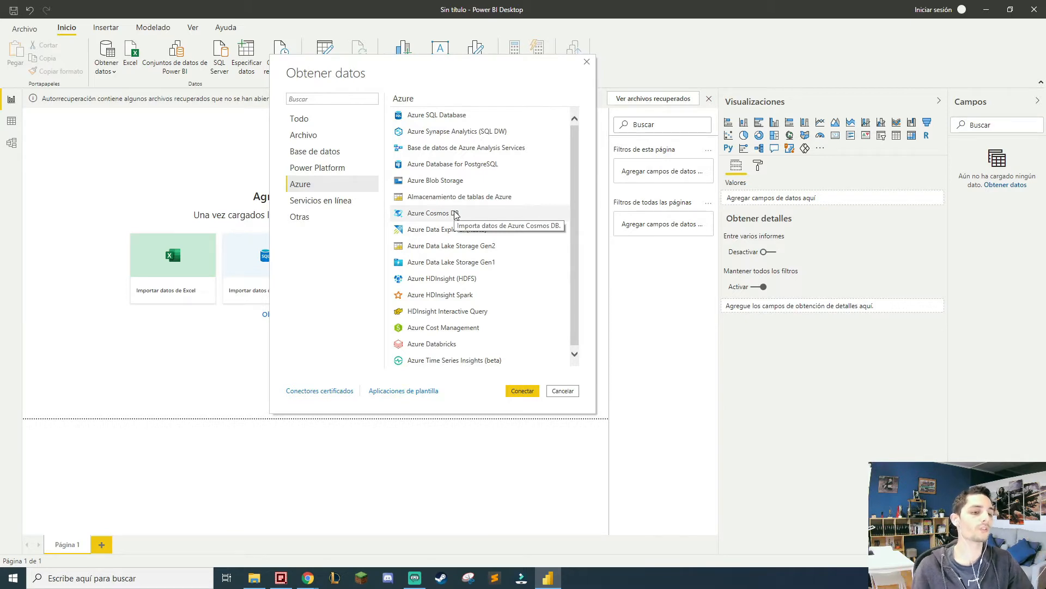
- Examine the Servicios en línea data sources from Lista de SharePoint Online through Google Analytics, GitHub and LinkedIn to Zoho Creator
click(344, 203)
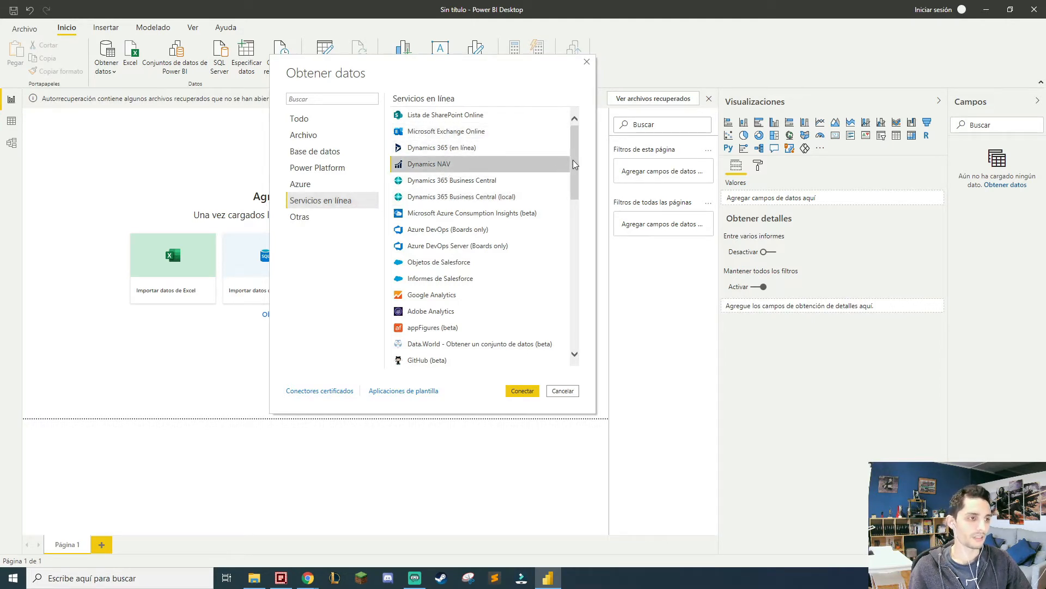
scroll(574, 160, down, 1)
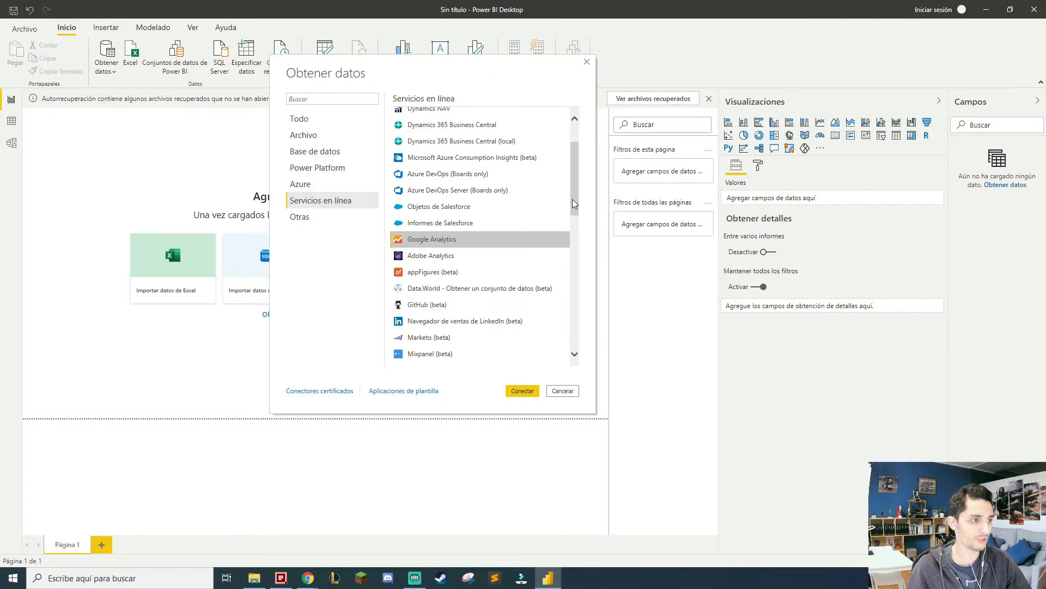
drag(572, 199, 578, 217)
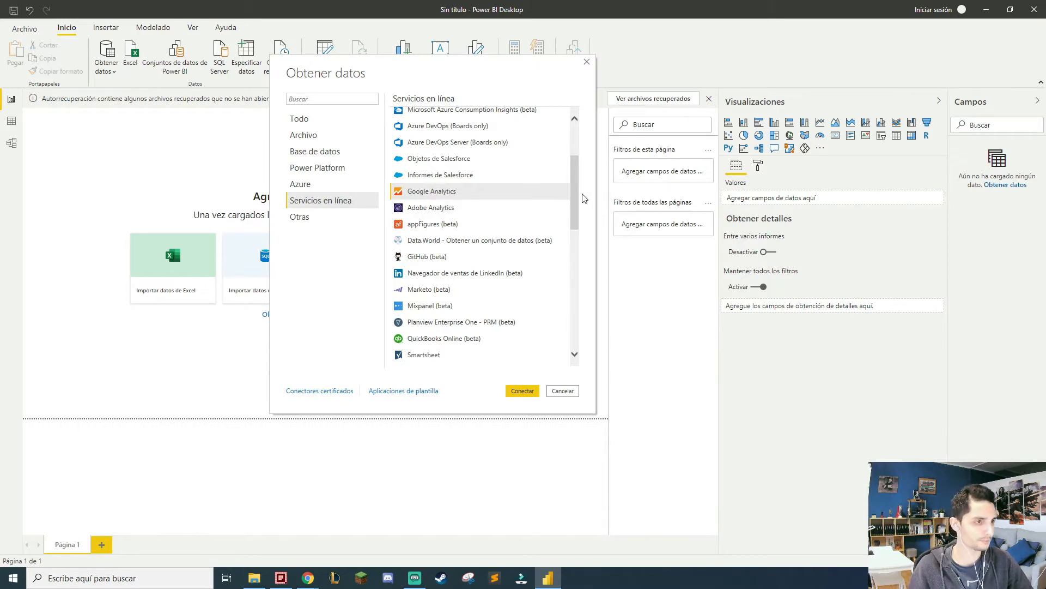
scroll(545, 207, down, 1)
click(428, 222)
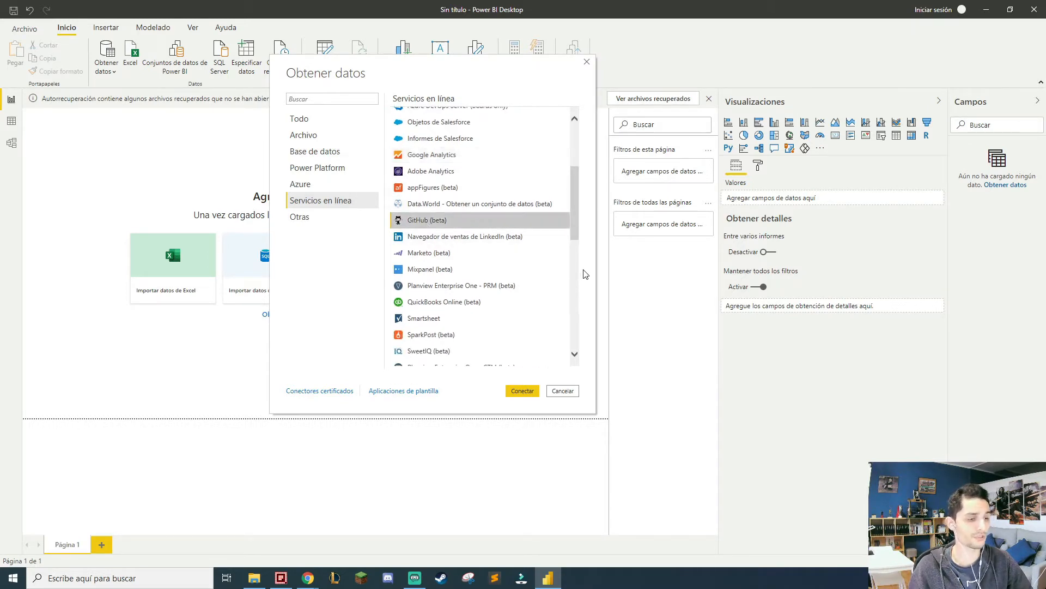
click(511, 239)
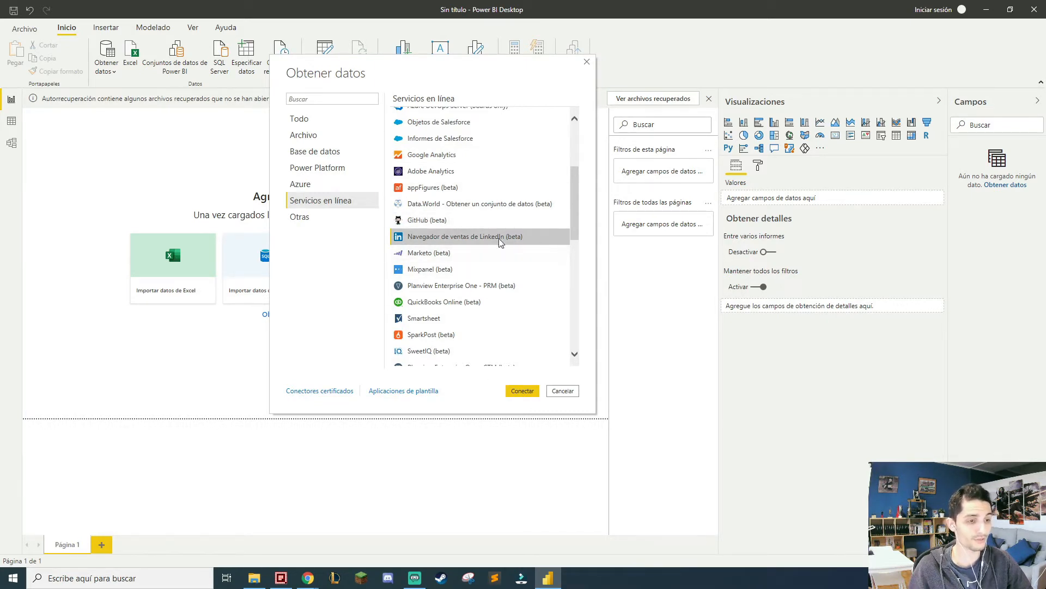
drag(574, 222, 575, 230)
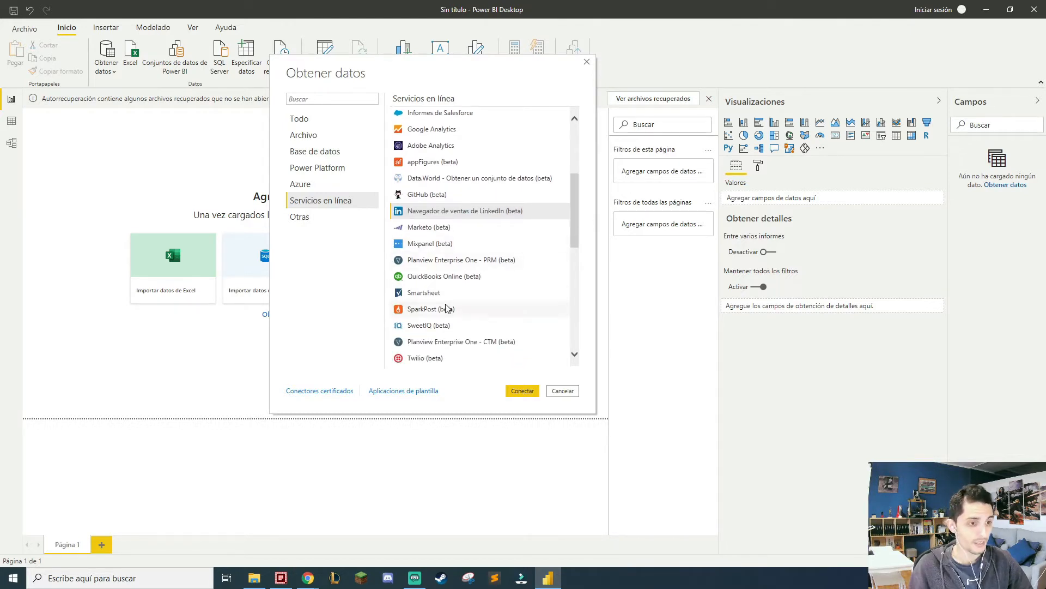
scroll(446, 314, down, 10)
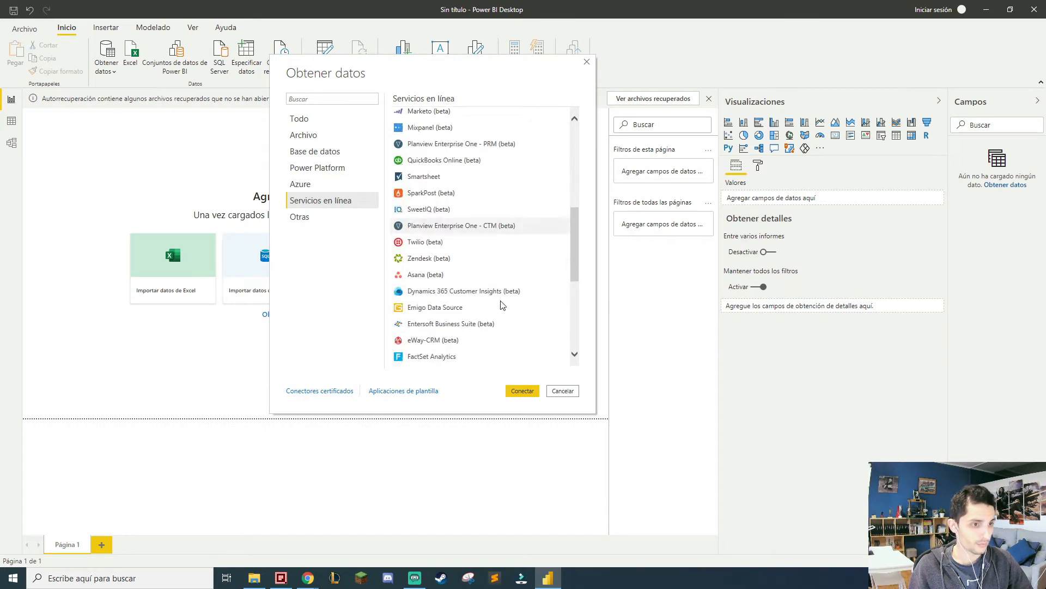
scroll(502, 306, down, 2)
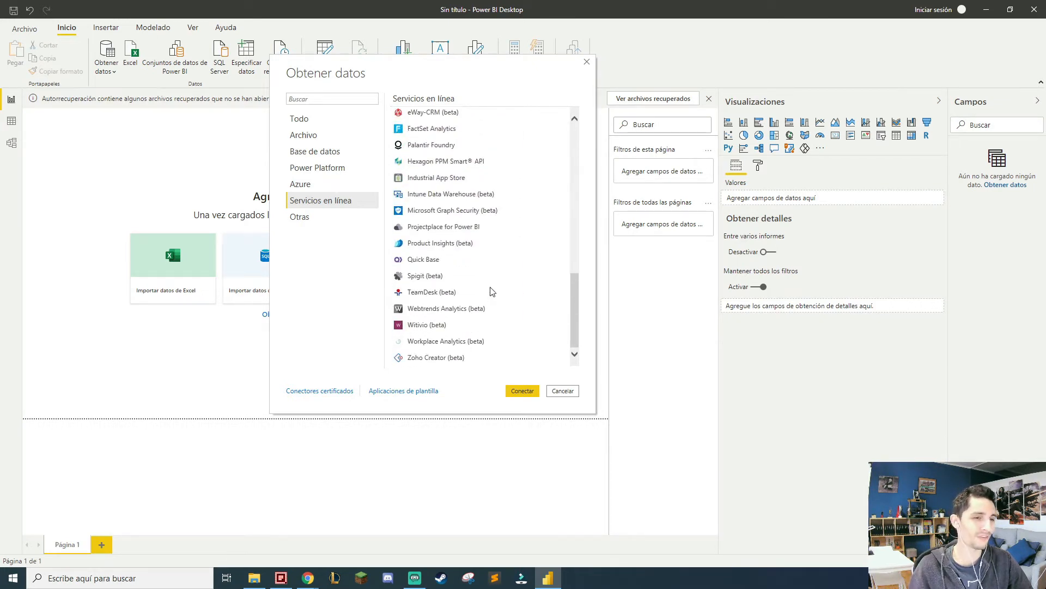
- Examine the data sources in the Otras category, such as Web, Script de Python, ODBC and MicroStrategy, and return to the full source list
click(318, 218)
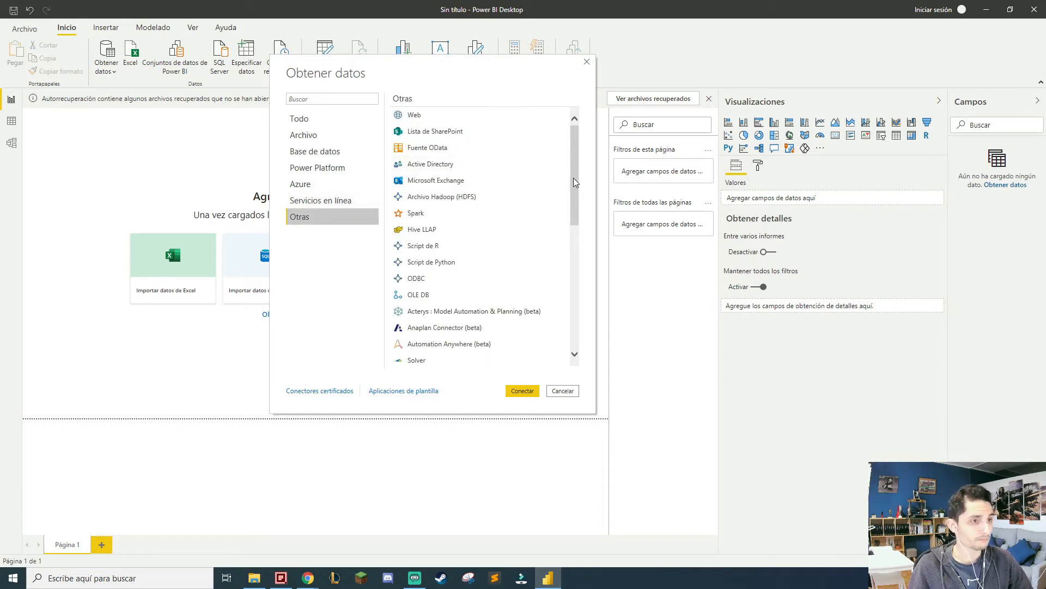
drag(577, 187, 580, 223)
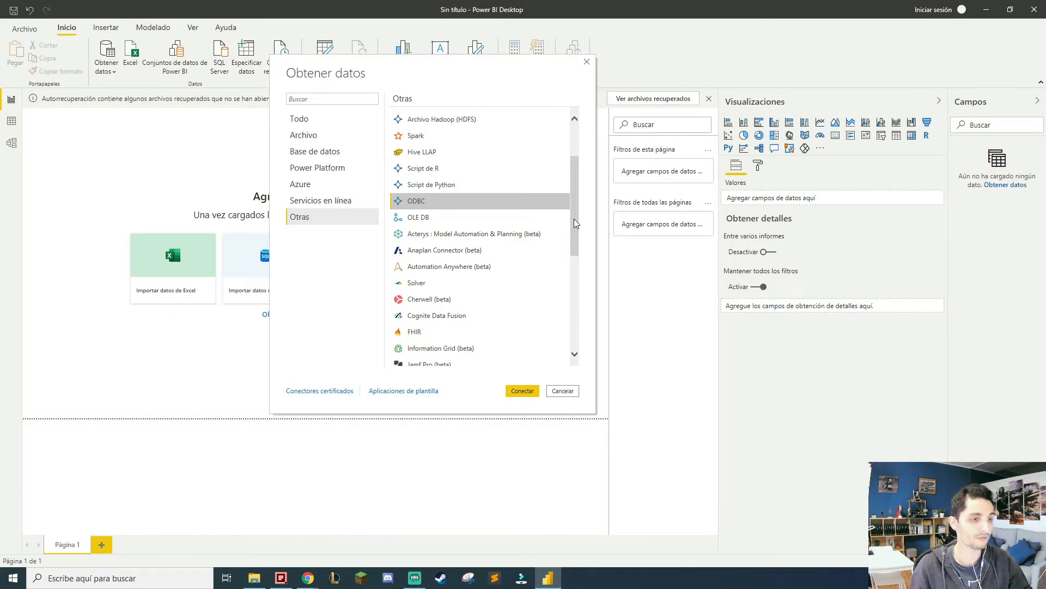
drag(574, 218, 583, 266)
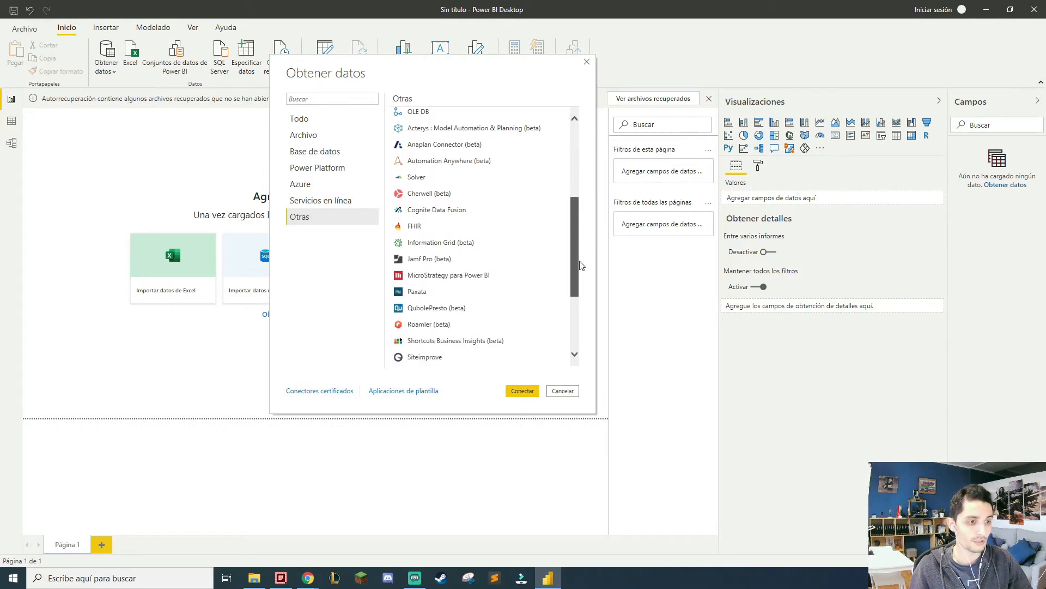
click(478, 263)
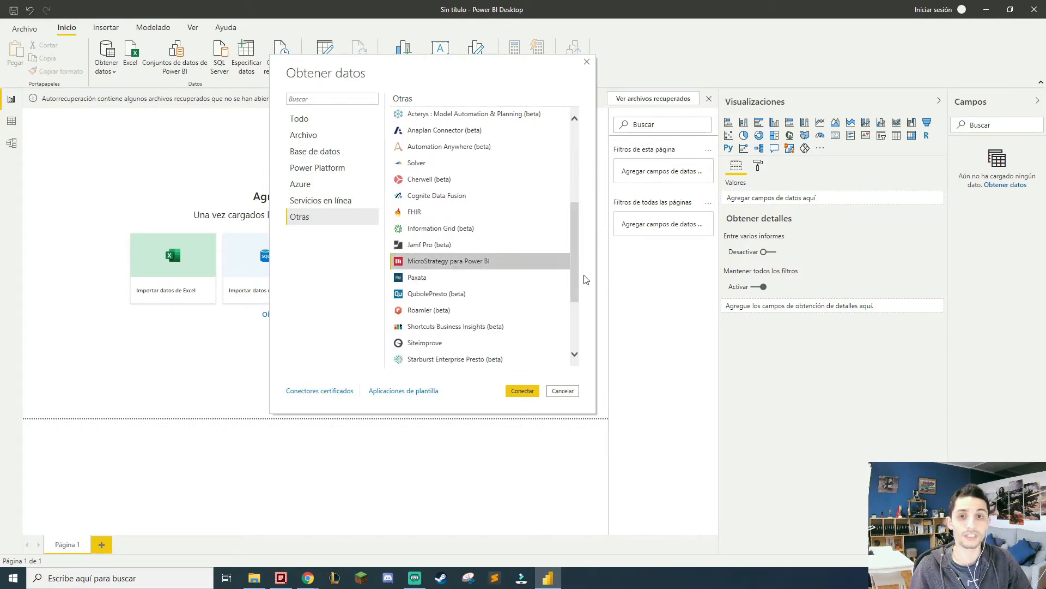
drag(576, 272, 577, 274)
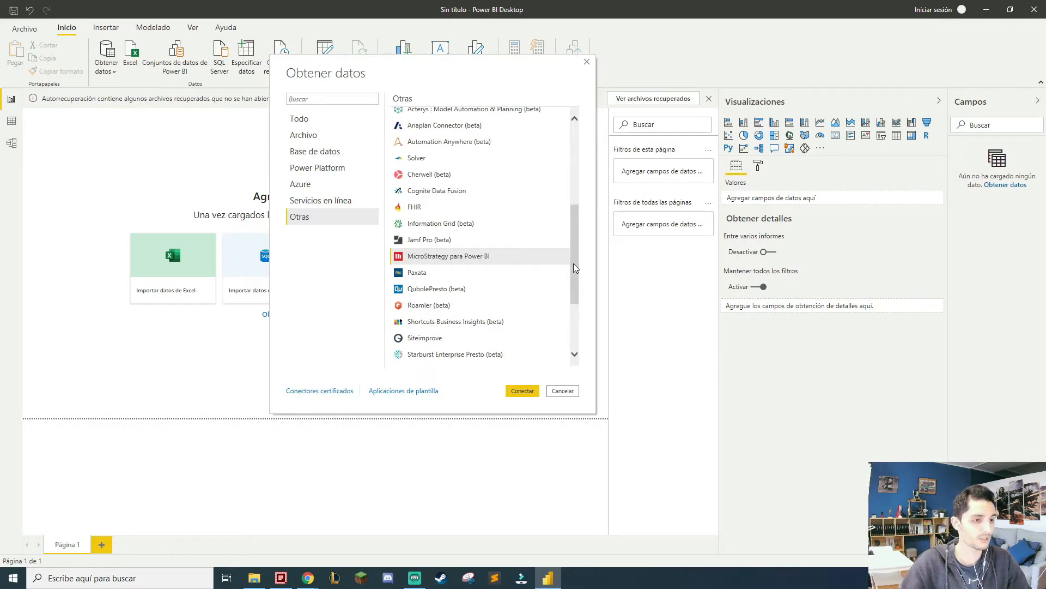
drag(574, 263, 573, 191)
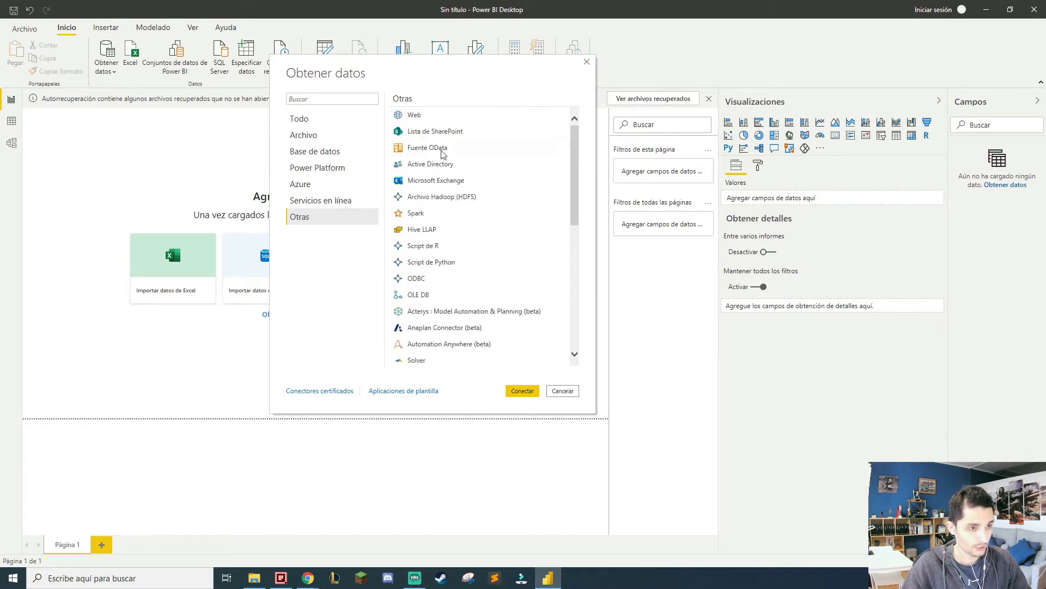
click(320, 123)
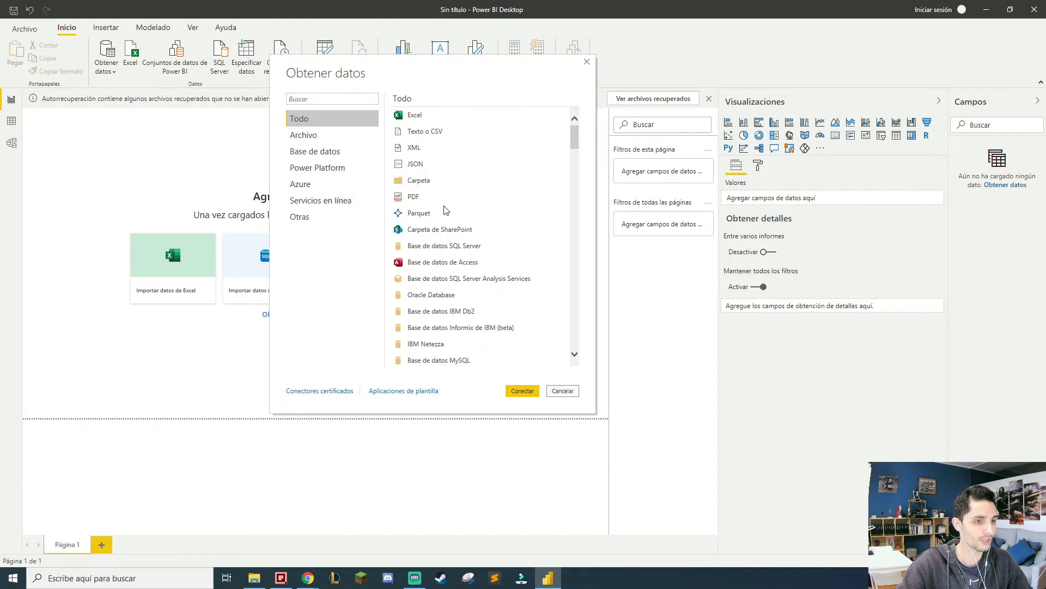
- Start a connection to a Base de datos MySQL source, entering localhost as the server and employees as the database
click(341, 149)
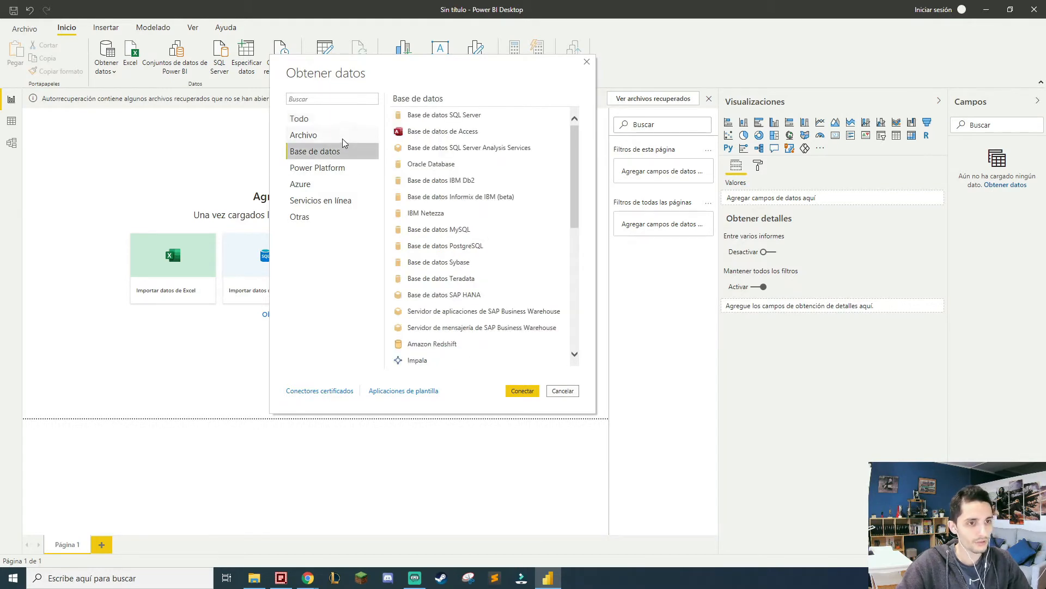
click(470, 233)
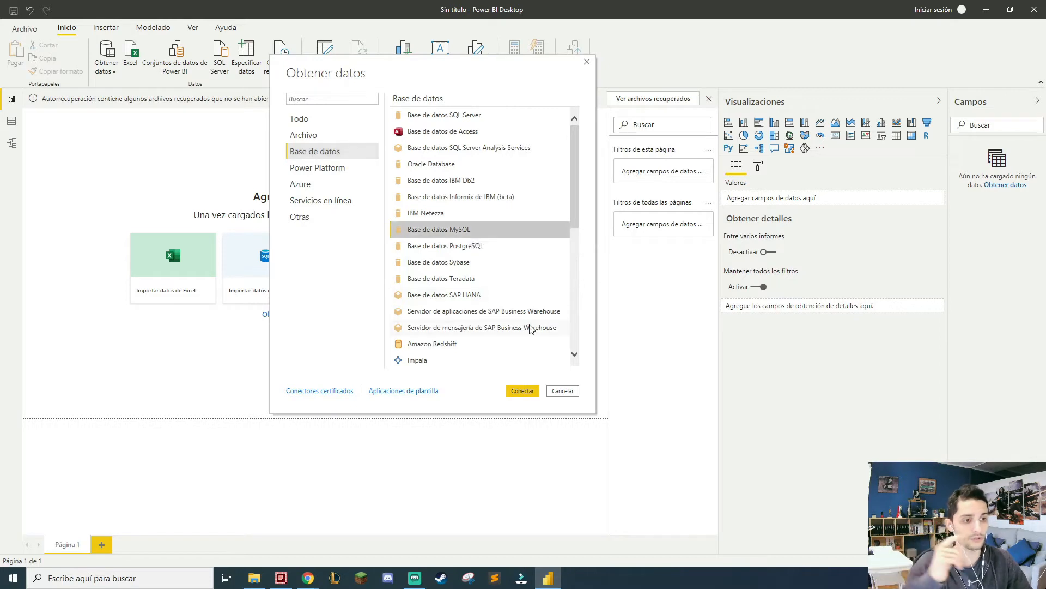
click(521, 392)
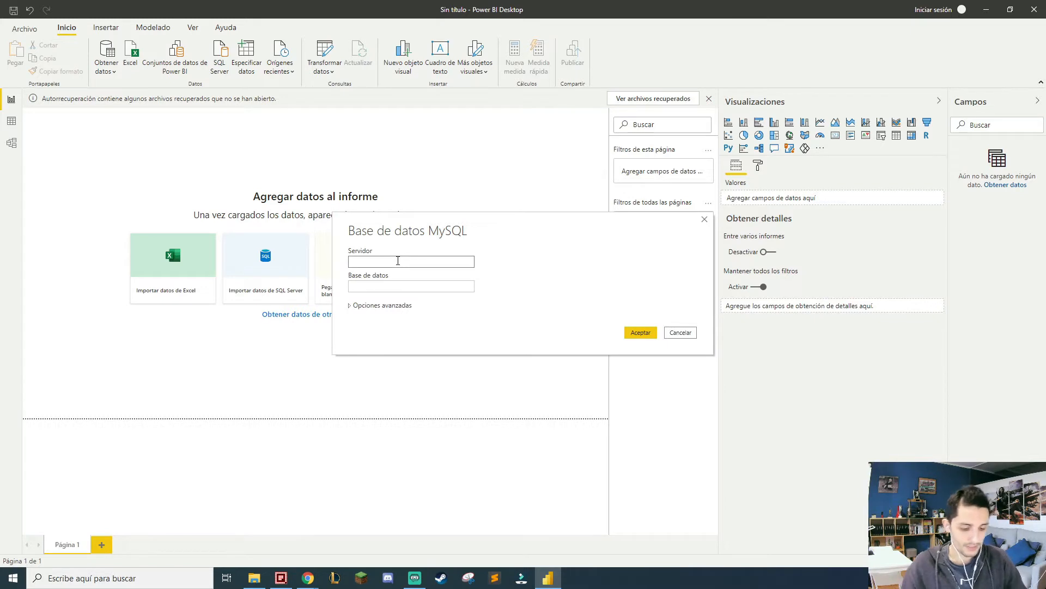
text(localhost)
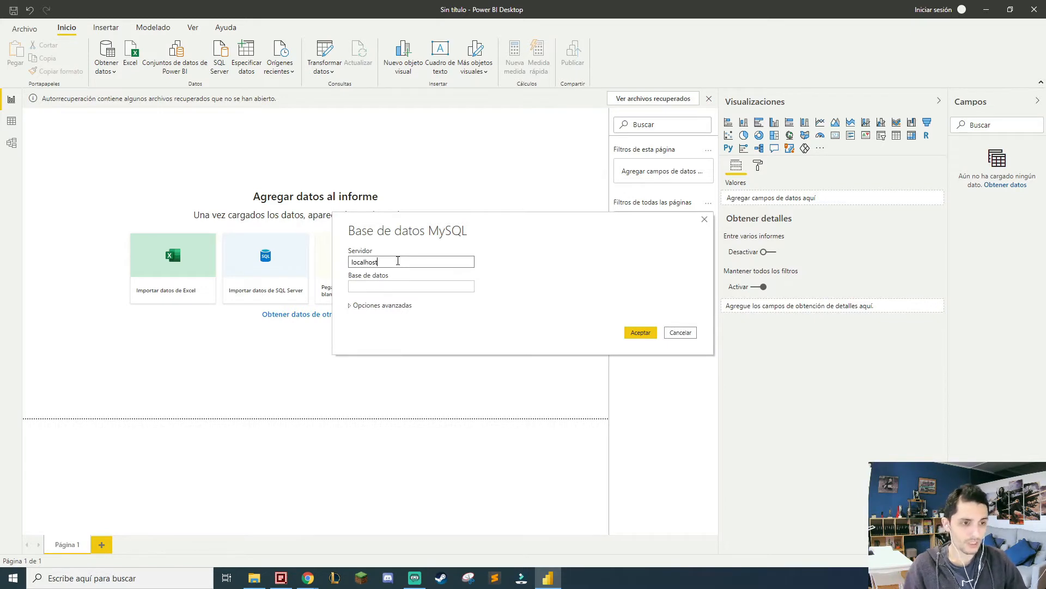
key(Tab)
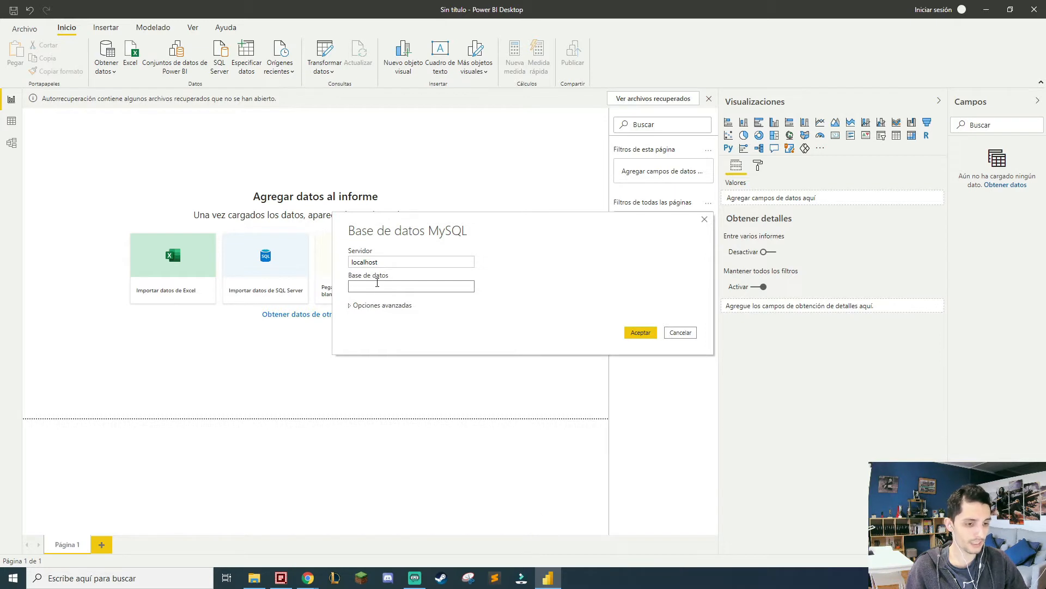
text(employees)
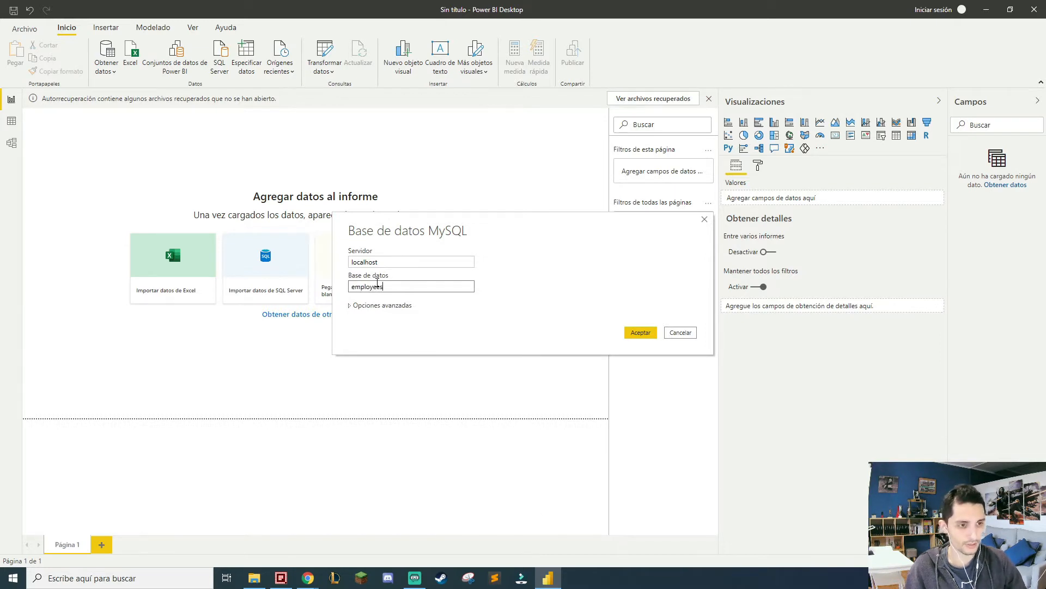
- Search Windows for mysql and launch MySQL Workbench 8.0 CE
click(163, 578)
text(mysq)
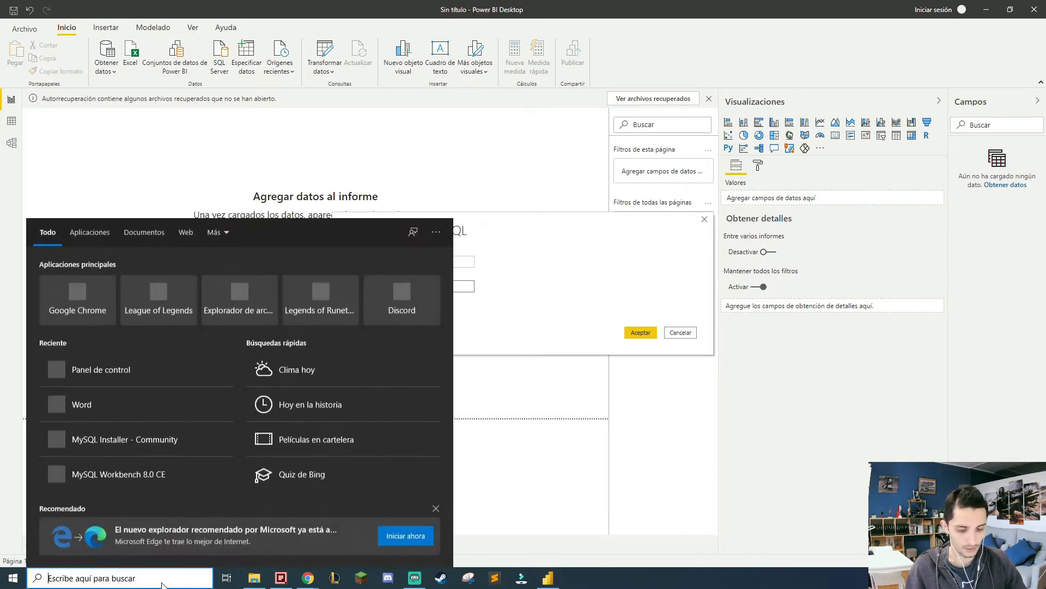
text(l)
key(Down)
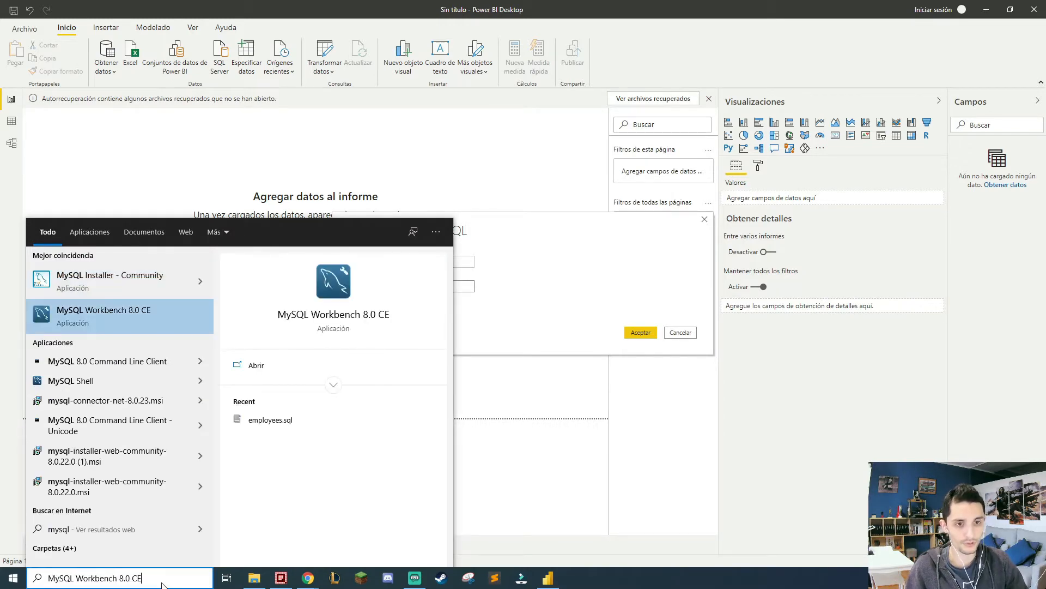
key(Return)
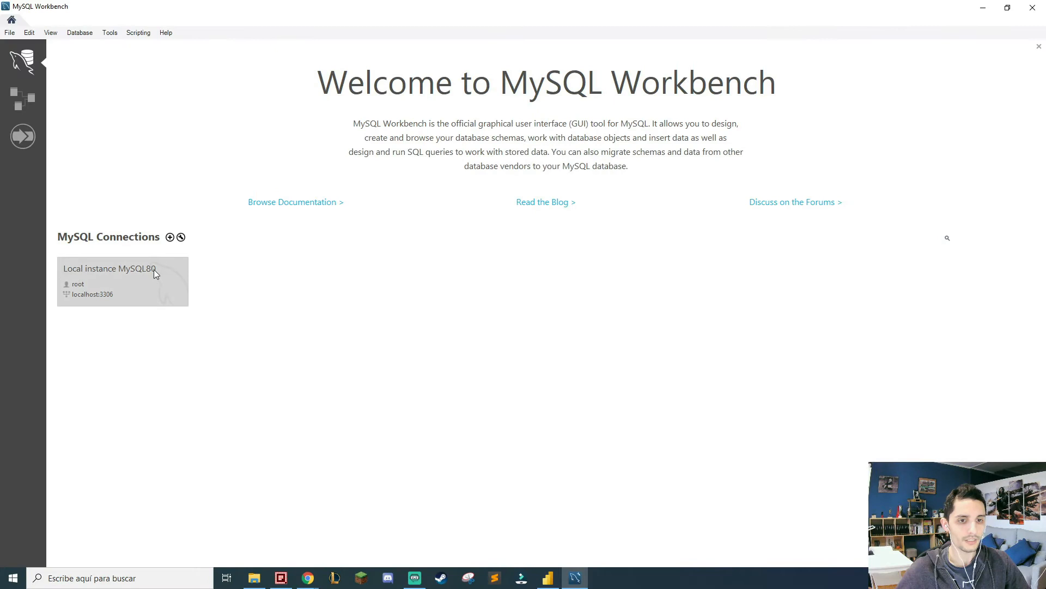
- Inspect the hostname and default schema of the Local instance MySQL80 connection, compare them with the Power BI connection form, and close the connection settings
right_click(154, 270)
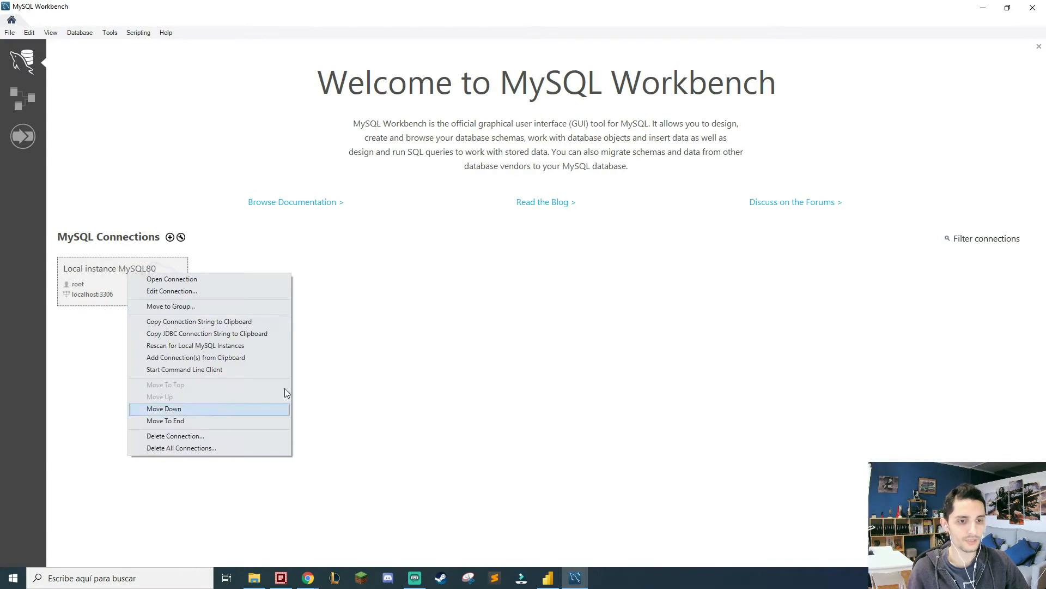
click(192, 289)
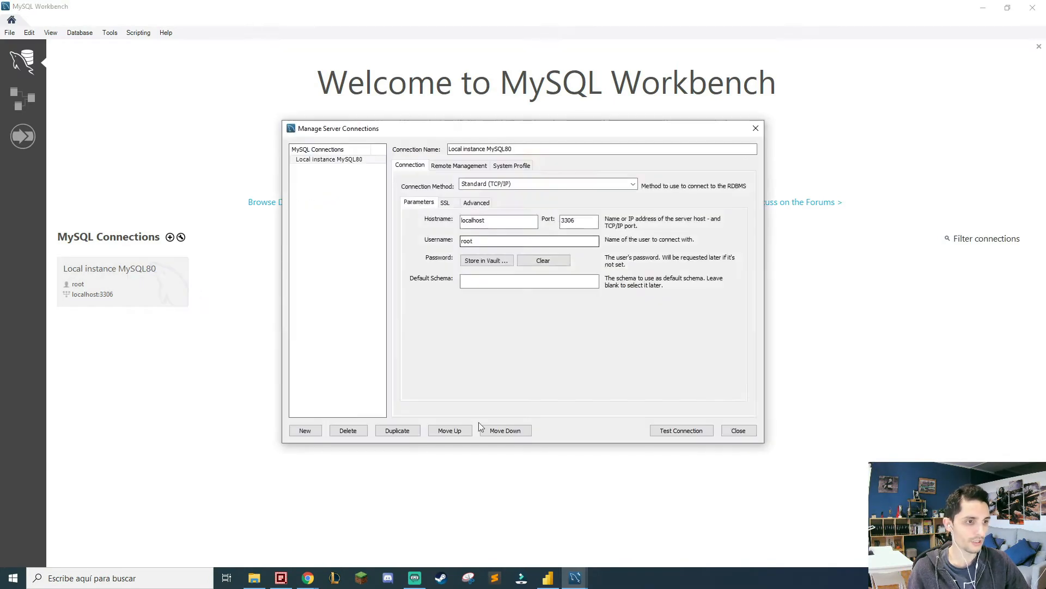
click(522, 223)
double_click(522, 223)
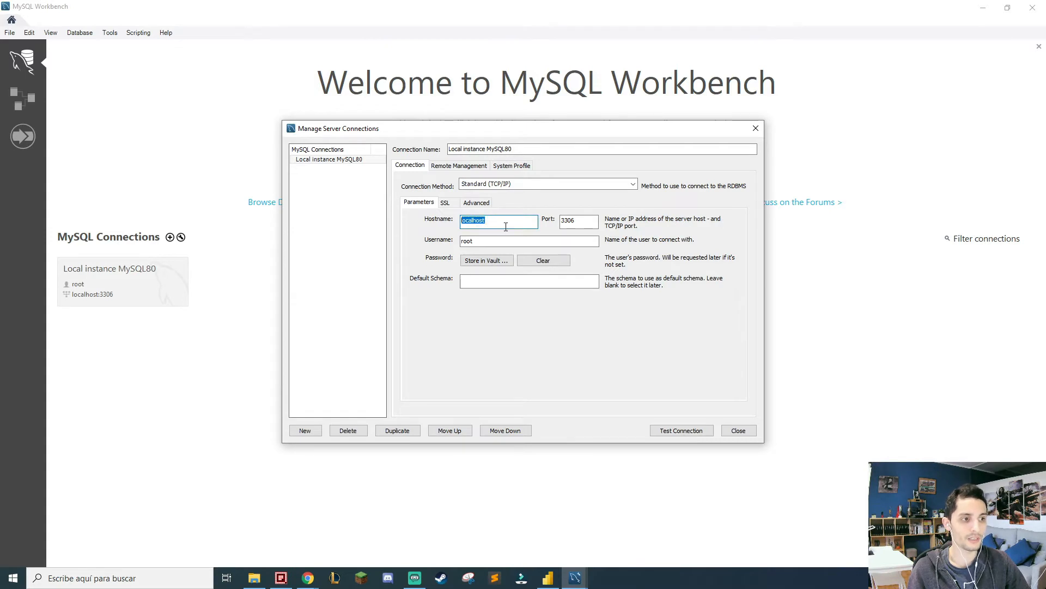
click(516, 221)
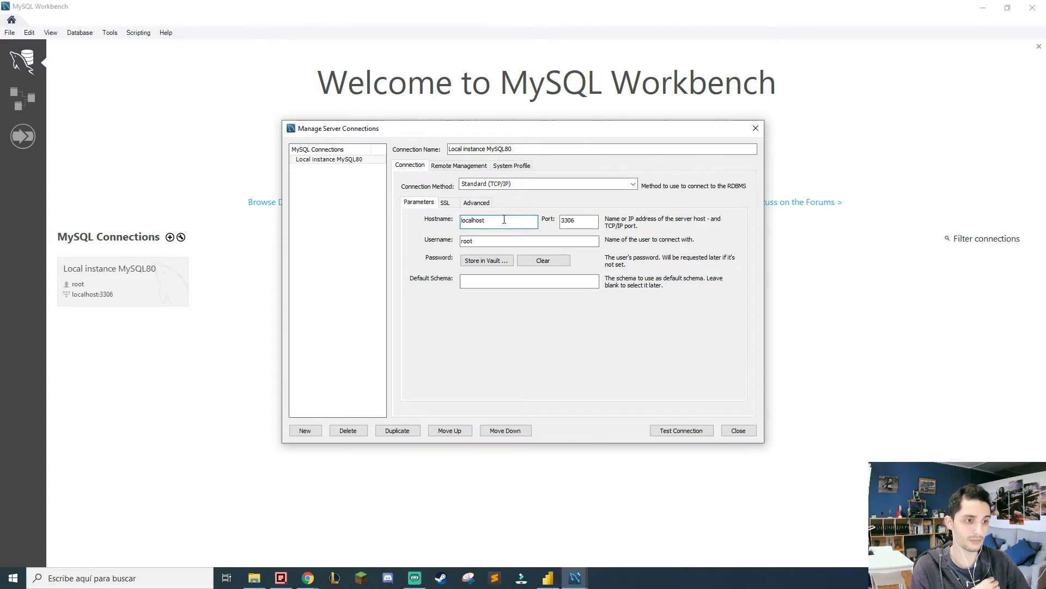
key(alt+Tab)
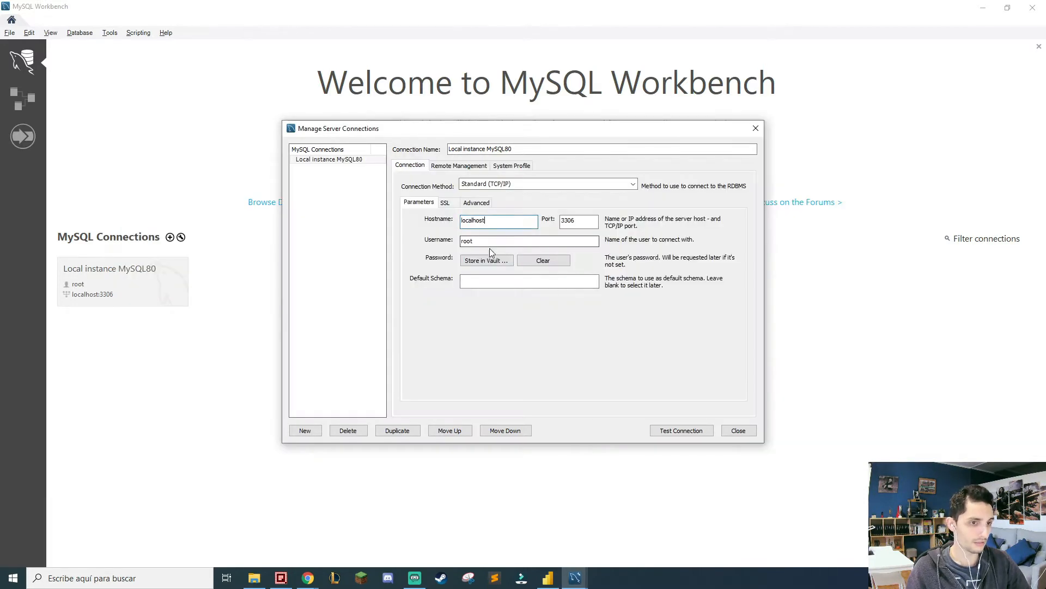
key(alt+Tab)
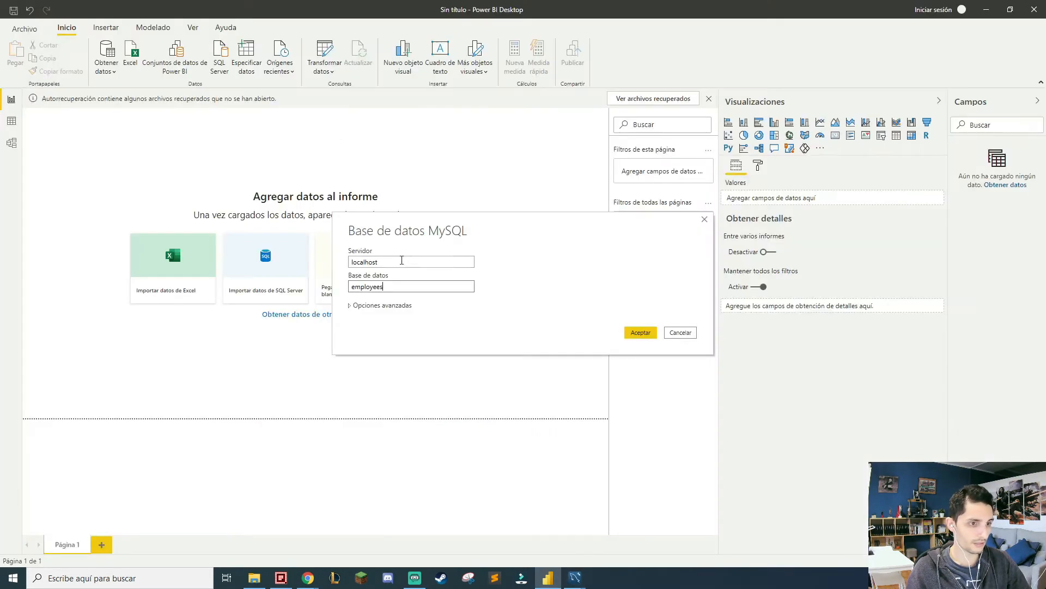
key(alt+Tab)
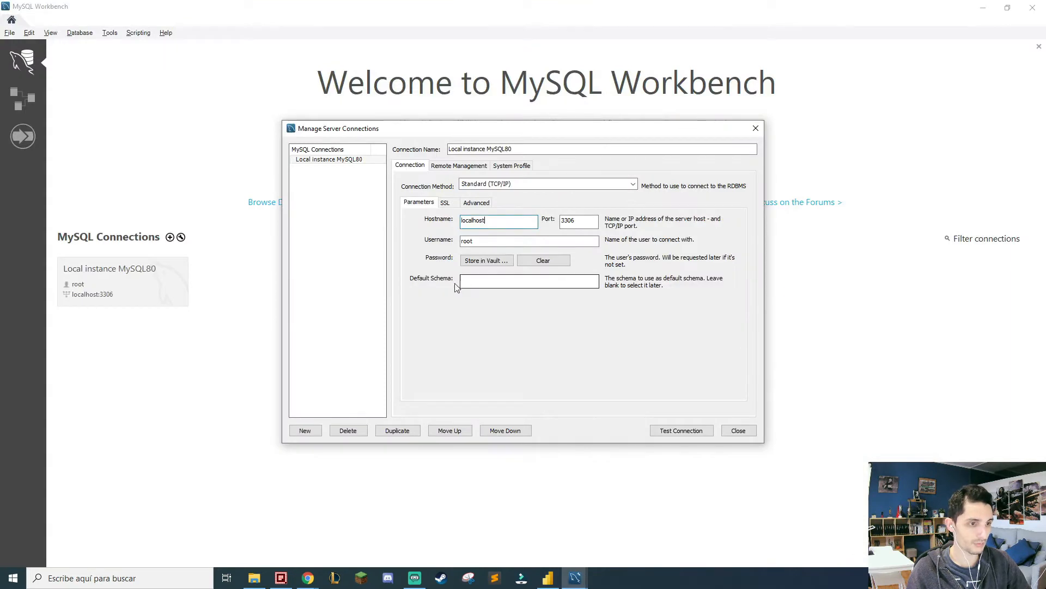
click(463, 282)
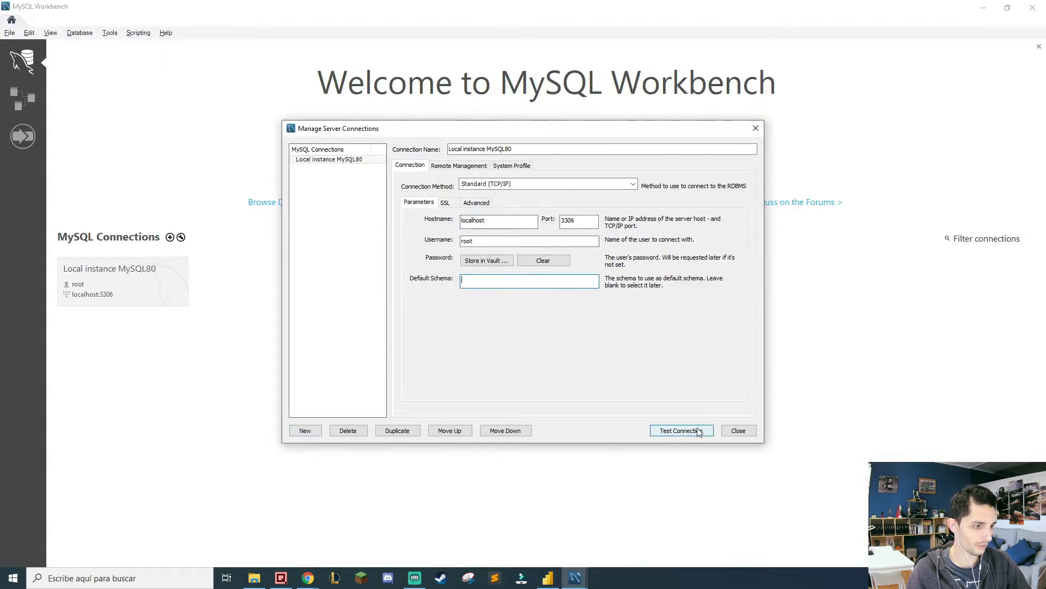
key(Escape)
- Open the Local instance MySQL80 connection and expand the employees schema and the tables of the sys schema
click(121, 293)
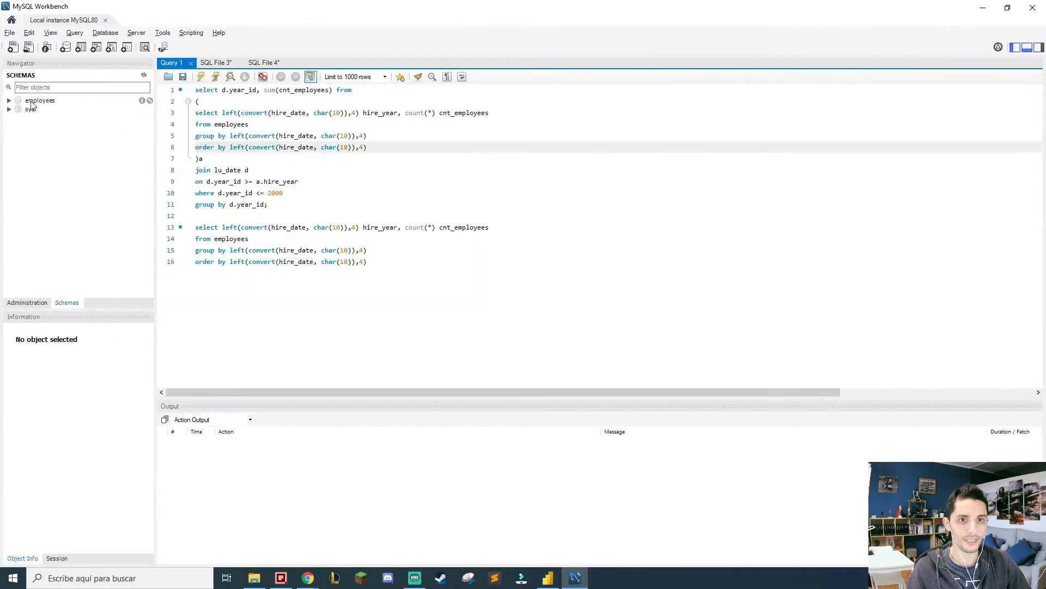
double_click(31, 102)
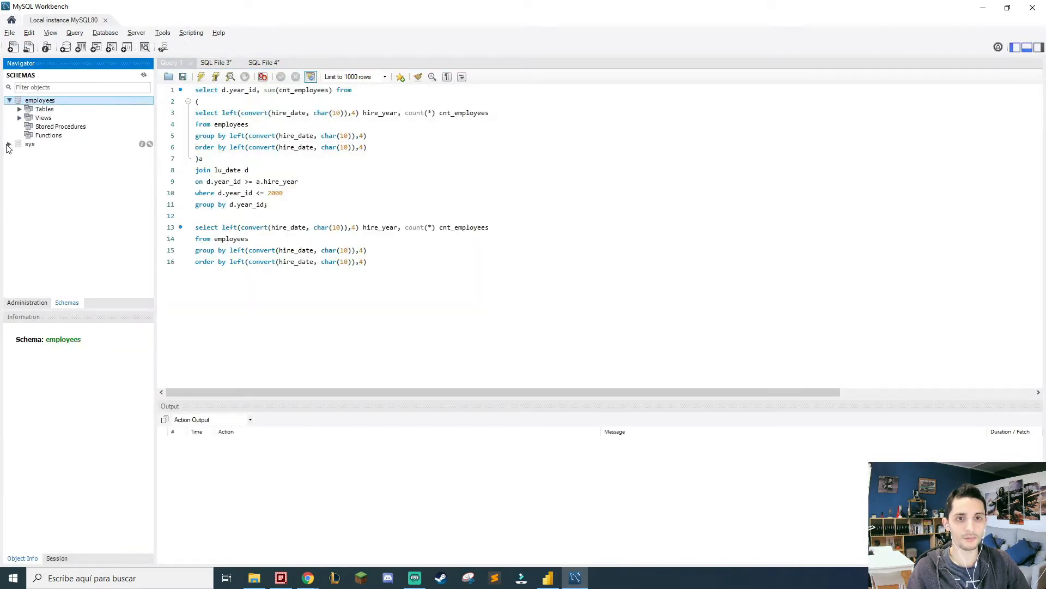
click(9, 144)
click(19, 153)
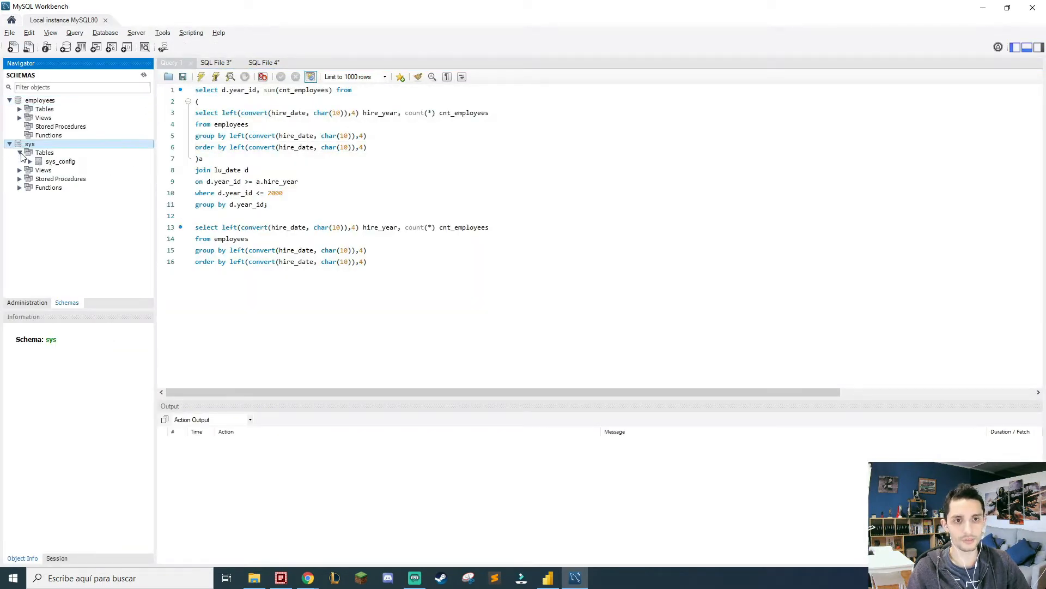
- Expand the tables of the employees schema in MySQL Workbench and switch back to Power BI Desktop
click(17, 110)
click(19, 109)
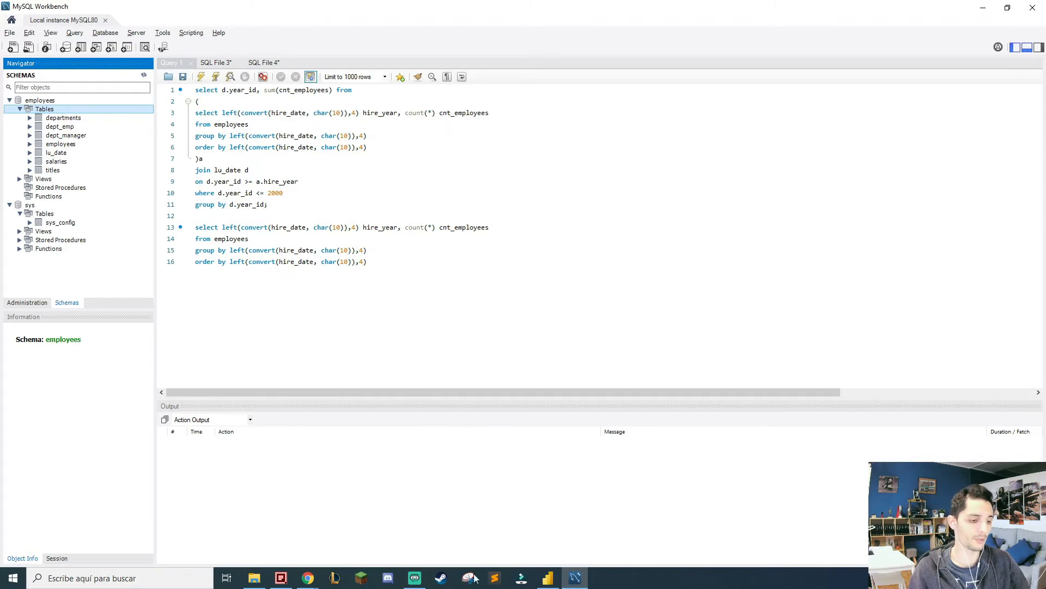
click(550, 580)
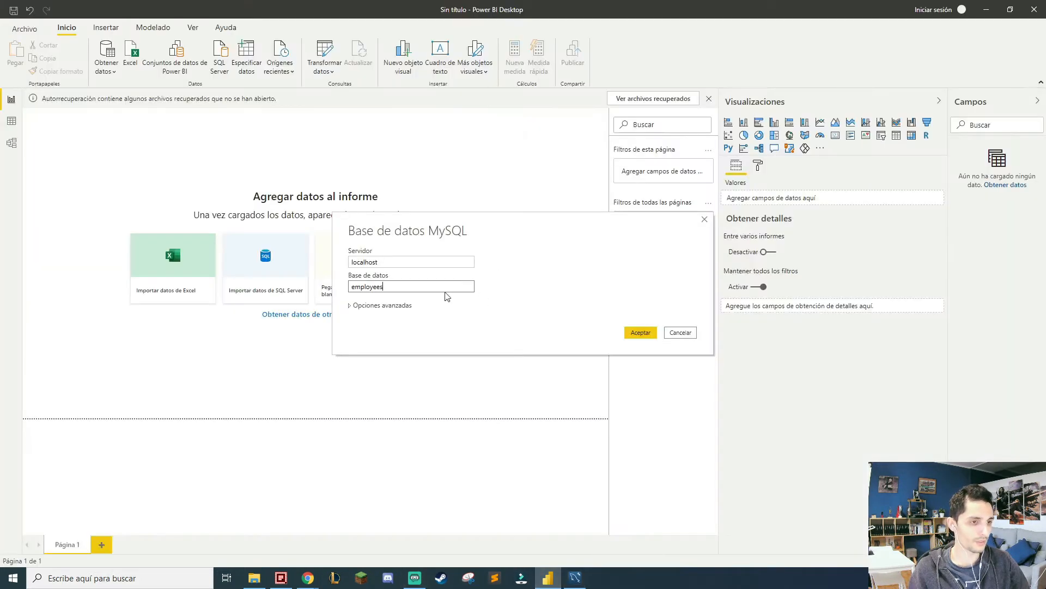
- Cancel the pending MySQL import and delete the saved localhost permissions from the global permissions in the data source settings
click(643, 333)
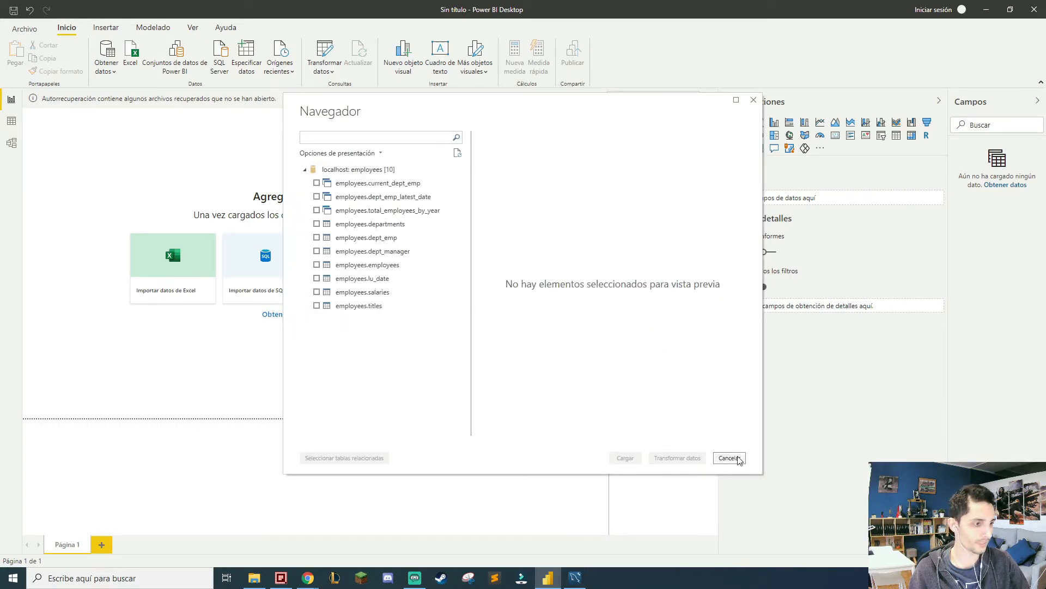
click(738, 459)
click(24, 35)
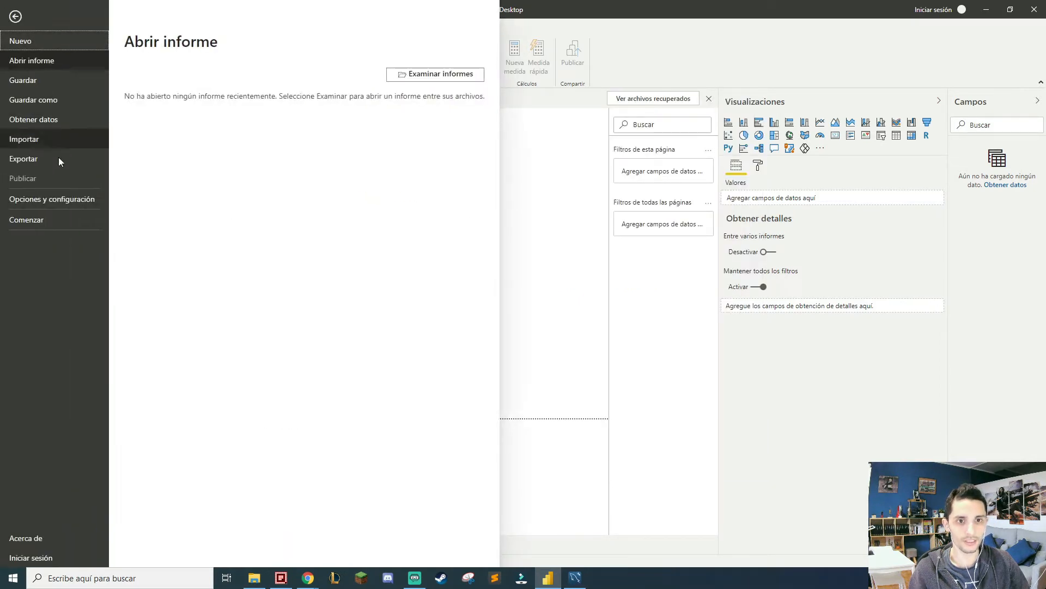
click(71, 200)
click(229, 105)
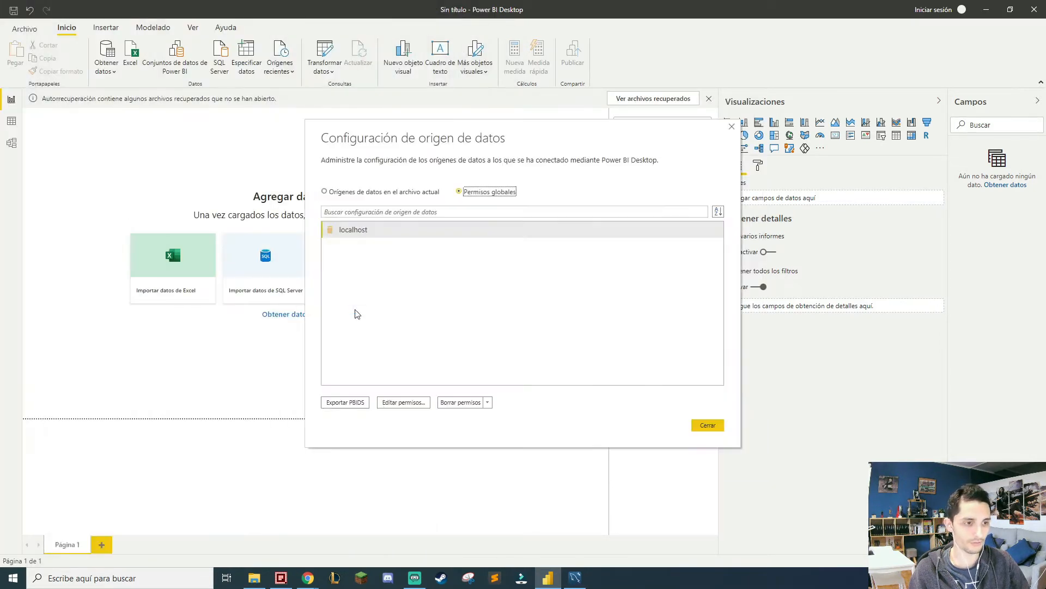
click(376, 230)
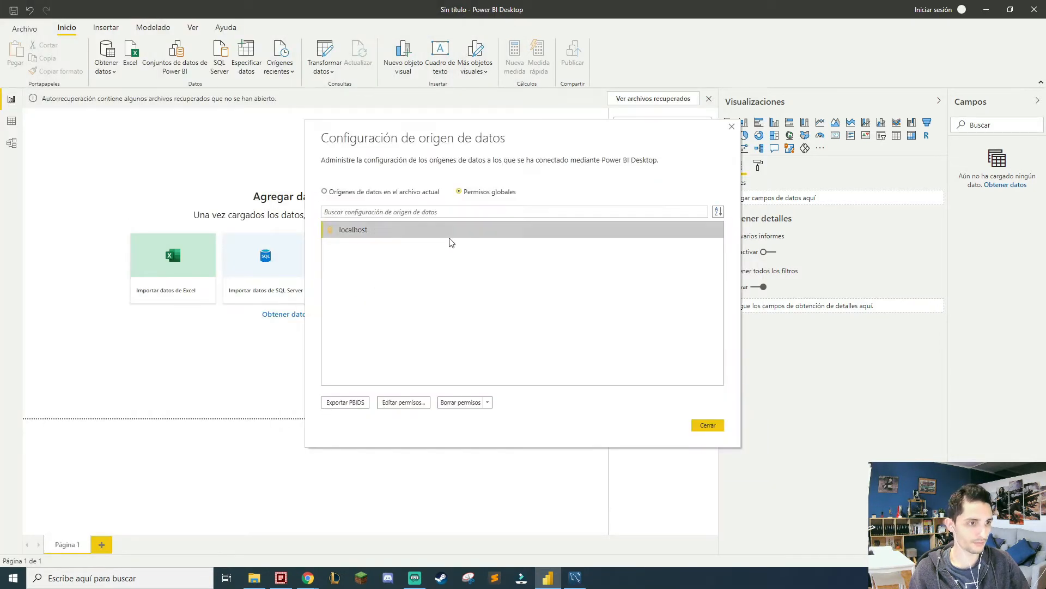
click(461, 403)
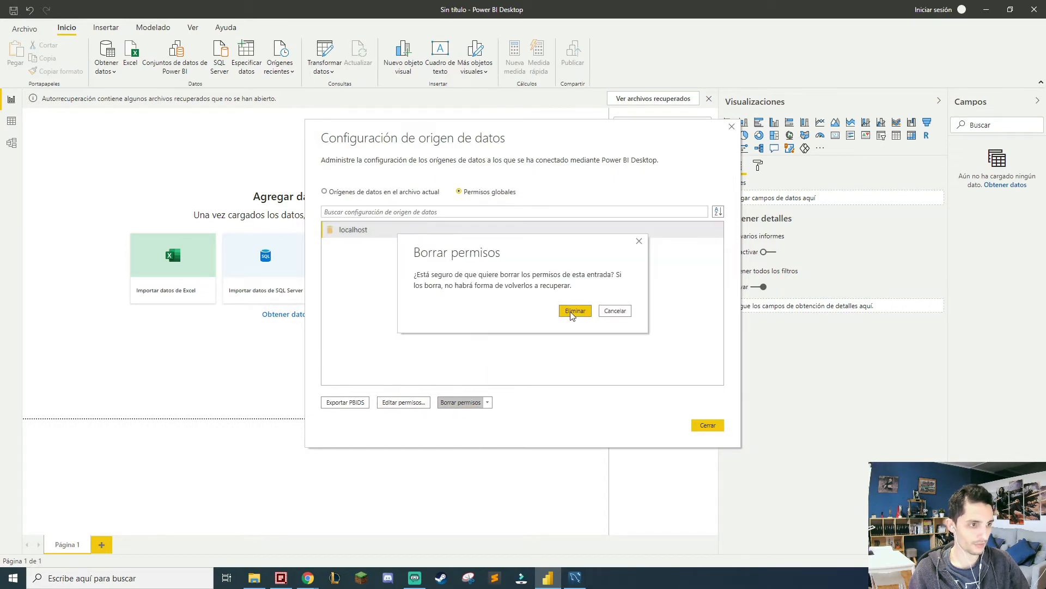
click(573, 310)
click(703, 424)
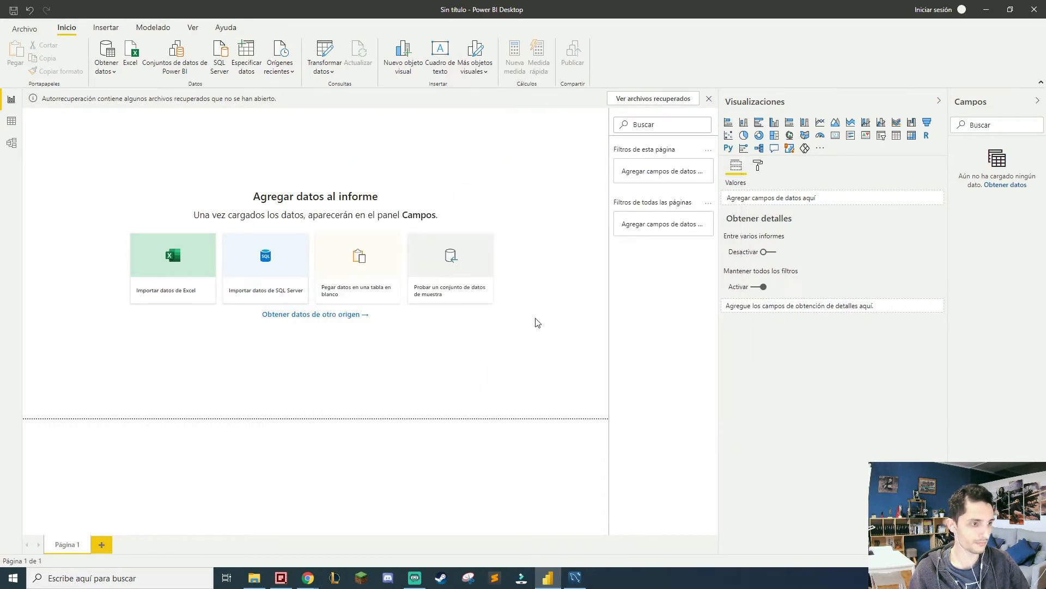
- Start a new Base de datos MySQL connection with localhost as the server and employees as the database
click(106, 61)
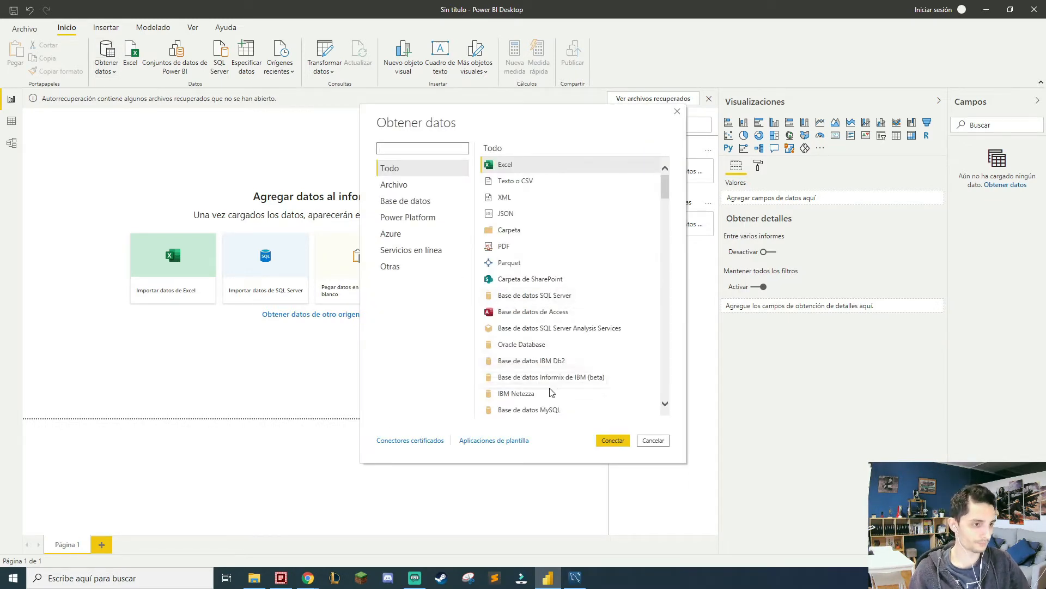
click(528, 409)
click(613, 440)
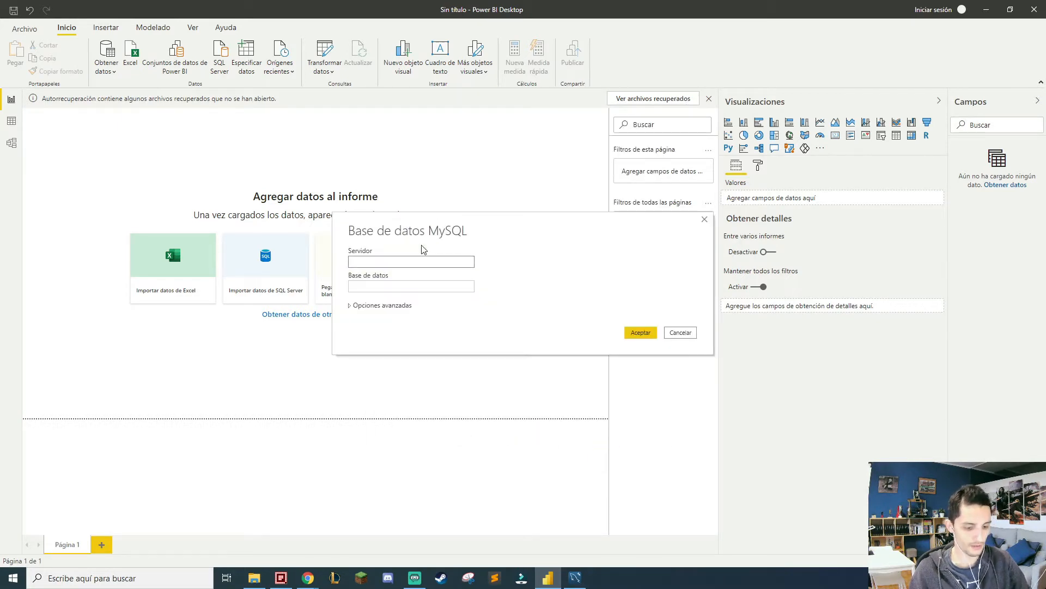
key(Tab)
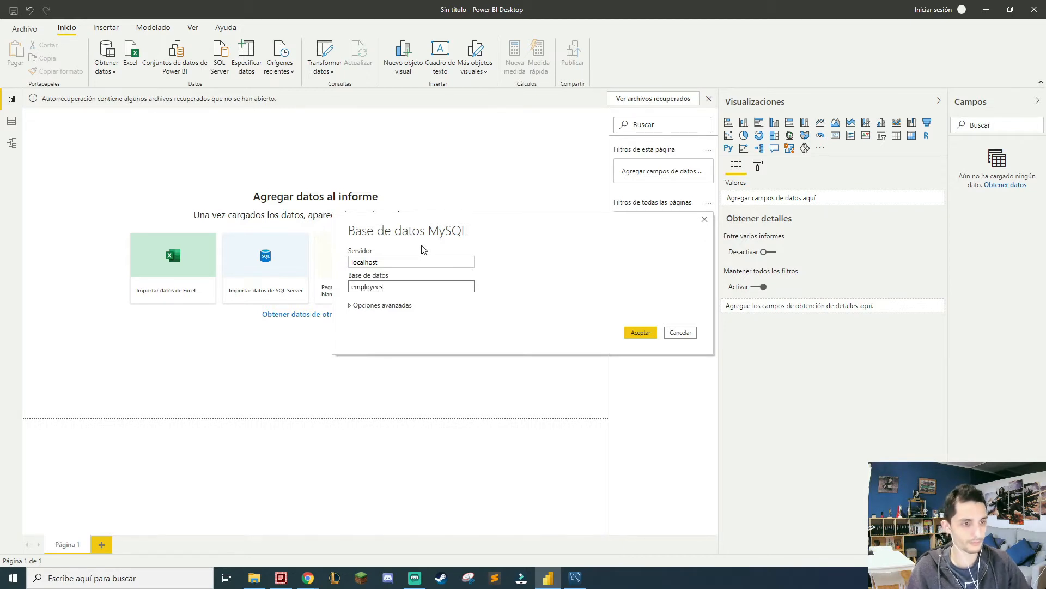
click(640, 332)
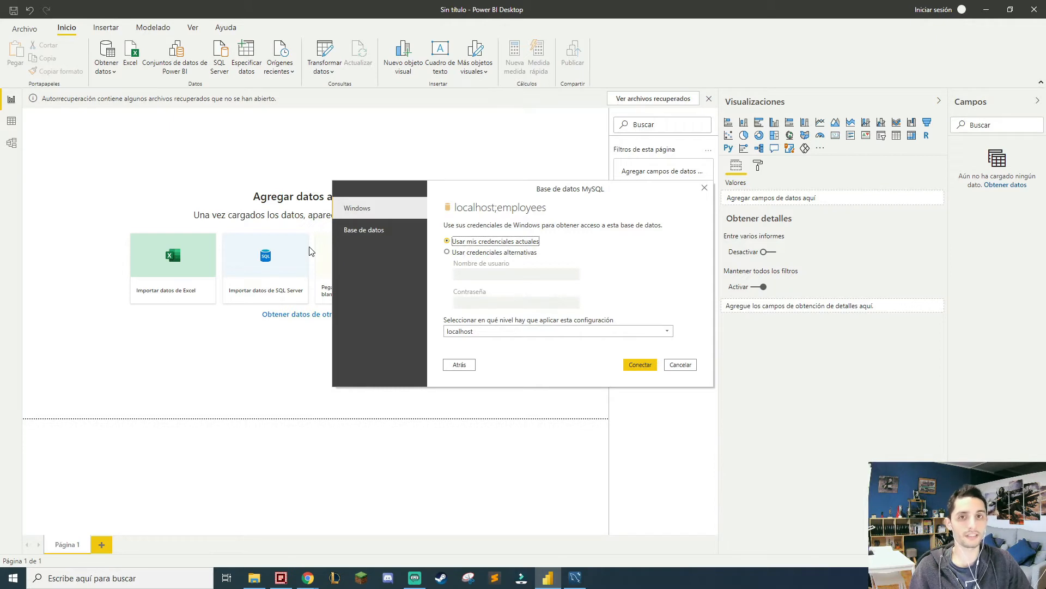
- Compare the Windows credential options, current and alternative, with the database credentials, and choose Base de datos authentication
click(393, 225)
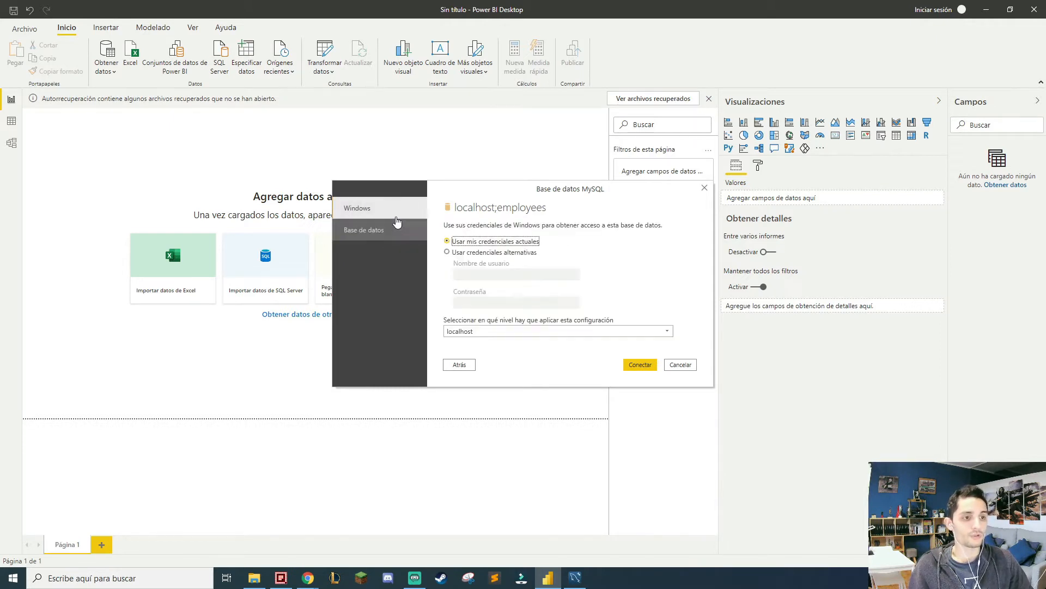
click(388, 210)
click(383, 229)
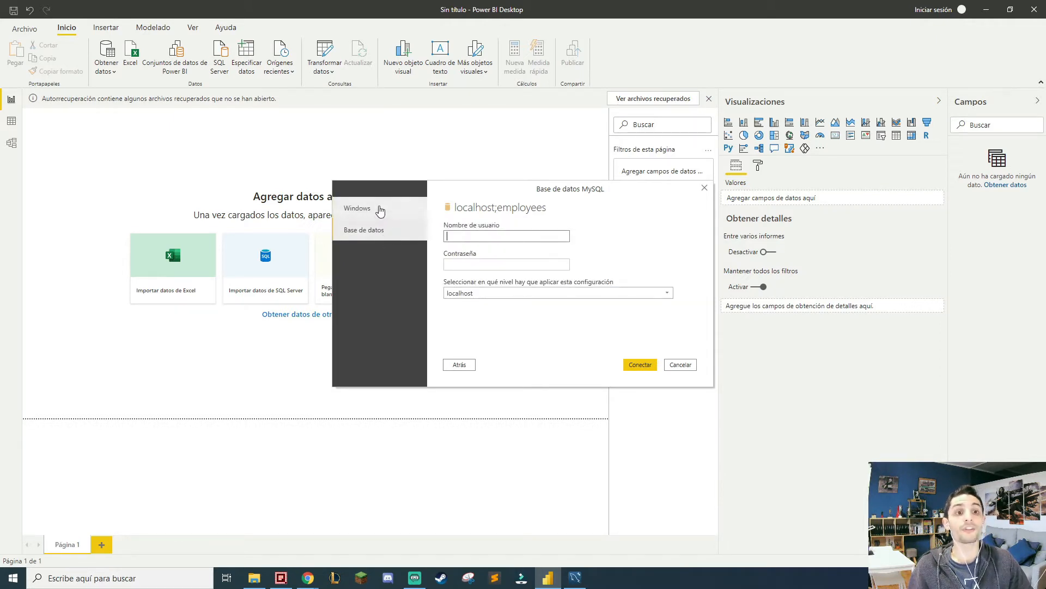
click(380, 210)
click(384, 230)
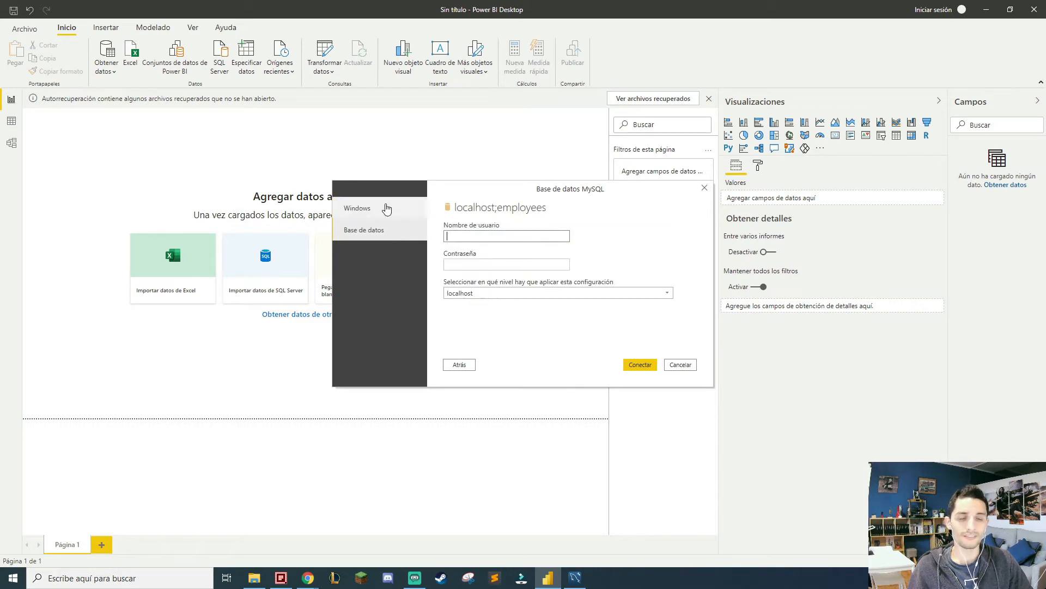
click(387, 209)
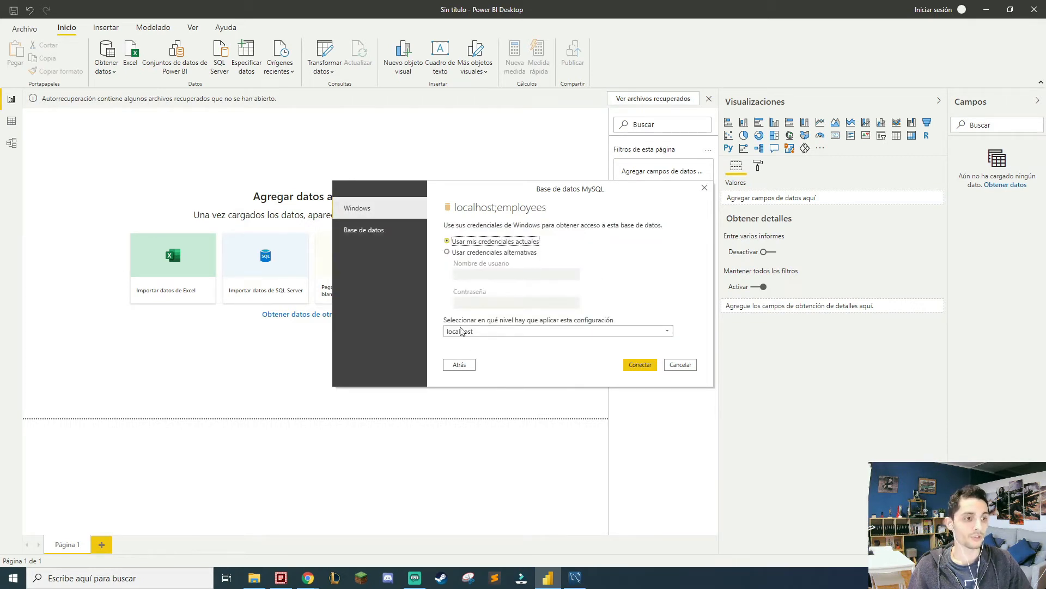
click(460, 243)
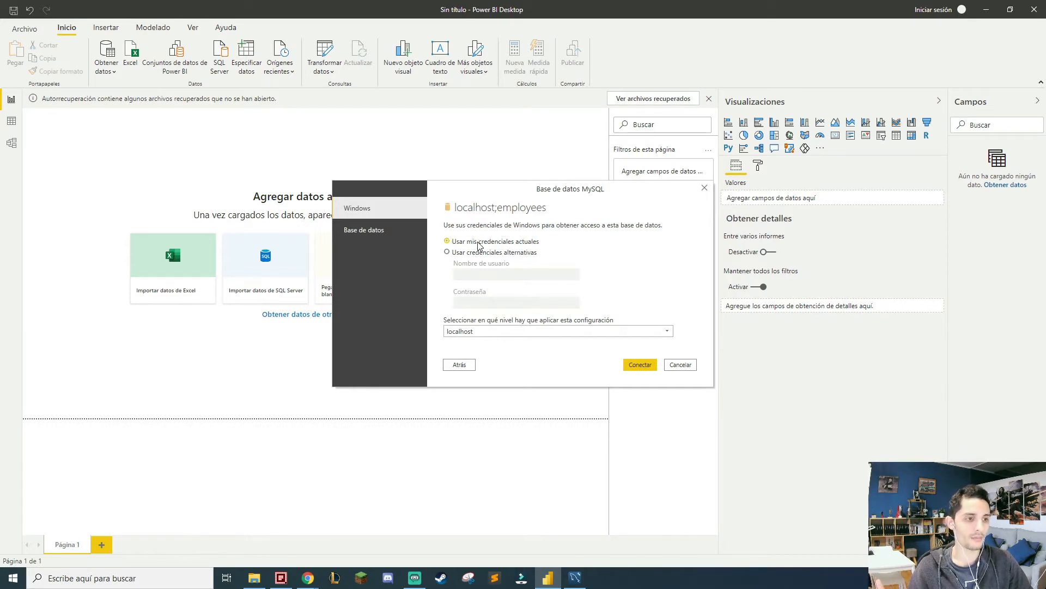
click(469, 253)
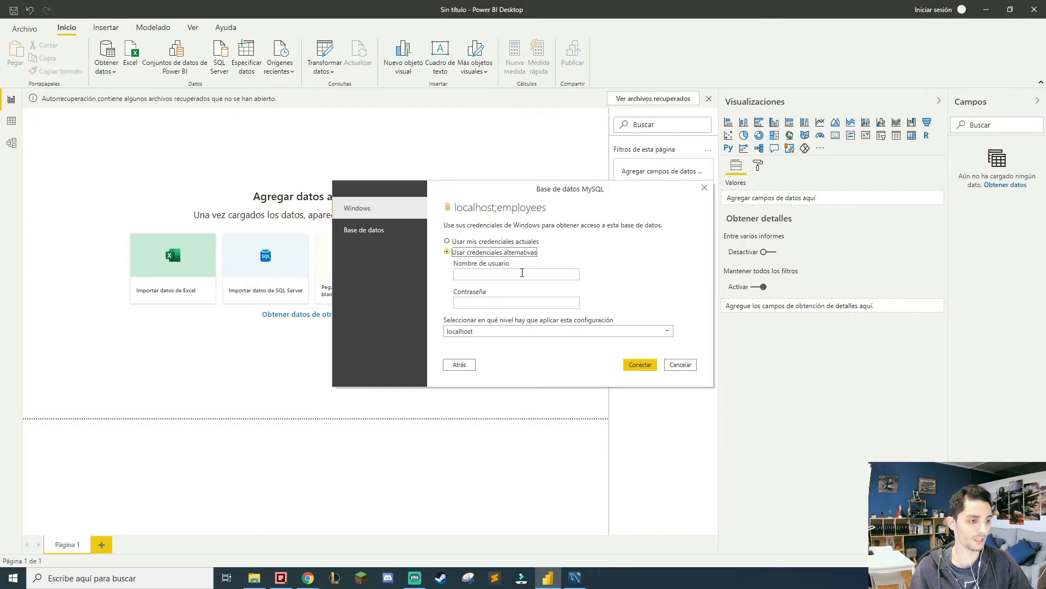
click(408, 229)
click(477, 239)
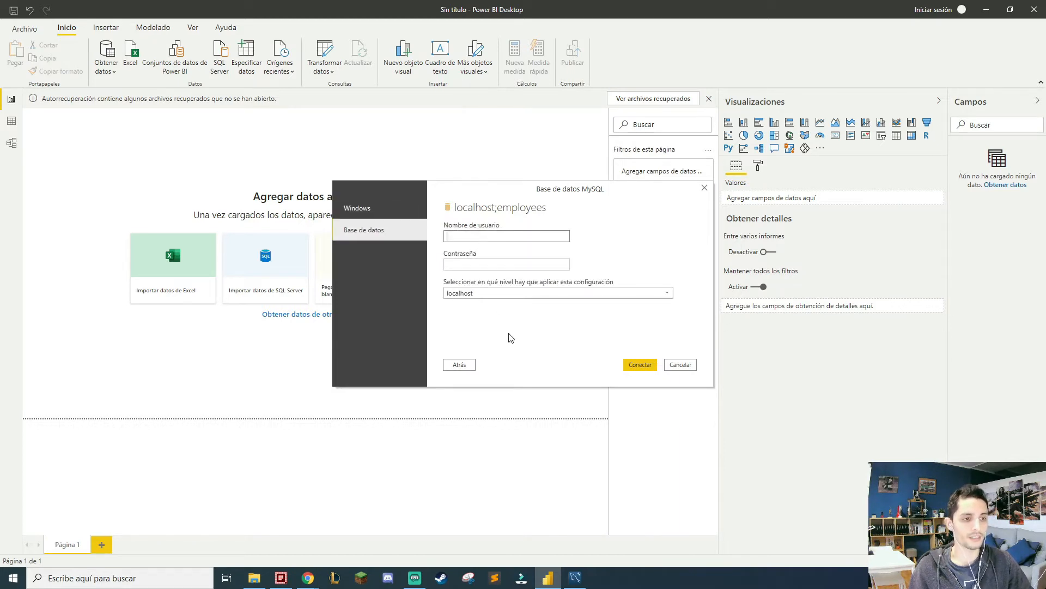
- In MySQL Workbench, close the open connection and check the username in the Local instance MySQL80 connection settings
click(575, 578)
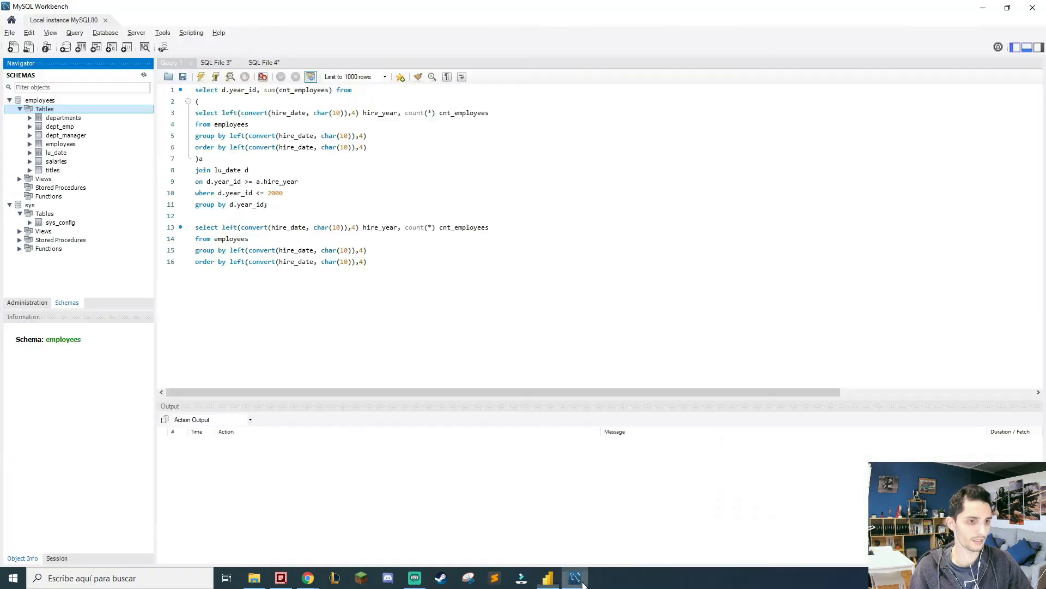
click(105, 20)
right_click(121, 275)
click(156, 300)
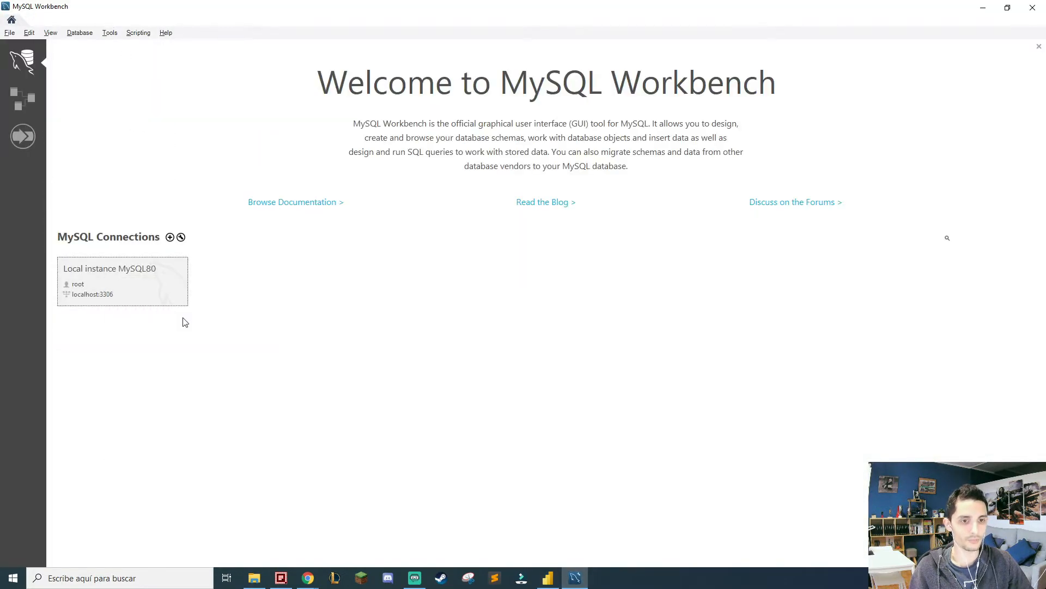
double_click(491, 241)
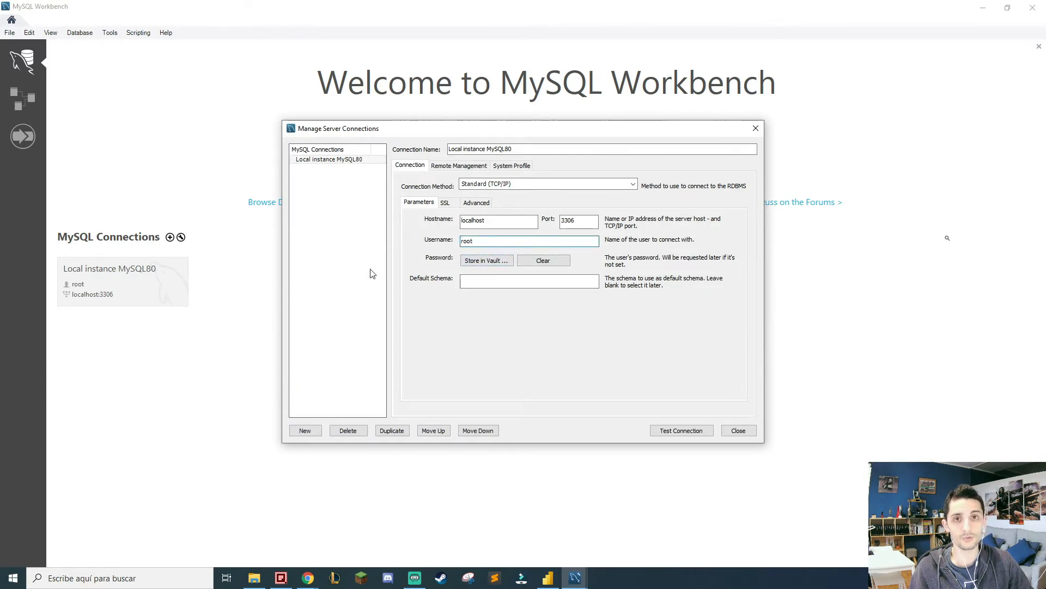
- Back in Power BI Desktop, enter the username root and the account password, keep the localhost level, and connect
key(alt+Tab)
key(Tab)
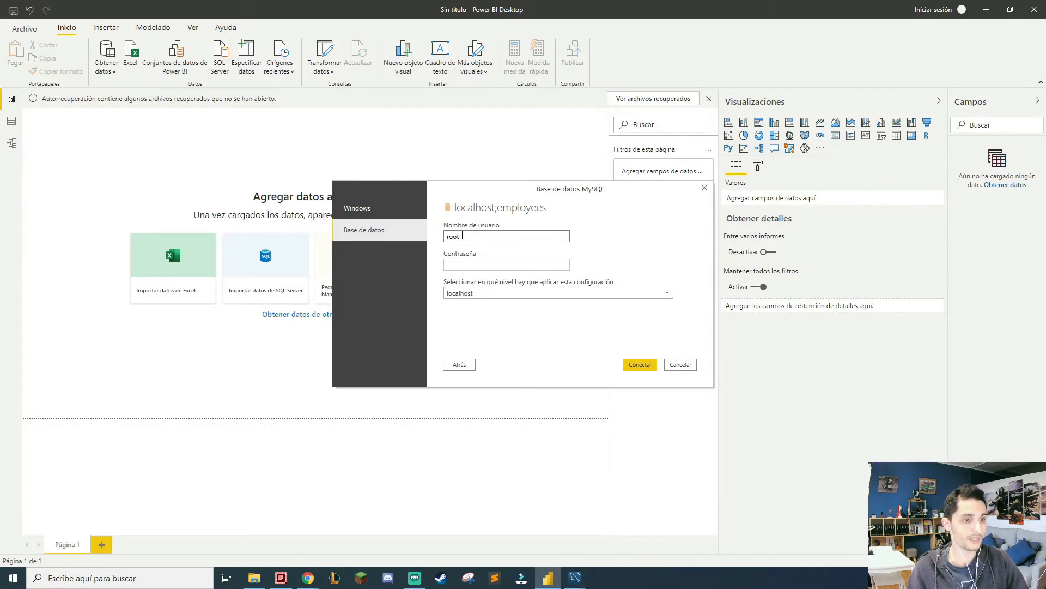
key(Tab)
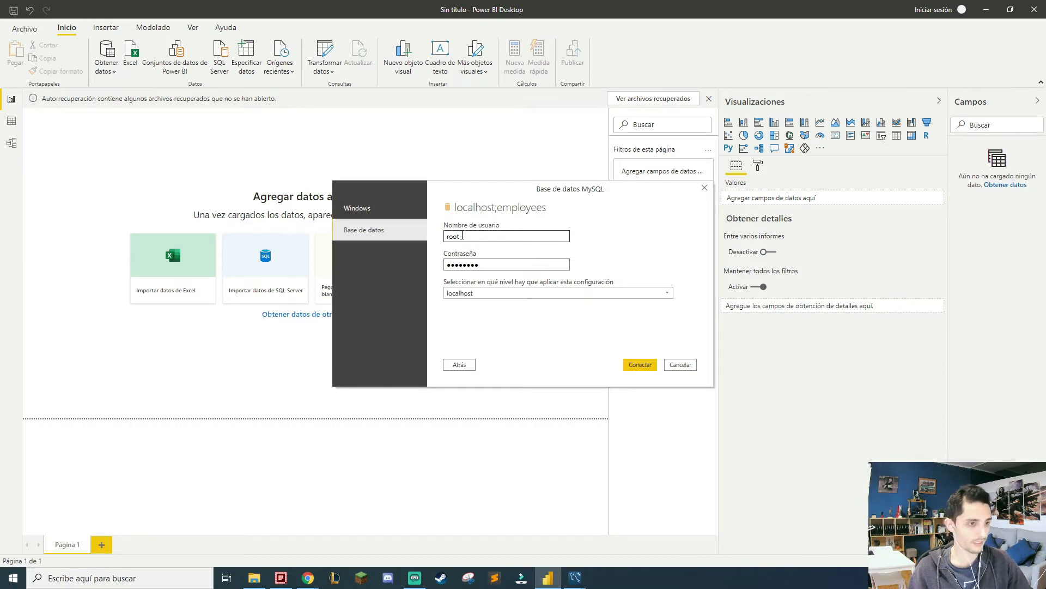
click(488, 292)
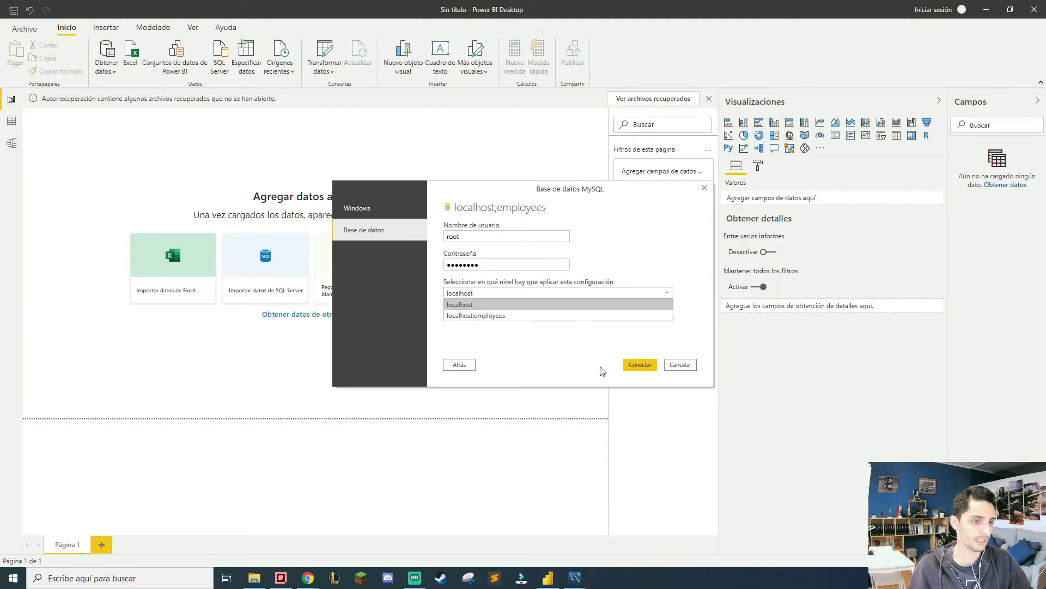
click(533, 306)
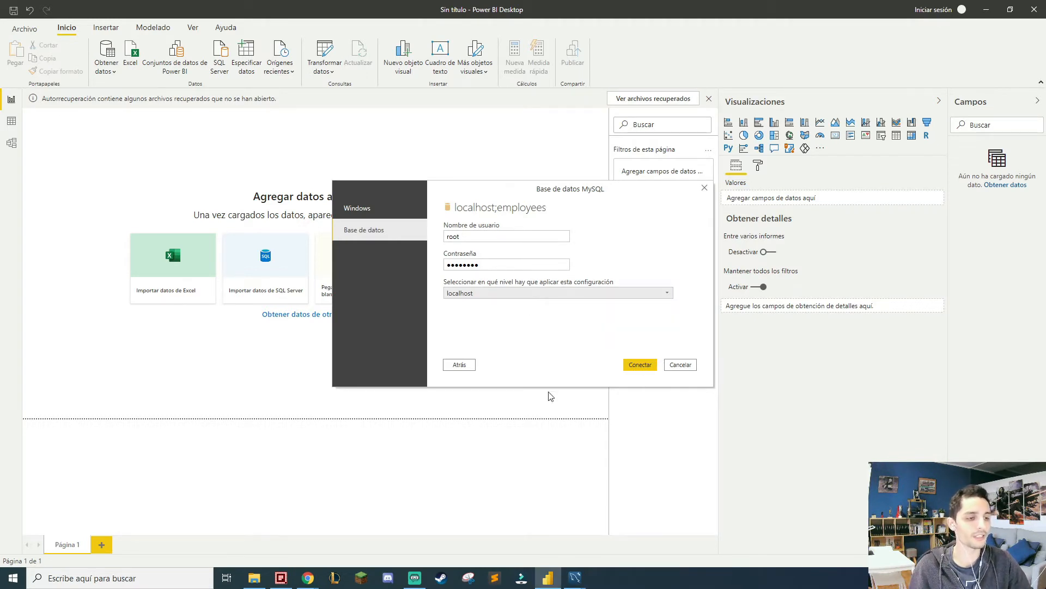
click(637, 363)
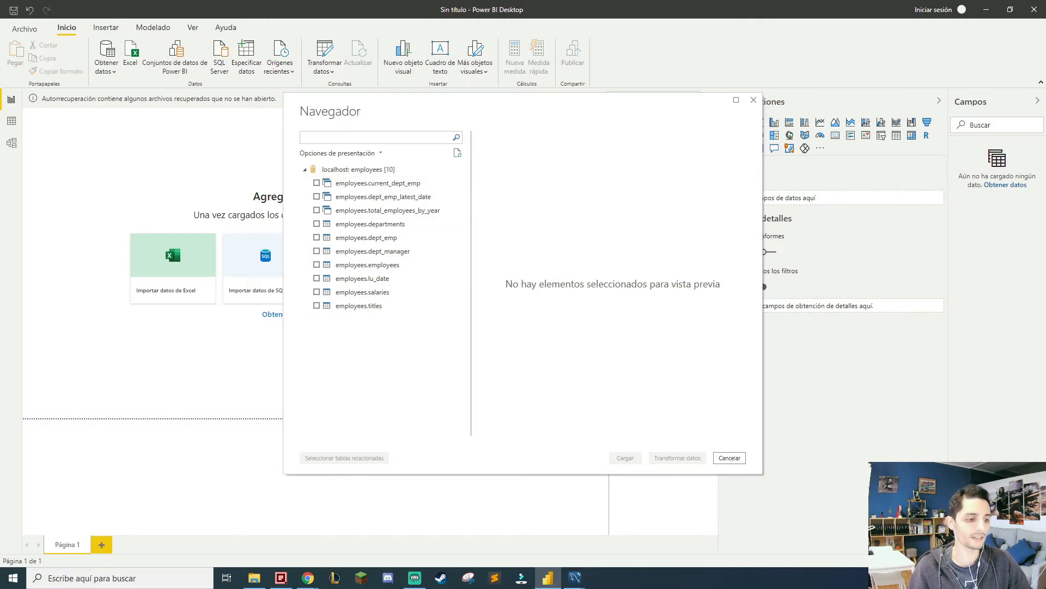
- Switch to MySQL Workbench, close the connection settings, and open the Local instance MySQL80 connection
mouse_move(575, 577)
click(617, 524)
click(738, 430)
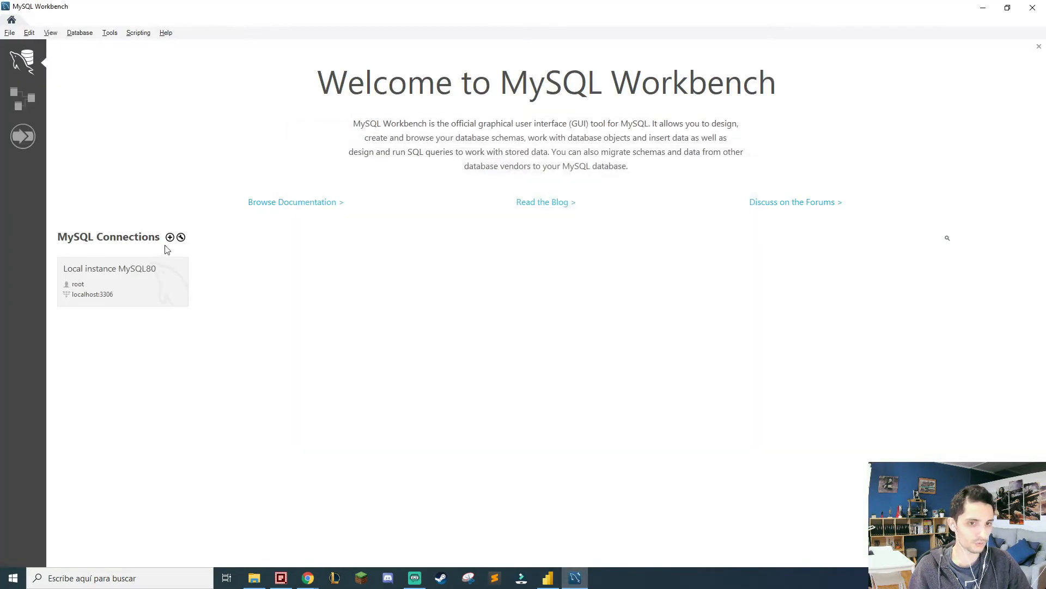
click(143, 281)
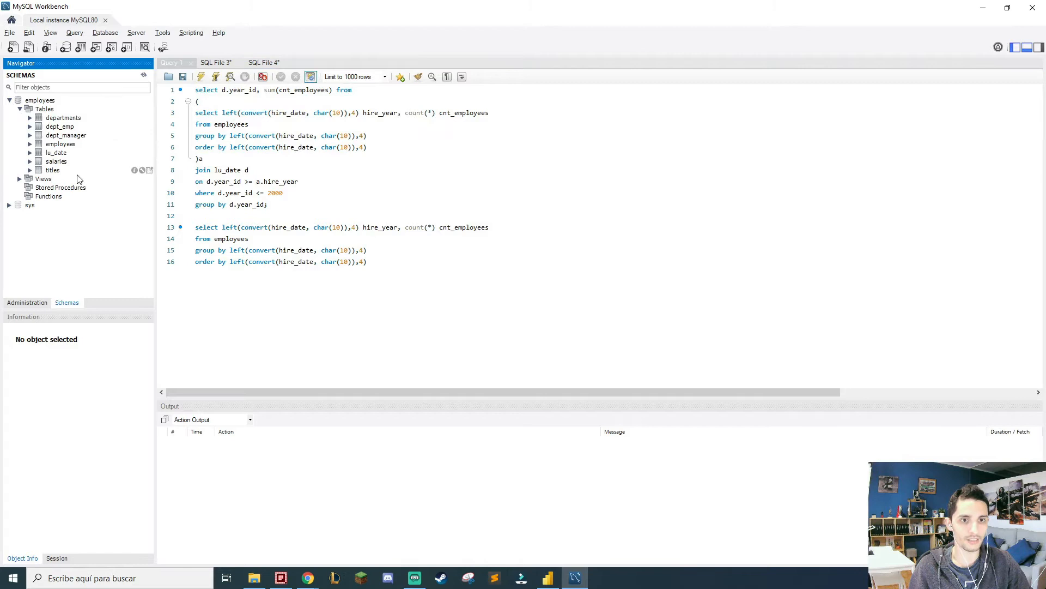
- Look through the employees schema tables in turn, from dept_emp and dept_manager to salaries and titles
click(69, 127)
click(69, 135)
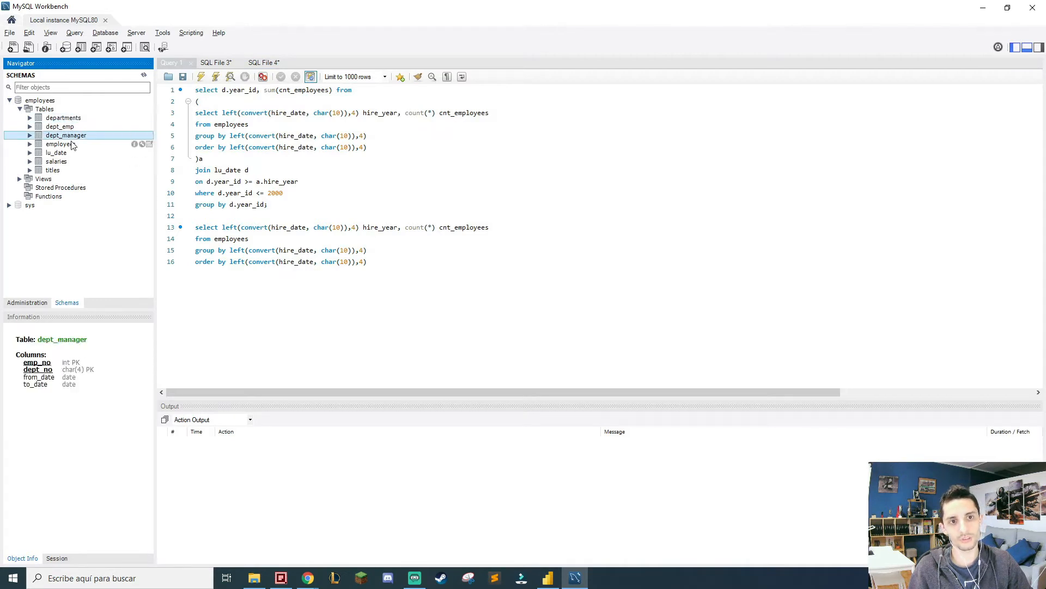
click(69, 145)
click(66, 153)
click(65, 162)
click(63, 170)
- Return to Power BI Desktop and preview the views and tables of the employees database in the Navegador
key(alt+Tab)
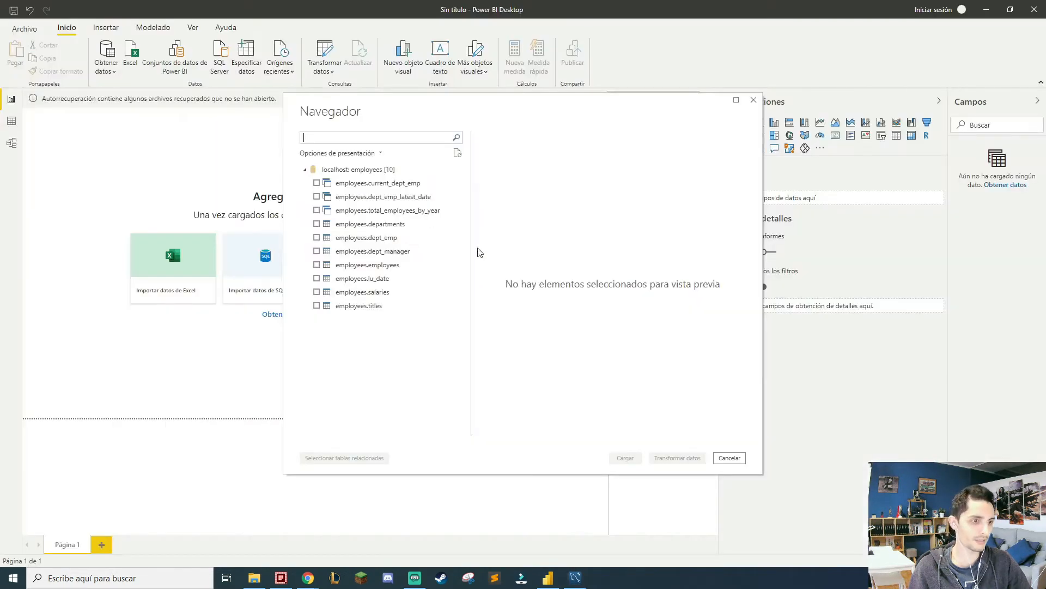
click(385, 187)
click(391, 210)
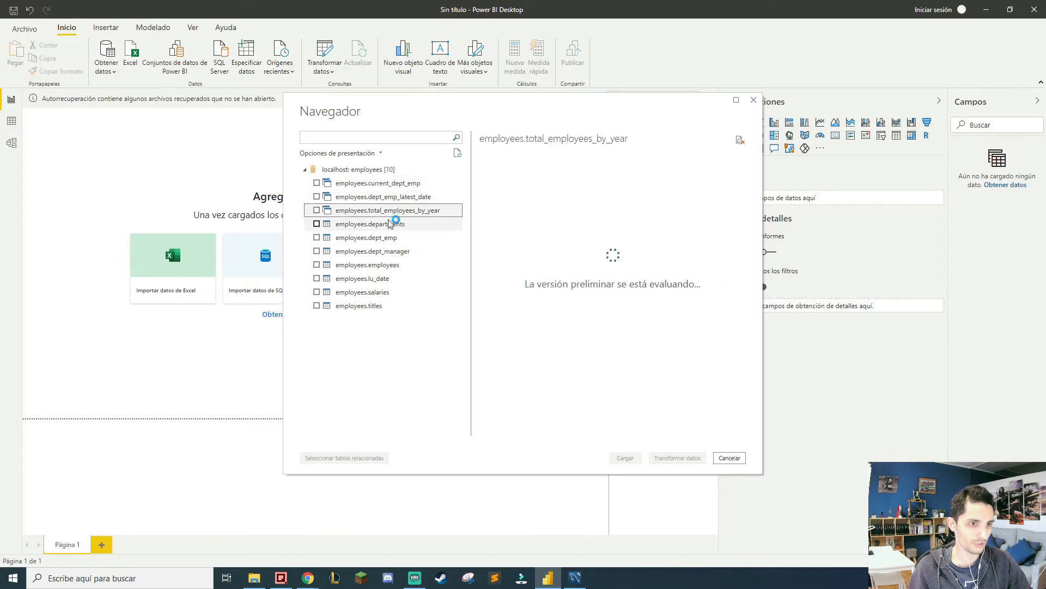
click(392, 224)
click(393, 237)
click(393, 251)
click(394, 265)
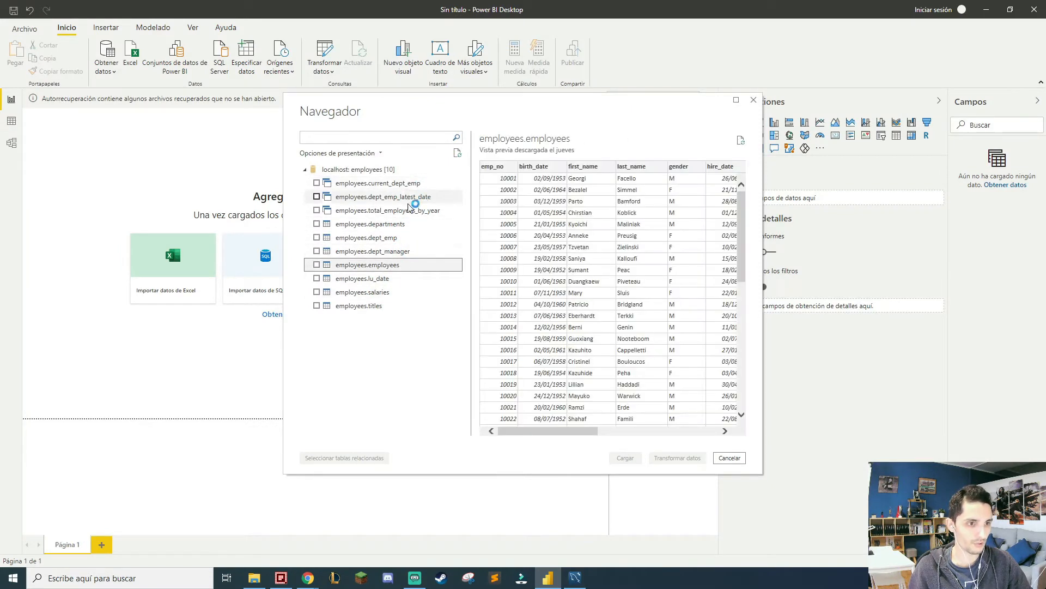
click(374, 305)
- Expand the views of the employees schema in MySQL Workbench to compare them, and return to Power BI Desktop
key(alt+Tab)
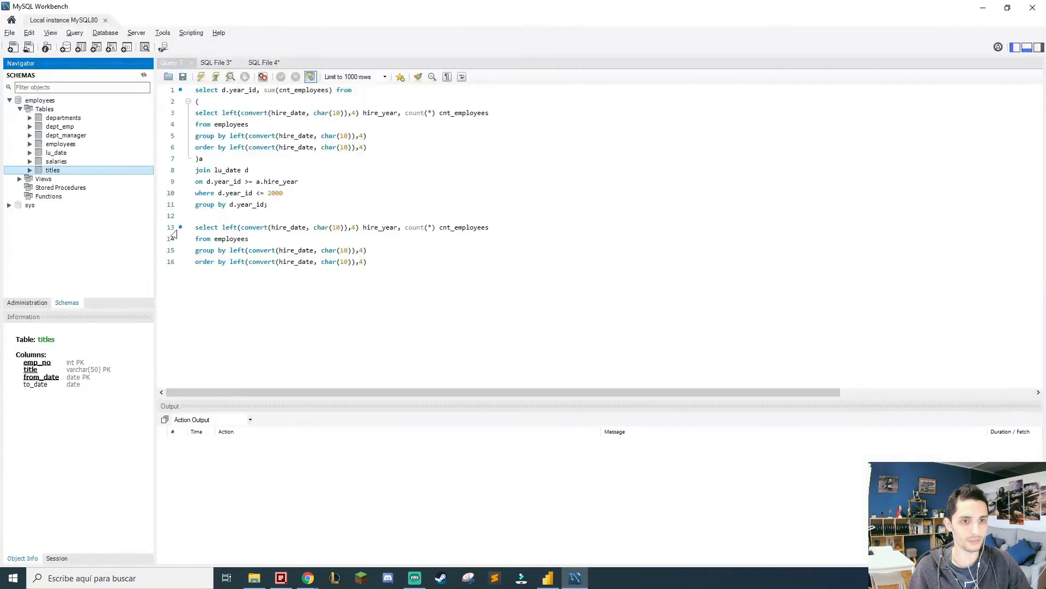
click(20, 179)
key(alt+Tab)
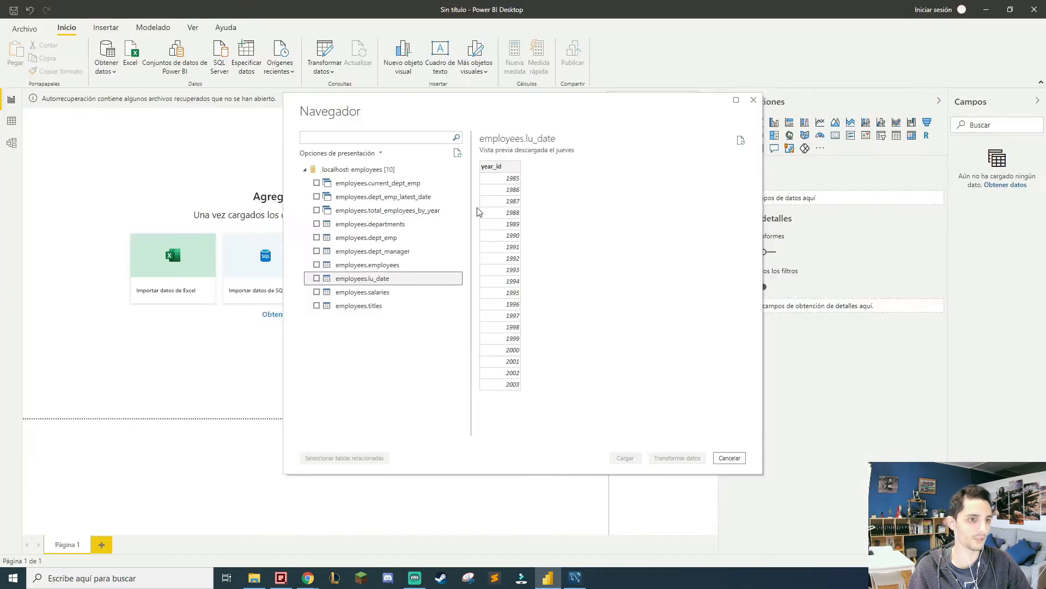
- Select all ten views and tables of the employees database and open them for transformation in the Power Query Editor
click(320, 184)
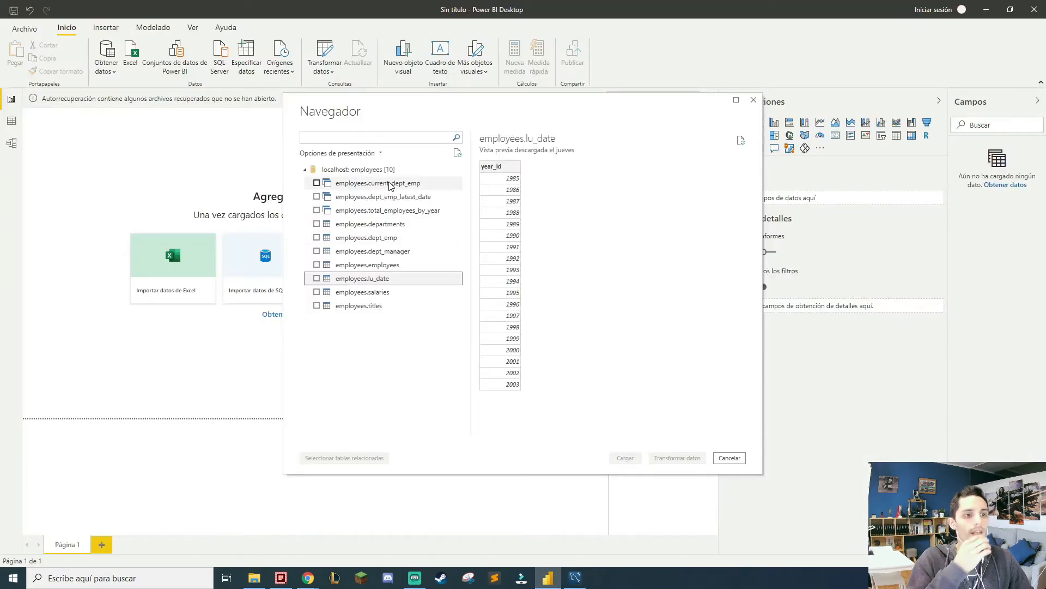
click(316, 184)
click(321, 197)
click(317, 211)
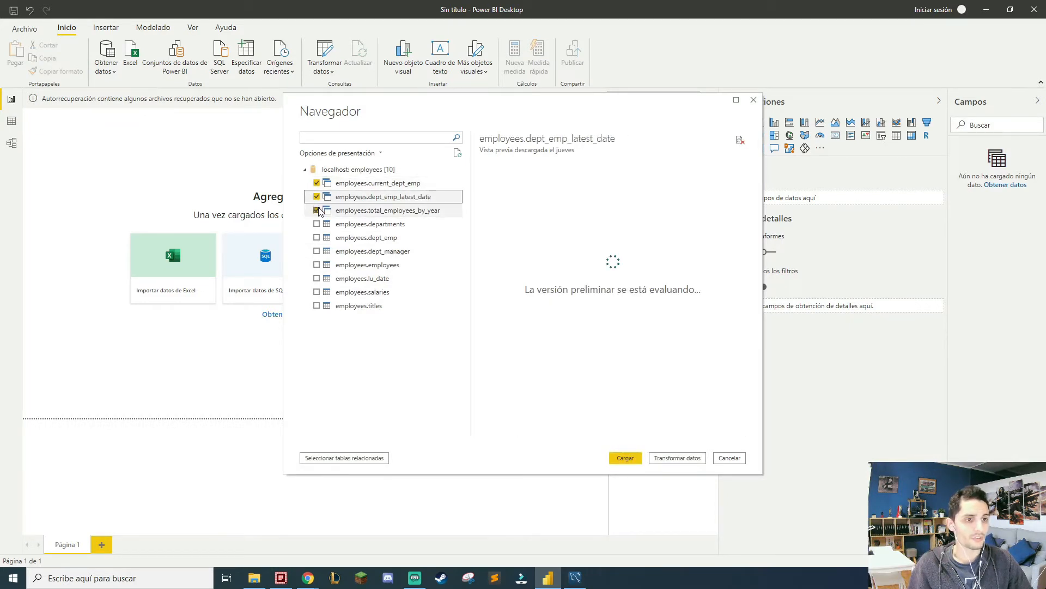
click(316, 224)
click(317, 237)
click(317, 252)
click(317, 265)
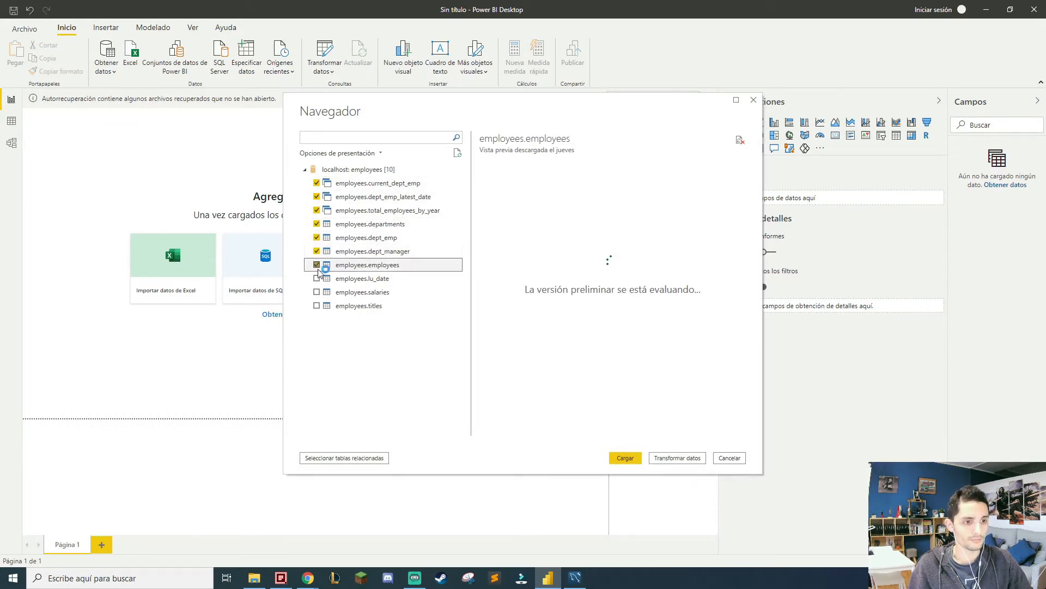
click(316, 279)
click(317, 292)
click(317, 305)
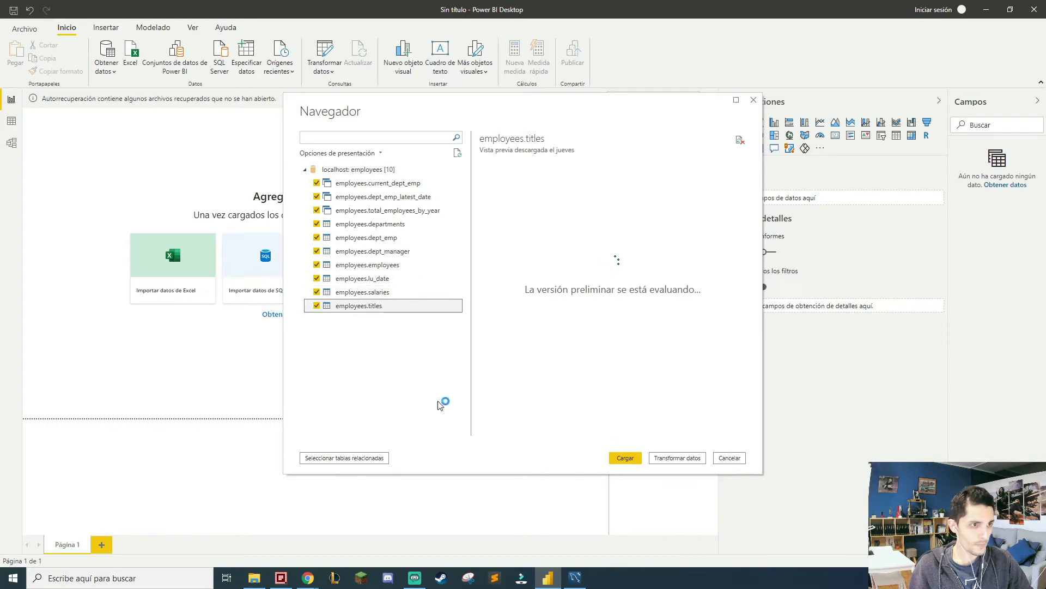
click(686, 460)
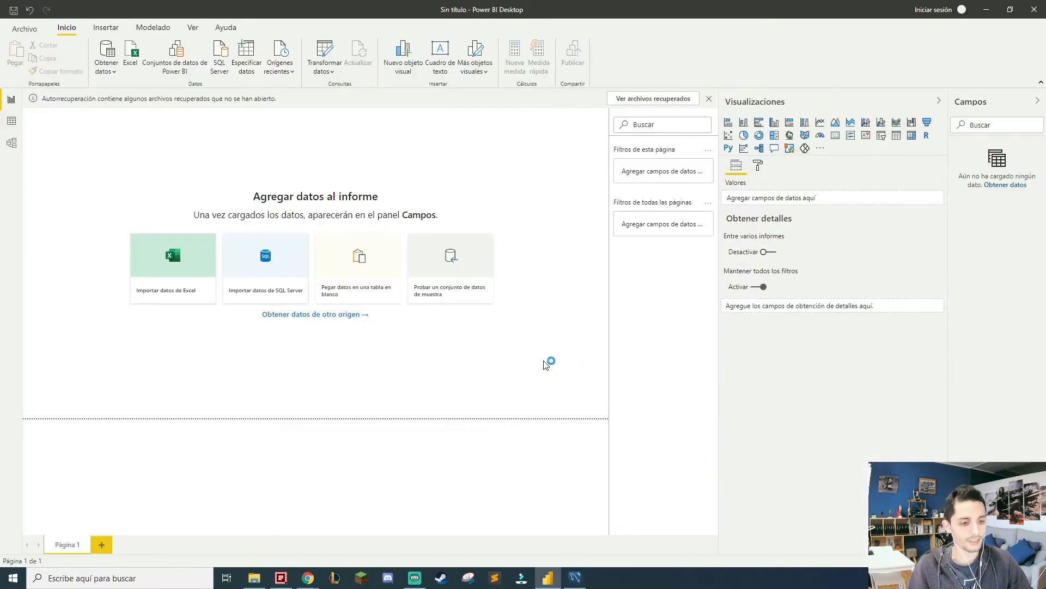
- Switch to Chrome to look through the Qlik page and Tableau's data preparation product page, and return to the Power Query Editor
key(alt+Tab)
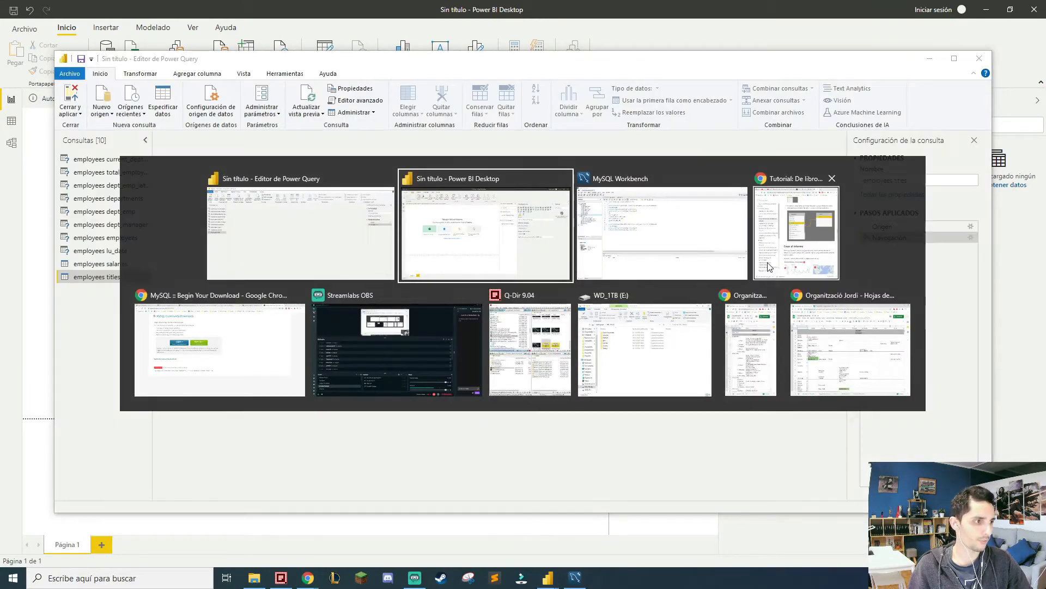
key(alt+Tab)
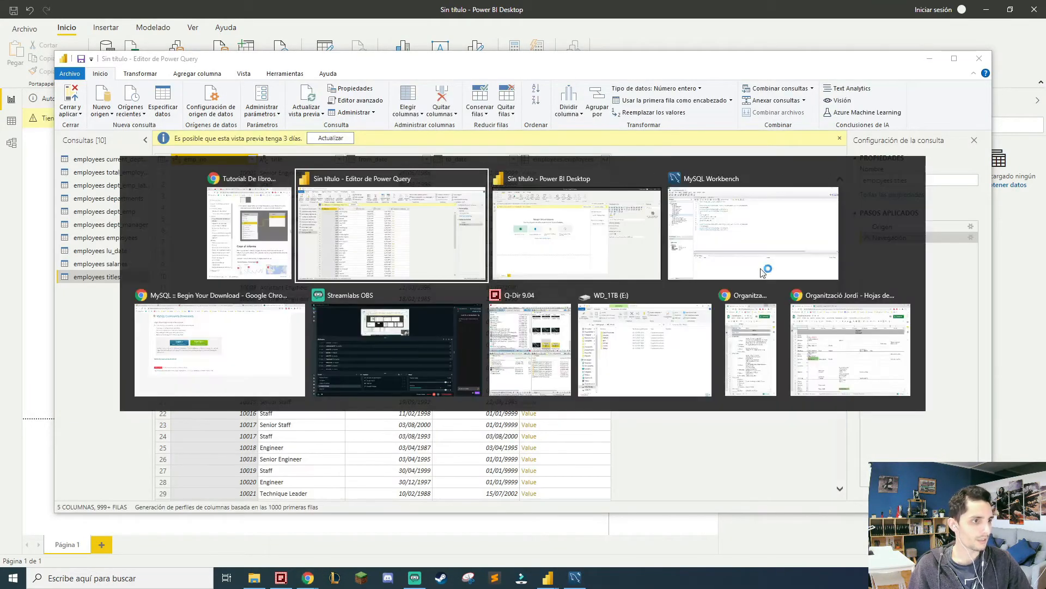
click(167, 354)
click(709, 10)
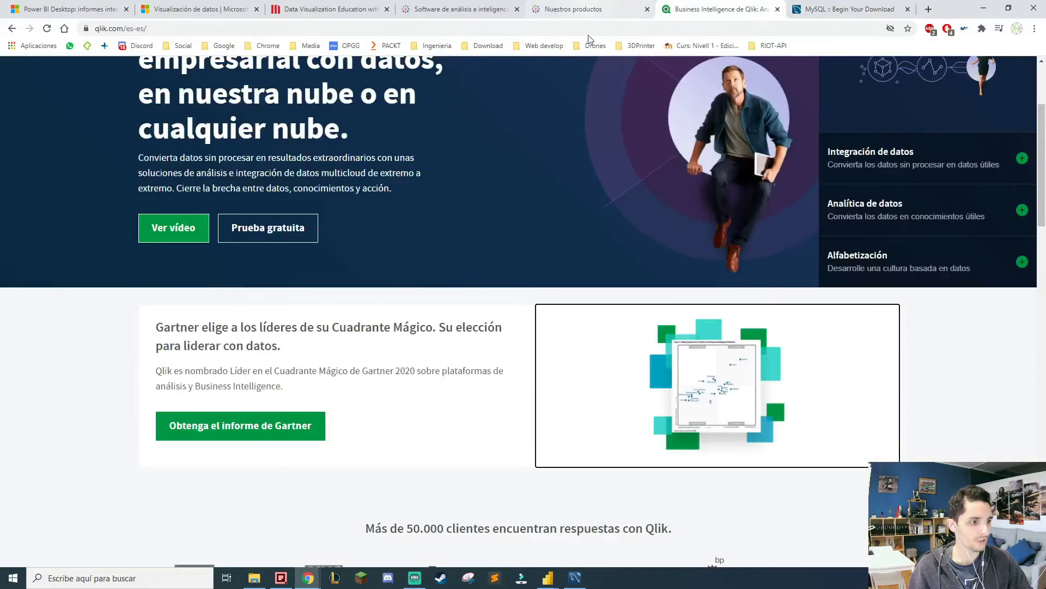
scroll(589, 422, down, 8)
scroll(589, 423, up, 10)
scroll(588, 423, down, 15)
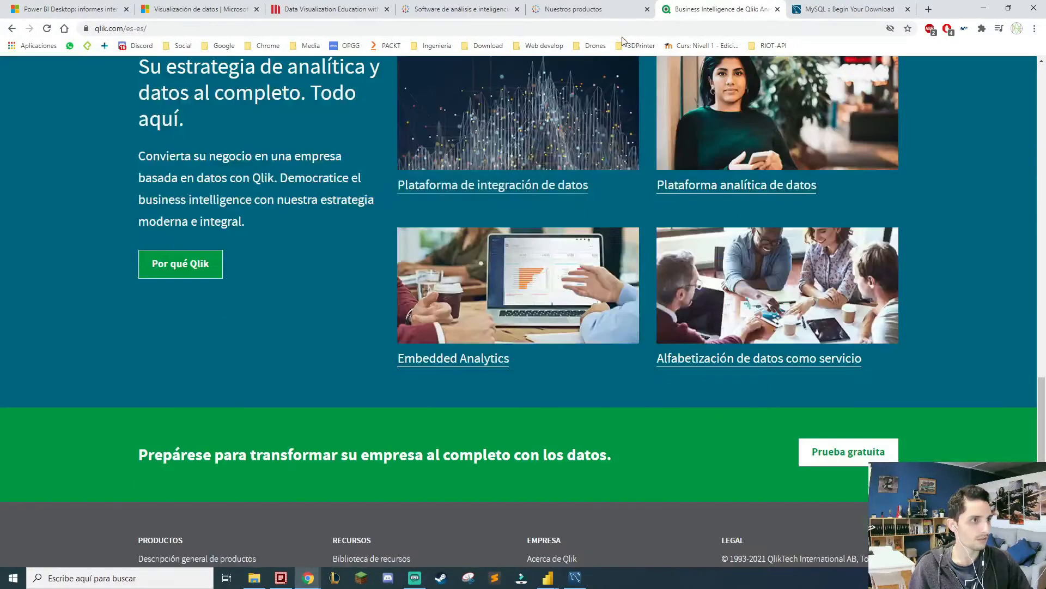
click(596, 8)
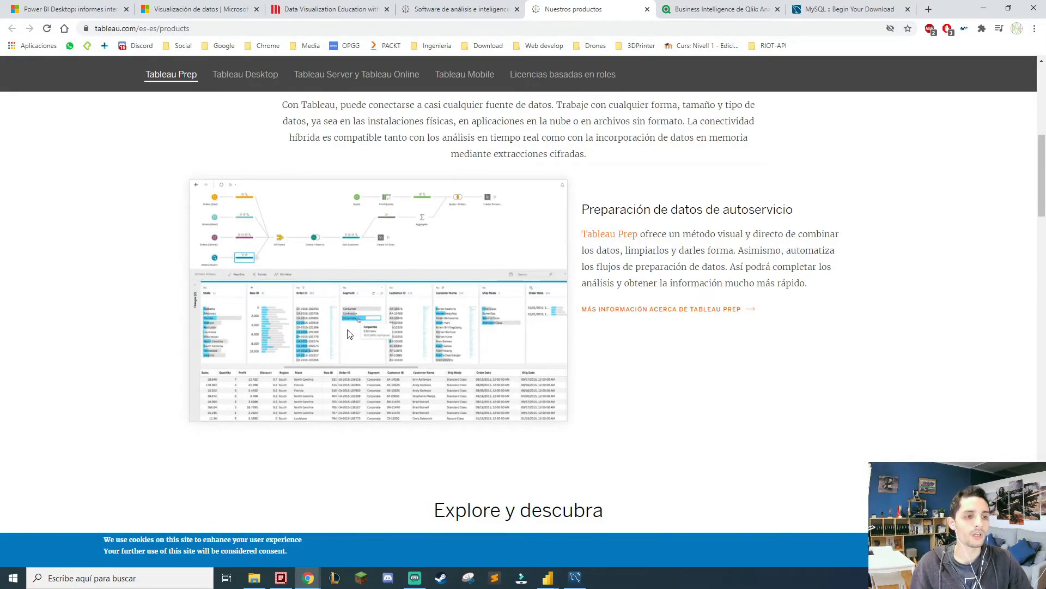
key(alt+Tab)
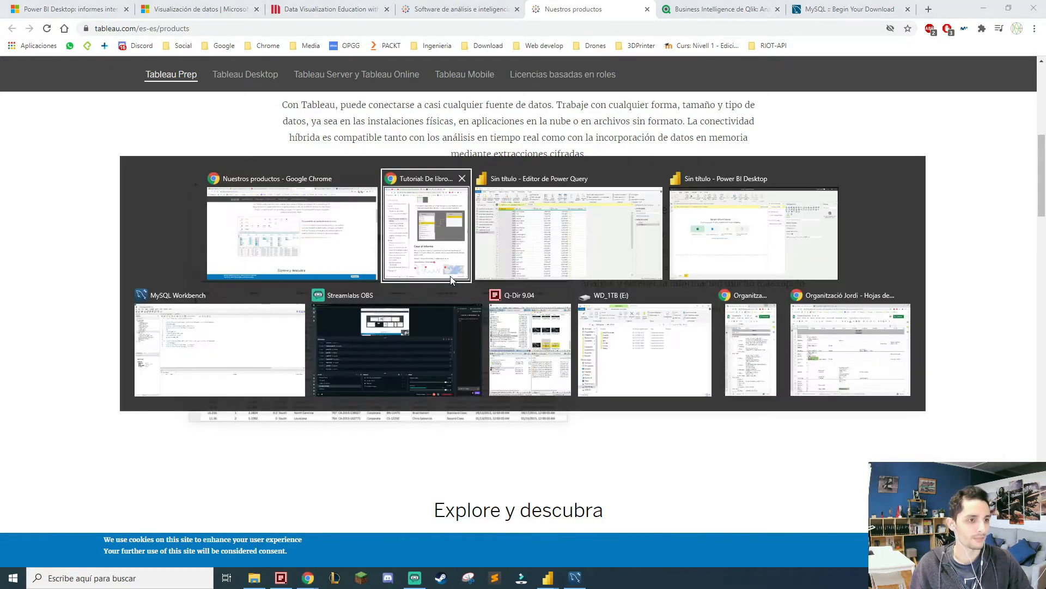
click(536, 256)
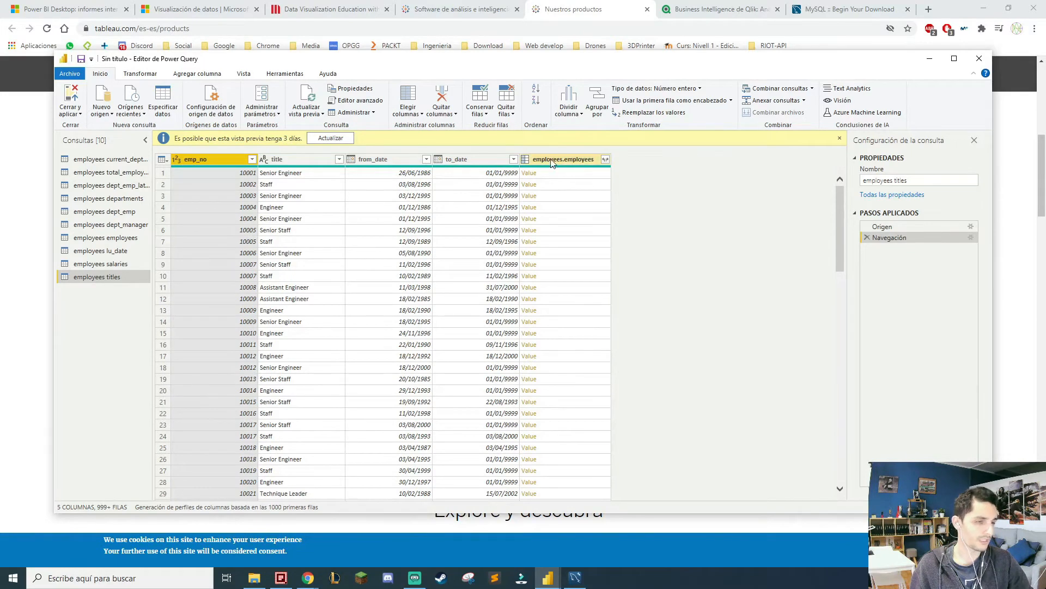
- Rename the title column of the employees titles query to Title
double_click(298, 165)
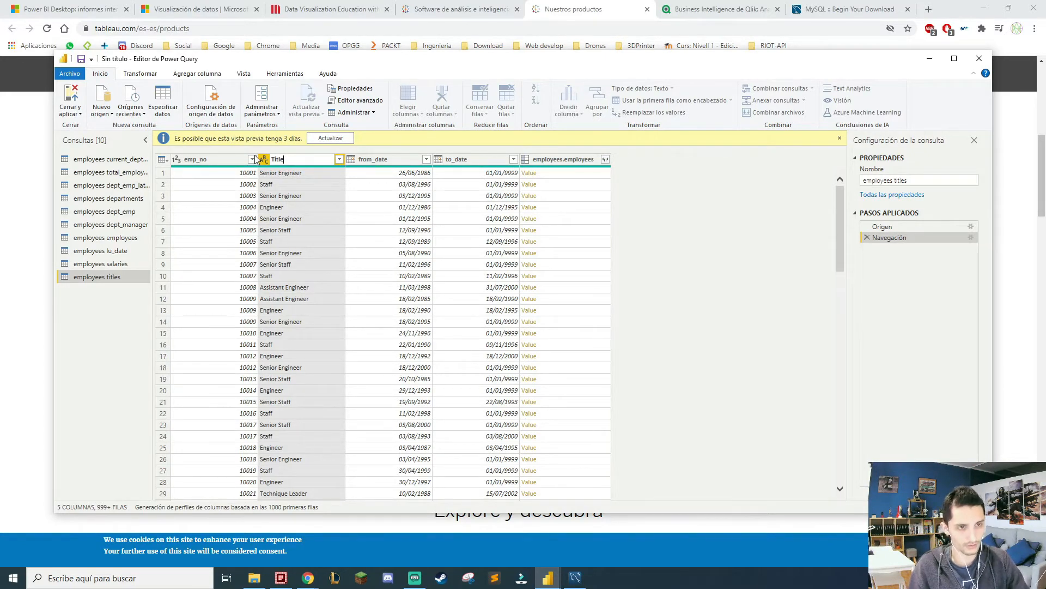
text(Title)
key(Return)
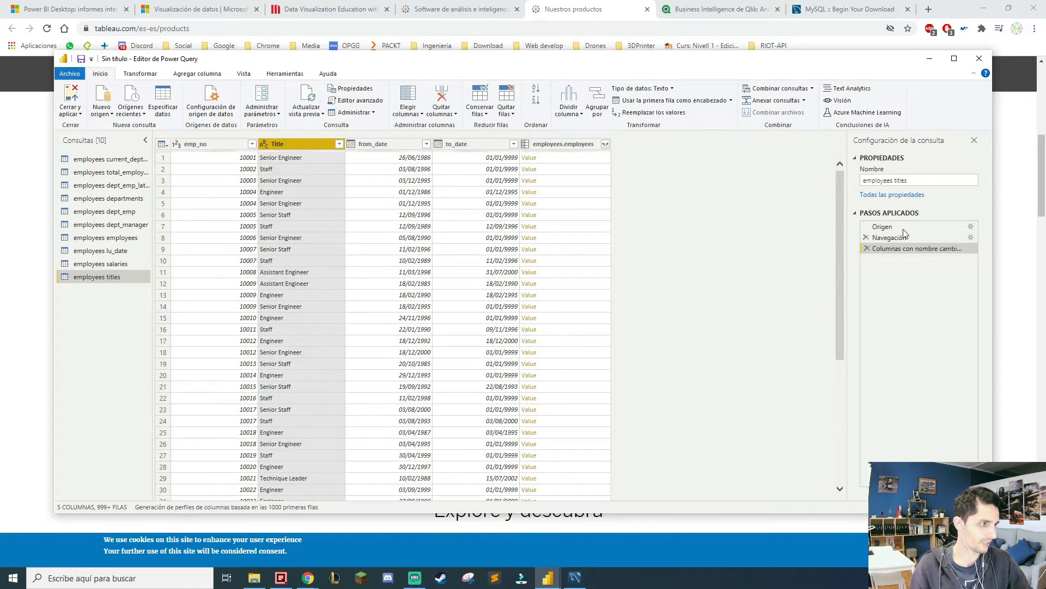
- Review the applied steps of employees titles in turn, from Origen and Navegación to the column rename
click(902, 227)
click(899, 237)
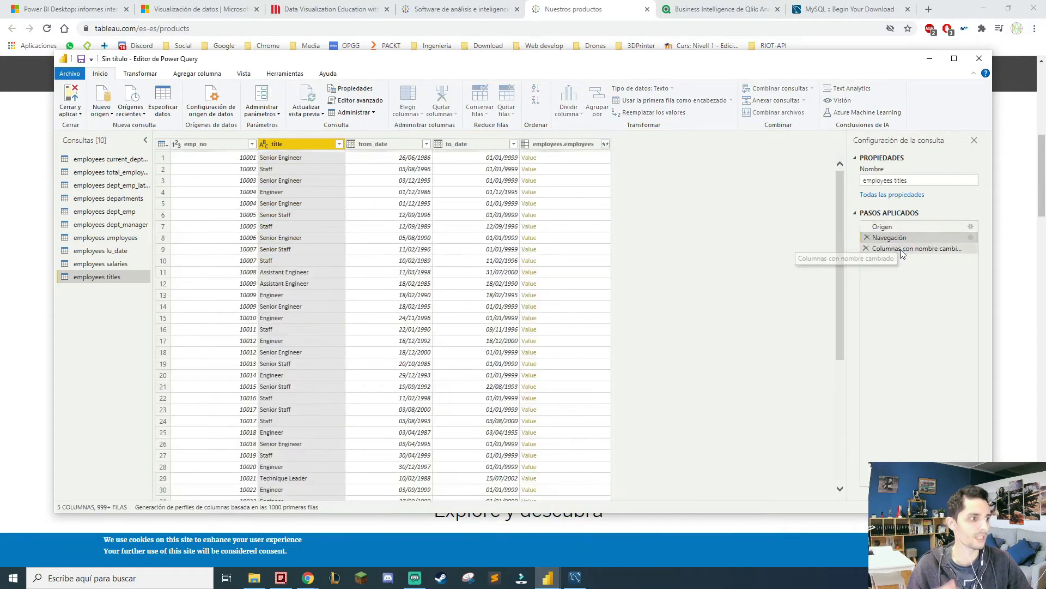
click(901, 249)
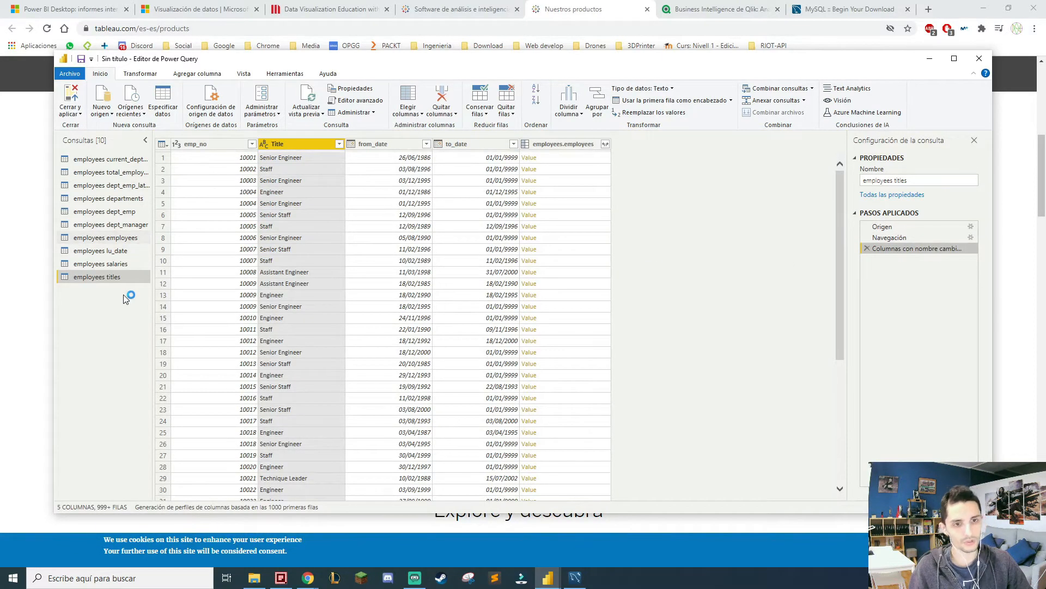
- Examine the salary column of the employees salaries query and the transformations on offer, including Reemplazar los valores and Formato
click(123, 266)
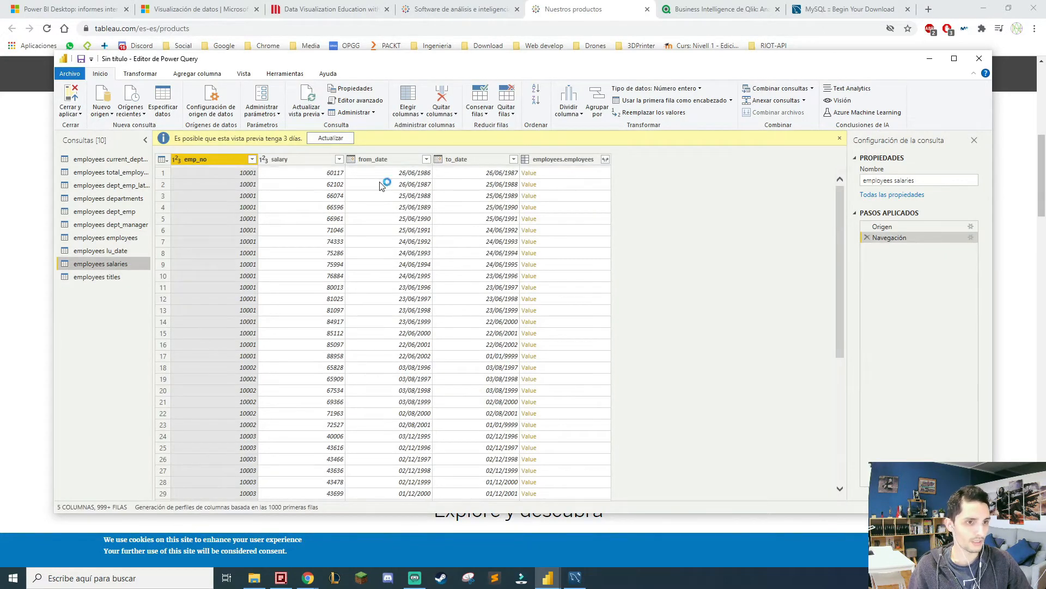
click(314, 174)
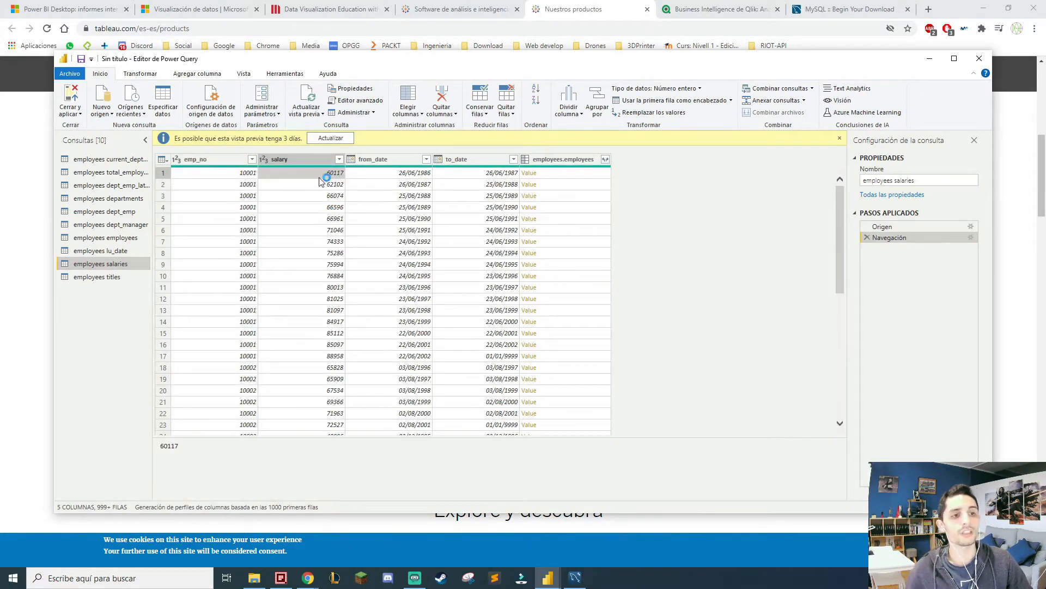
click(308, 159)
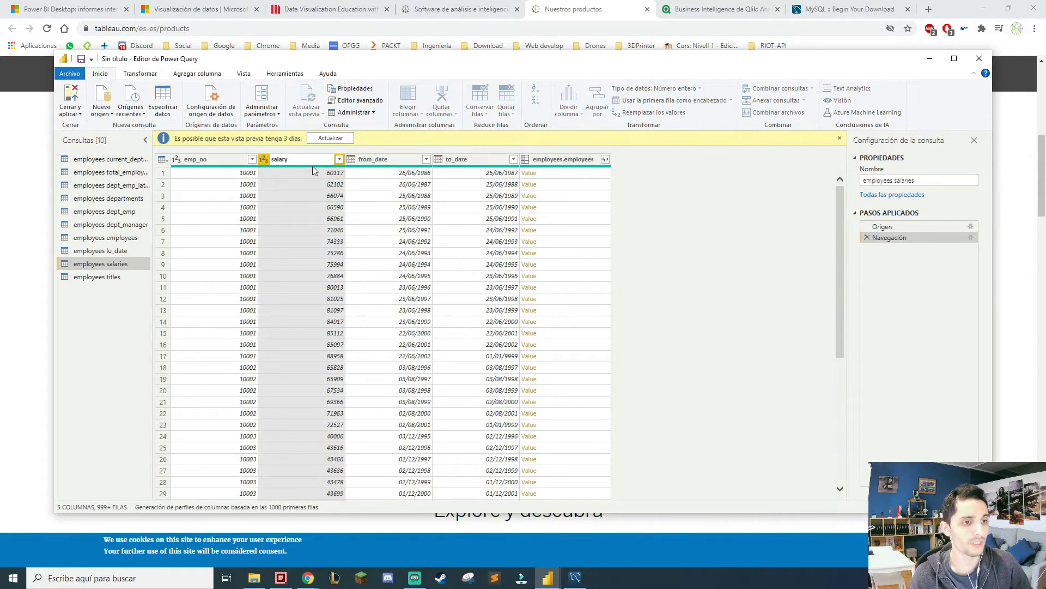
click(326, 174)
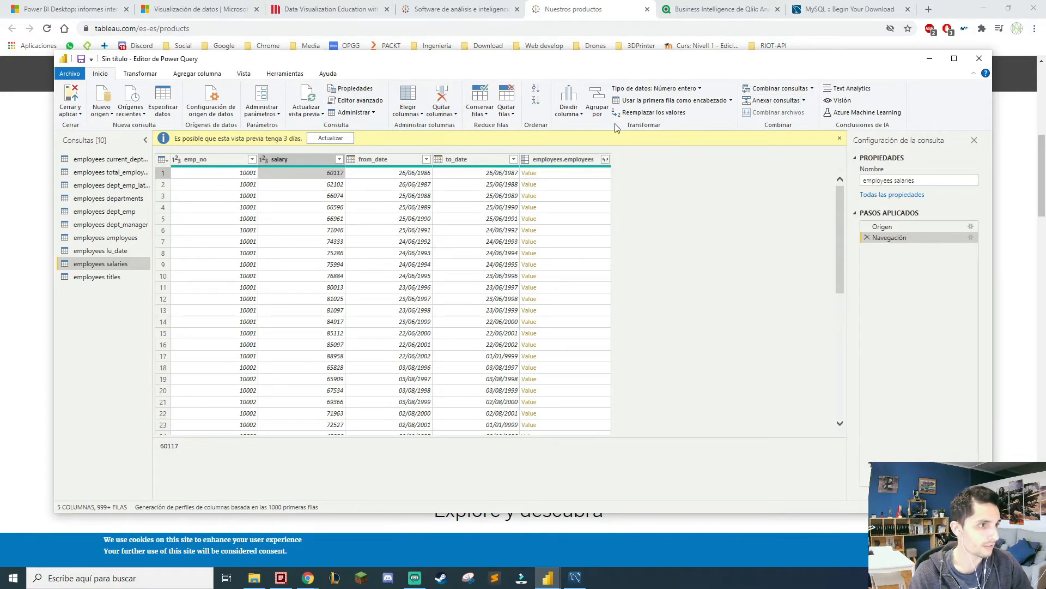
click(240, 76)
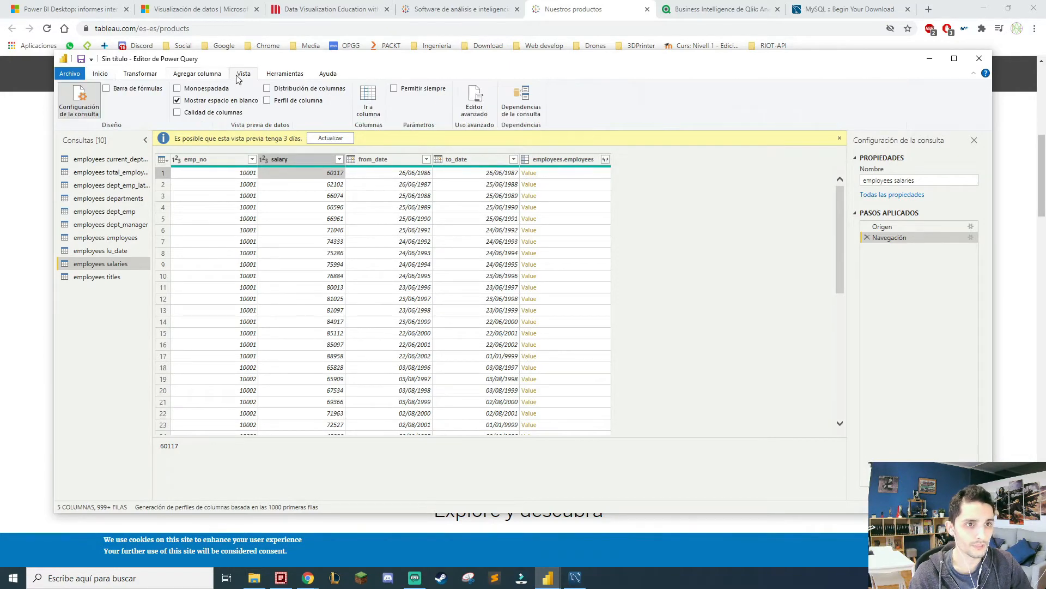
click(149, 77)
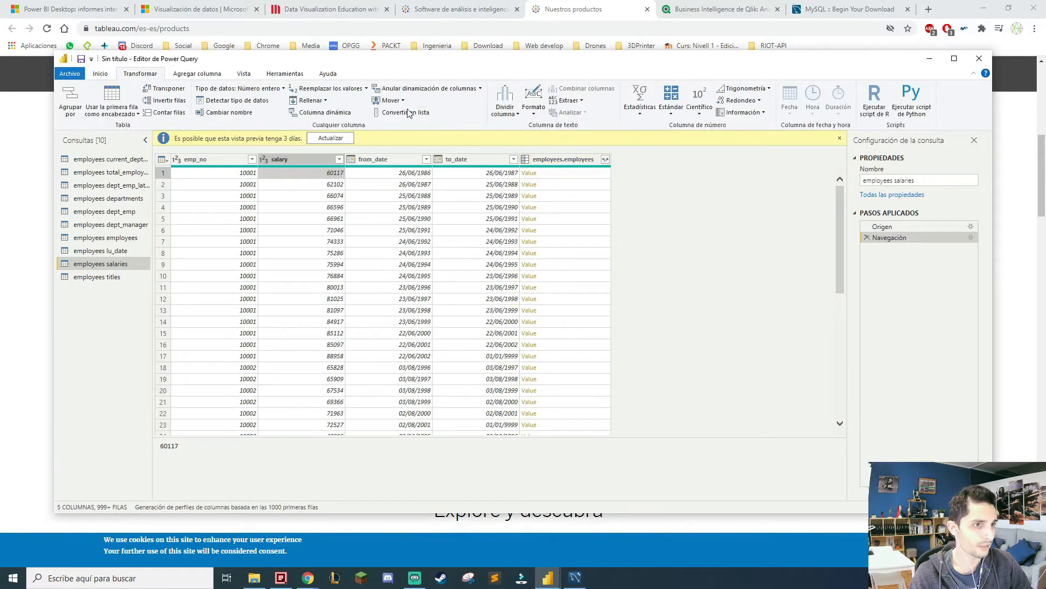
click(366, 88)
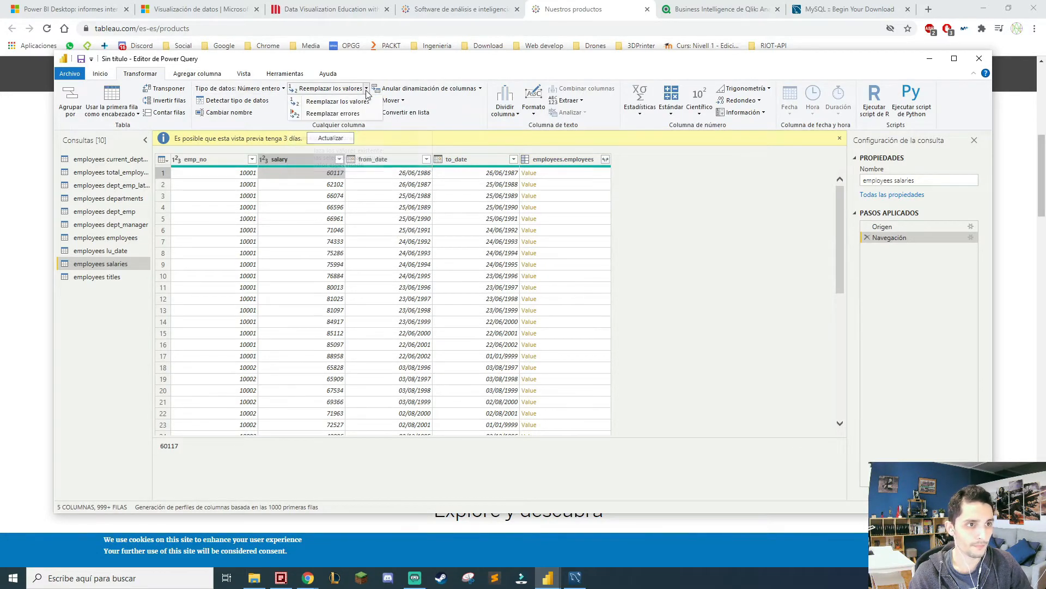
click(367, 91)
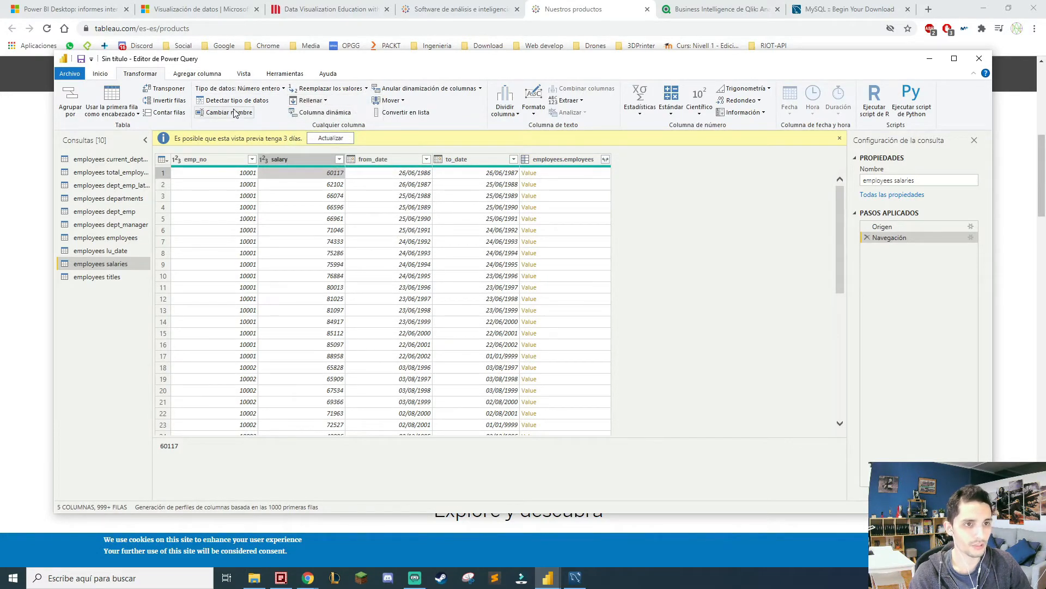
click(533, 109)
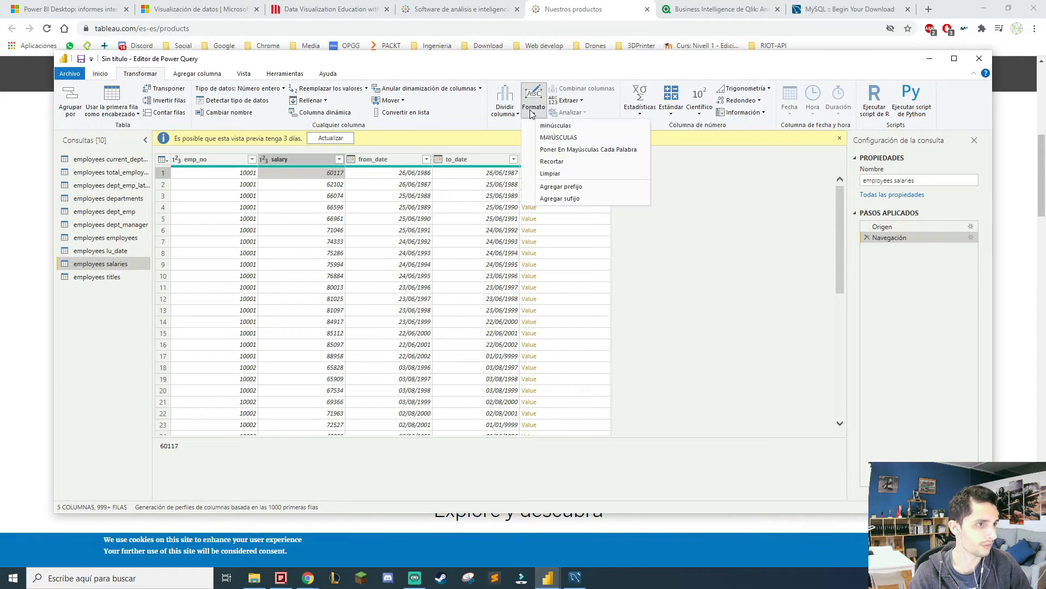
click(220, 193)
- Convert the text of the Title column in the employees titles query to uppercase with the MAYÚSCULAS format
click(124, 276)
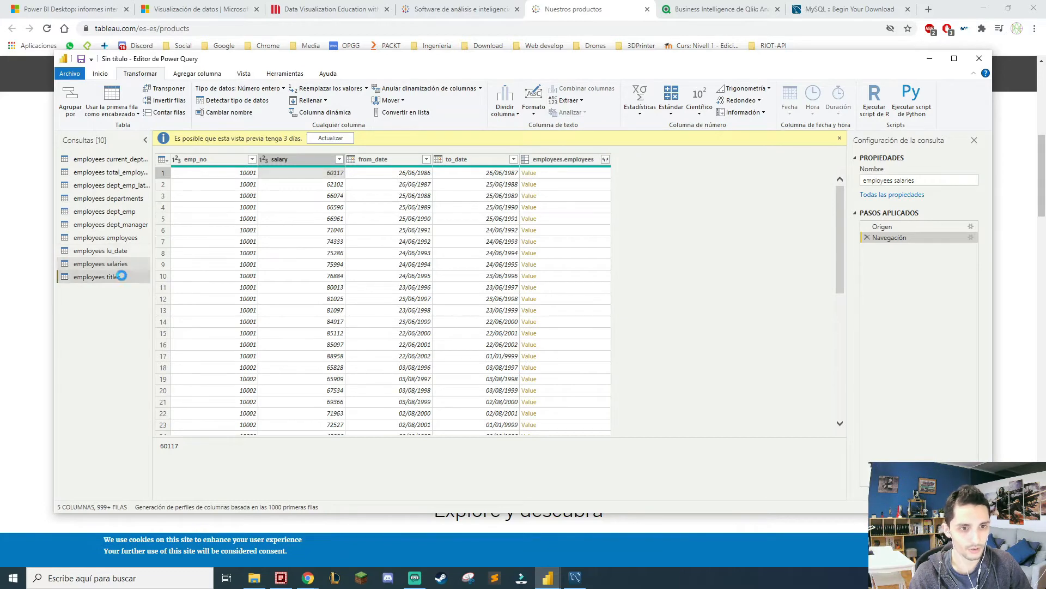
click(304, 175)
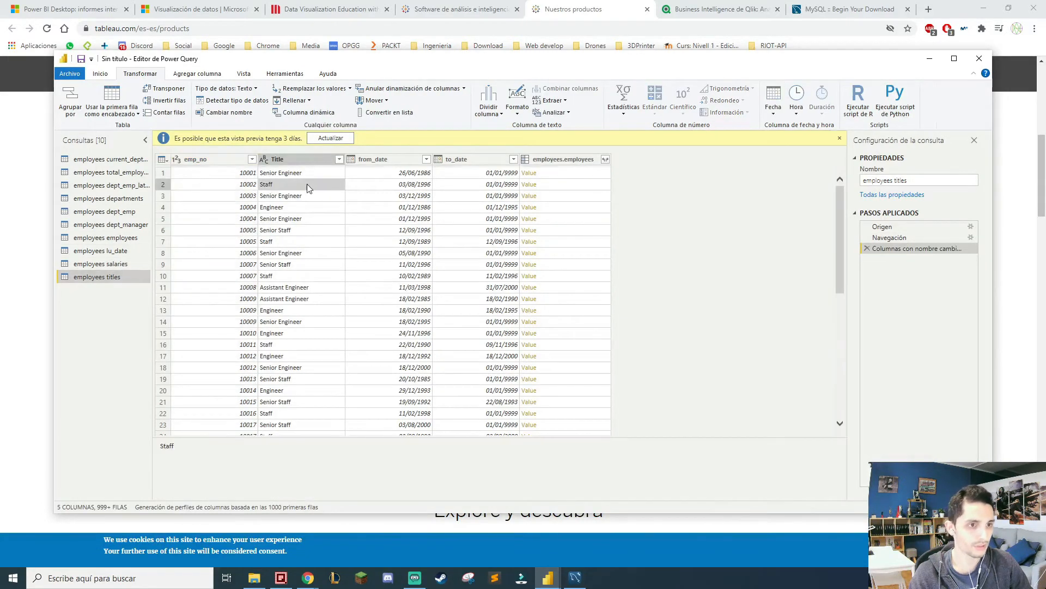
click(517, 100)
click(545, 147)
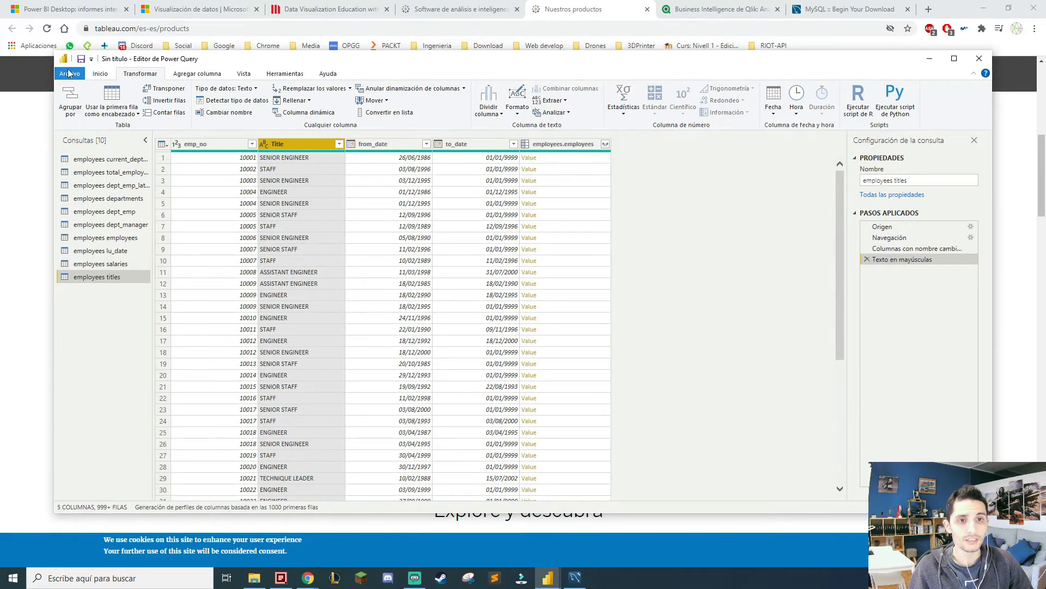
- Close the Power Query Editor while applying the query changes, and check the load progress of the tables in Power BI Desktop
click(101, 75)
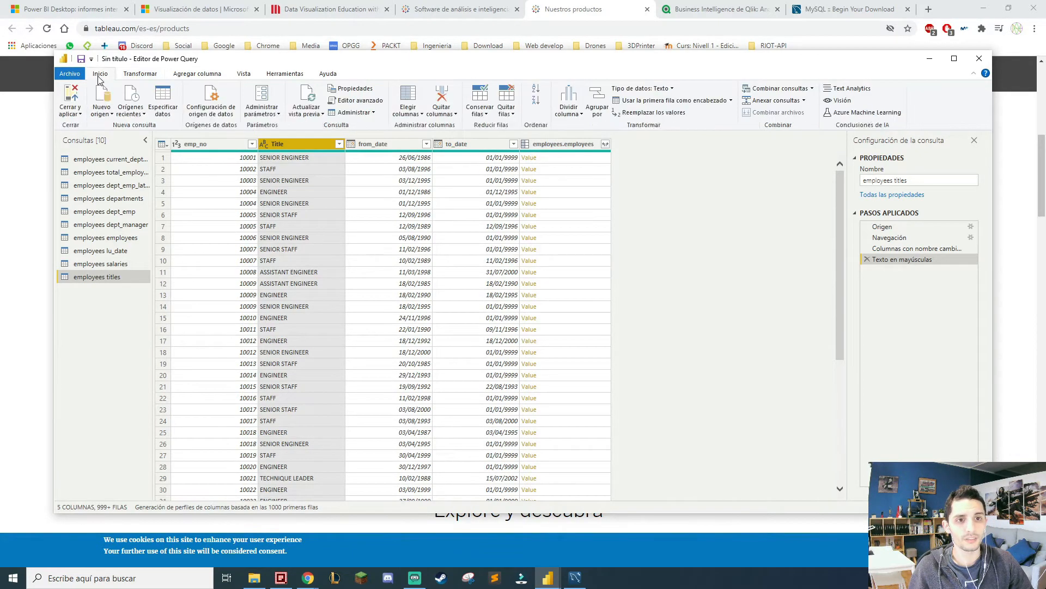
click(70, 100)
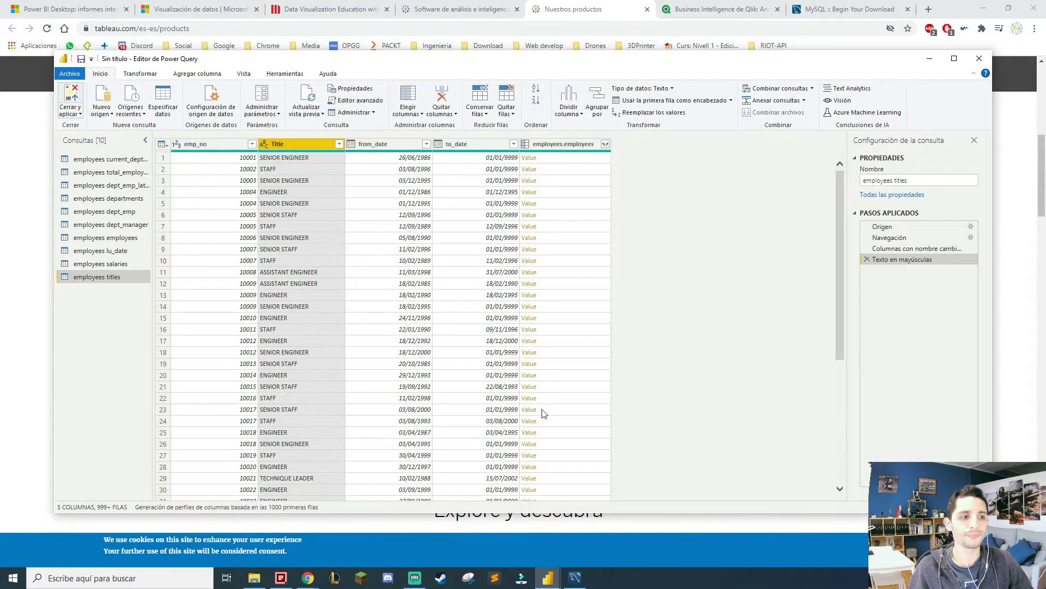
click(543, 578)
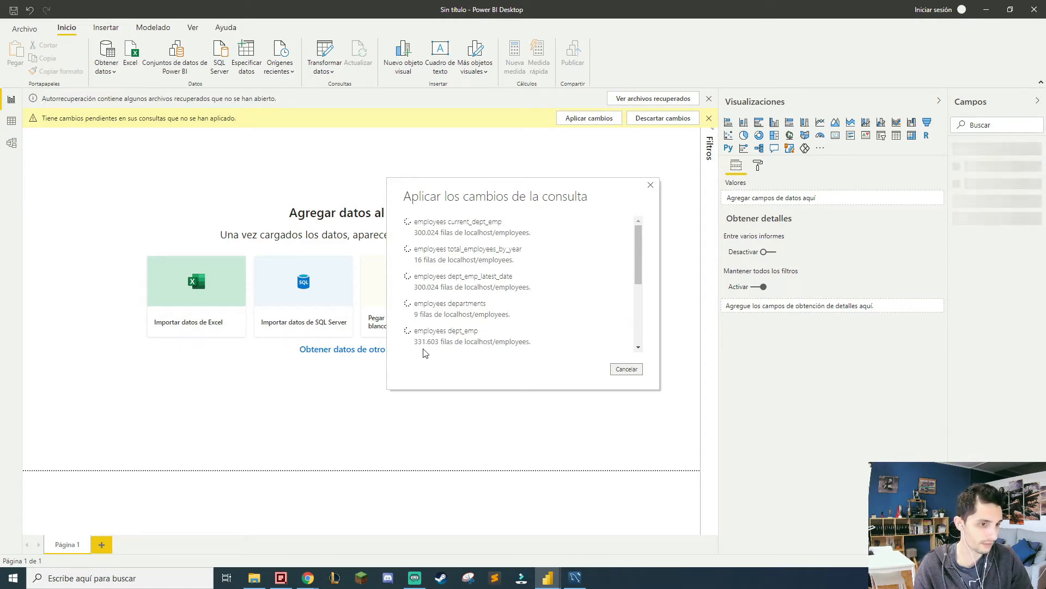
scroll(438, 342, down, 2)
scroll(439, 342, down, 1)
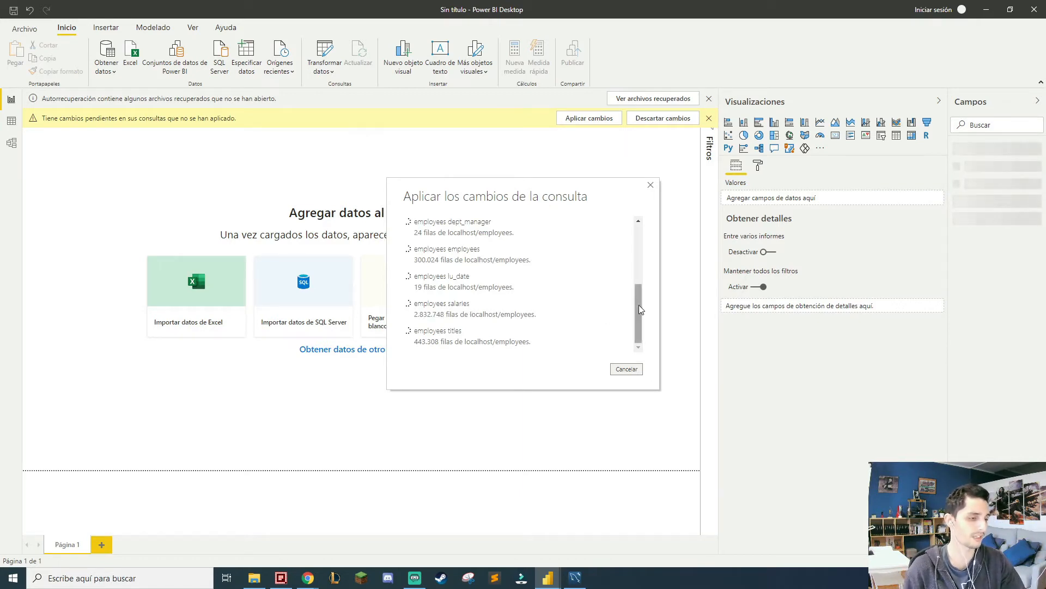
drag(641, 309, 637, 239)
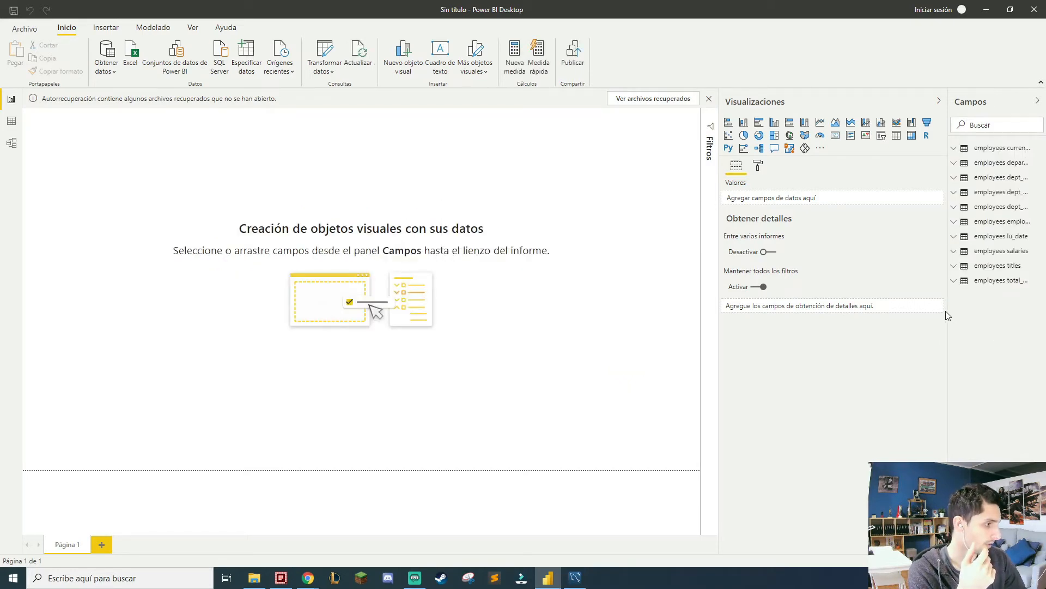
- Widen the field list until the full table names fit and expand the fields of the employees salaries table
drag(949, 315, 891, 299)
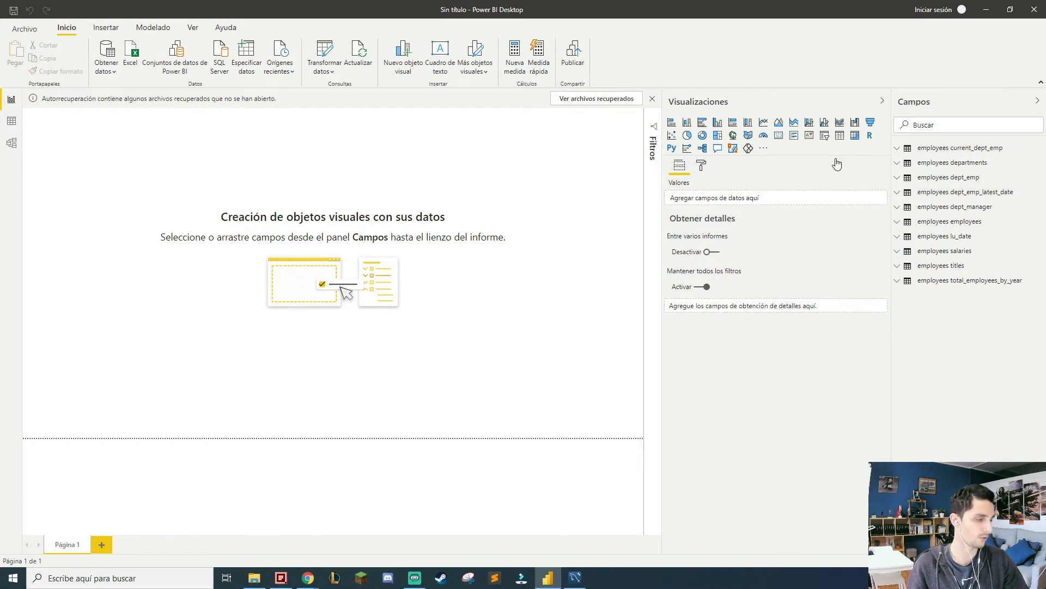
click(899, 252)
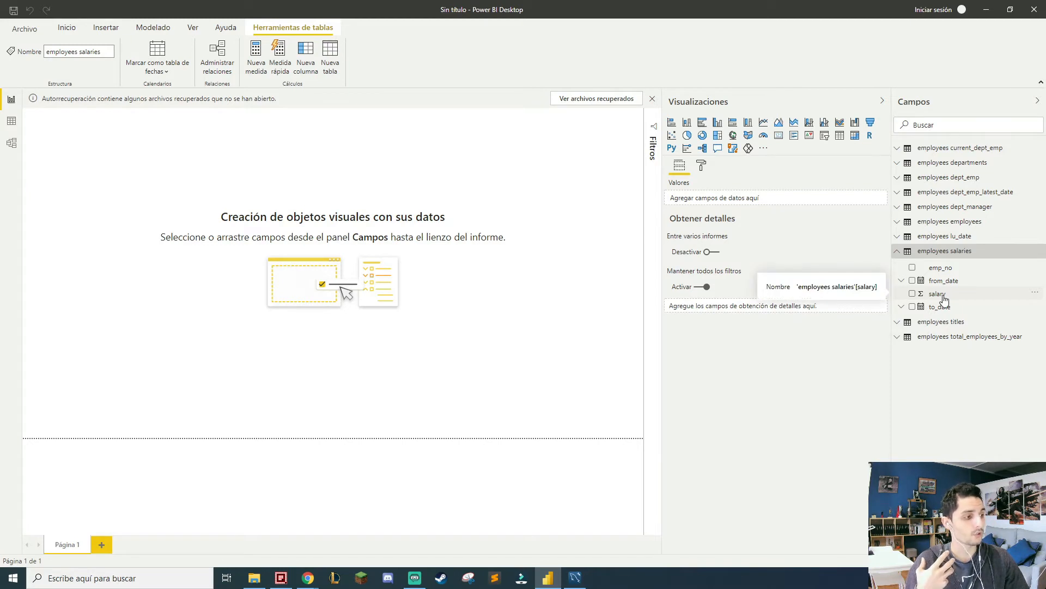
- Create a clustered column chart of salary by from_date from the employees salaries table, enlarged to nearly the full page width
drag(944, 300, 305, 227)
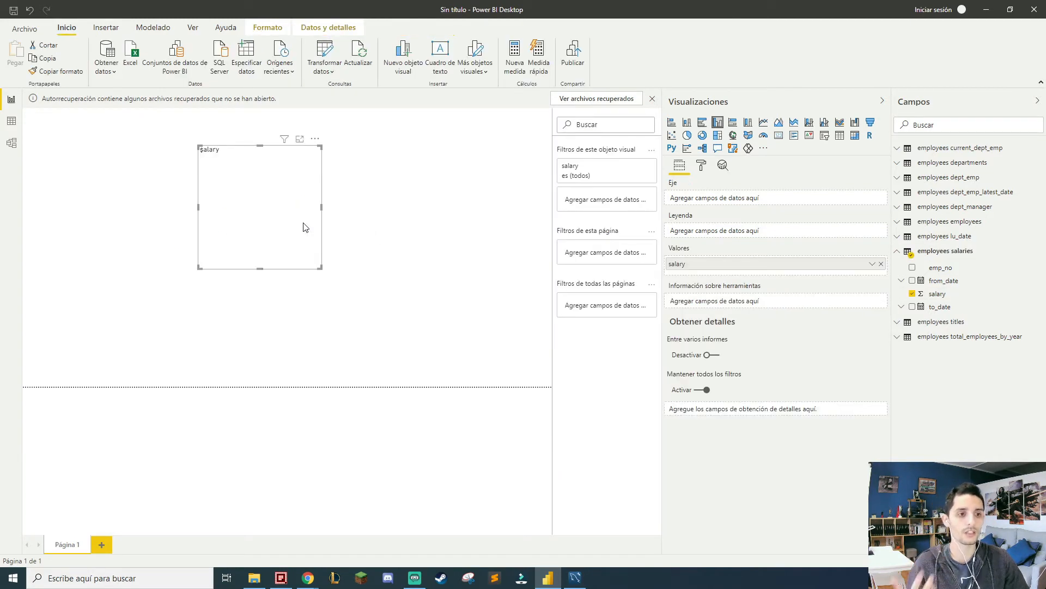
drag(320, 268, 547, 354)
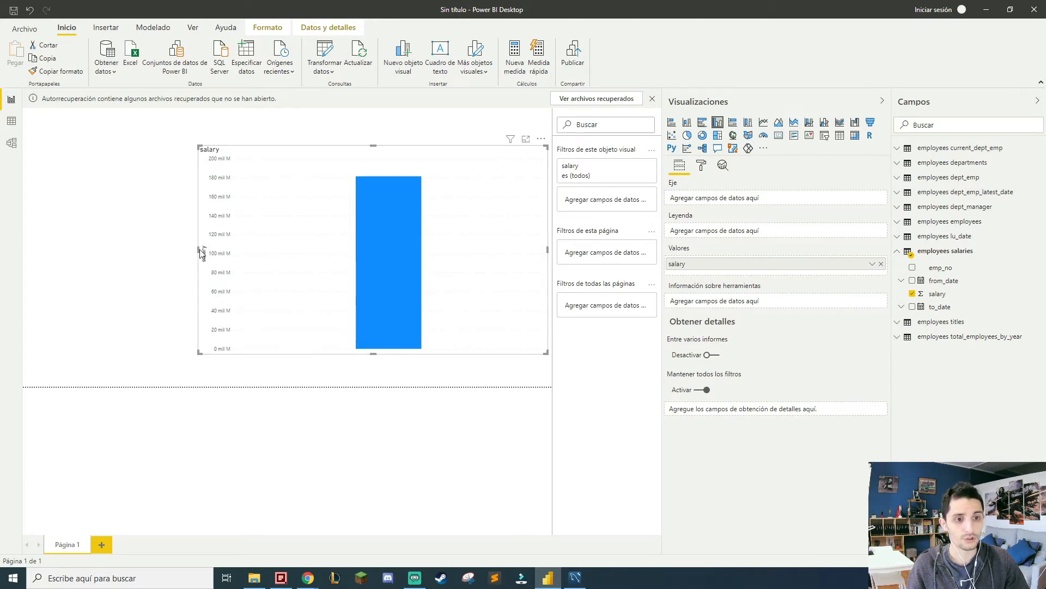
drag(199, 249, 36, 251)
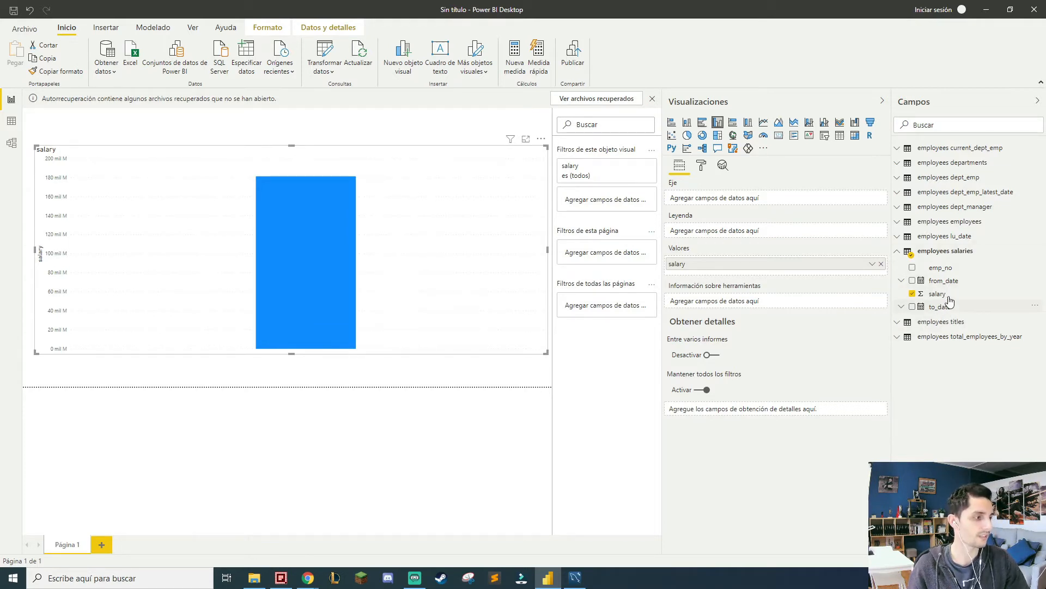
drag(947, 287, 750, 201)
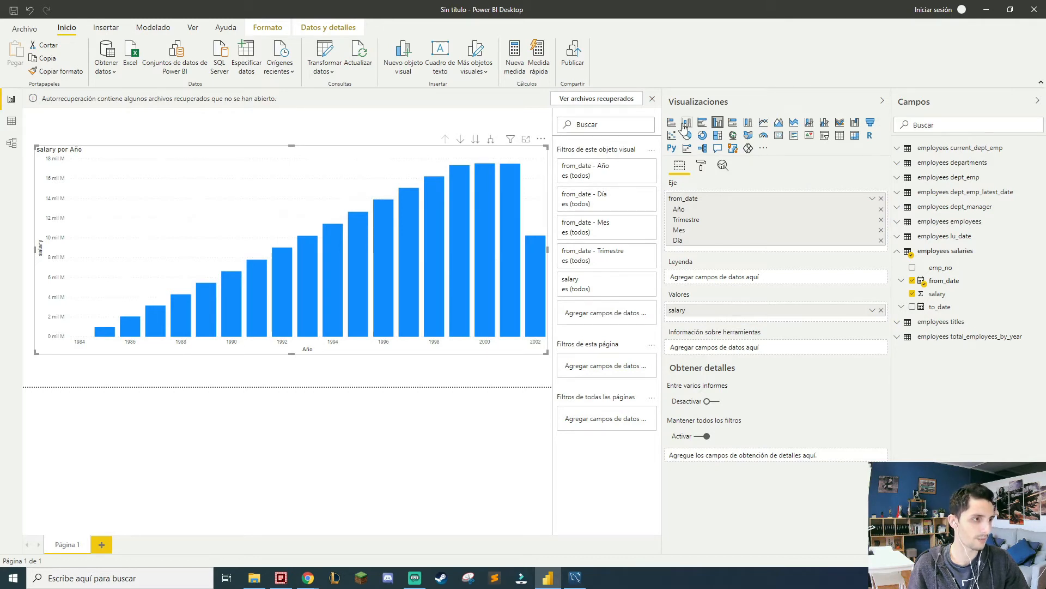
- Try the salary chart as line and bar charts, return it to clustered columns, and look over its formatting options
click(764, 123)
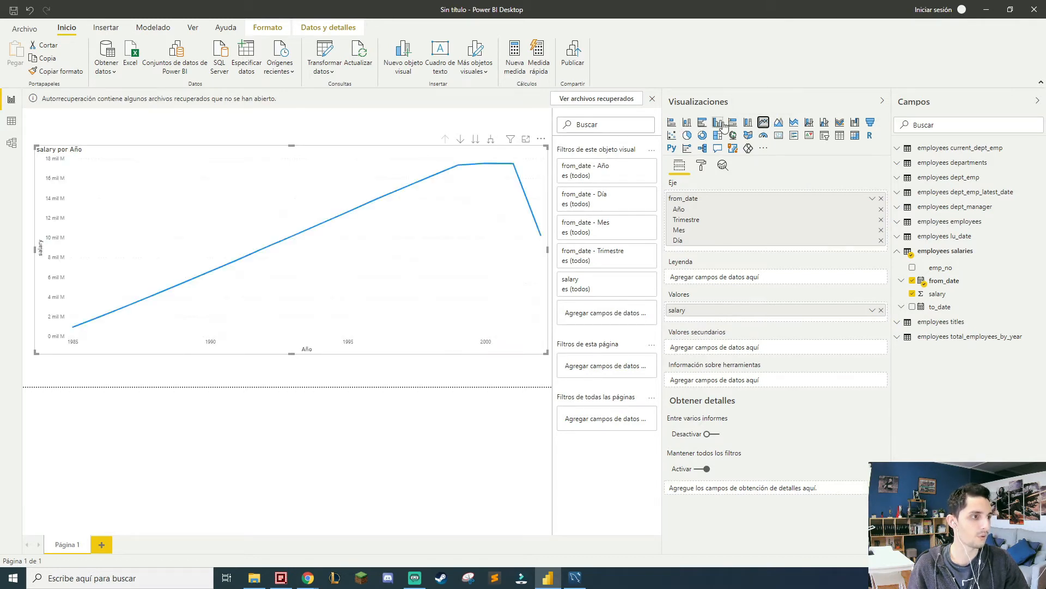
click(732, 125)
click(702, 123)
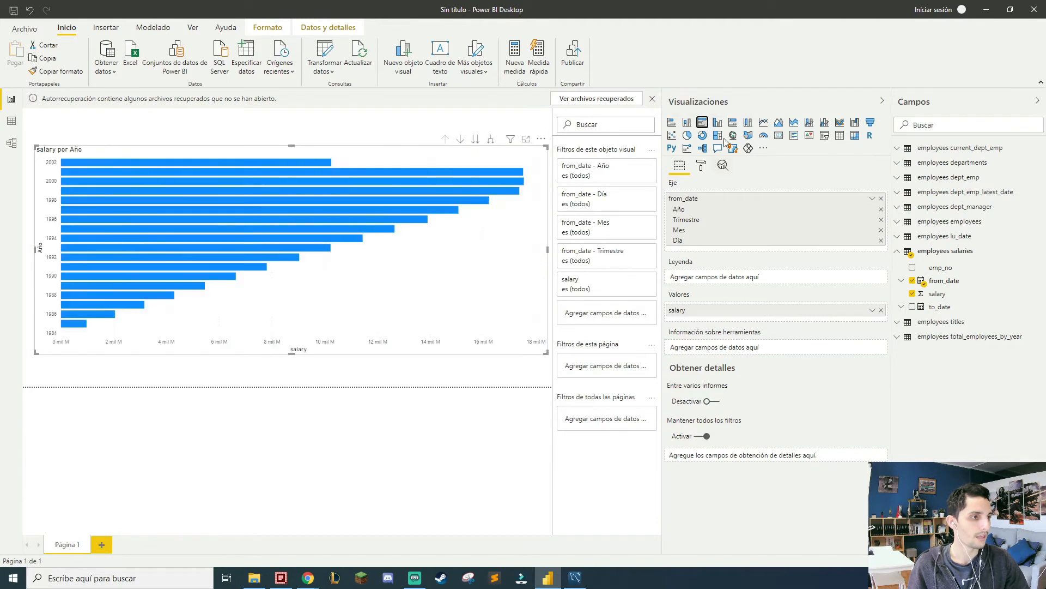
click(718, 123)
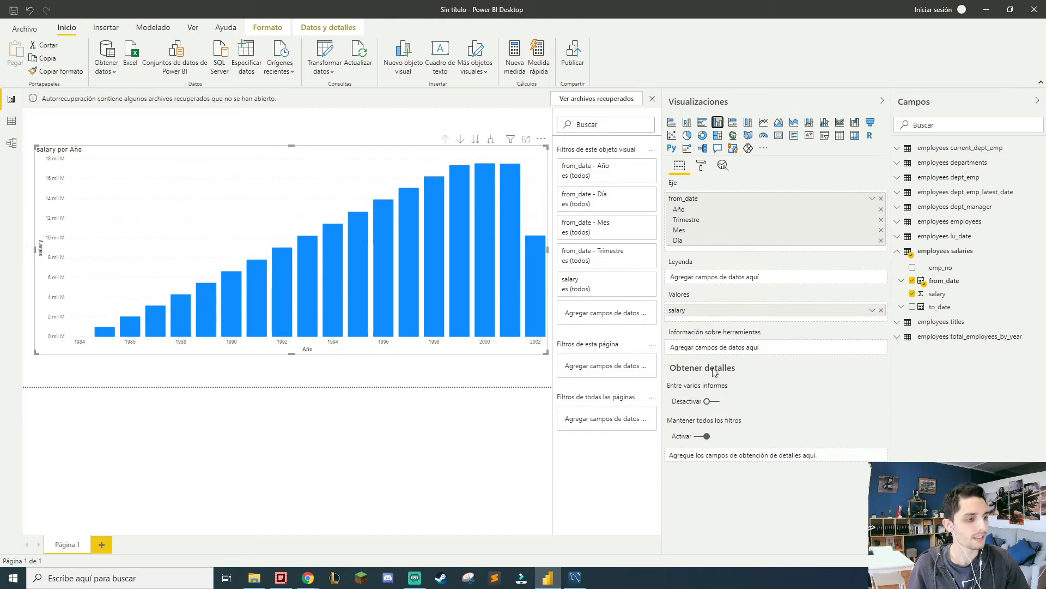
click(702, 165)
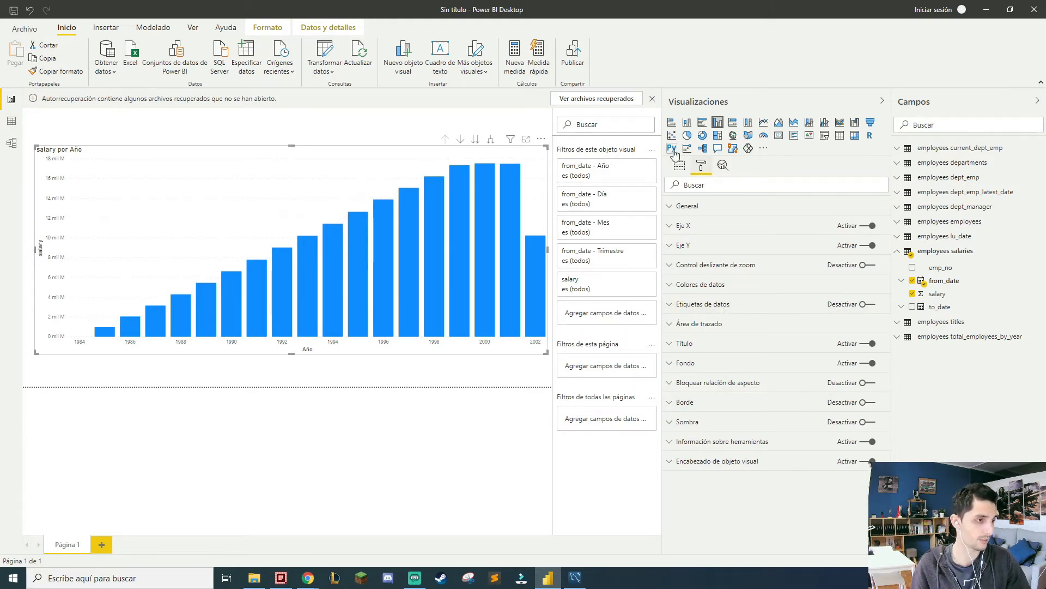
click(680, 165)
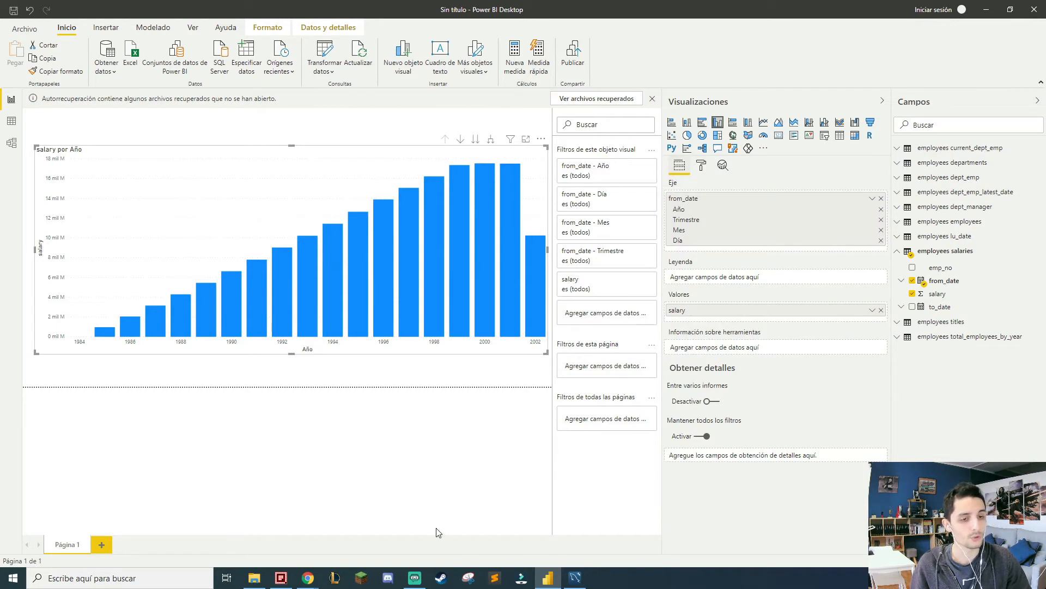
- Reduce the salary chart's height from its upper edge and place a second visual with from_date above it at about the same width
drag(292, 145, 297, 200)
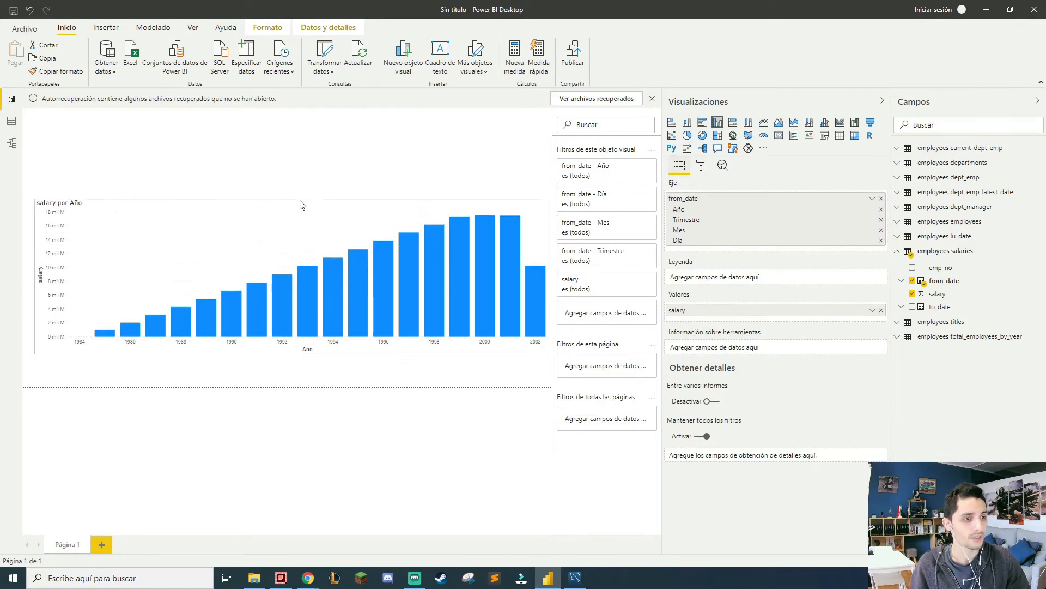
drag(921, 281, 308, 142)
drag(289, 247, 289, 183)
drag(132, 158, 128, 180)
drag(285, 207, 287, 175)
- Remove the Trimestre, Mes and Día levels from the new from_date visual, leaving only Año
click(881, 219)
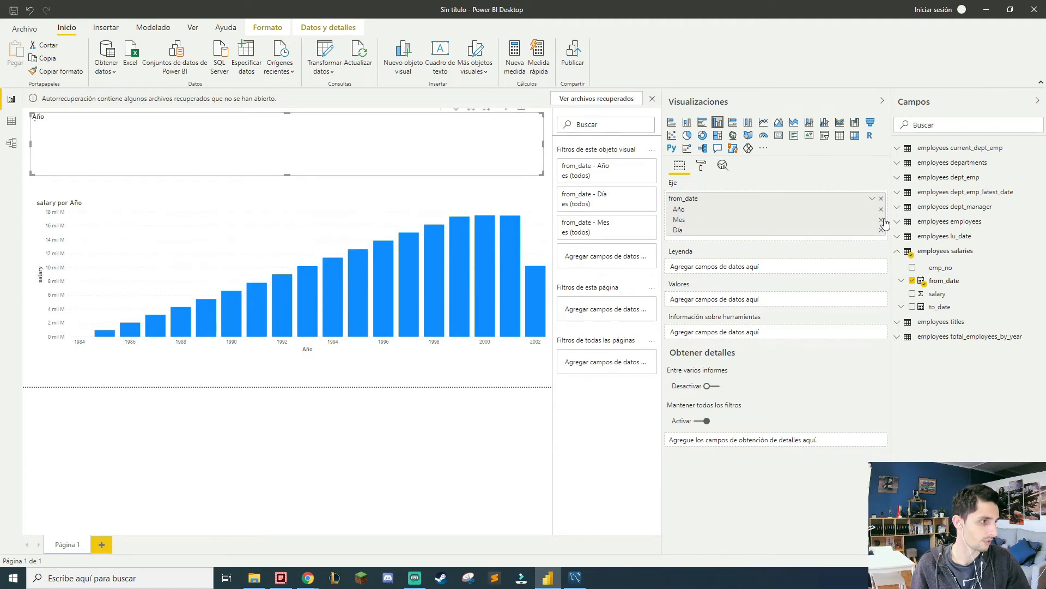
click(881, 220)
click(880, 219)
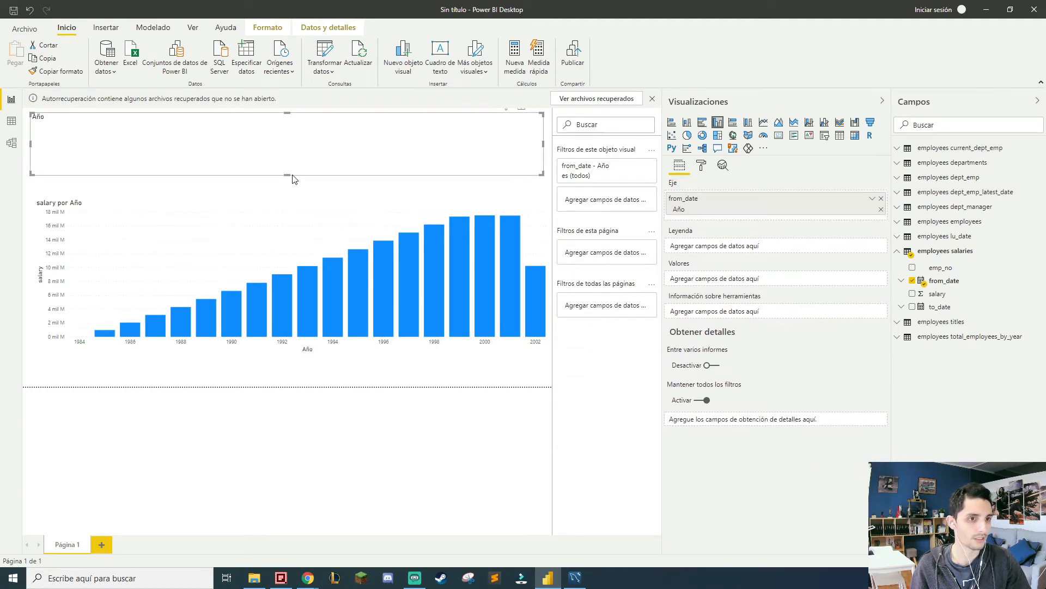
- Convert the Año visual into a slicer and position it above the salary chart
drag(496, 166, 497, 183)
click(537, 123)
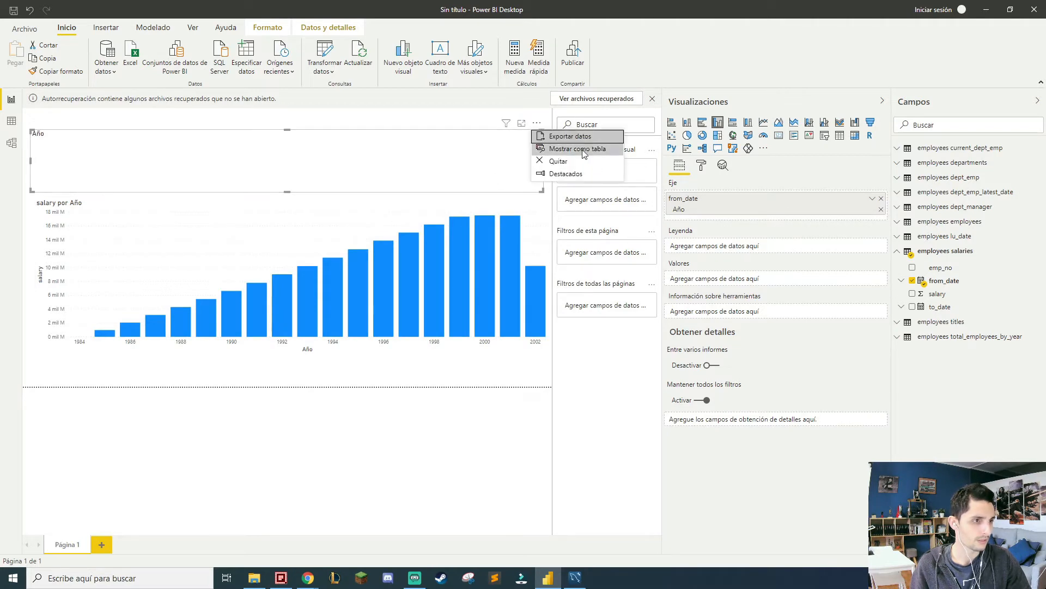
click(479, 124)
click(484, 142)
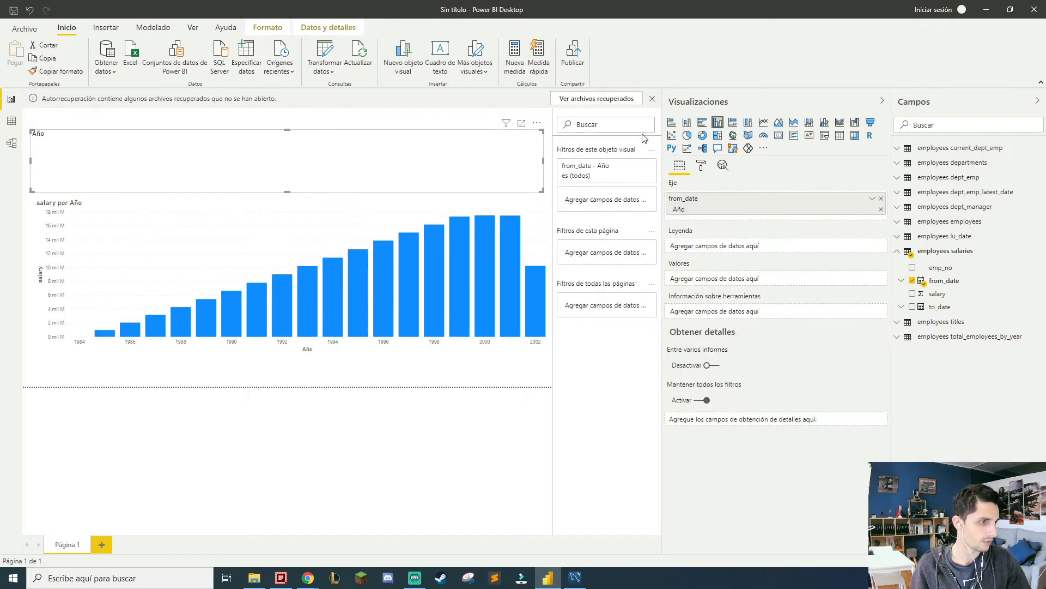
click(823, 137)
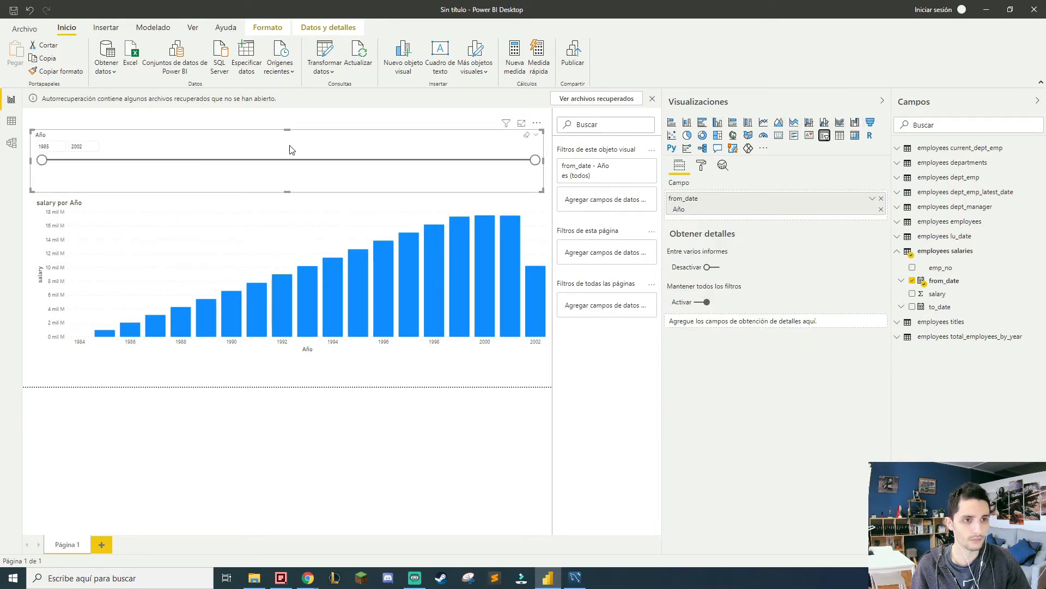
drag(289, 147, 289, 135)
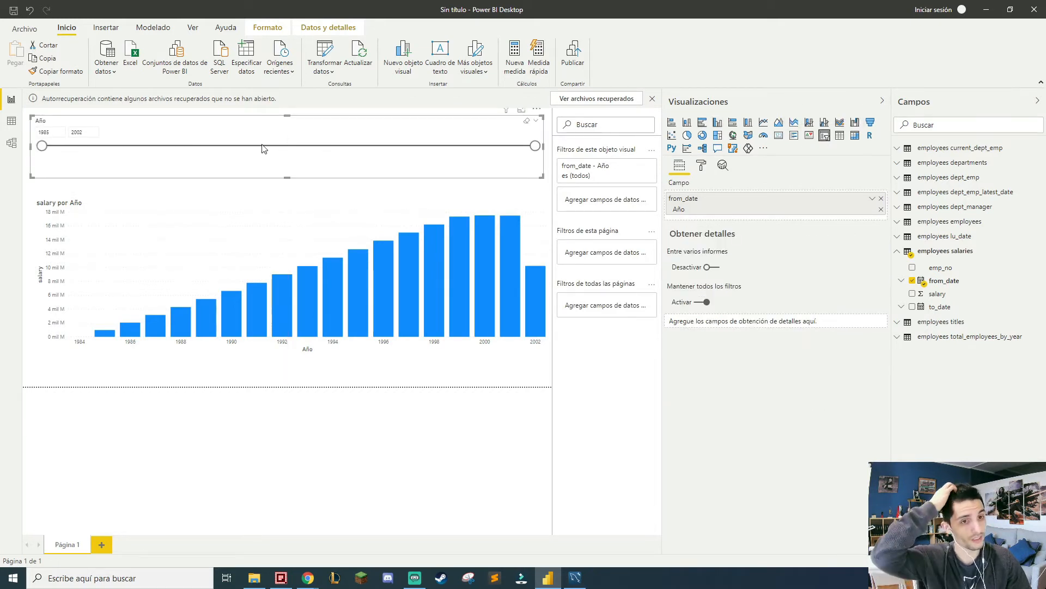
- Remove Año, Trimestre and Día from the salary chart's axis so that it shows salary by Mes
click(351, 215)
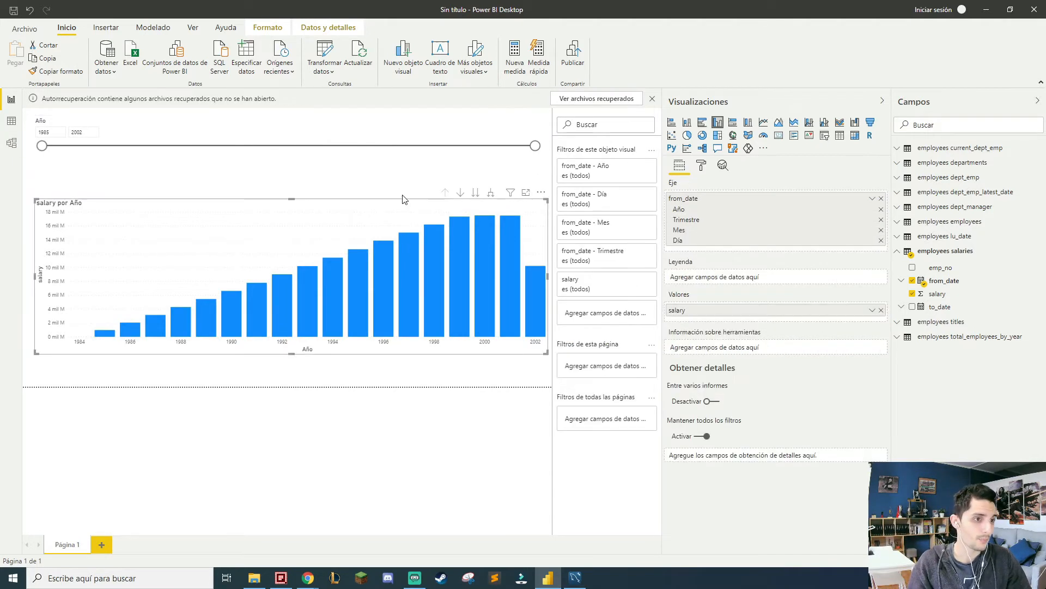
click(882, 209)
click(882, 209)
click(881, 220)
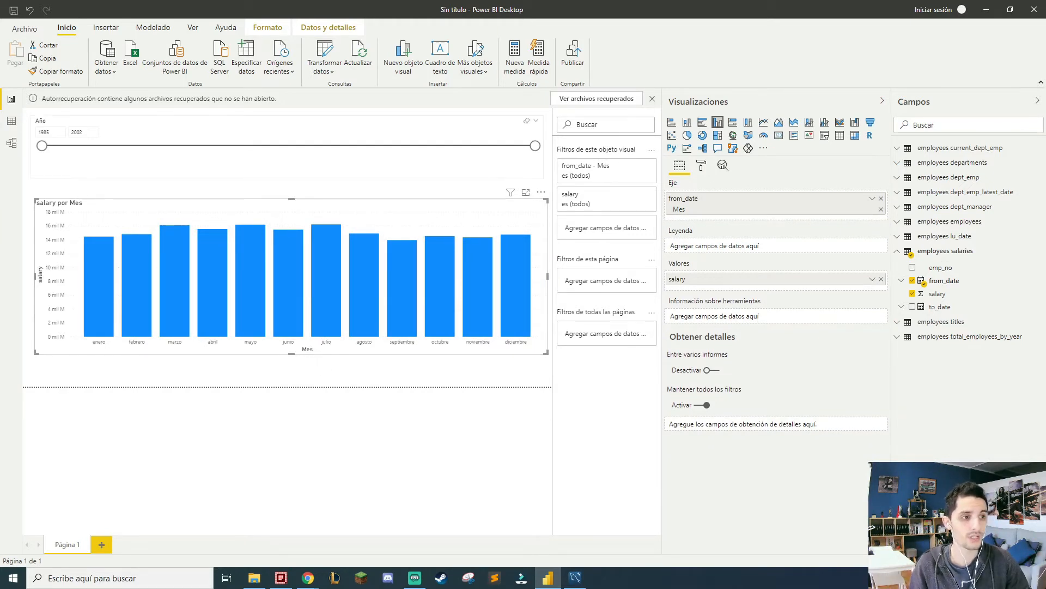
- Change the Año slicer to the Menú desplegable style and filter the report to 1997
click(537, 122)
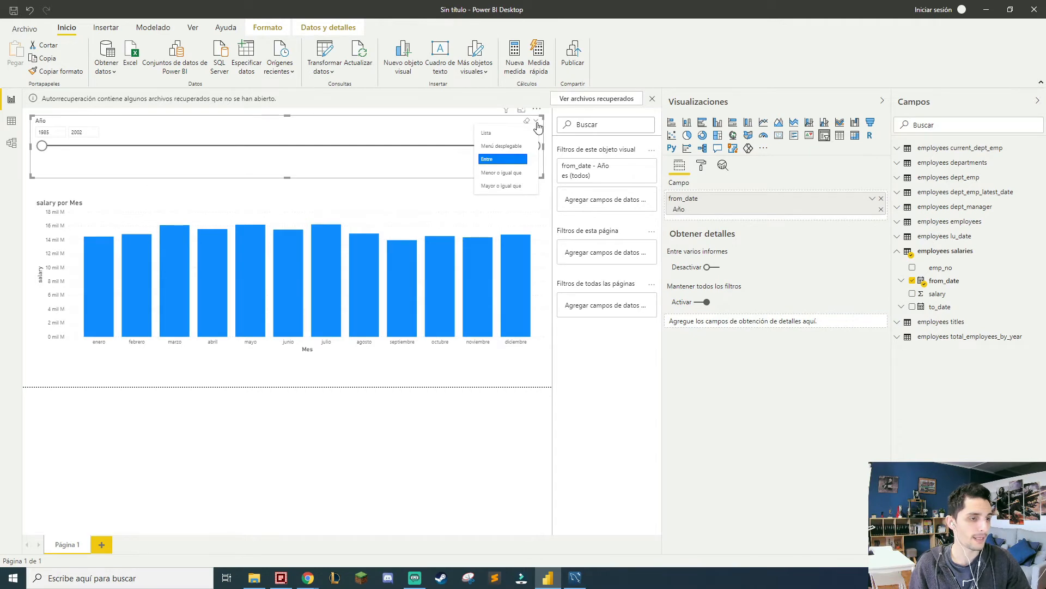
click(501, 146)
click(283, 135)
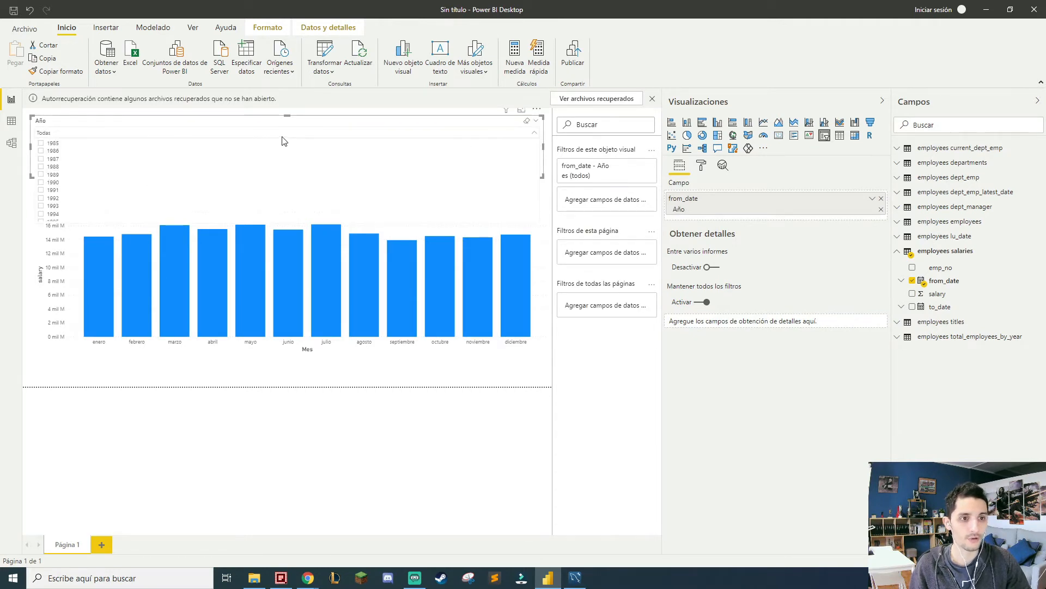
scroll(64, 208, down, 2)
click(62, 180)
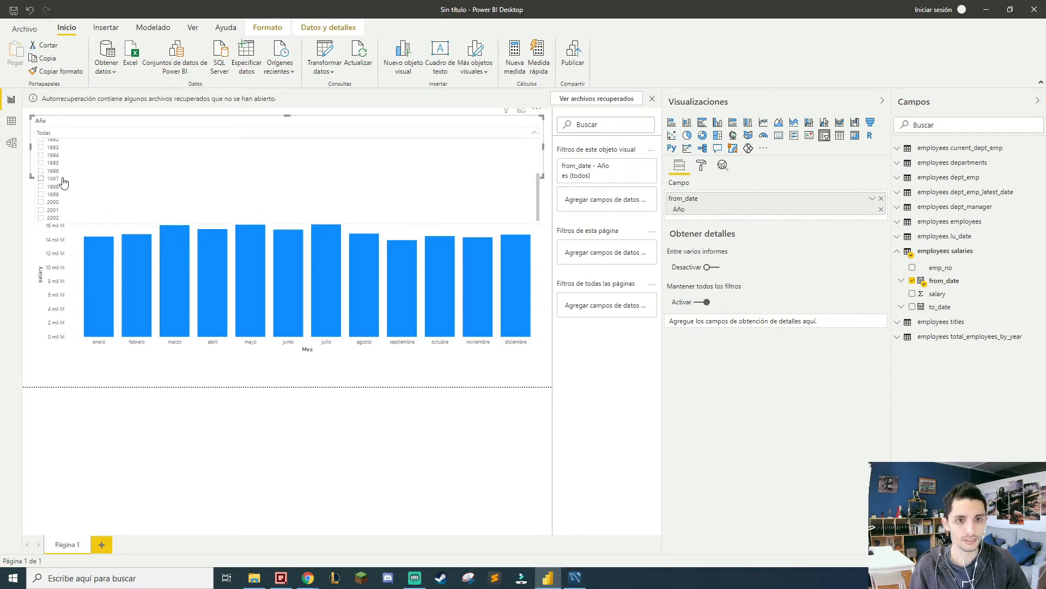
click(536, 133)
- Move the salary chart slightly down the page and shorten the Año slicer
drag(138, 208, 133, 229)
click(248, 170)
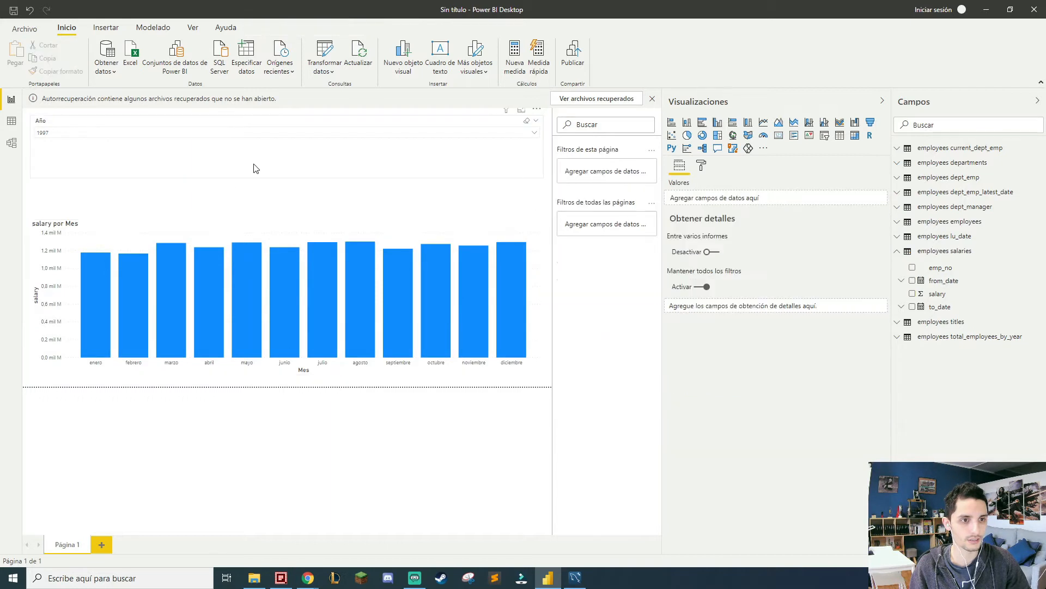
drag(285, 178, 289, 159)
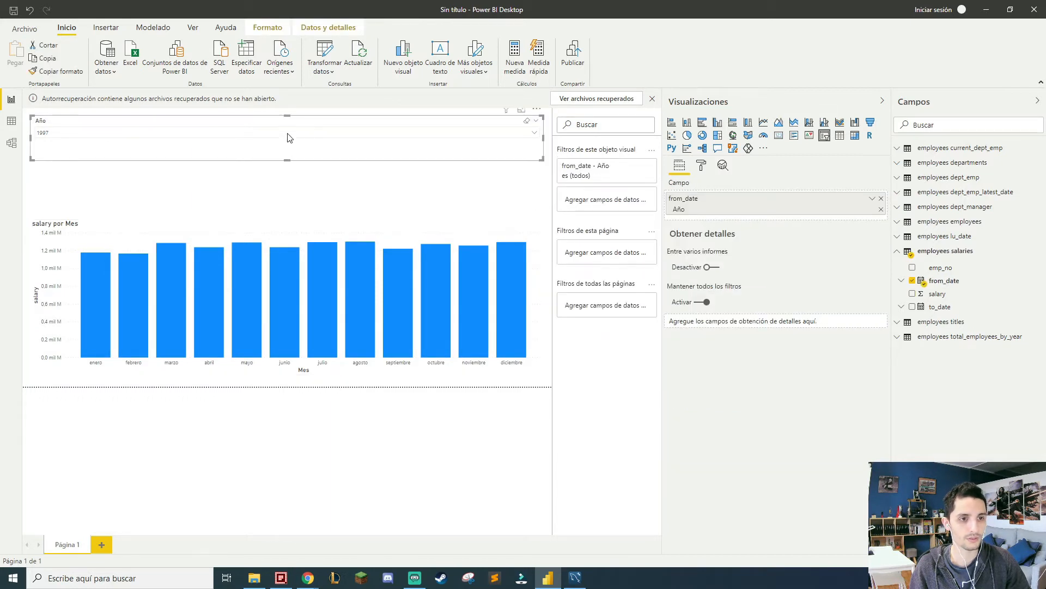
- Switch the Año slicer through several years, including 2000, 1997 and 1994, and leave it set to 2001
click(288, 138)
click(53, 201)
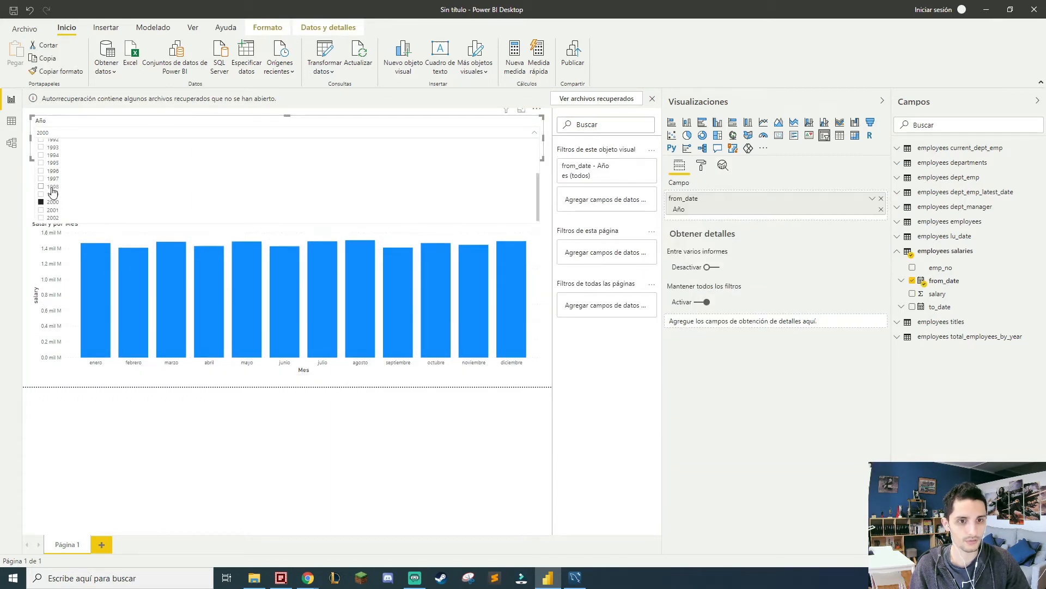
click(54, 179)
click(52, 156)
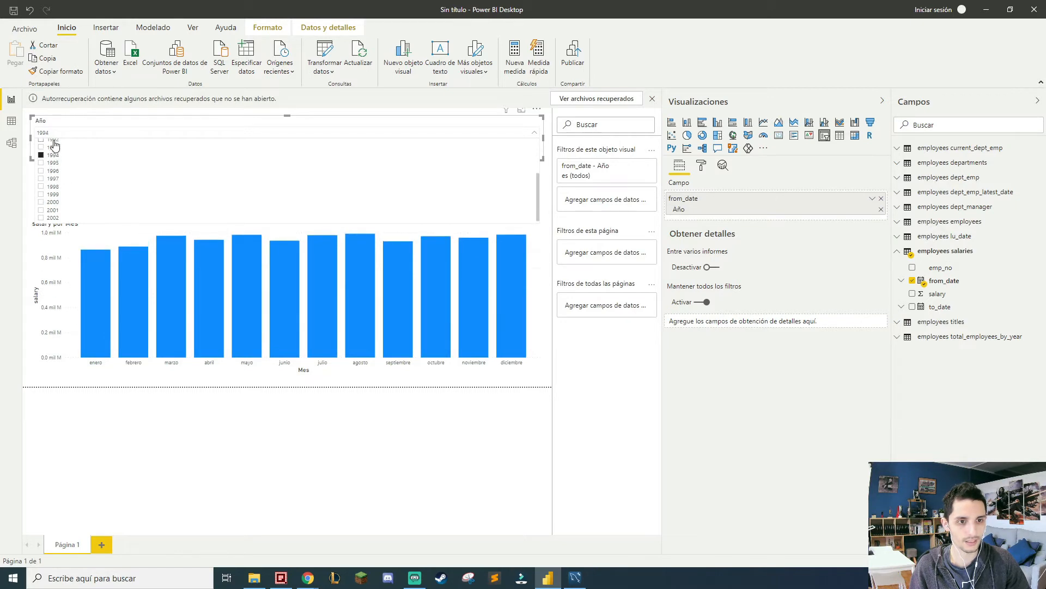
click(53, 140)
click(53, 179)
click(53, 203)
click(53, 209)
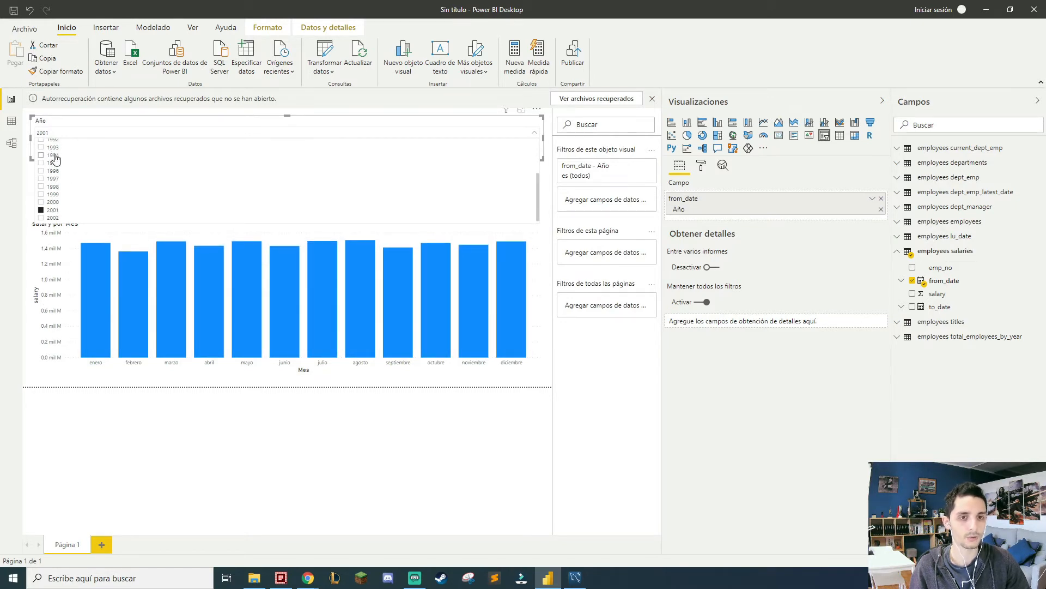
click(546, 173)
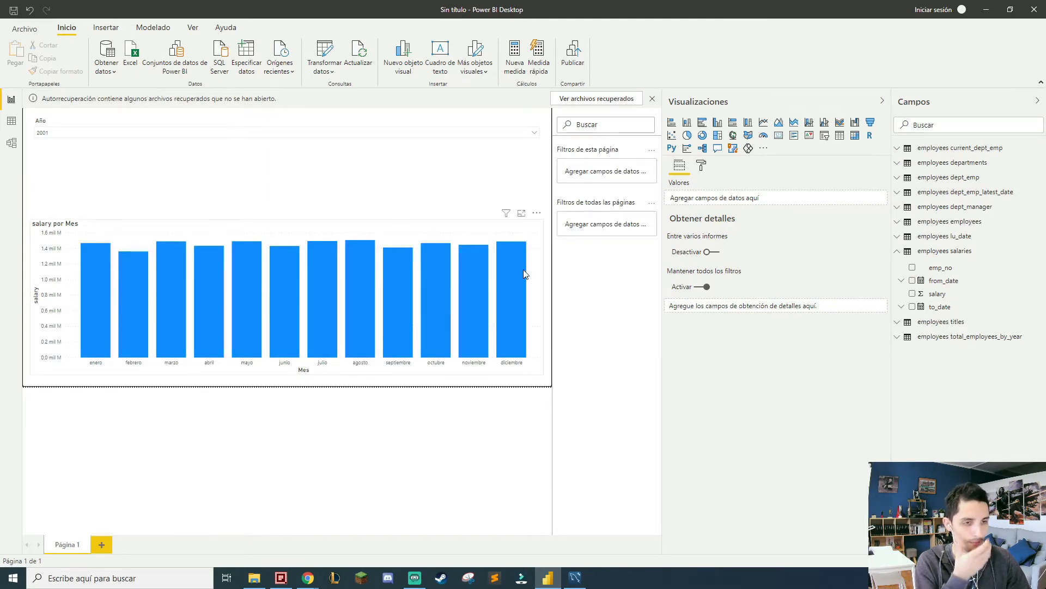
- Try to add the Title field of the employees titles table as the legend of the salary chart
click(184, 239)
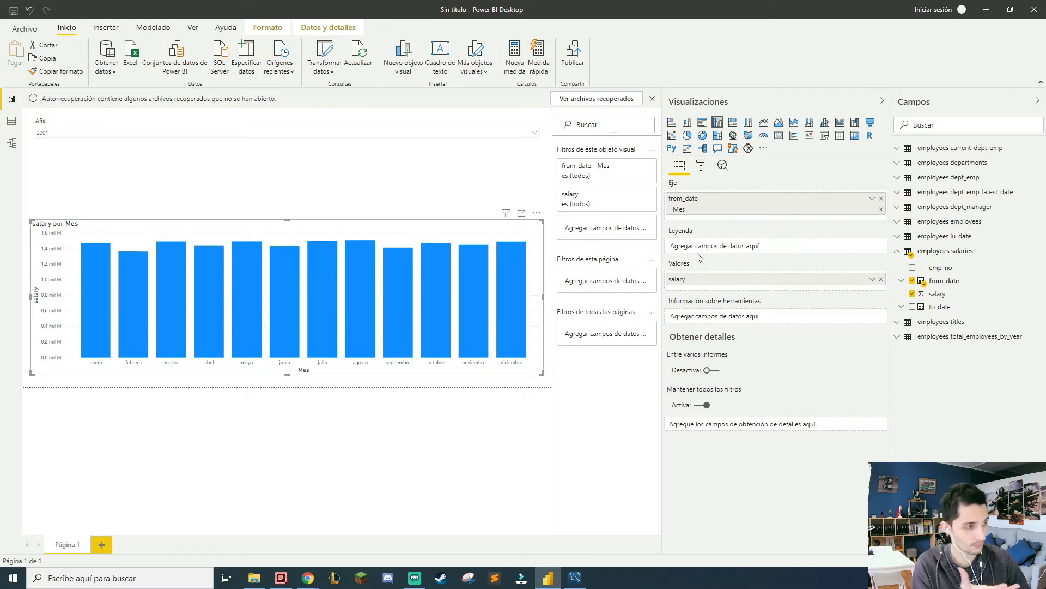
click(936, 326)
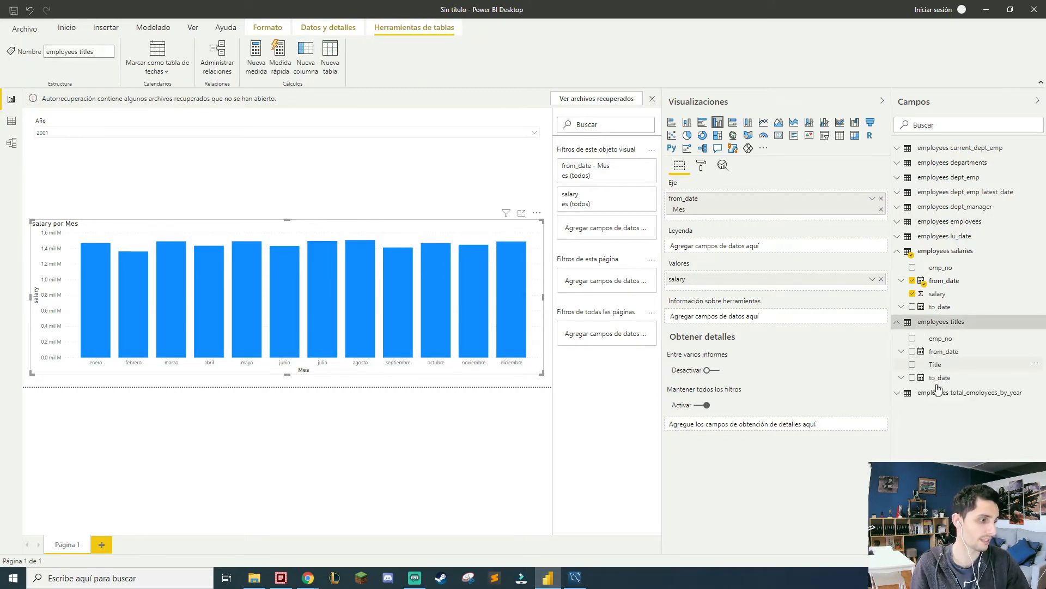
drag(936, 368, 704, 249)
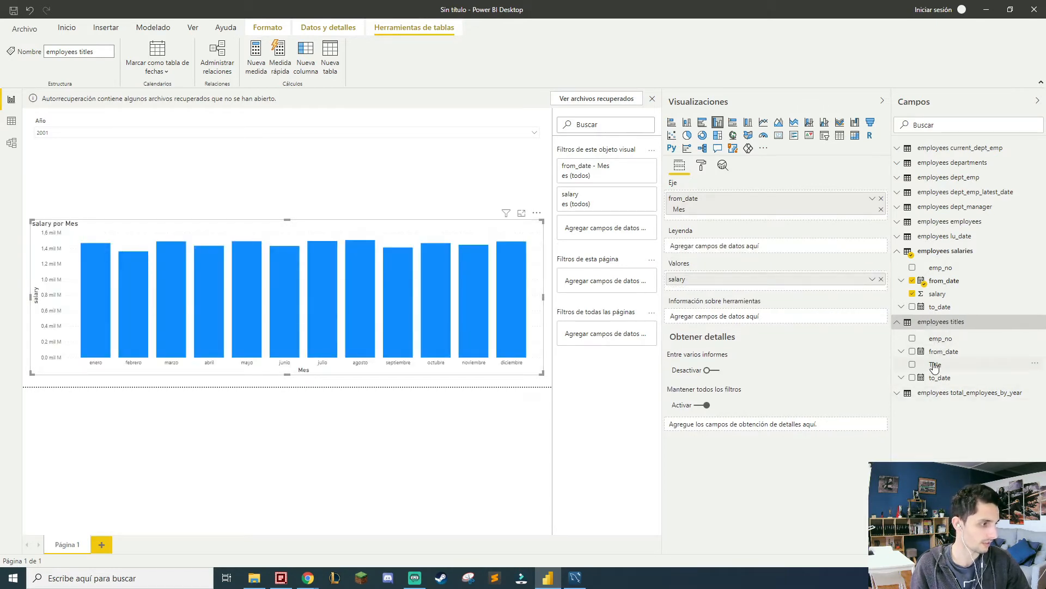
- Examine the relationships between the employees tables in the model view and return to the report view
click(12, 143)
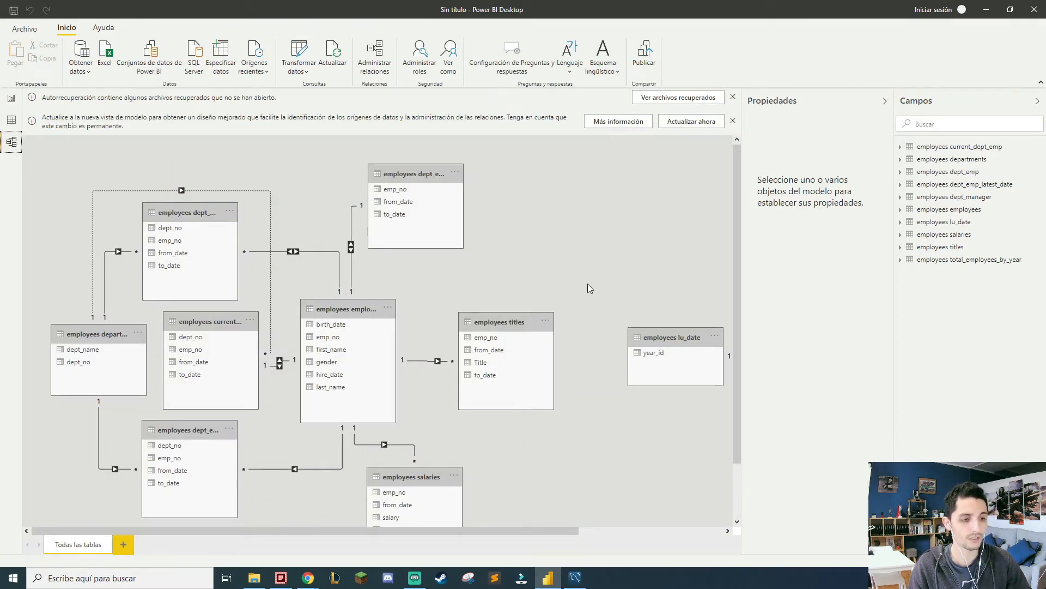
scroll(587, 284, down, 1)
scroll(587, 280, up, 1)
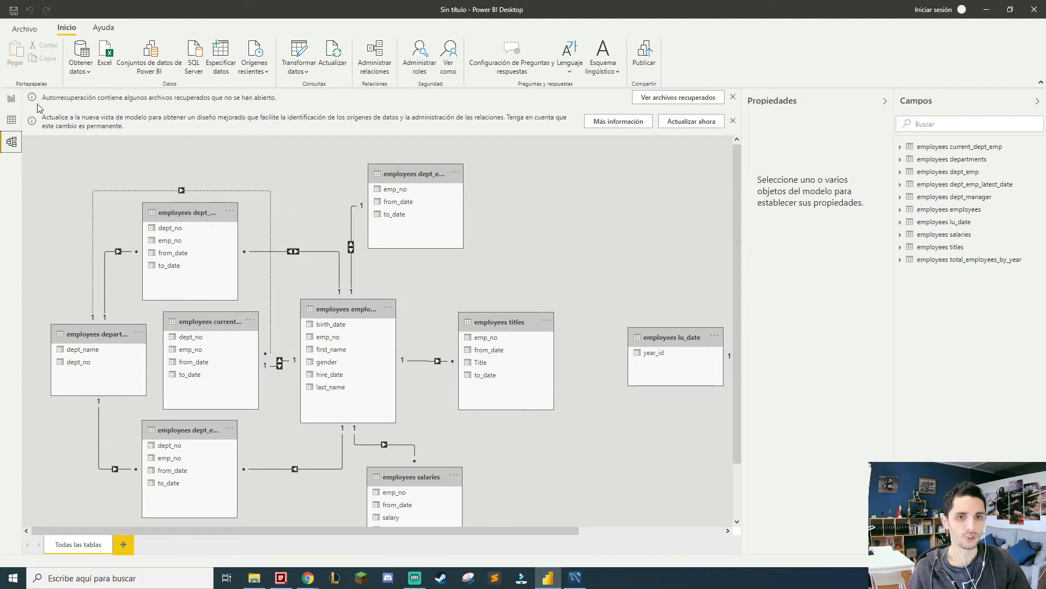
click(11, 100)
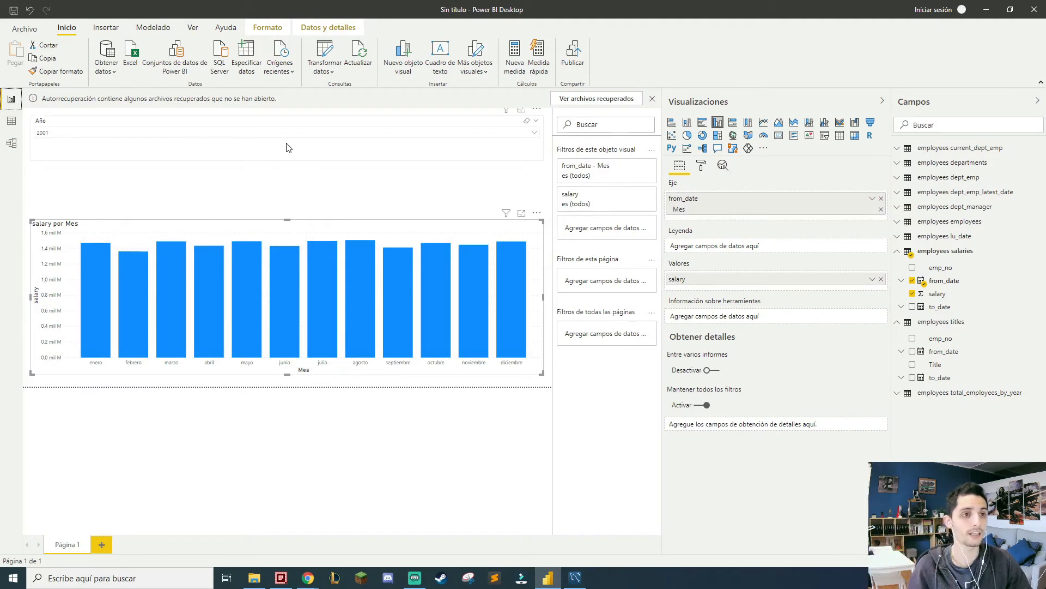
- Create a new blank report
click(25, 28)
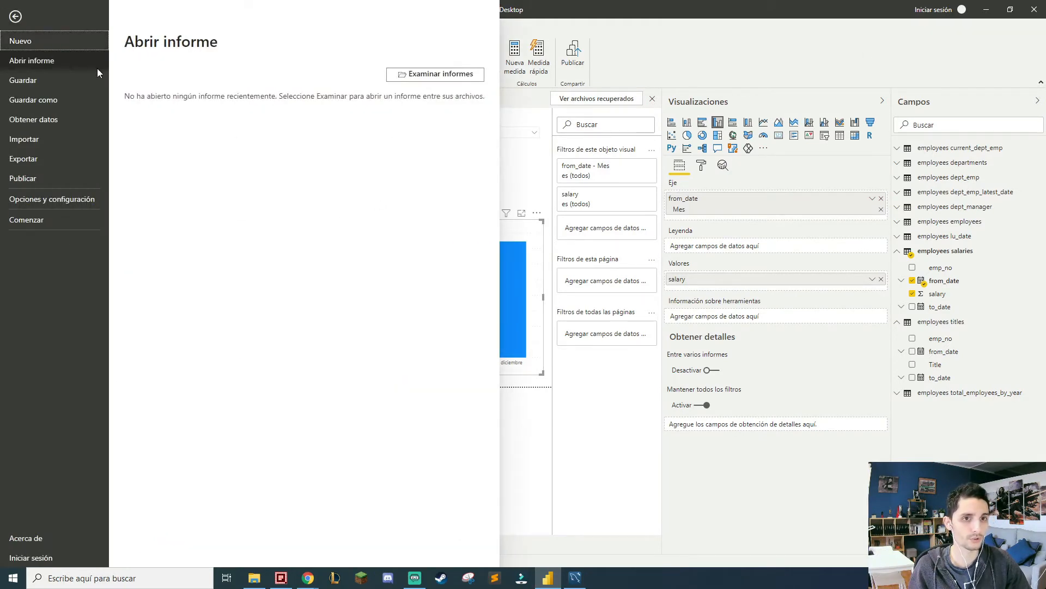
click(38, 43)
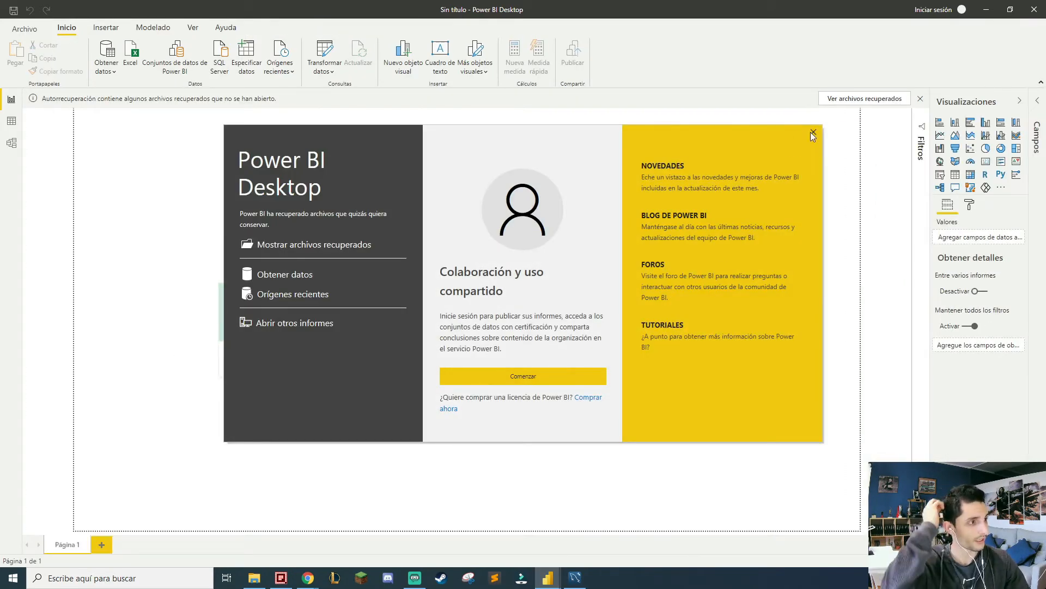
- Load the sample dataset's financials table from Financial Sample.xlsx into the Power Query editor for transformation and maximize the editor
click(811, 132)
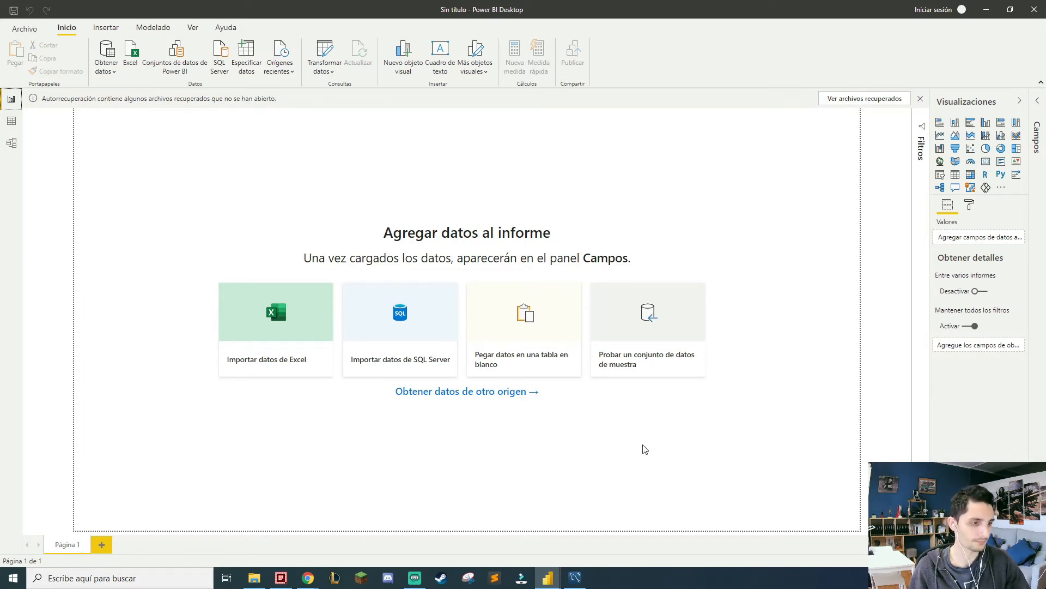
click(660, 361)
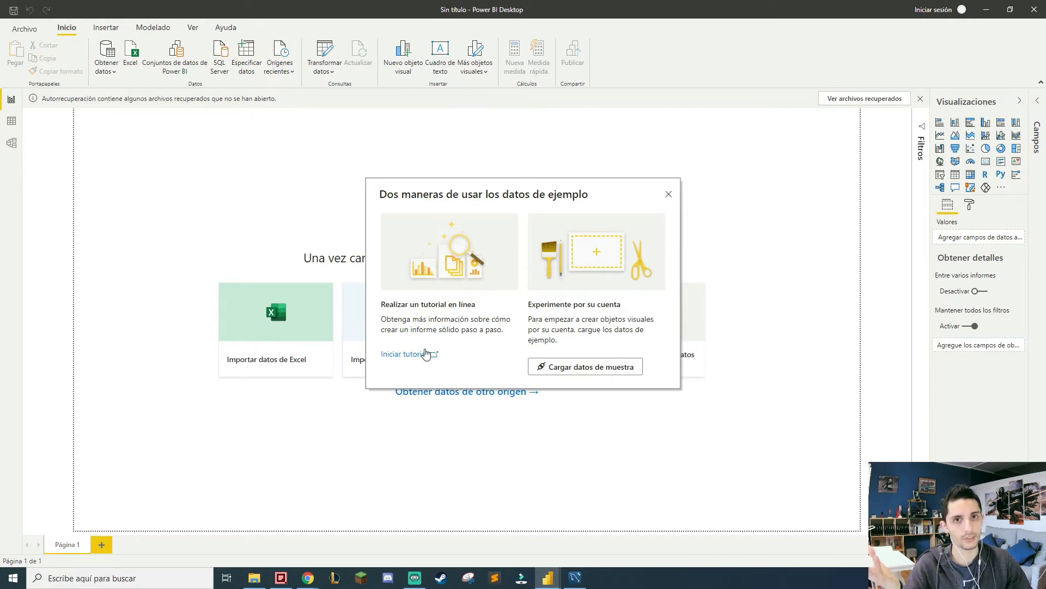
click(578, 379)
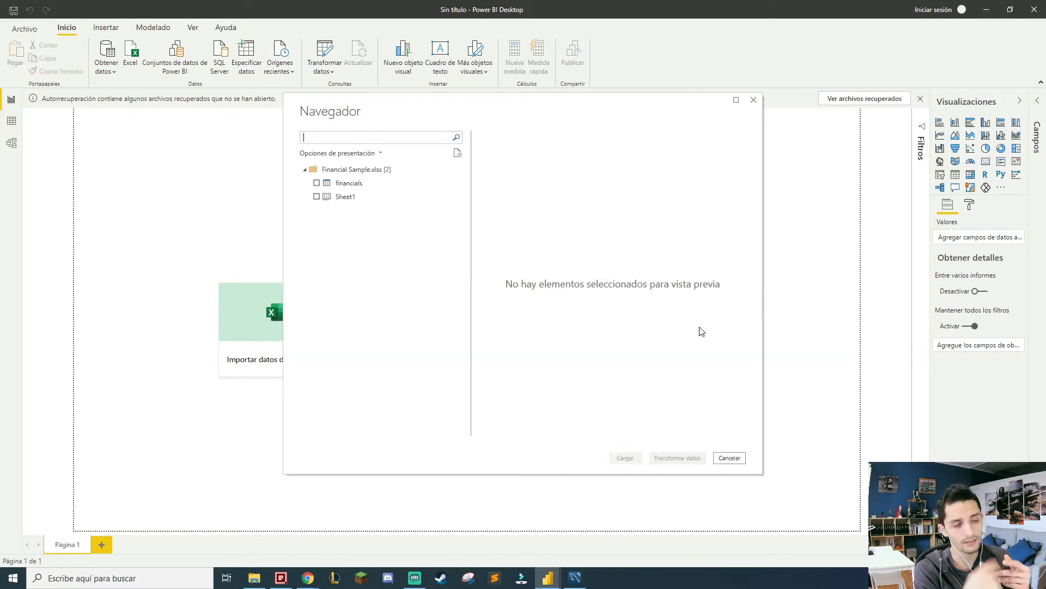
click(317, 183)
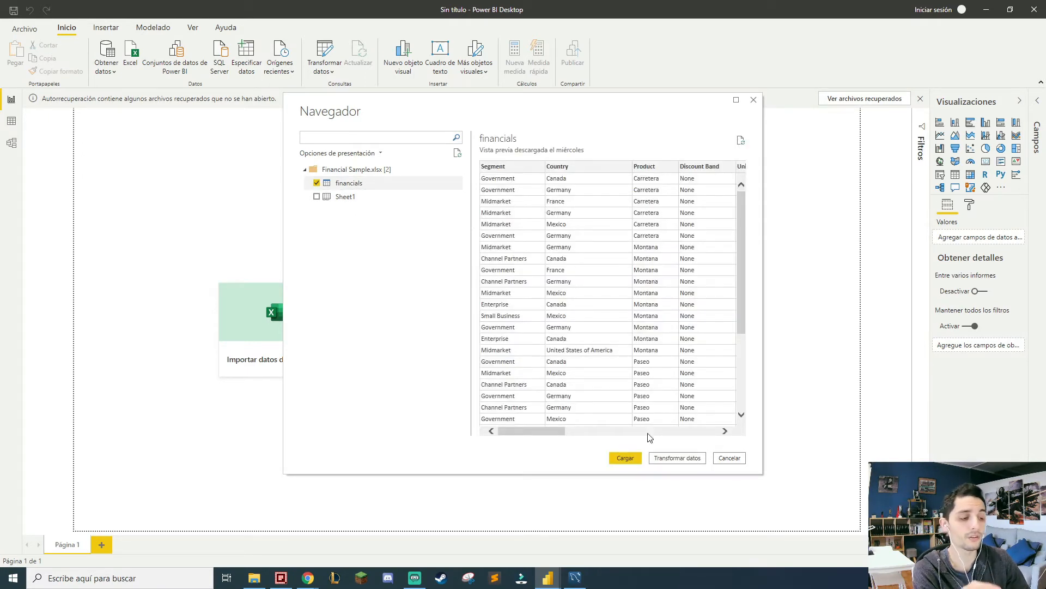
click(672, 461)
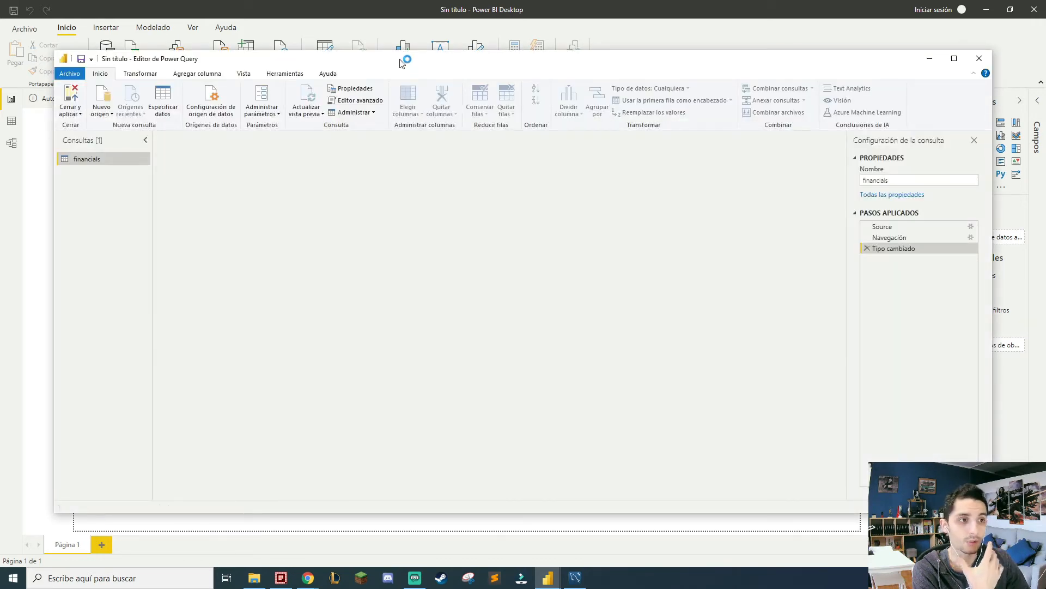
double_click(401, 64)
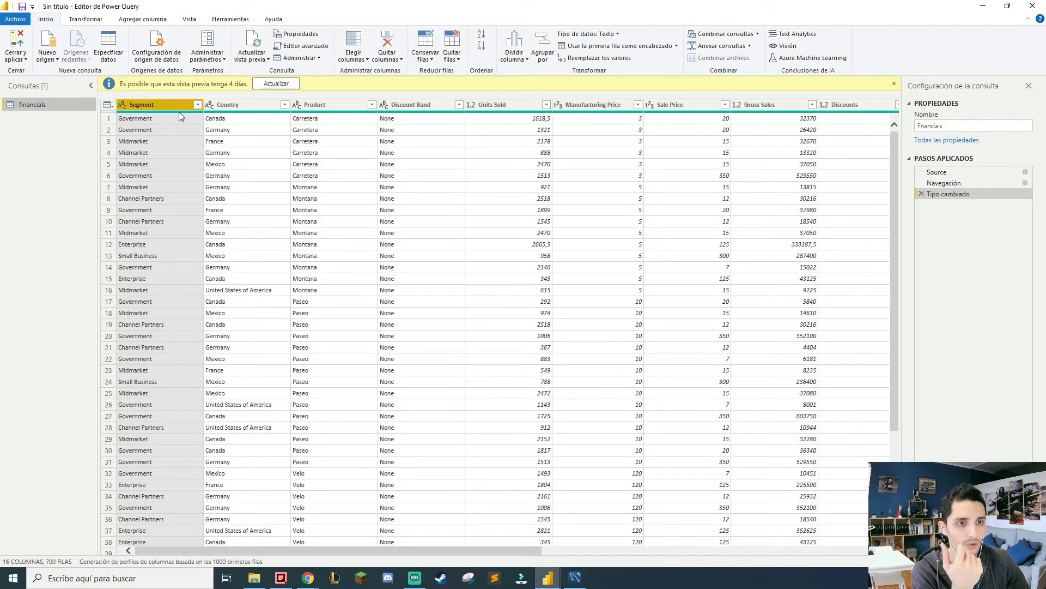
- Convert the text in the Country, Segment and Product columns of the financials query to uppercase
click(226, 121)
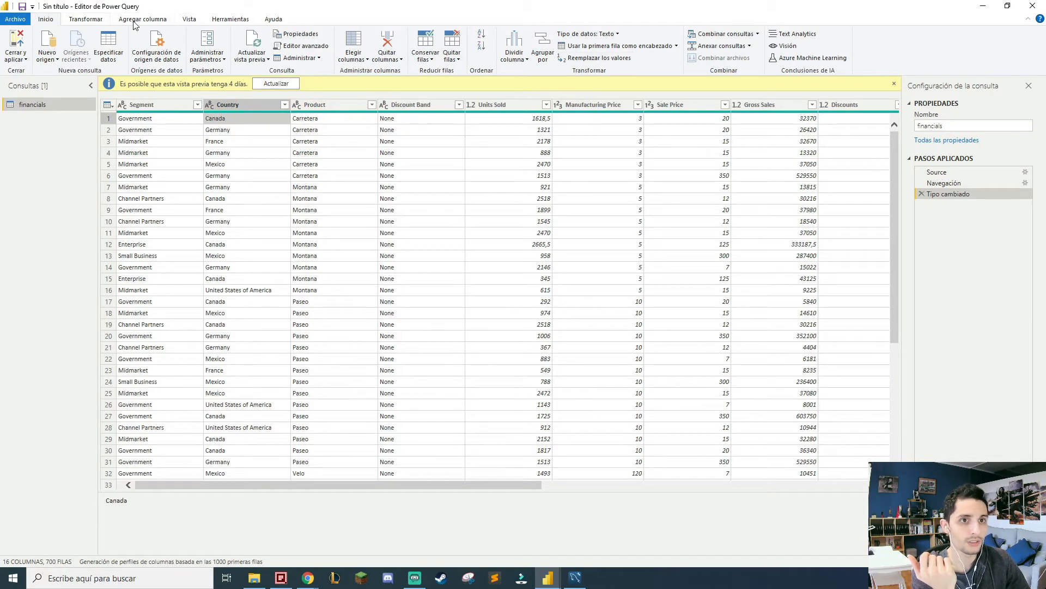
click(99, 19)
click(464, 55)
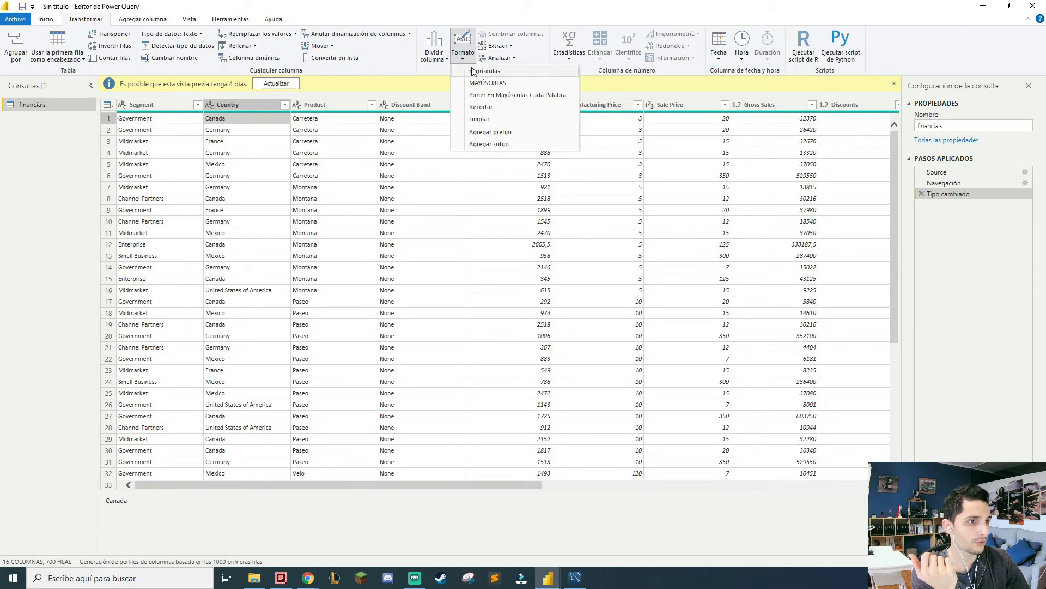
click(479, 85)
click(162, 119)
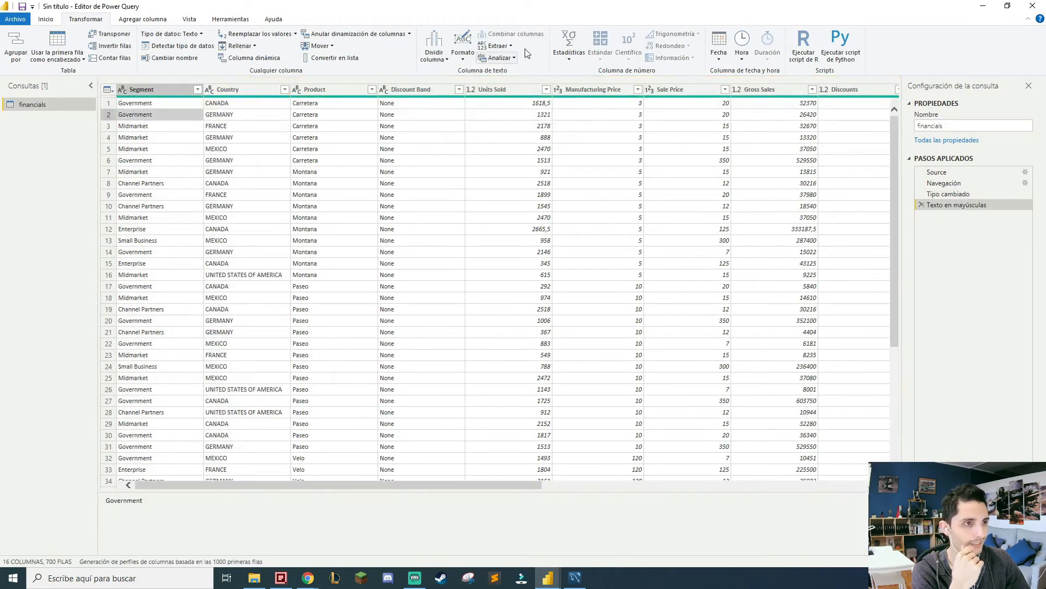
click(465, 54)
click(485, 83)
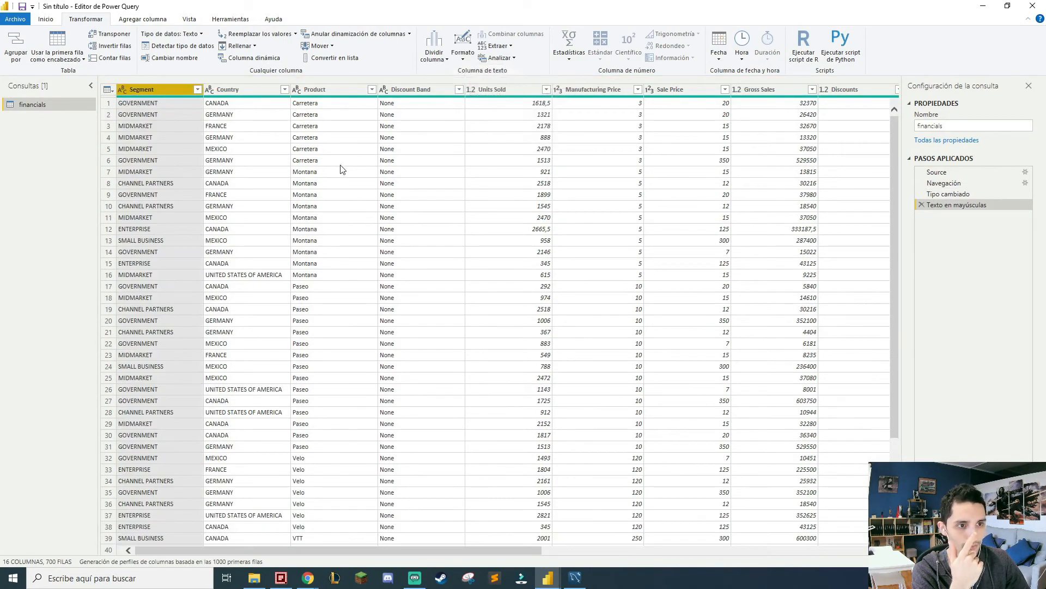
click(343, 118)
click(464, 53)
click(485, 86)
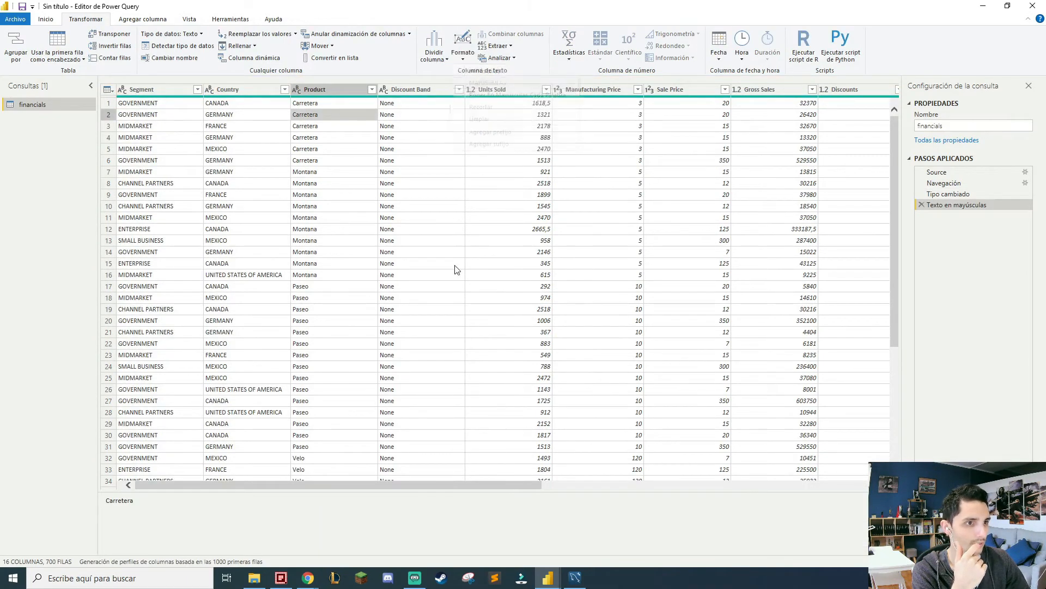
- Round the Gross Sales column up to whole numbers
drag(522, 547, 617, 542)
click(613, 103)
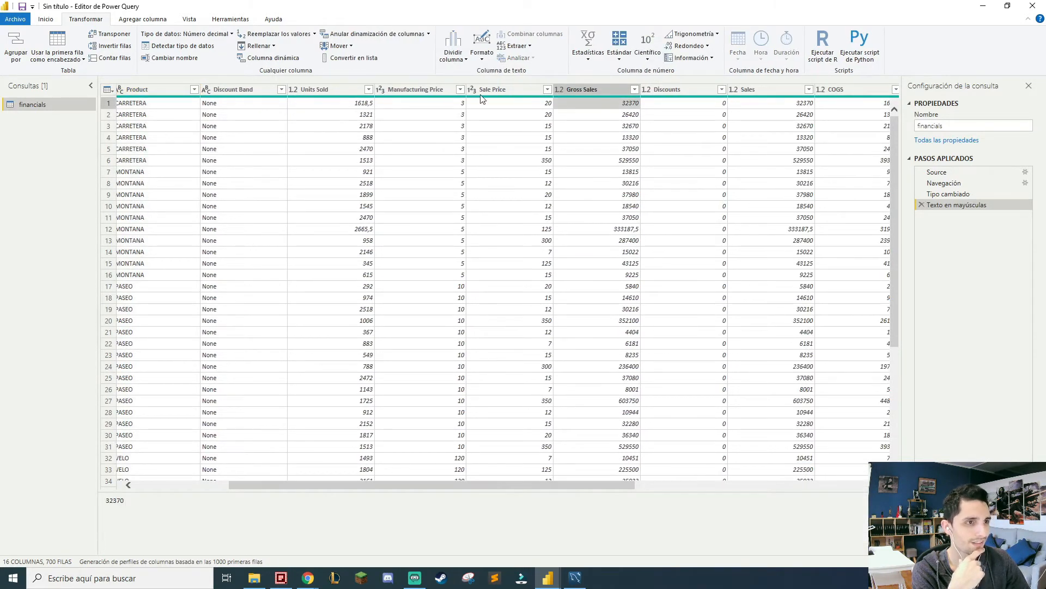
click(482, 46)
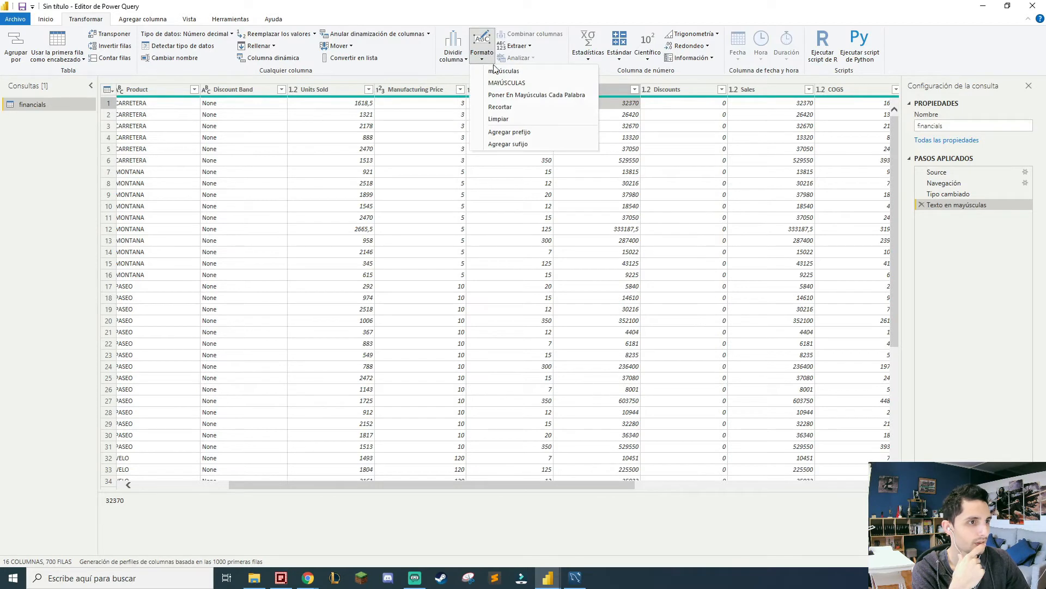
click(517, 47)
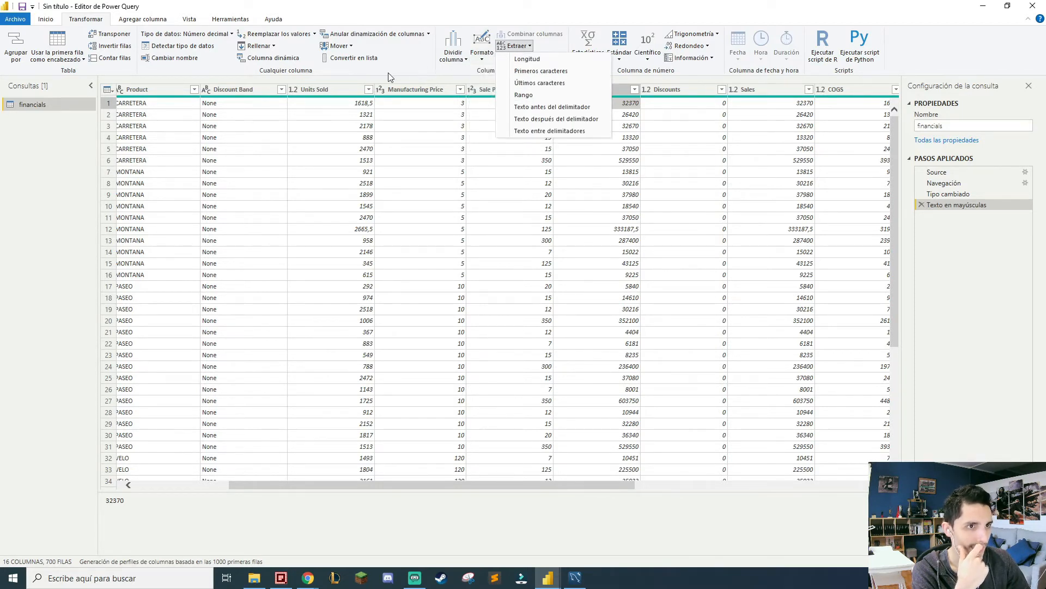
click(354, 82)
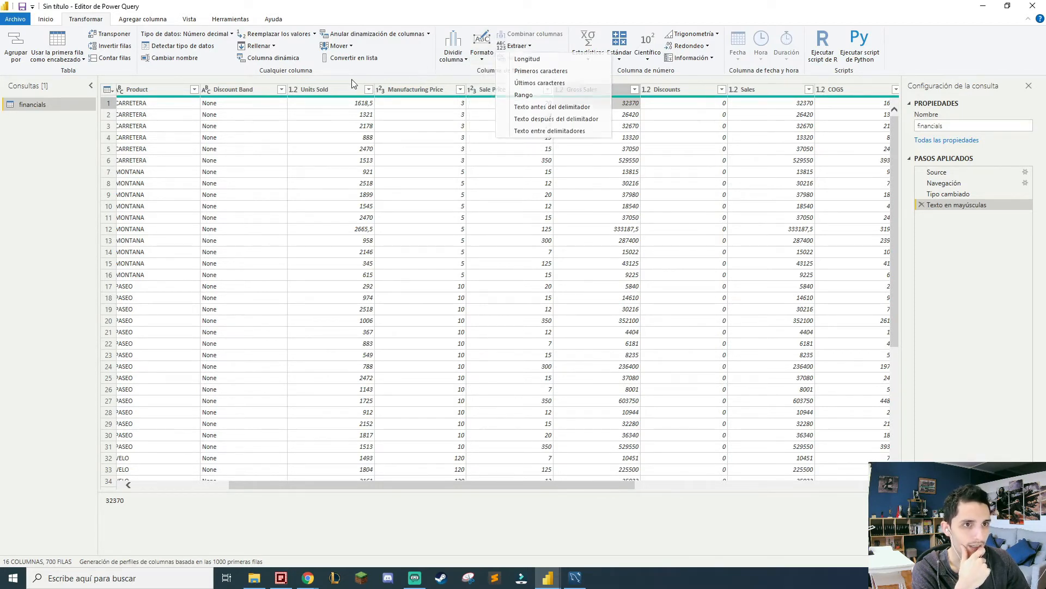
click(648, 61)
click(707, 47)
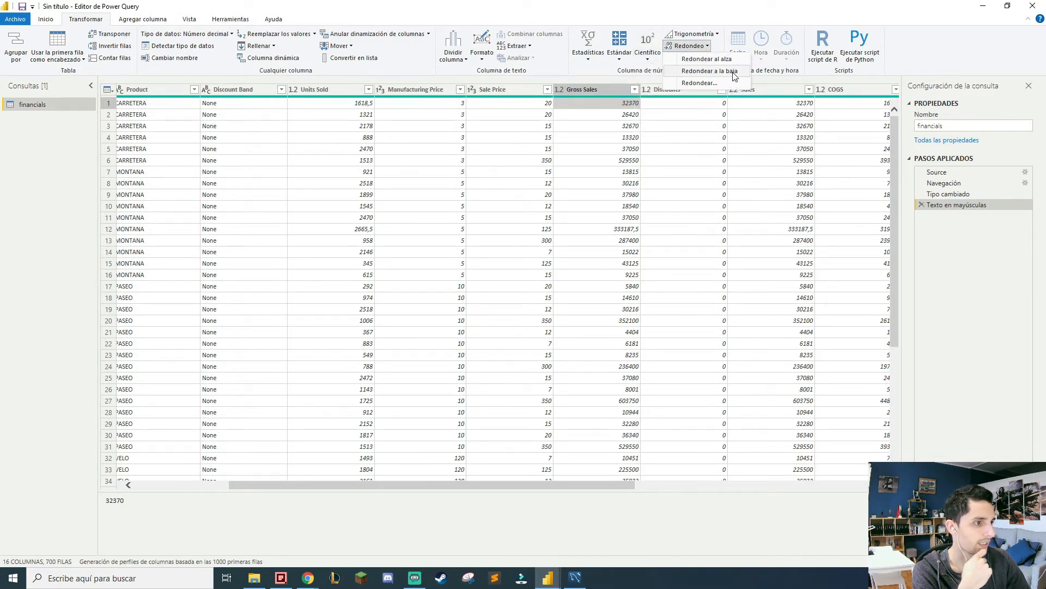
click(706, 59)
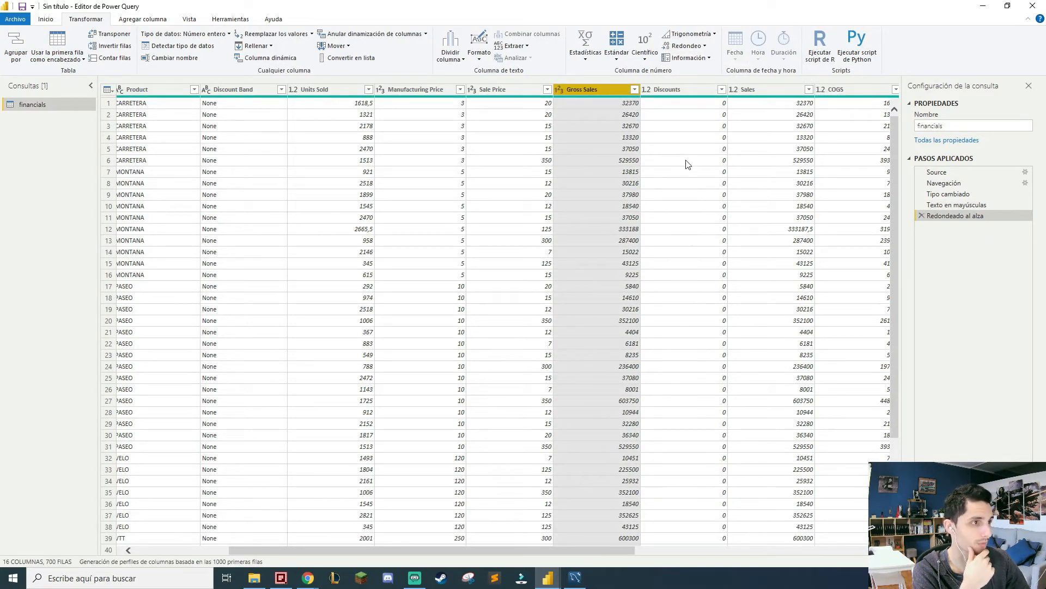
- Round the values of the Sales and Profit columns up
click(797, 230)
click(688, 46)
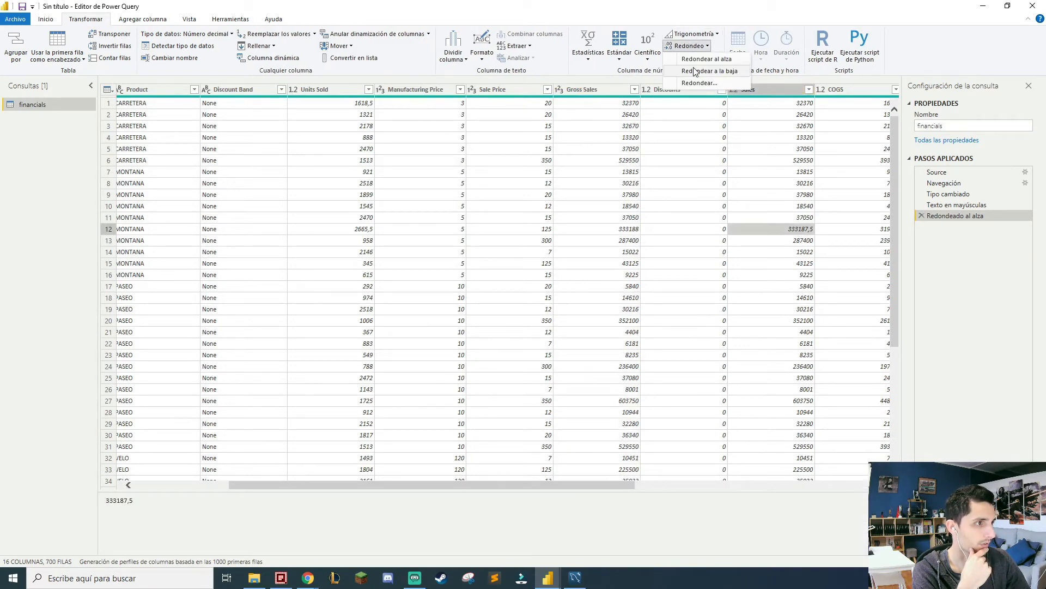
click(703, 59)
drag(585, 560, 691, 554)
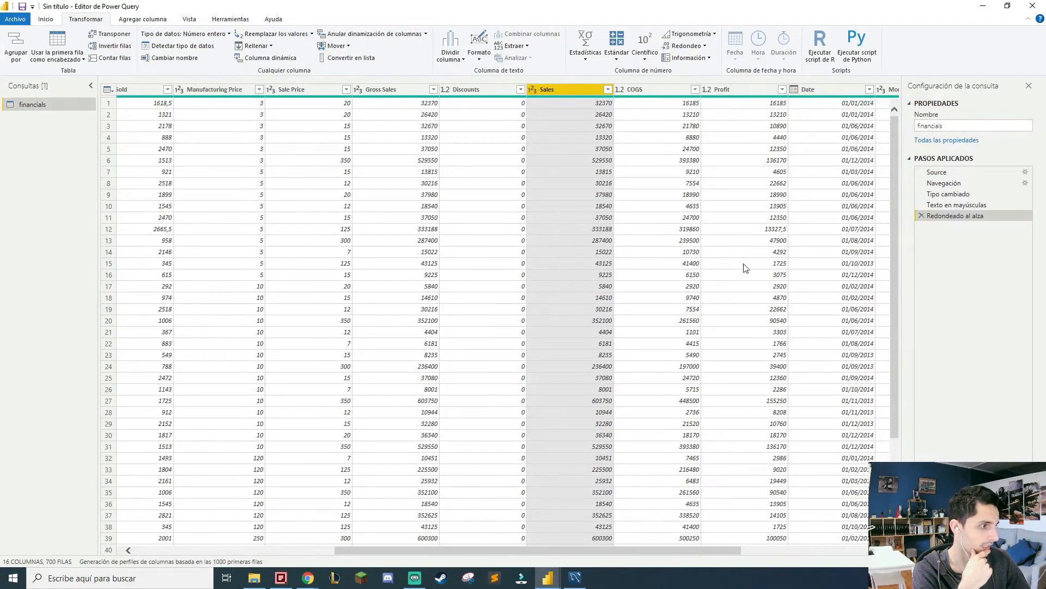
click(763, 183)
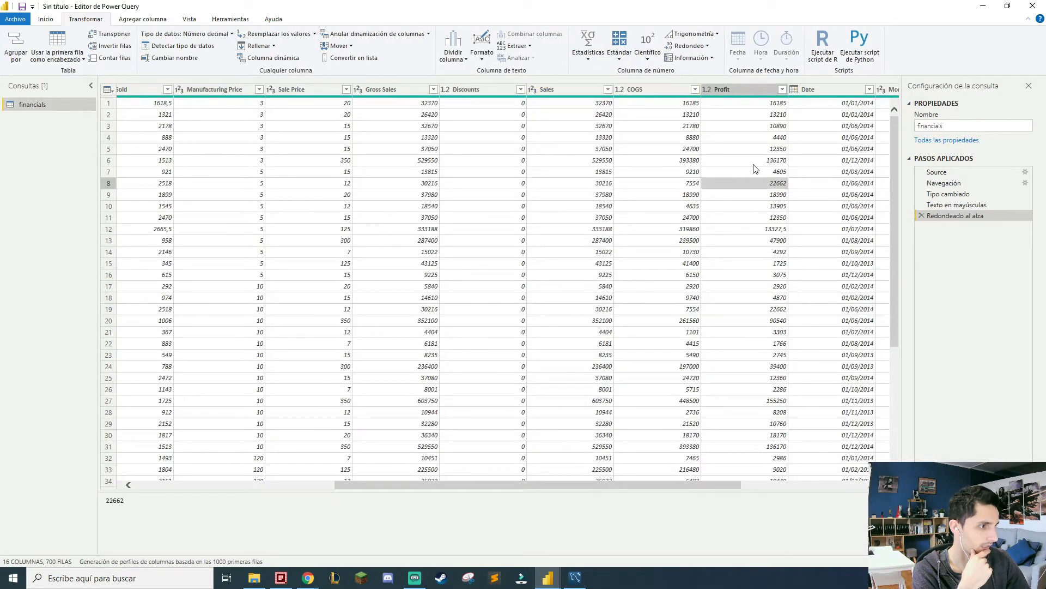
click(687, 46)
click(707, 58)
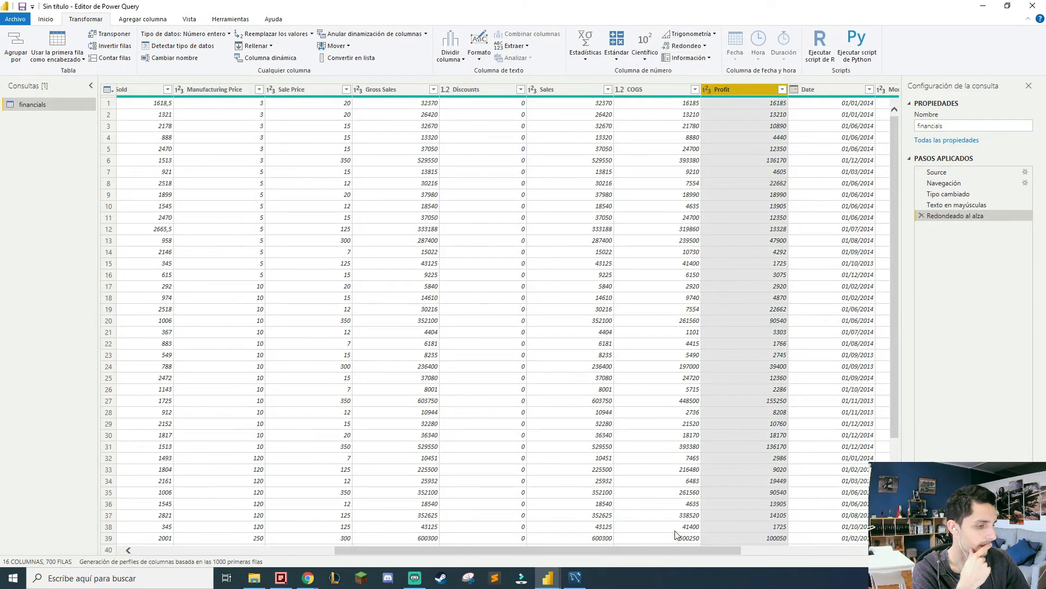
drag(662, 549, 817, 553)
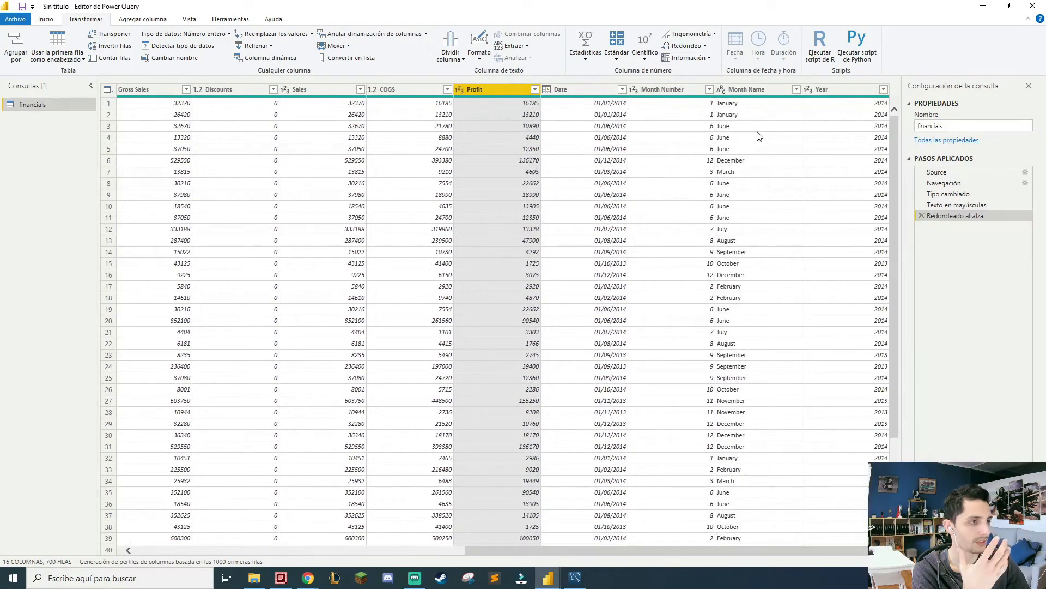
click(483, 53)
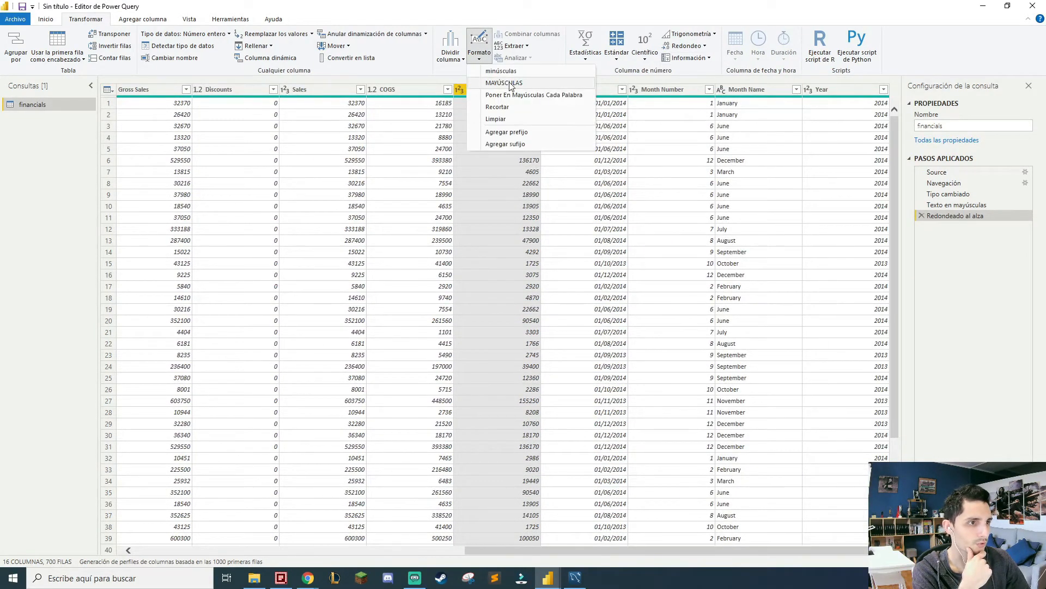
click(490, 85)
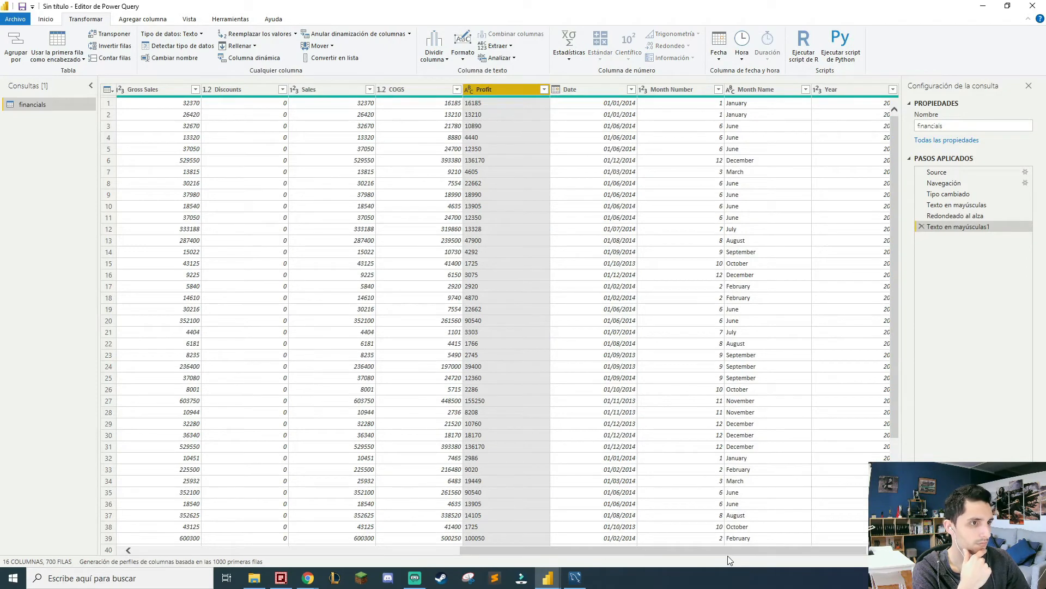
click(920, 228)
- Convert the month names in the Month Name column to uppercase
click(735, 186)
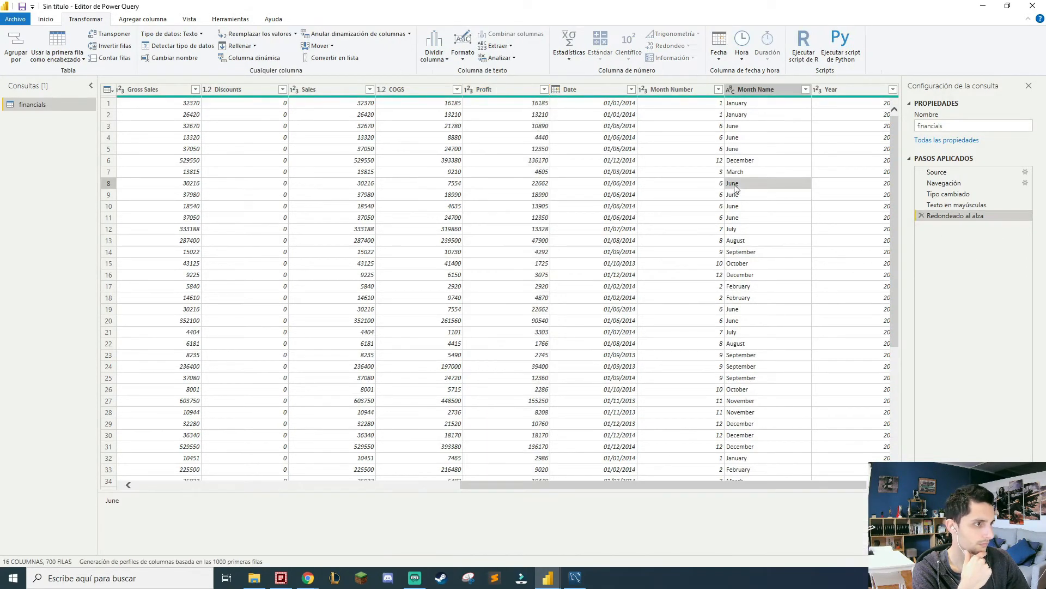
click(463, 52)
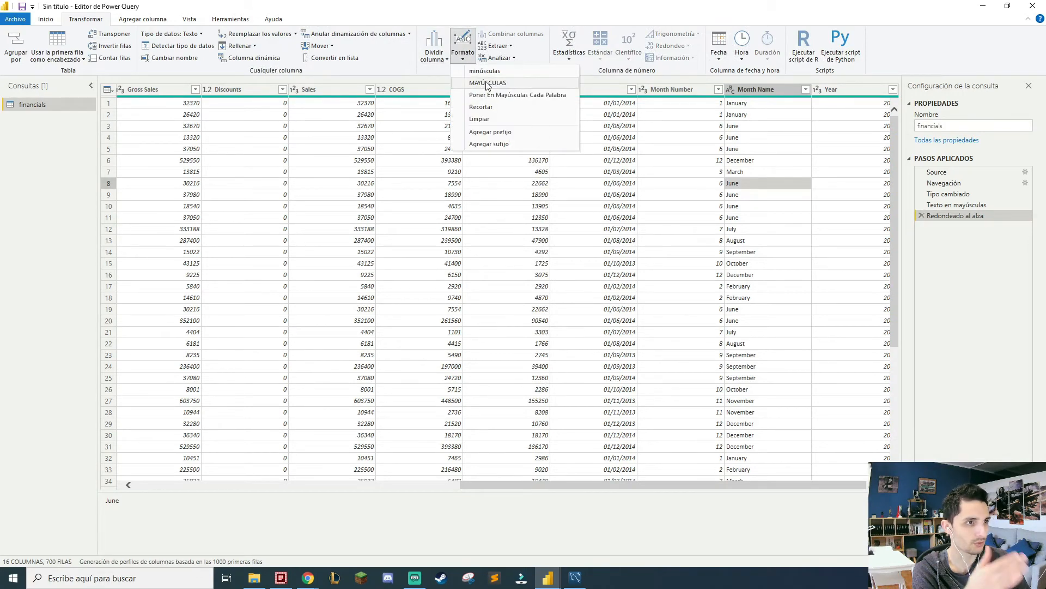
click(489, 84)
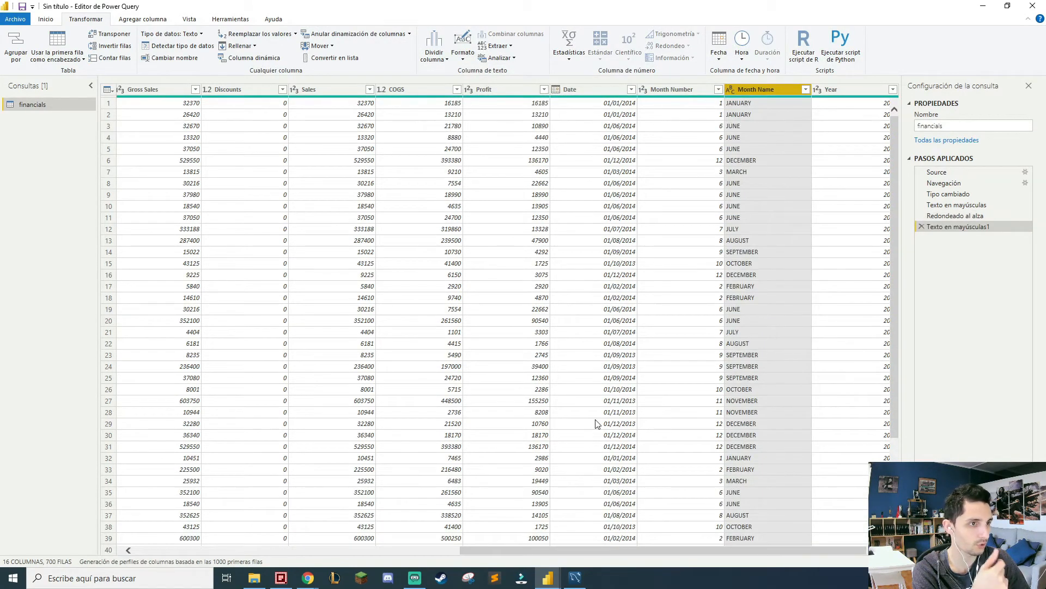
- Round the Units Sold column up to whole numbers
drag(625, 550, 254, 548)
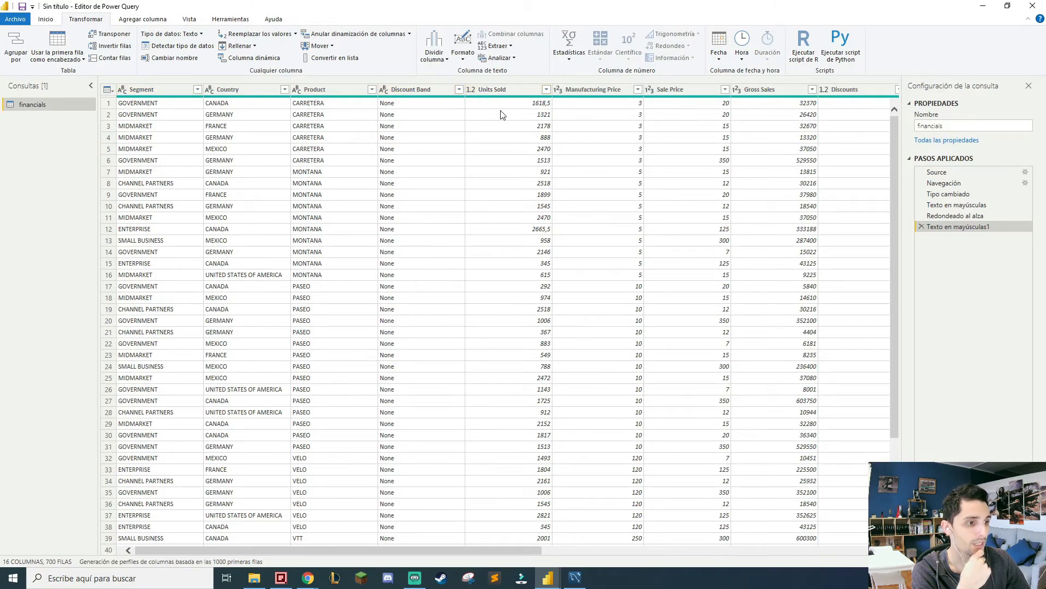
click(526, 149)
click(688, 45)
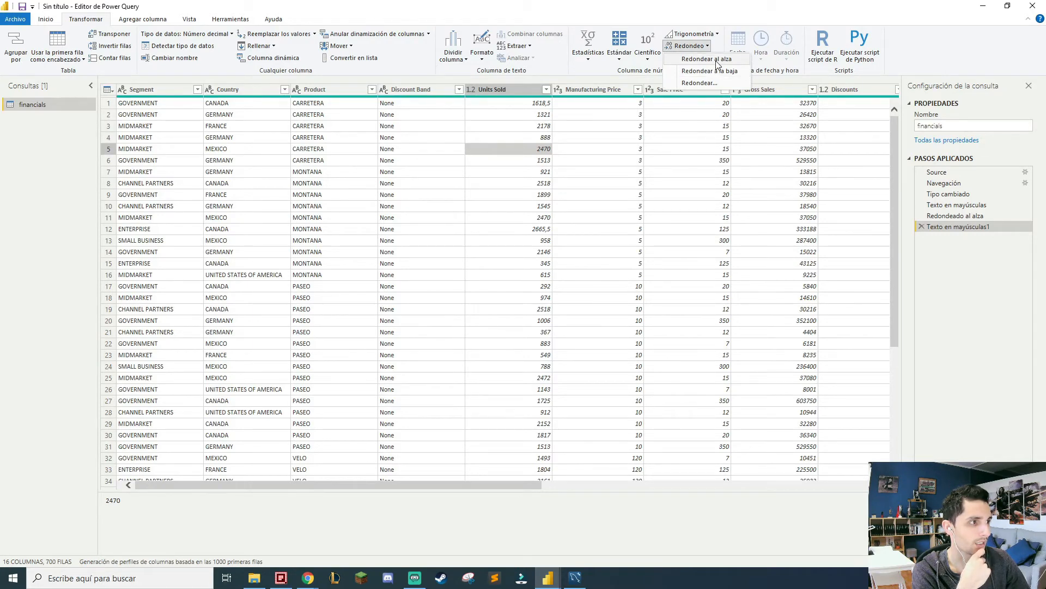
click(717, 61)
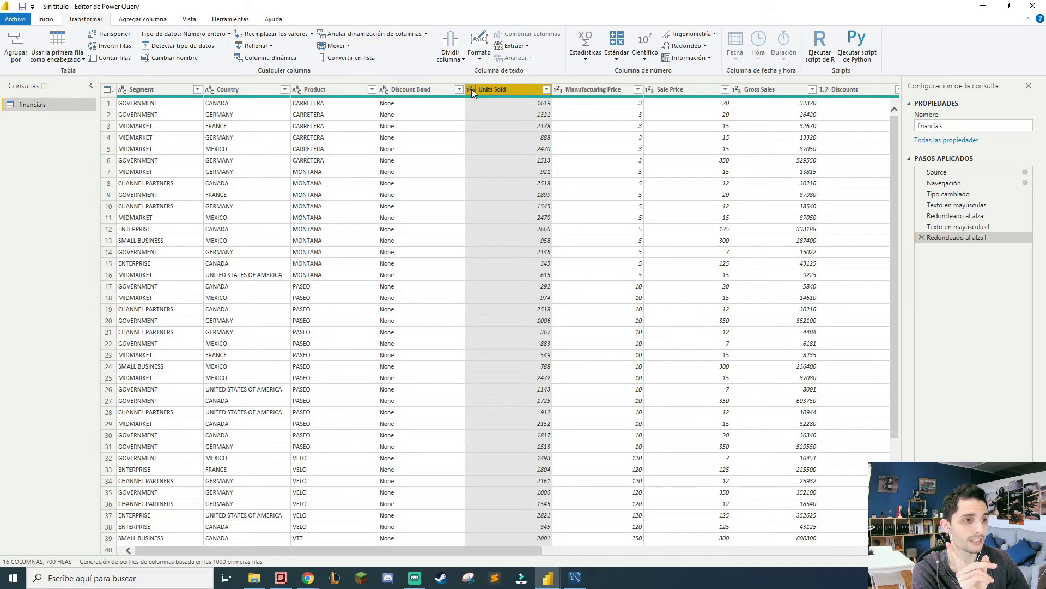
- Examine the Discounts column for decimal values further down the table and select the COGS column
drag(523, 550, 710, 545)
click(507, 138)
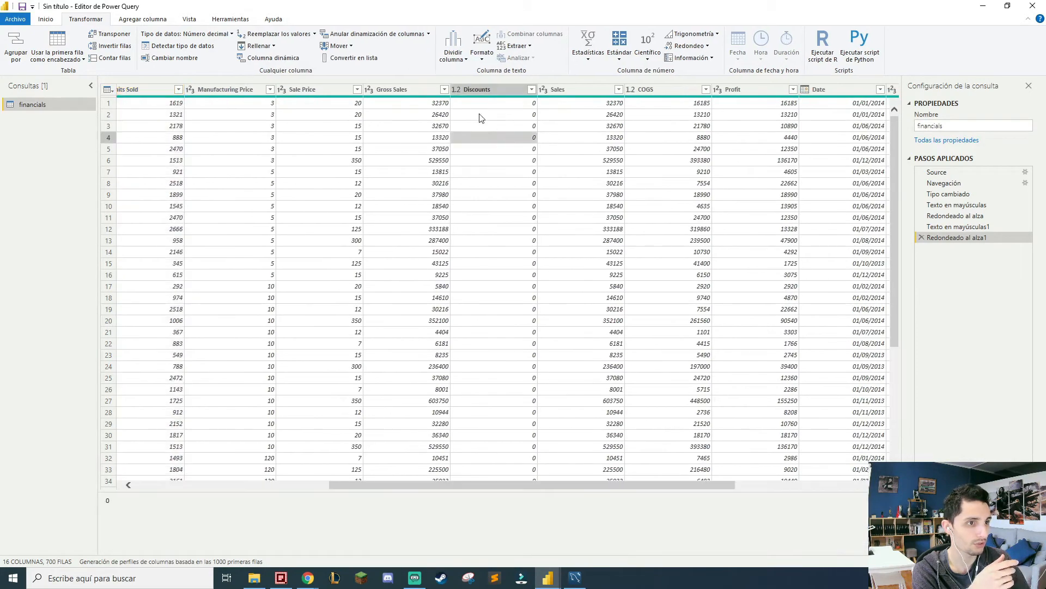
scroll(876, 353, down, 20)
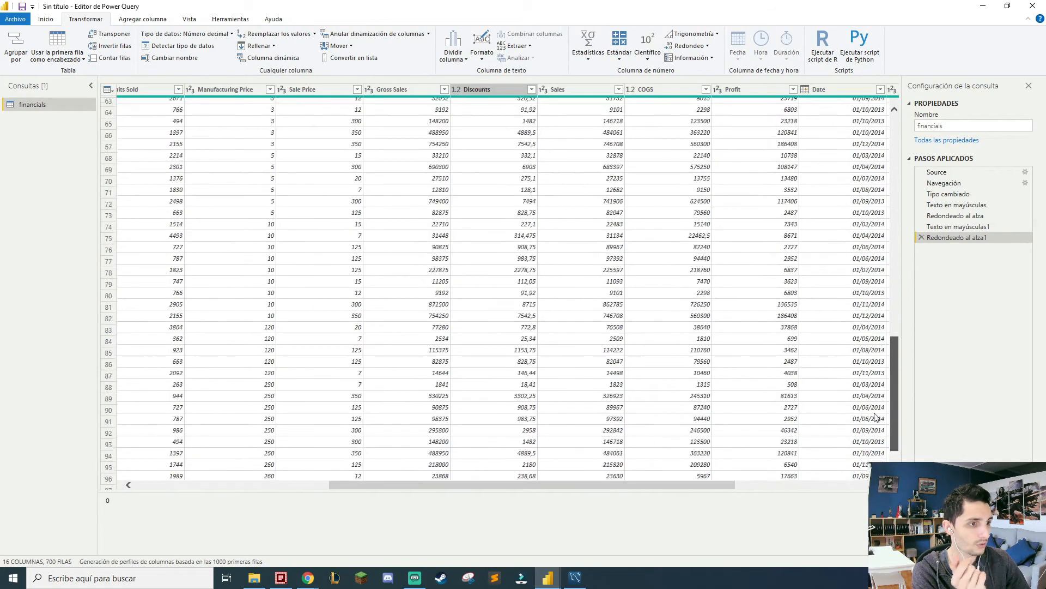
scroll(876, 353, up, 10)
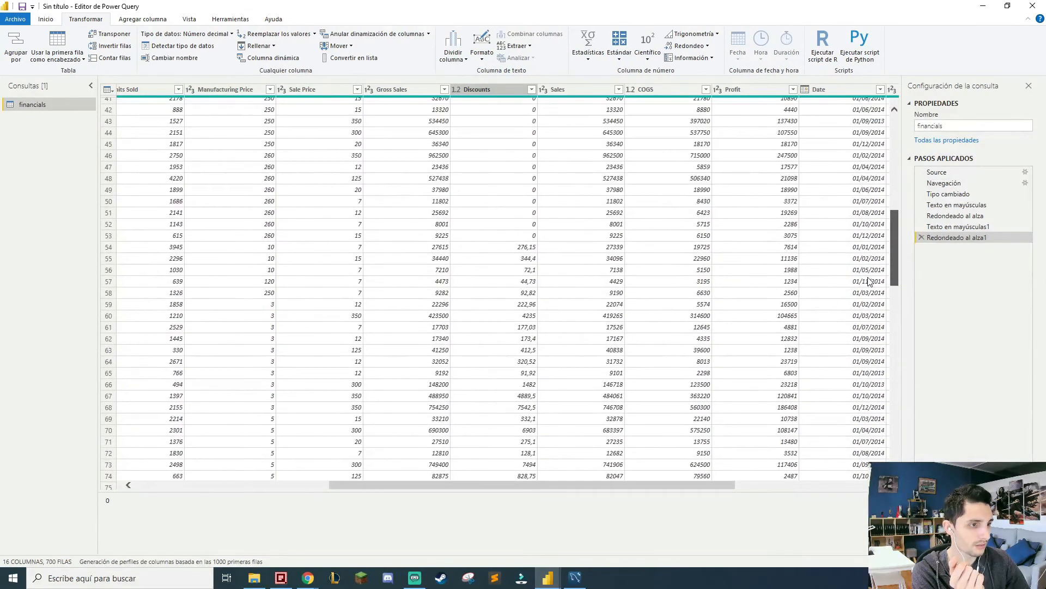
scroll(870, 281, up, 12)
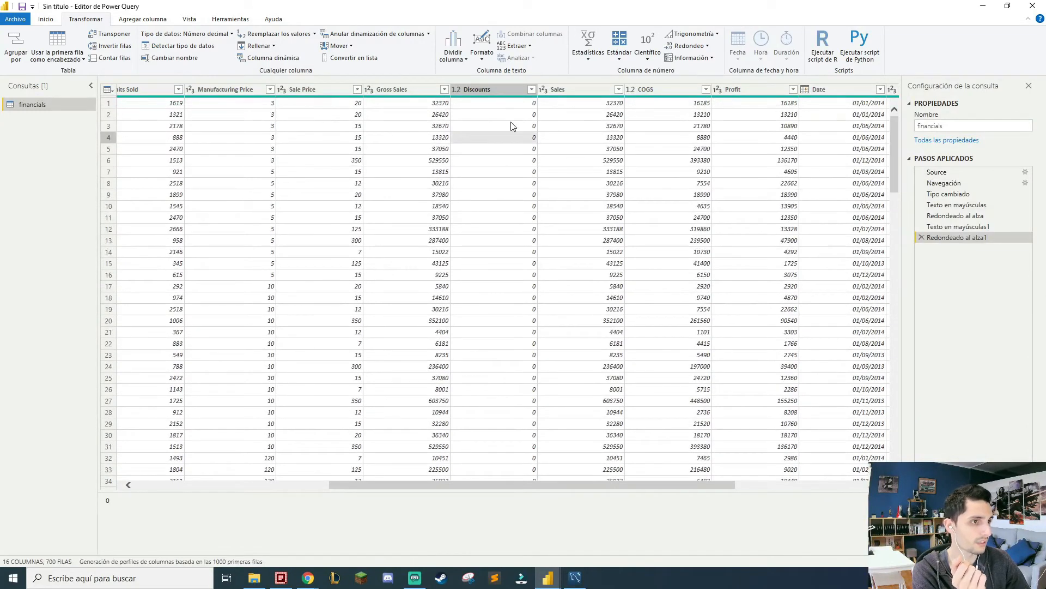
click(658, 129)
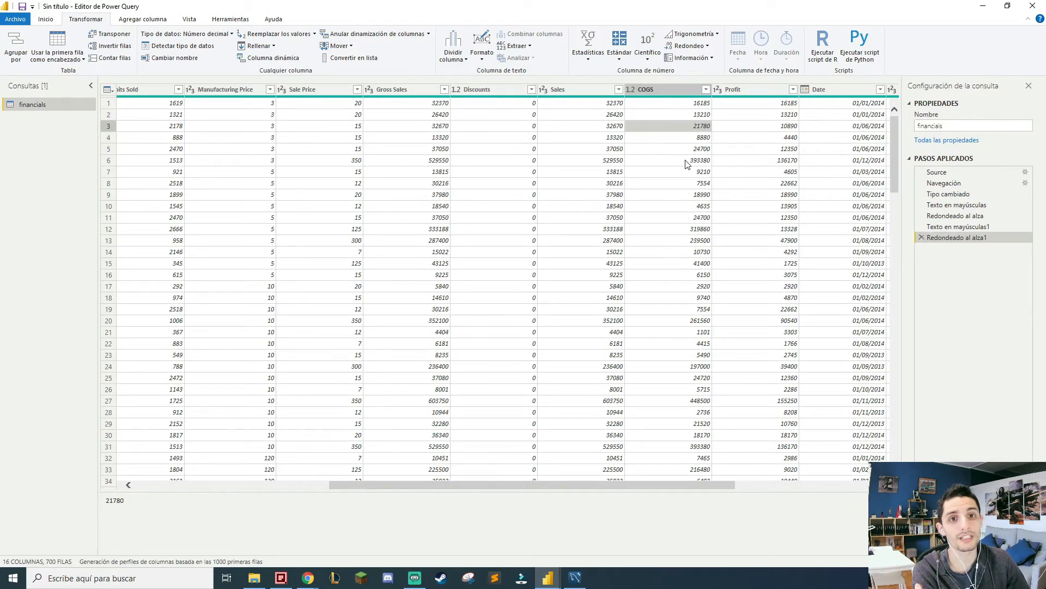
- Inspect the values in the COGS and Profit columns of the financials query
drag(504, 489, 615, 489)
click(481, 127)
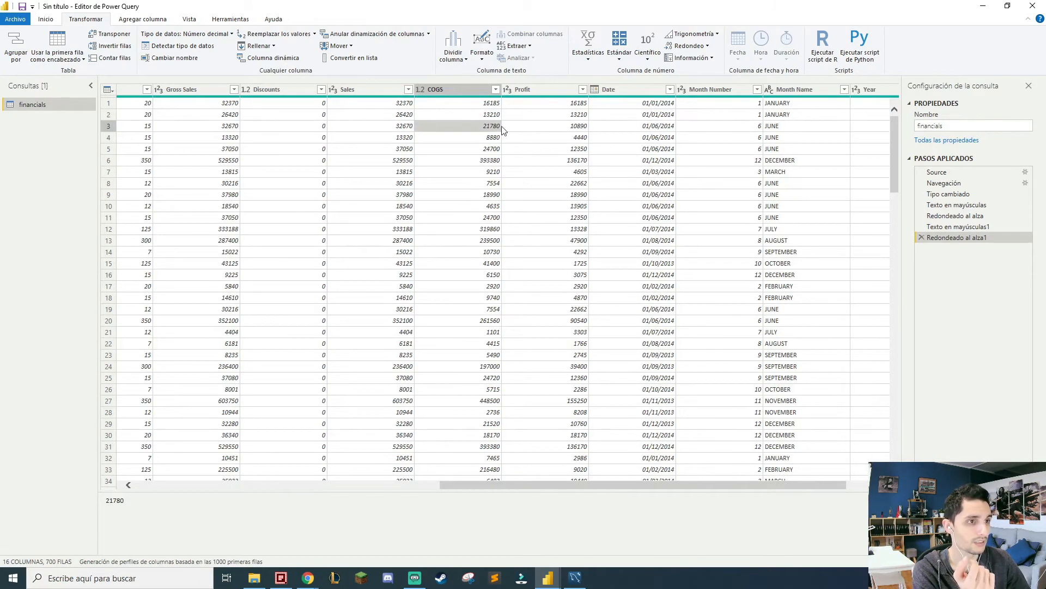
click(561, 172)
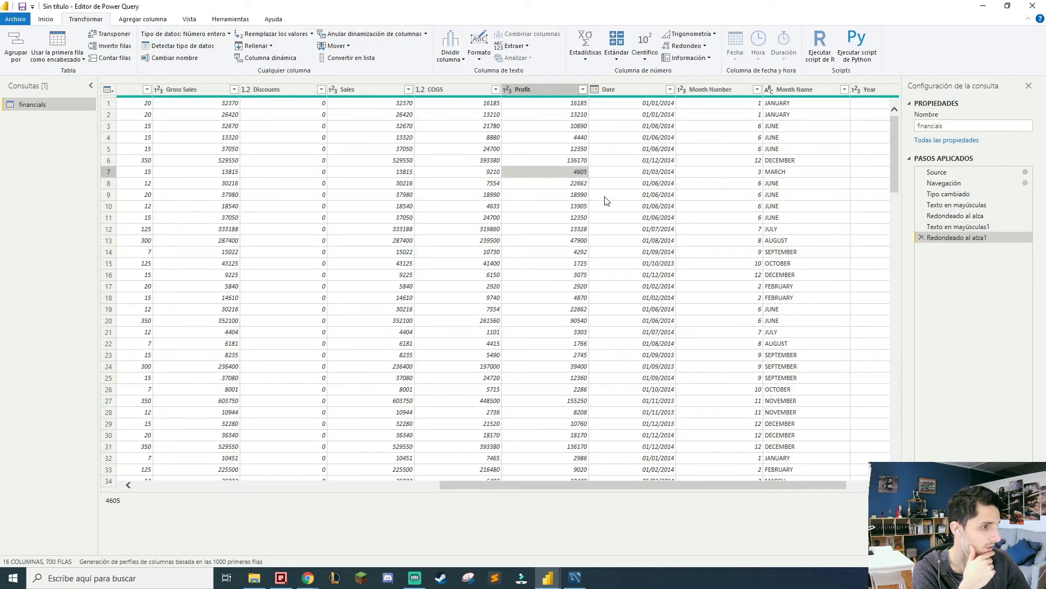
click(568, 195)
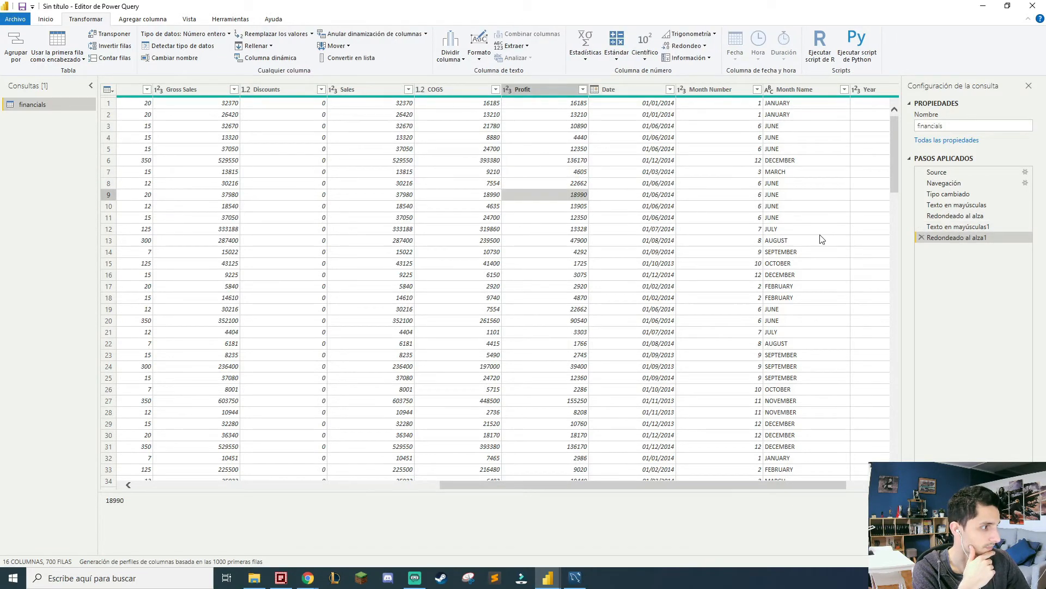
- Review the table at the earlier applied steps "Redondeado al alza" and "Texto en mayúsculas" to compare the data before and after rounding
click(945, 217)
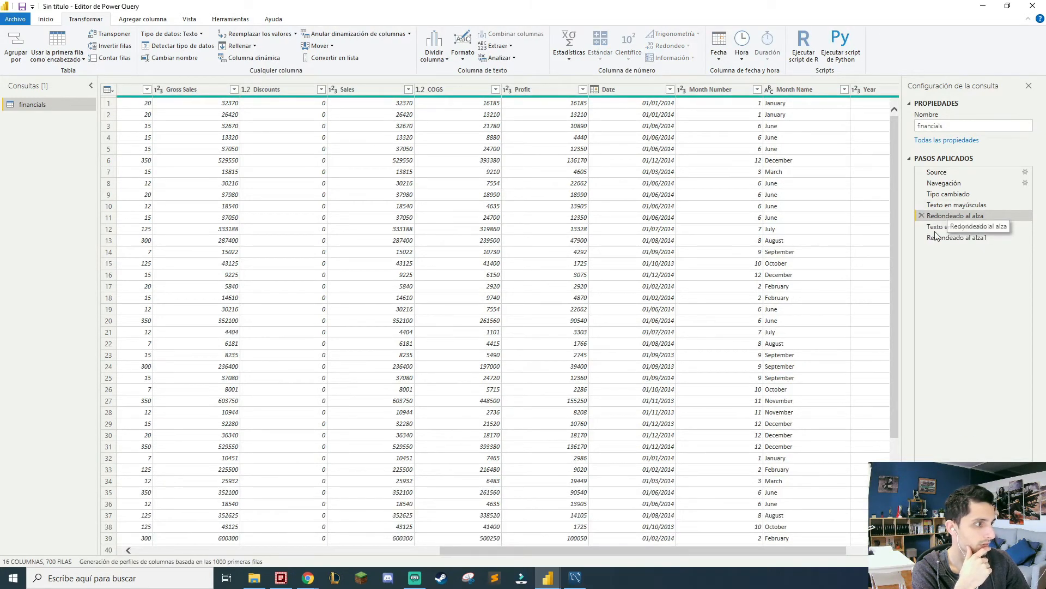
click(939, 228)
click(937, 217)
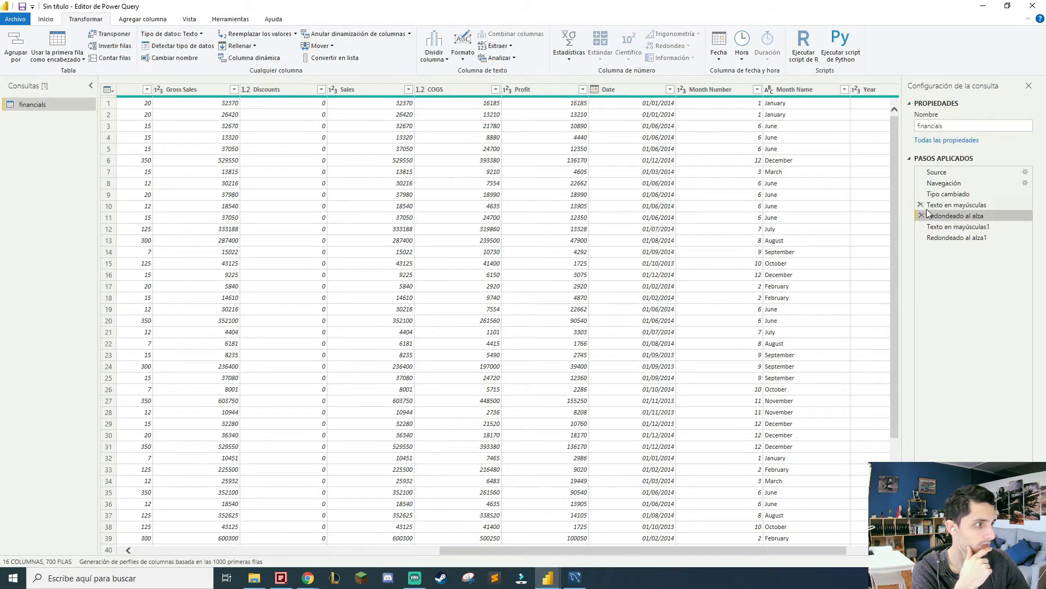
click(933, 208)
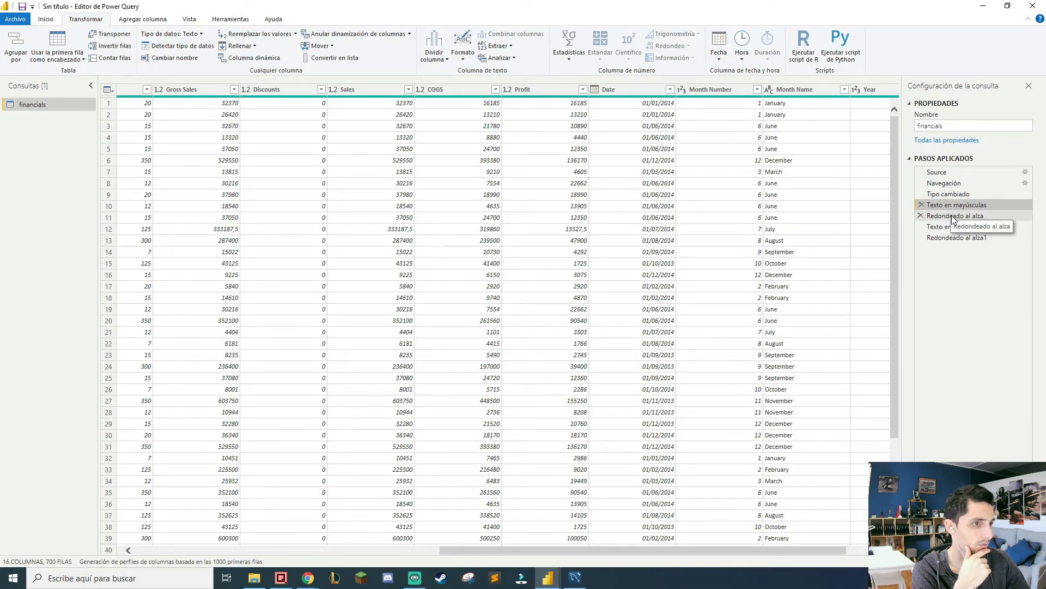
- Delete the first Redondeado al alza step from the applied steps of the financials query
click(952, 218)
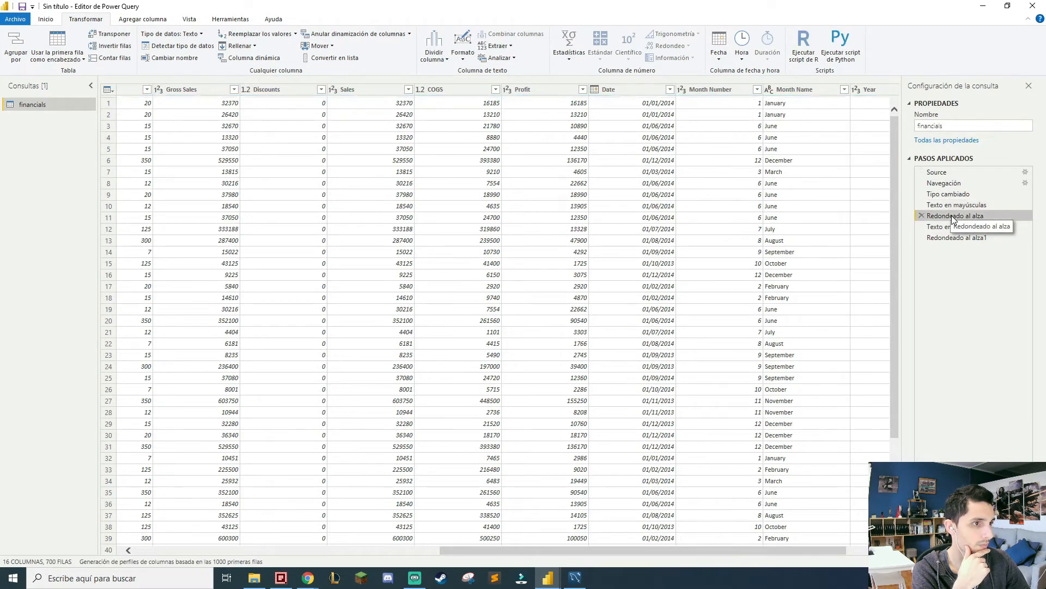
click(922, 216)
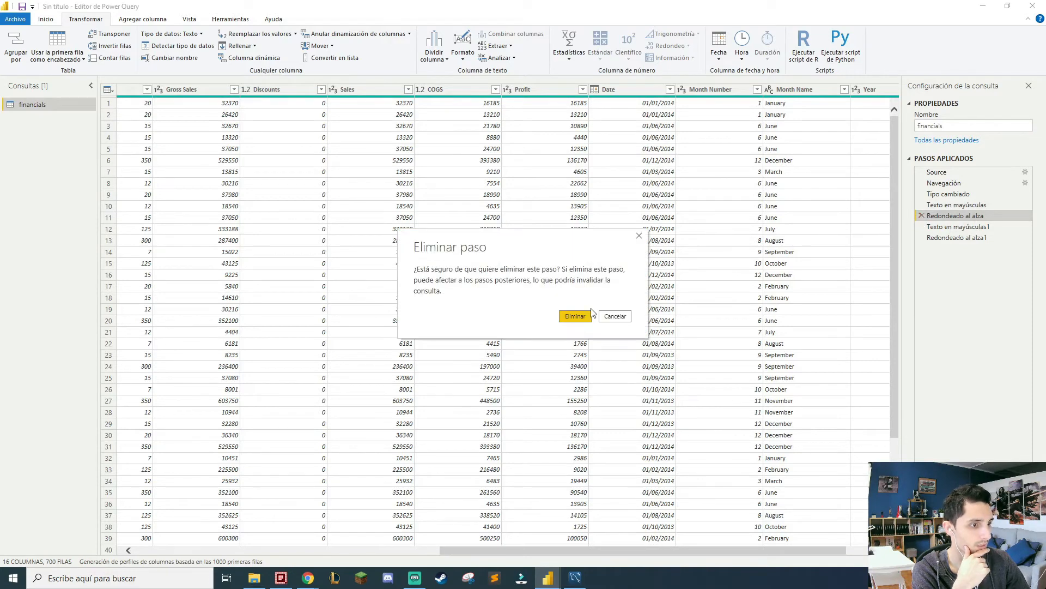
click(587, 317)
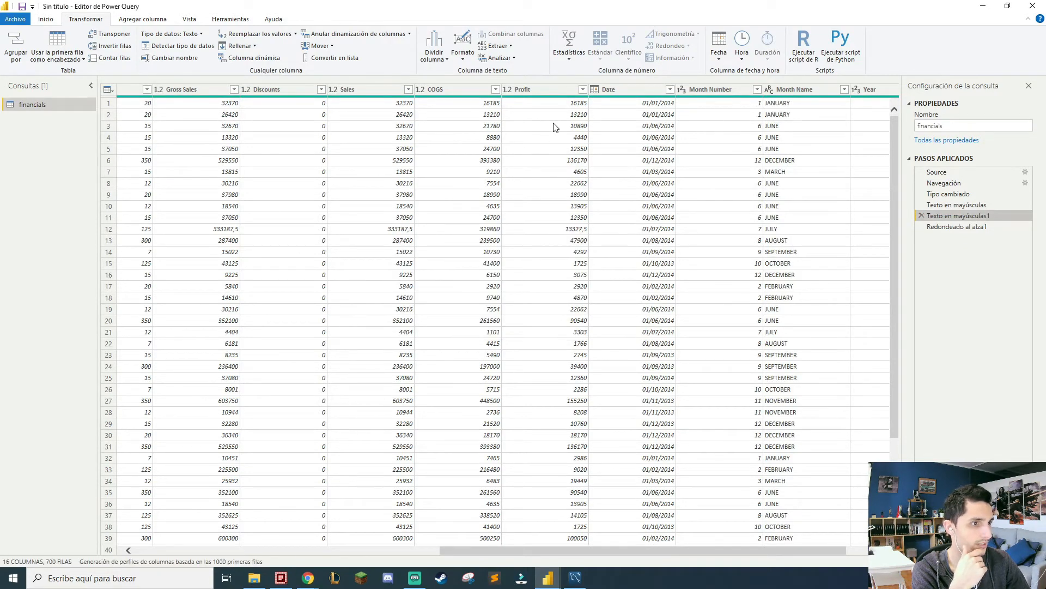
- Close the query editor and apply the pending changes to load the financials table into the report
click(555, 149)
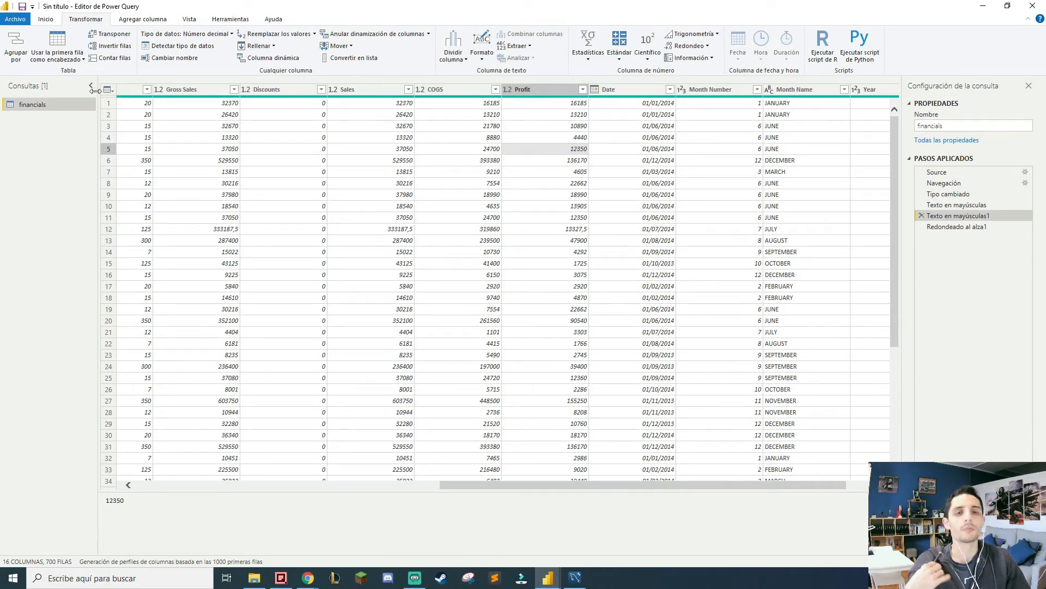
click(46, 19)
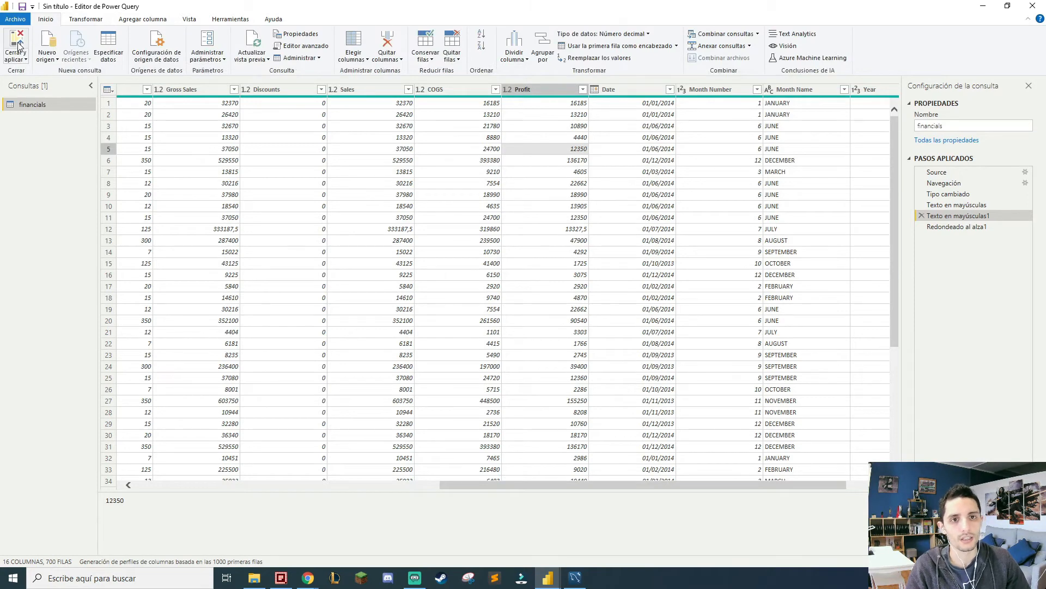
click(18, 46)
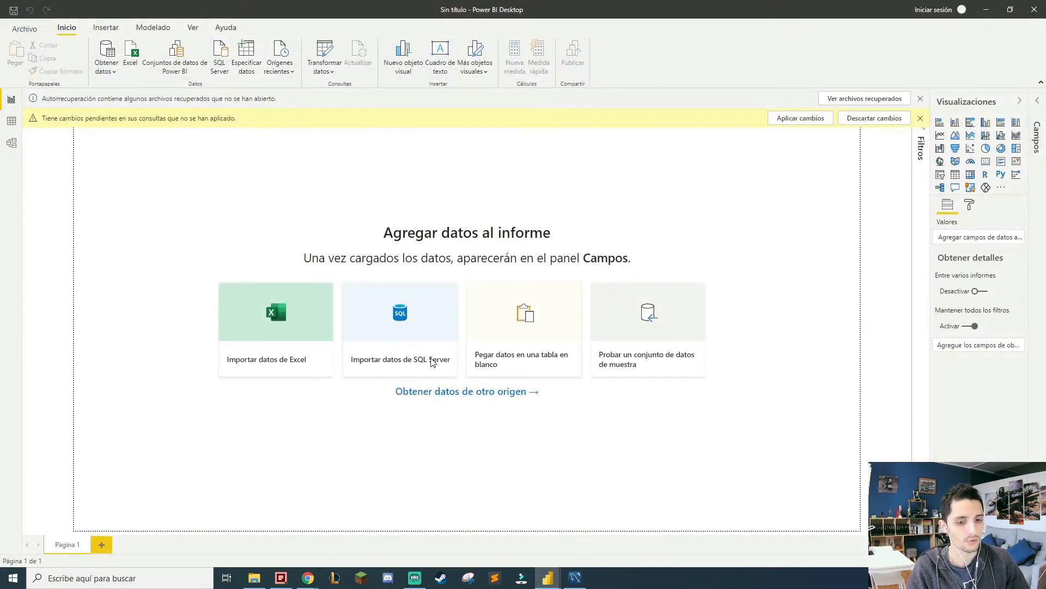
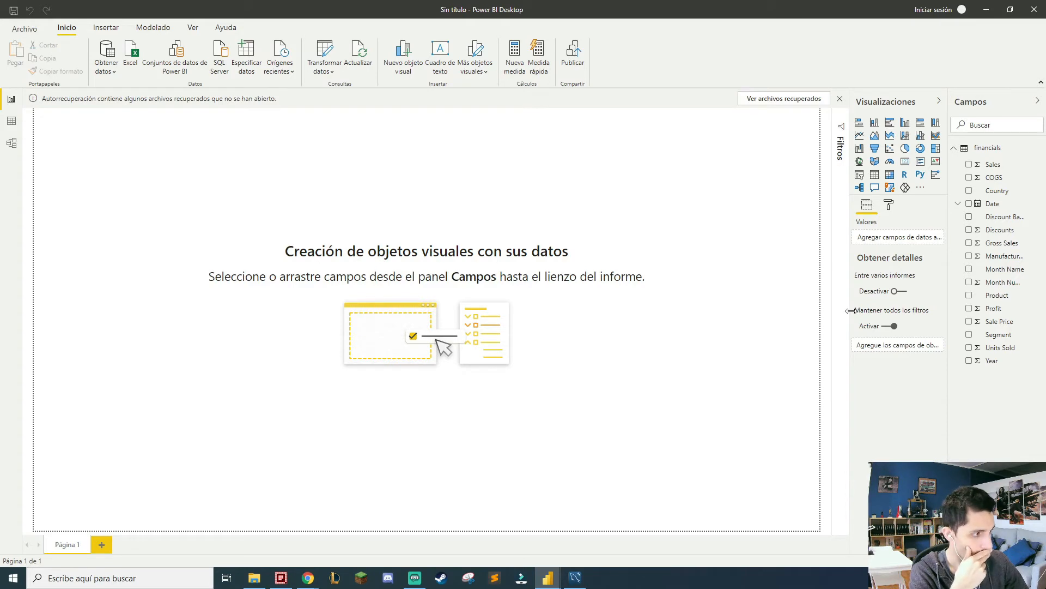
- Create a column chart of Profit on the report page and place it in the canvas's upper-left area
drag(990, 309, 399, 227)
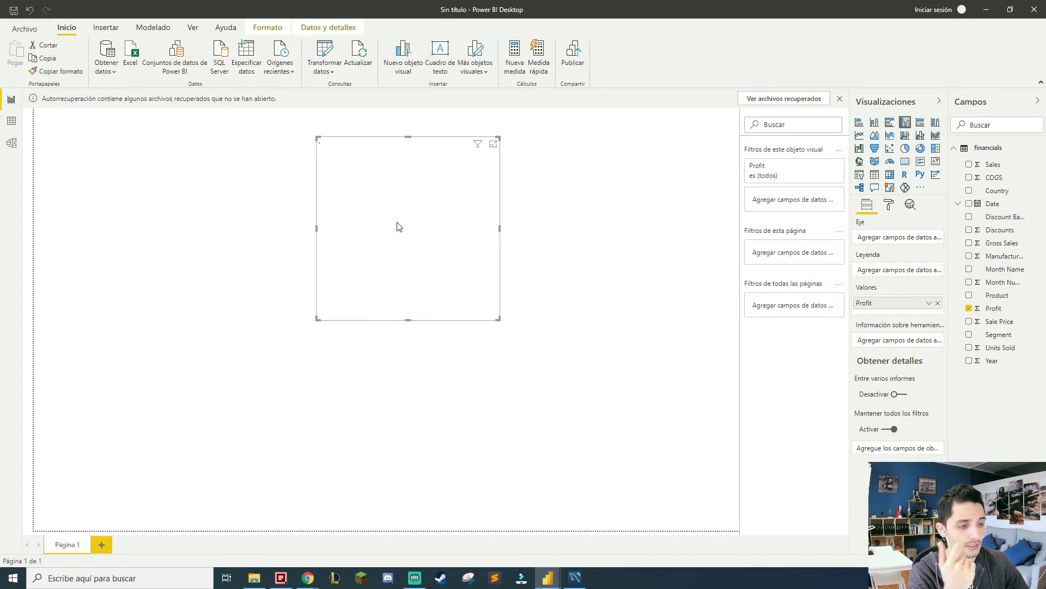
drag(334, 154, 207, 173)
mouse_move(261, 228)
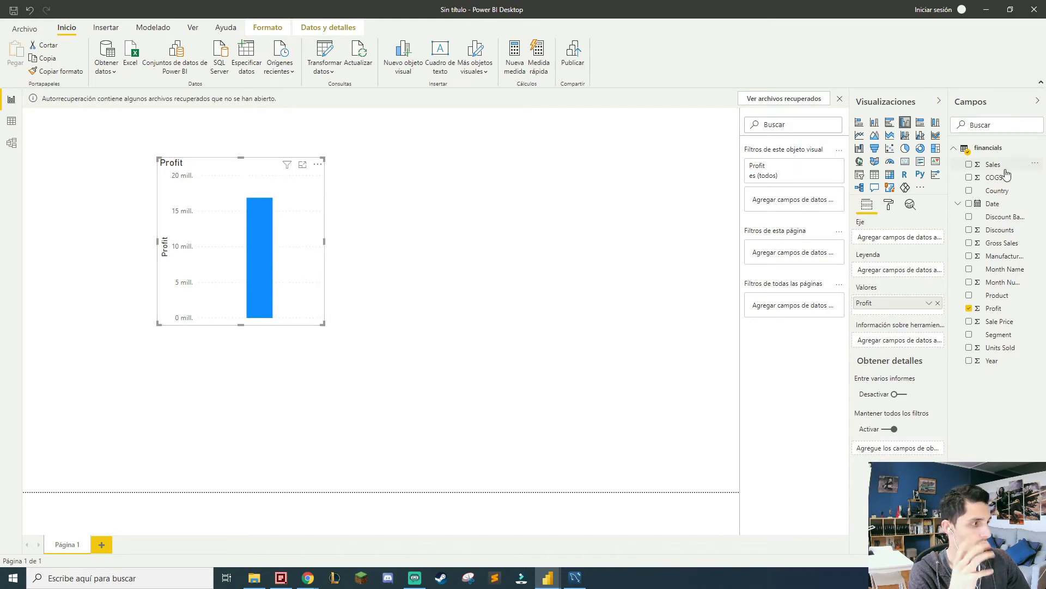
- Add Date to the Profit chart's axis without the Año and Trimestre levels, and widen the chart
drag(992, 204, 901, 238)
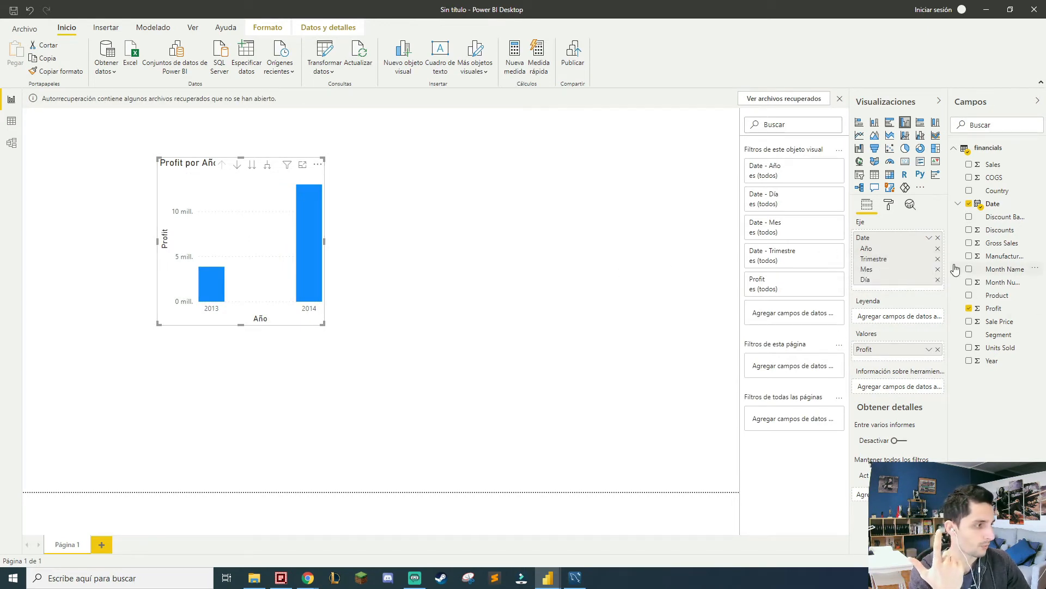
click(937, 248)
click(937, 249)
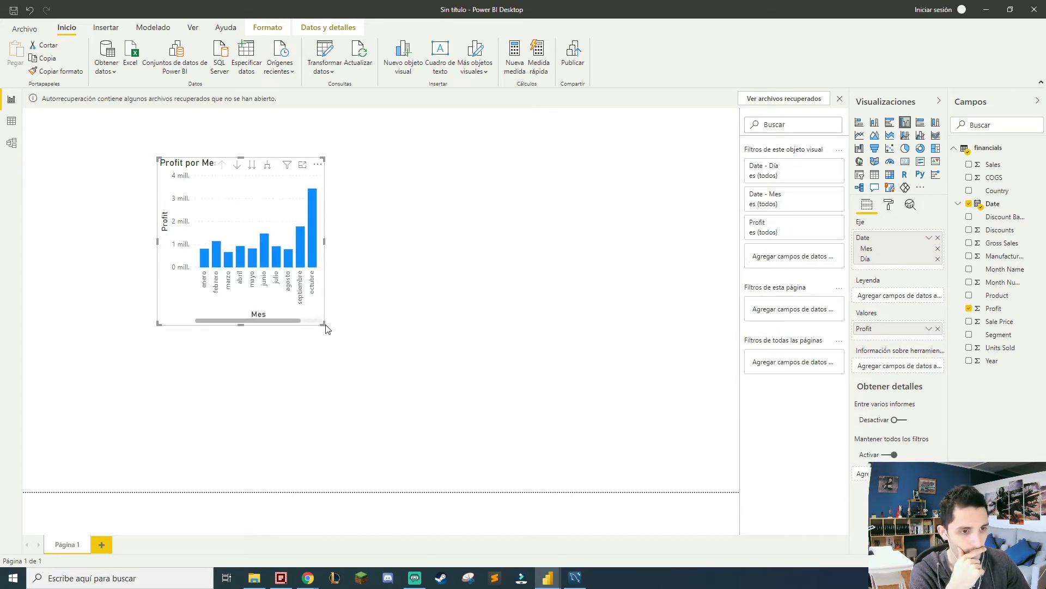
drag(325, 328, 482, 345)
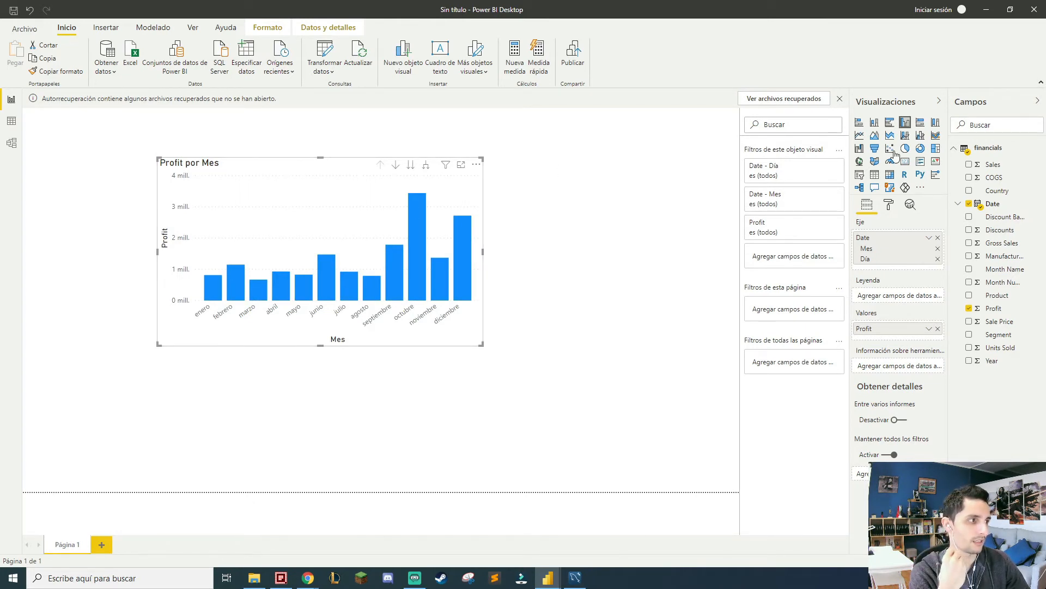
- Change the monthly Profit chart to a line chart and check the values for individual months
click(860, 135)
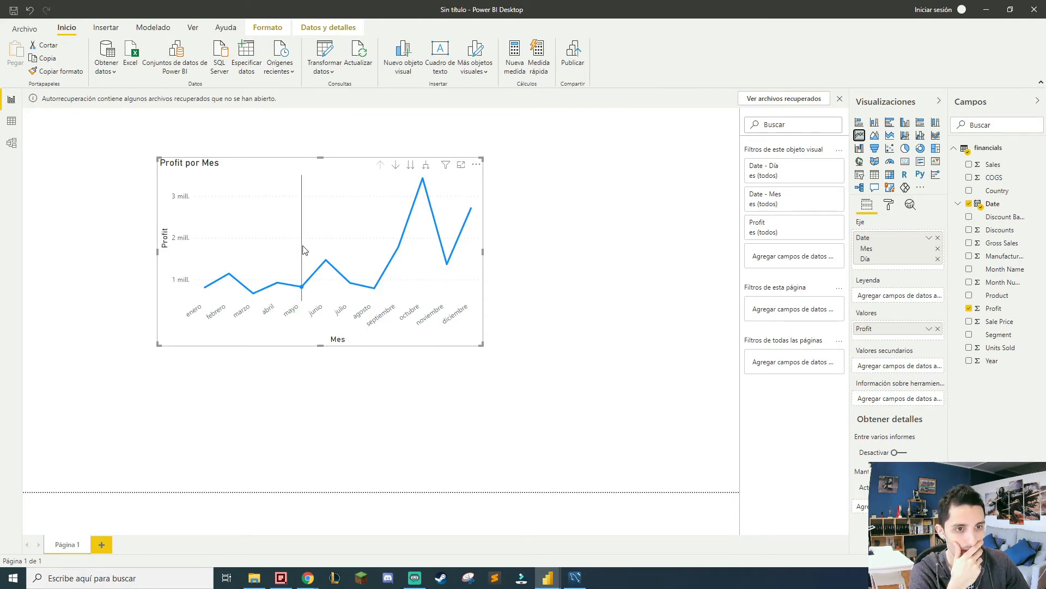
mouse_move(303, 250)
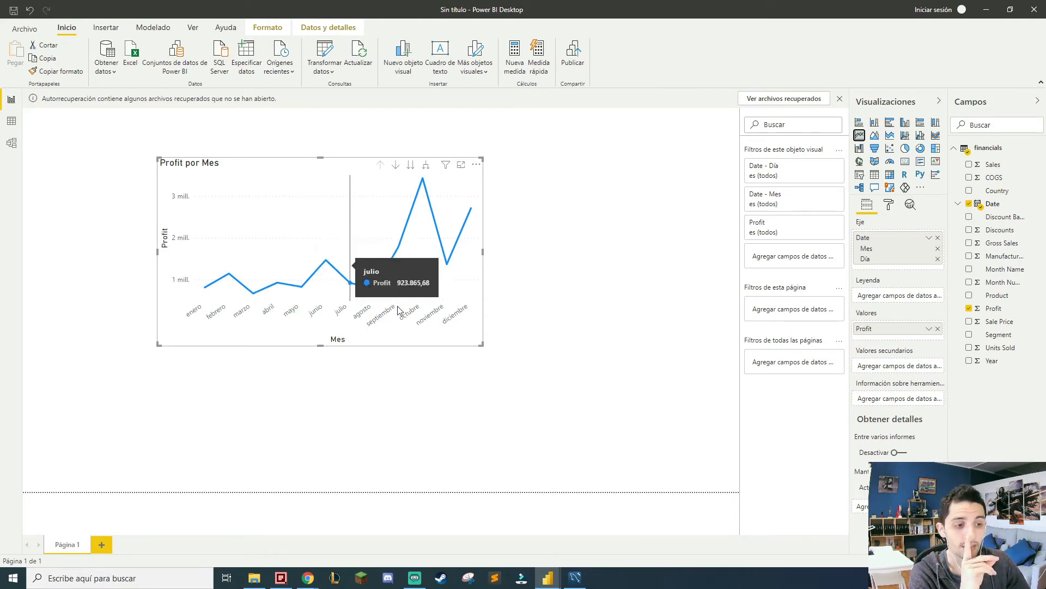
mouse_move(387, 257)
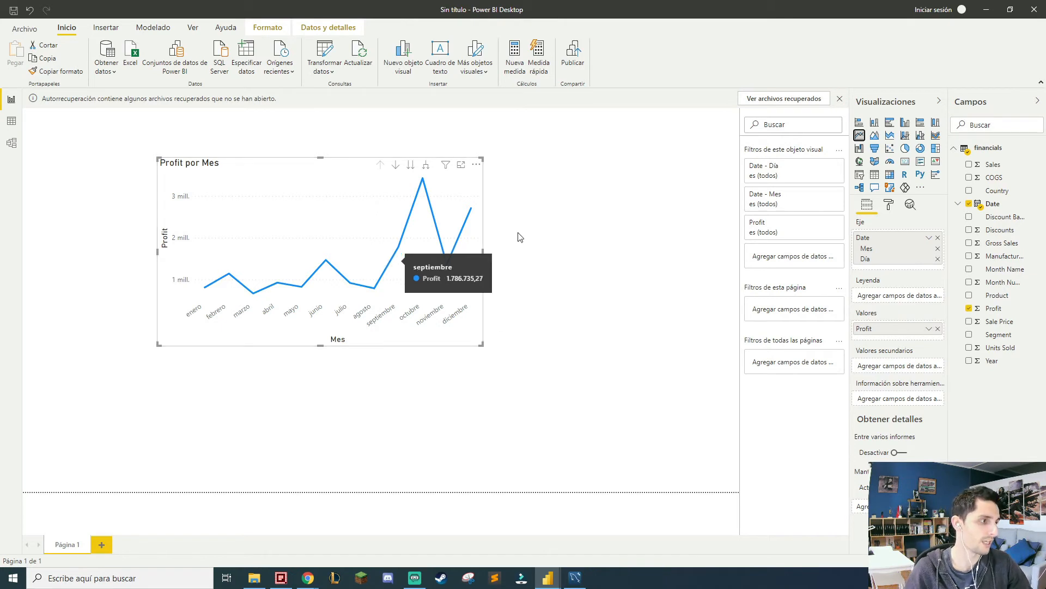
- Add a narrow slicer beside the line chart using the Date field, keeping only its Año level
drag(1001, 206, 70, 198)
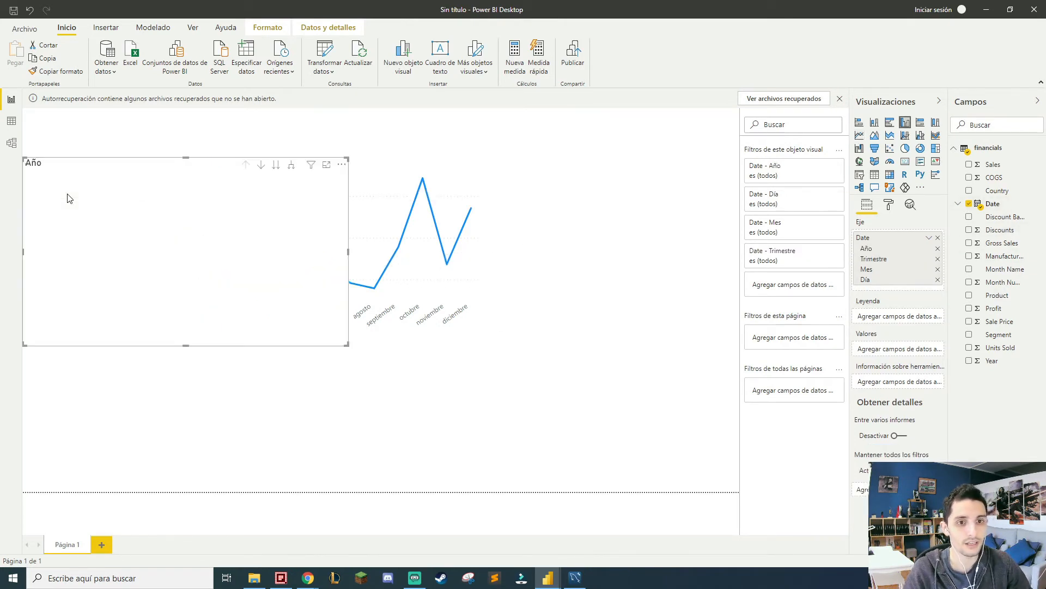
drag(349, 253, 136, 252)
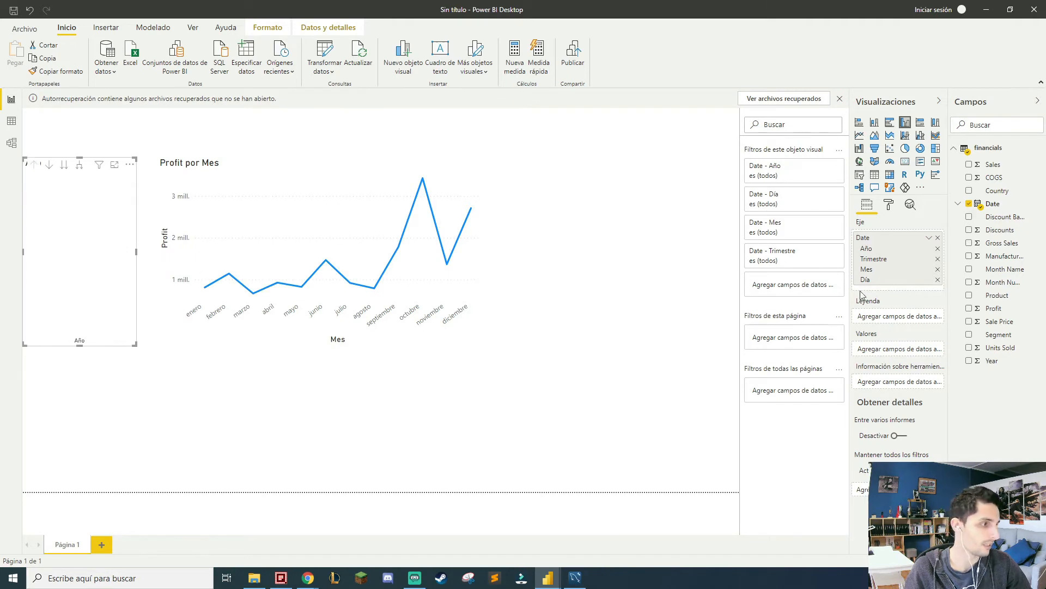
click(938, 258)
click(937, 258)
click(938, 258)
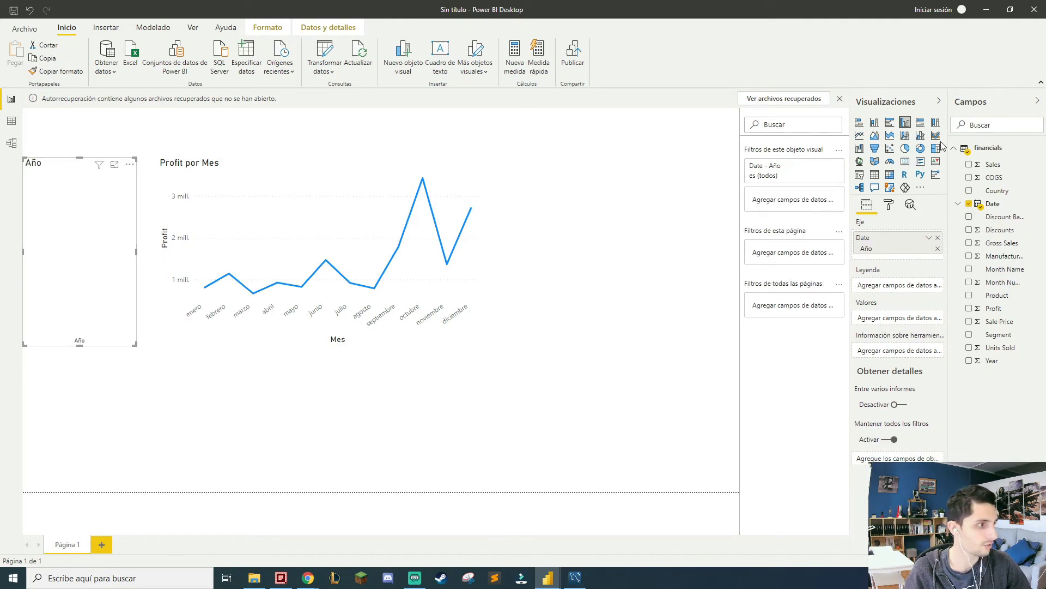
click(859, 174)
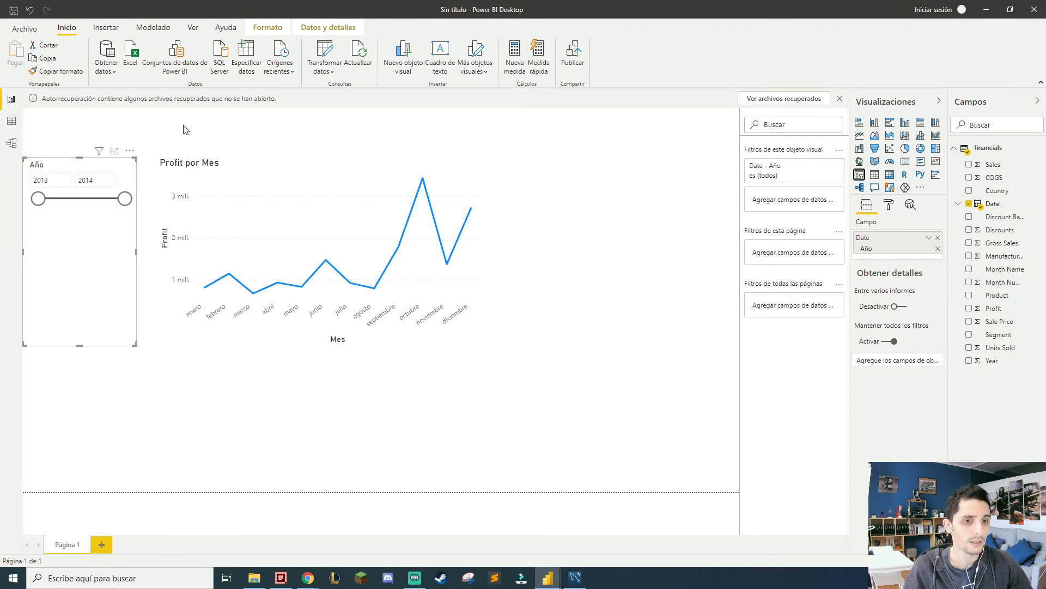
- Reposition the monthly Profit line chart to leave a gap between it and the Año slicer
drag(276, 180, 385, 180)
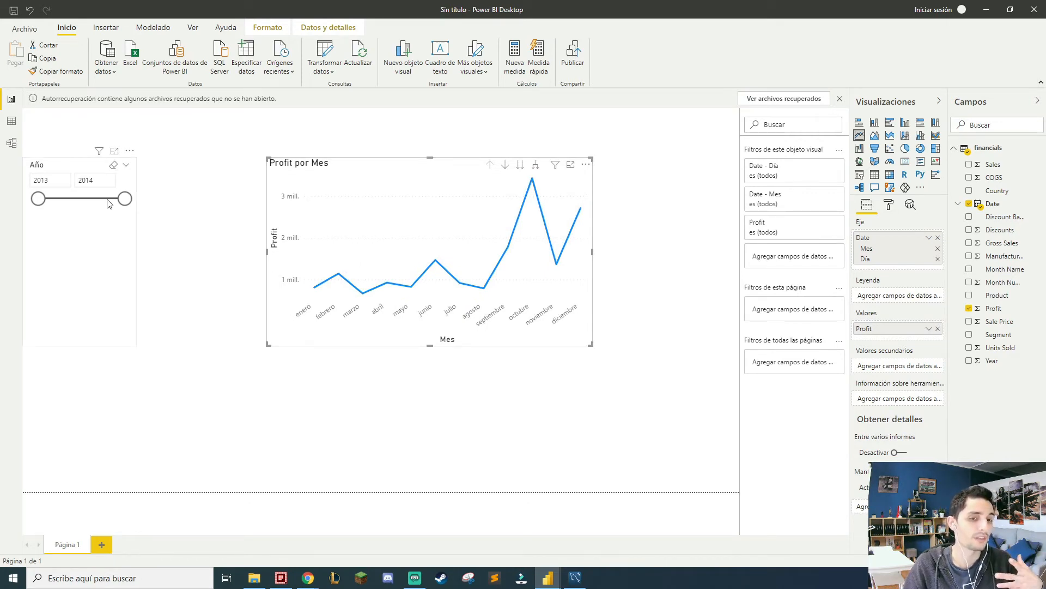
drag(107, 203, 131, 229)
drag(311, 173, 233, 170)
- Go to the data view and add a new calculated table named LU_DATE
click(12, 121)
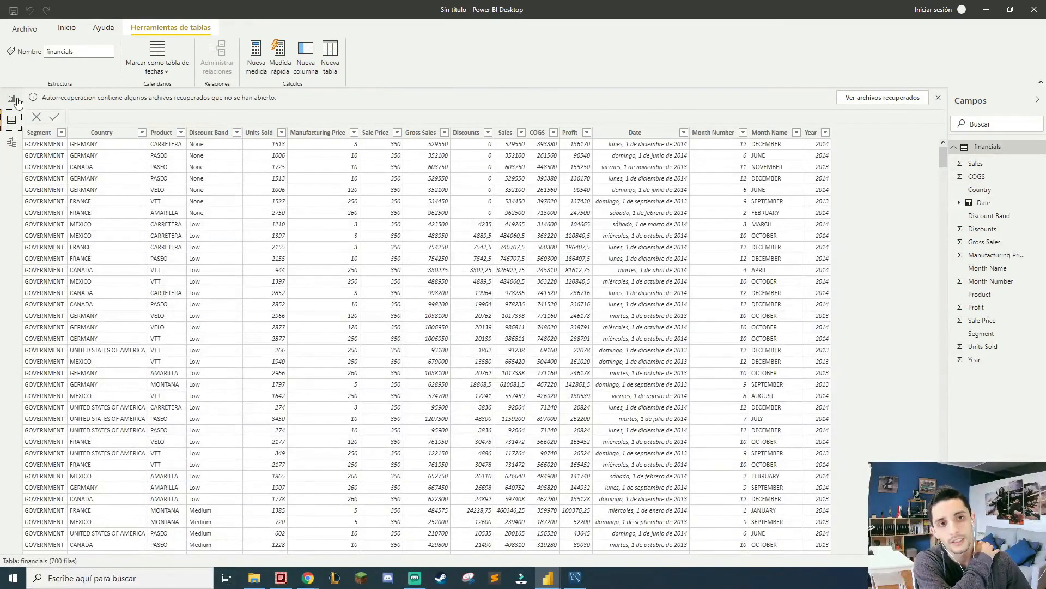
click(11, 99)
click(12, 121)
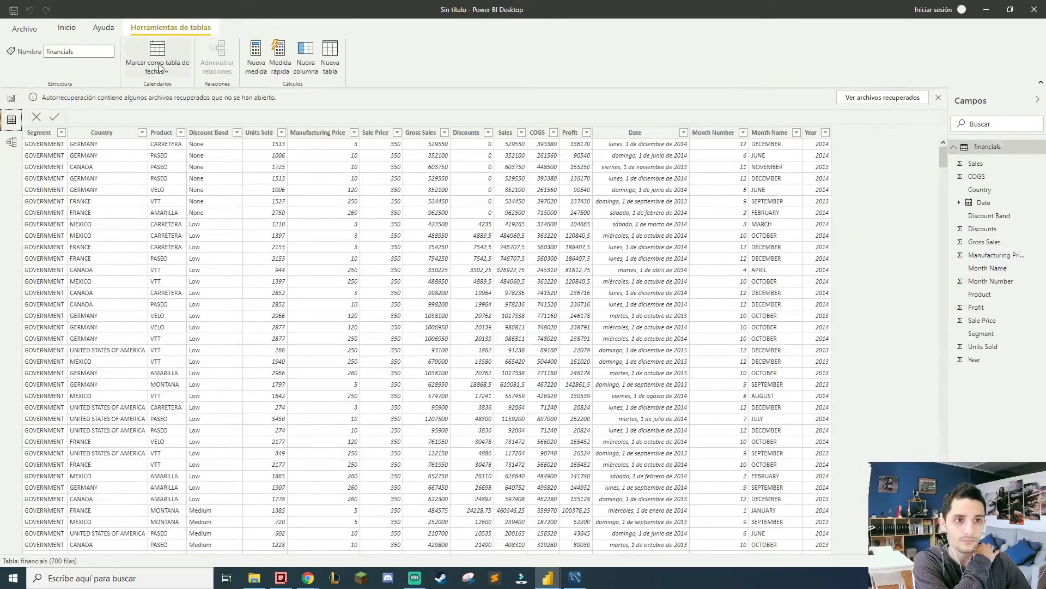
click(66, 27)
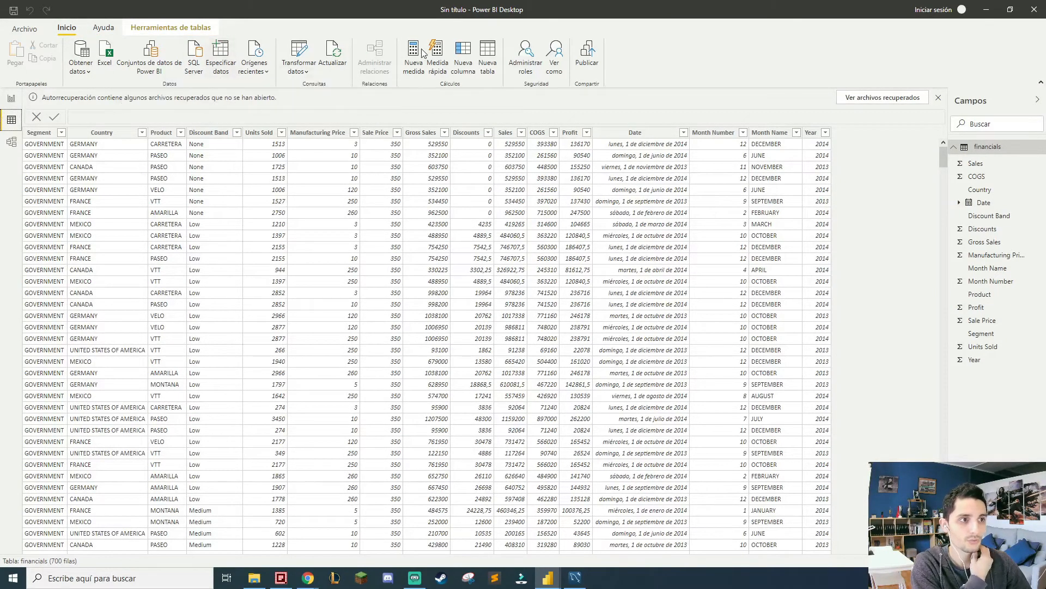
click(494, 58)
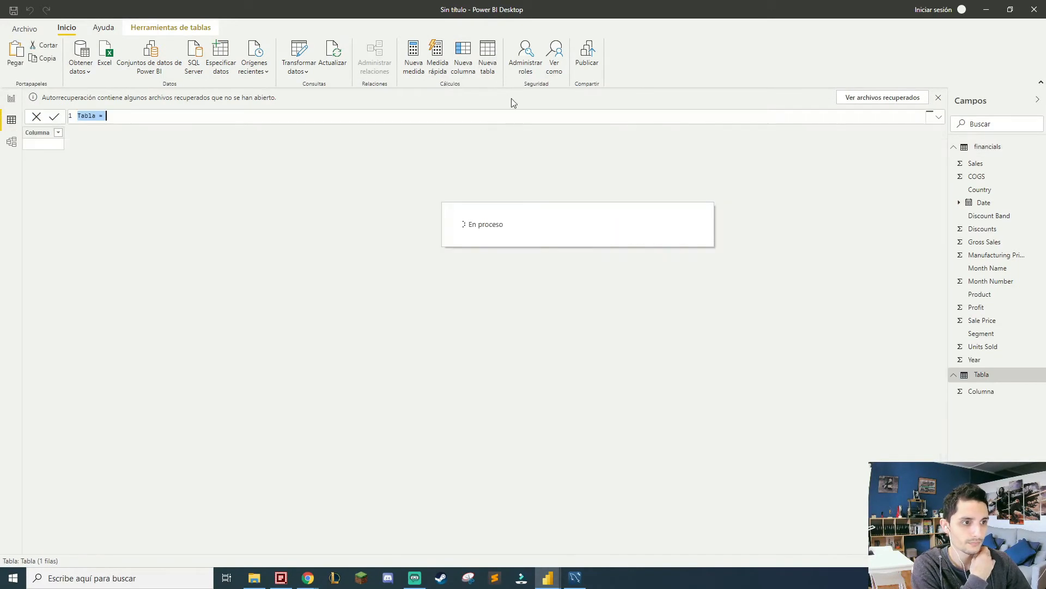
click(161, 115)
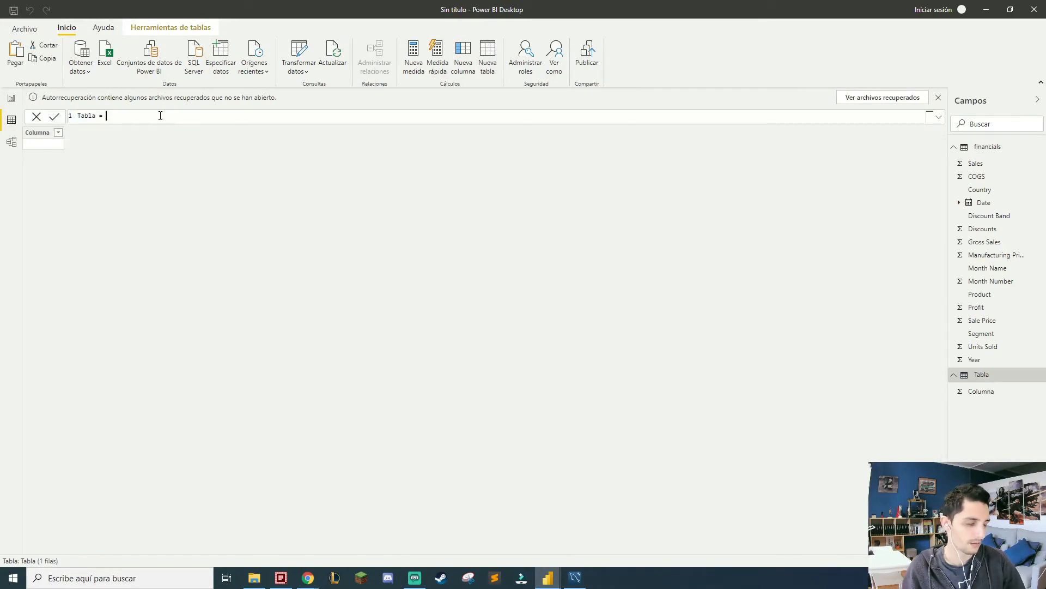
key(ctrl+shift+Right)
key(Delete)
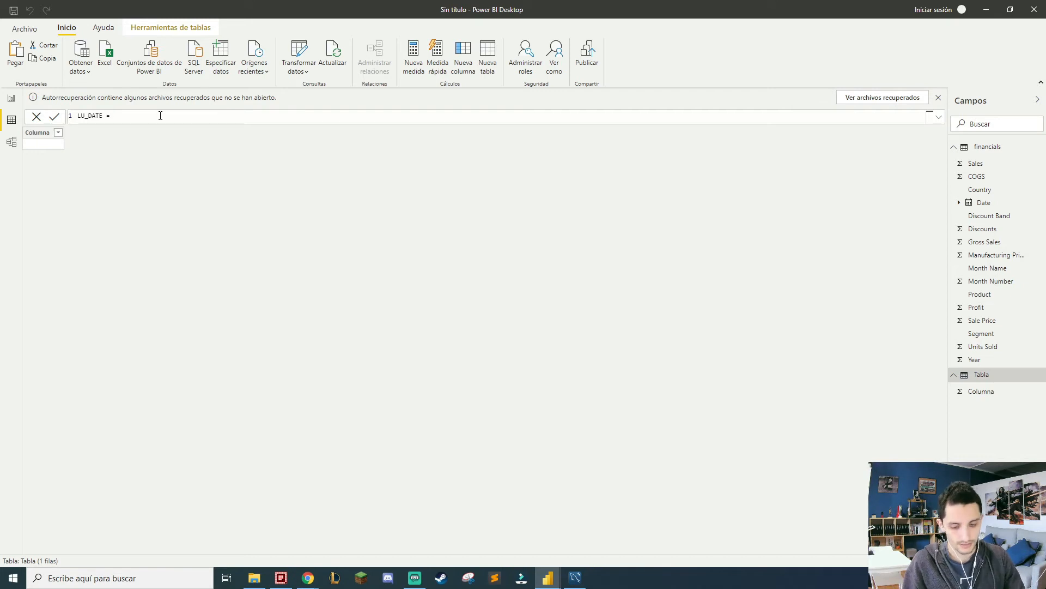
- Start the LU_DATE formula with the CALENDAR function and a nested DATE function for its start date
text(CA)
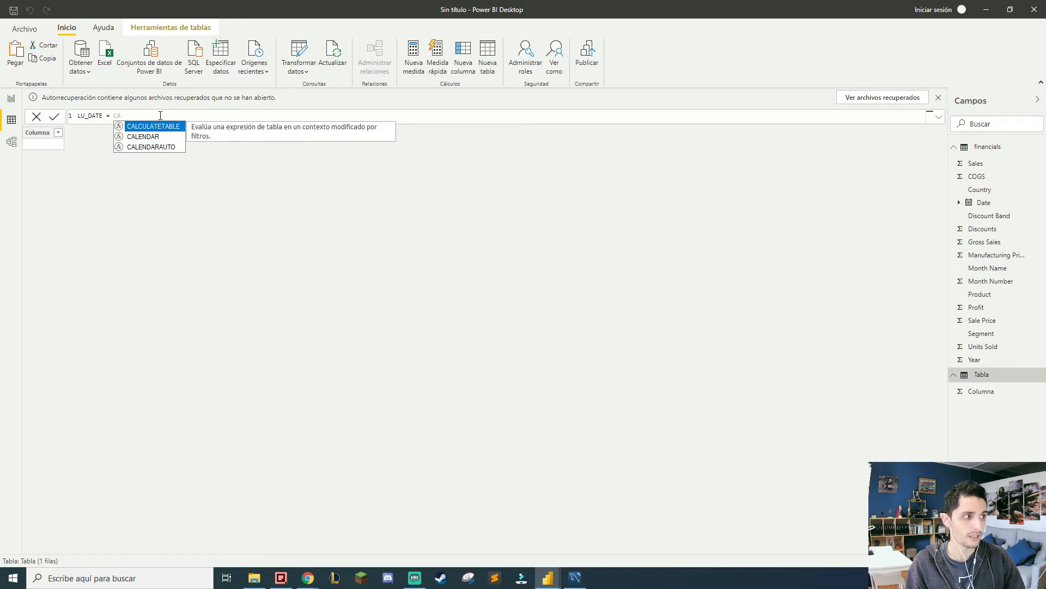
key(Down)
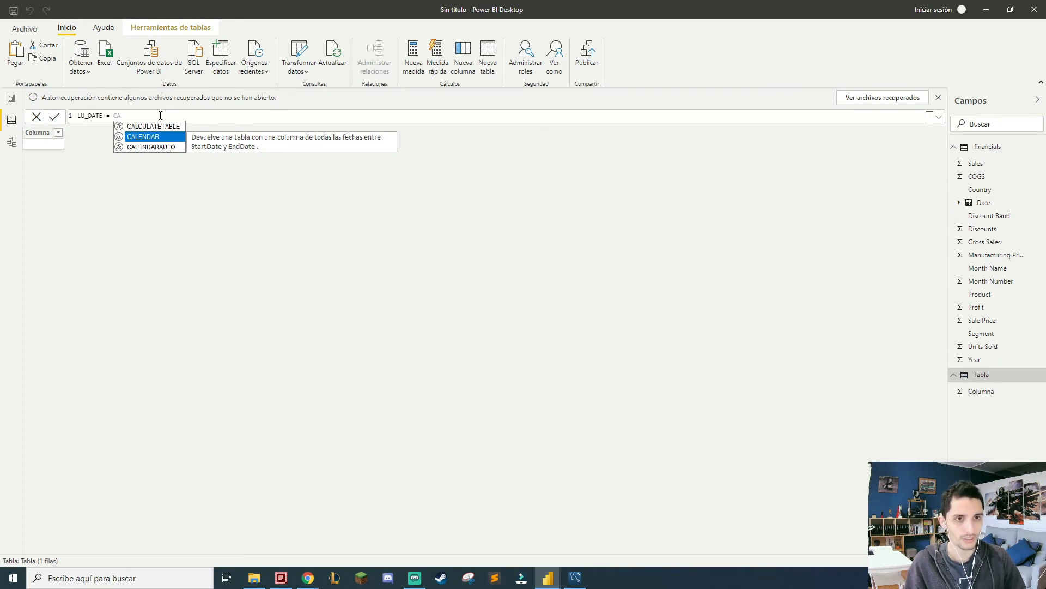
key(Tab)
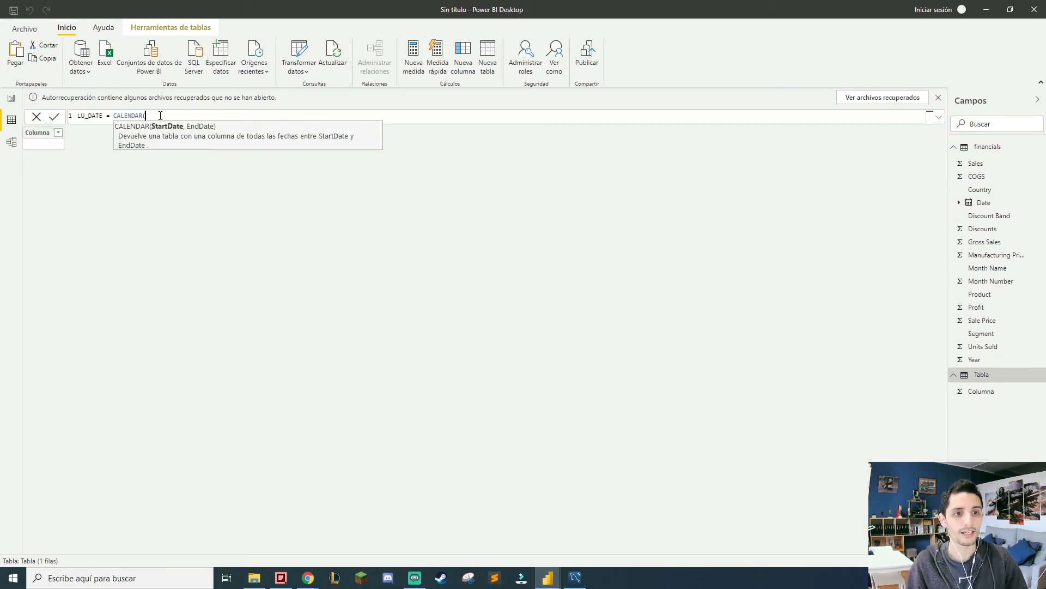
text(DATE()
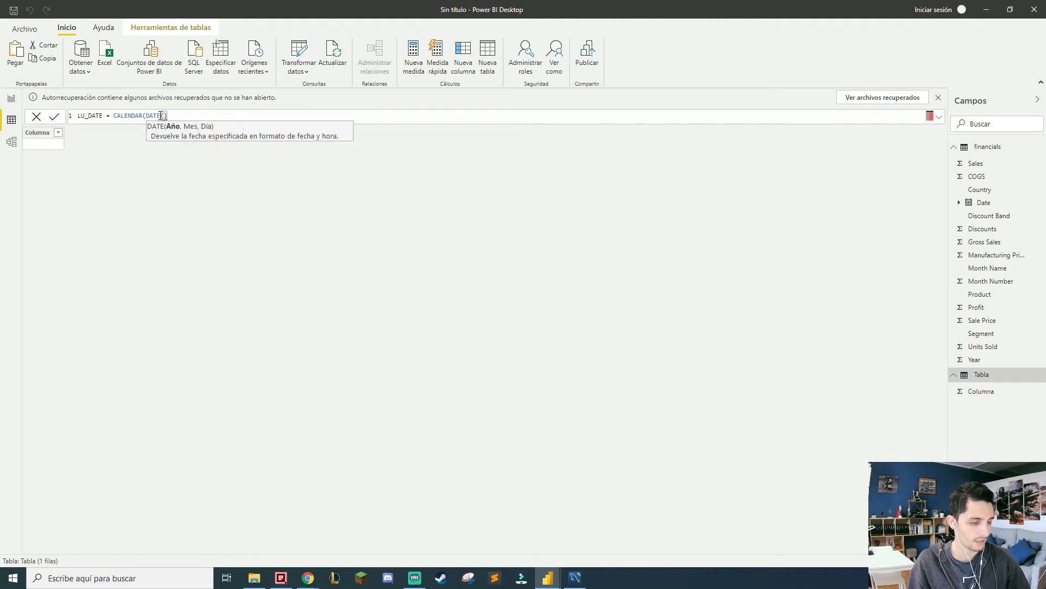
text()))
click(11, 119)
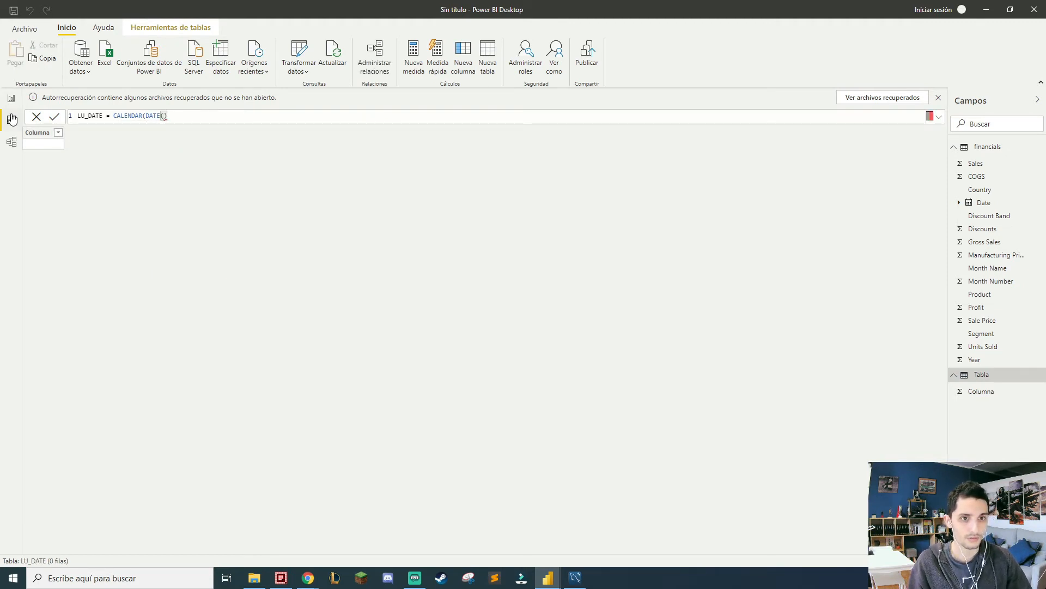
- Fill in the start date of the CALENDAR formula as DATE(2014,01,01)
click(165, 116)
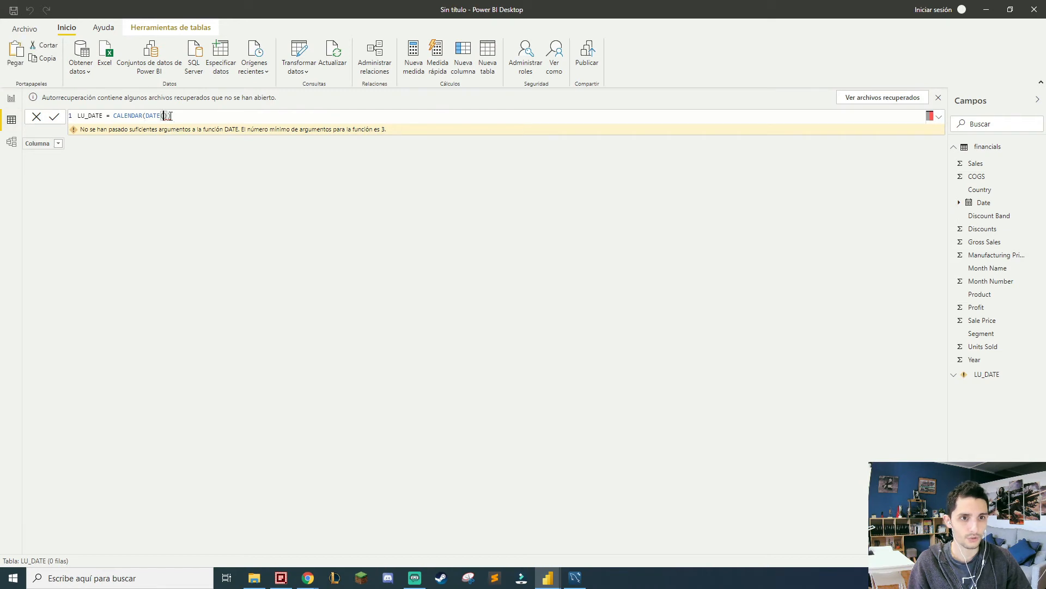
text(20)
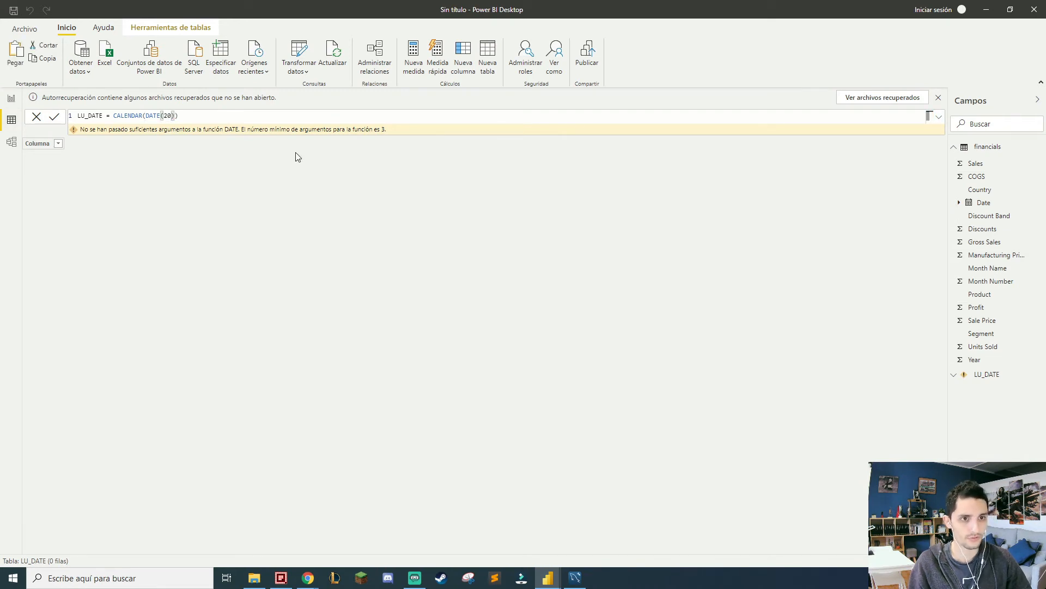
text(14,)
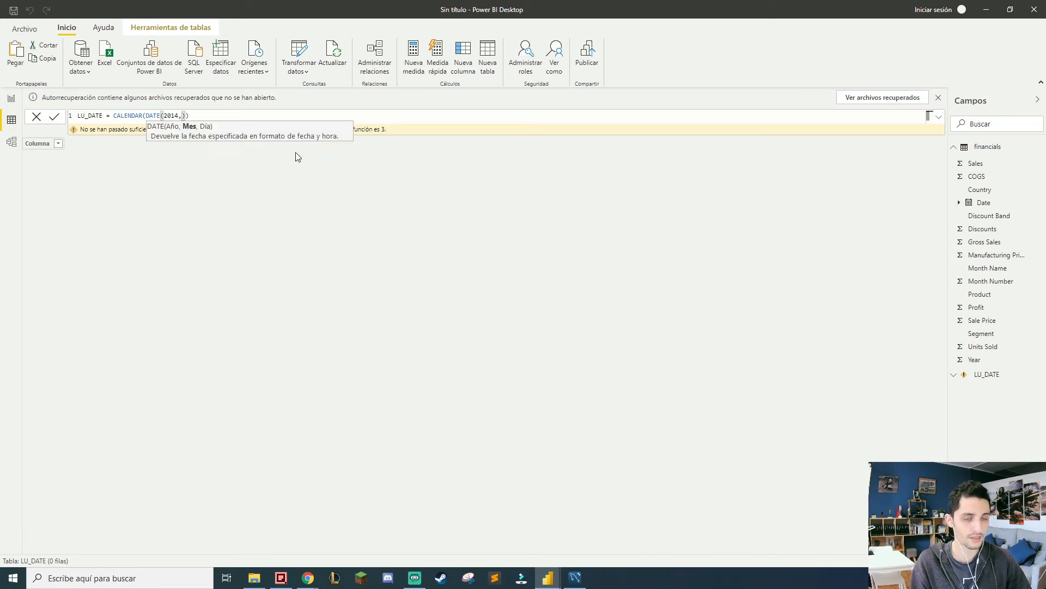
text(01,01))
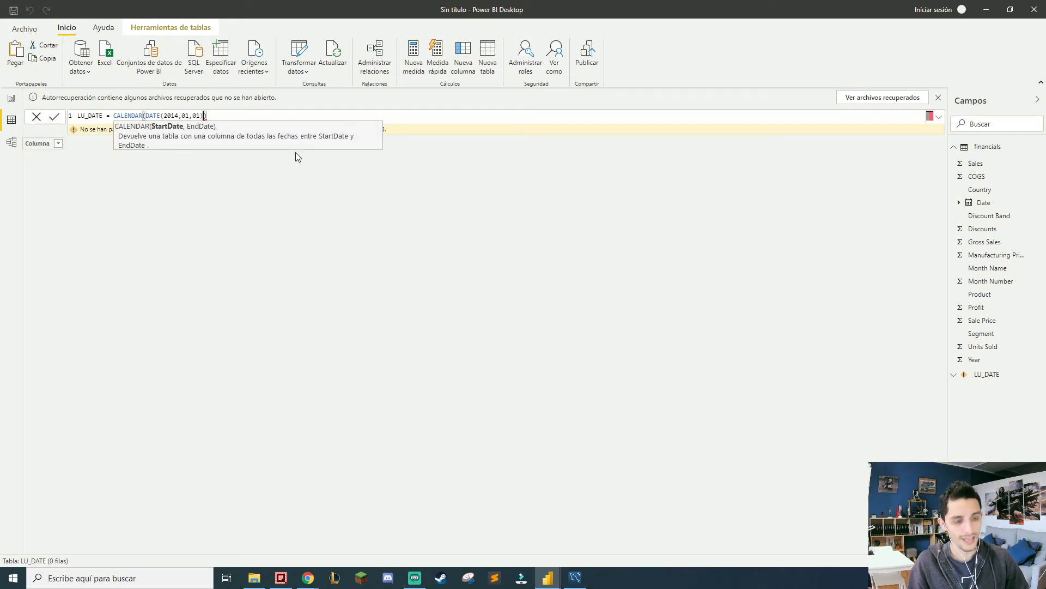
- Complete the LU_DATE CALENDAR formula with DATE(2015,12,31) as its end date and commit it
text(,DATE)
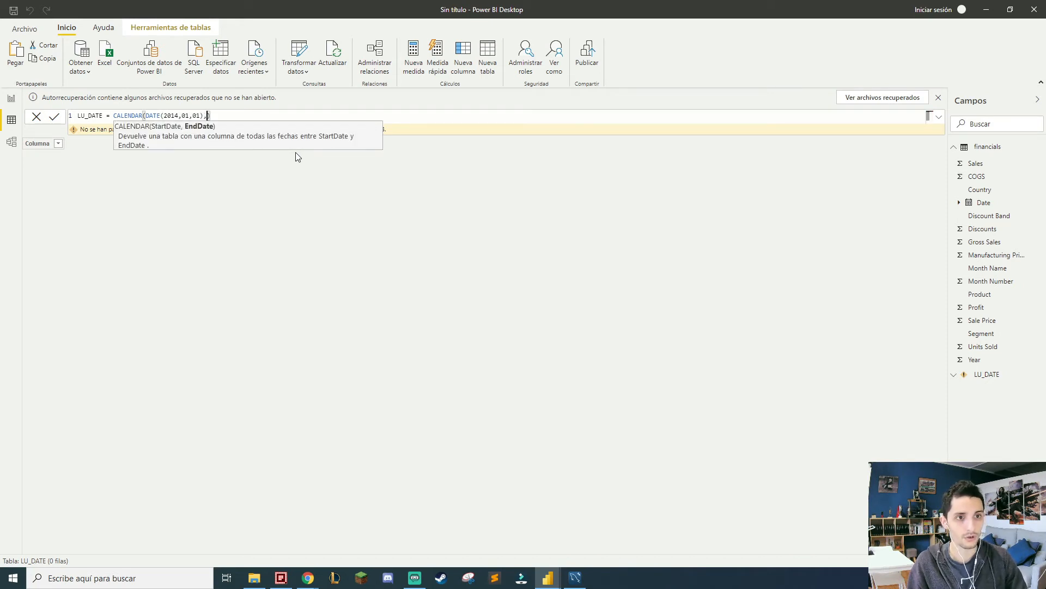
text(()
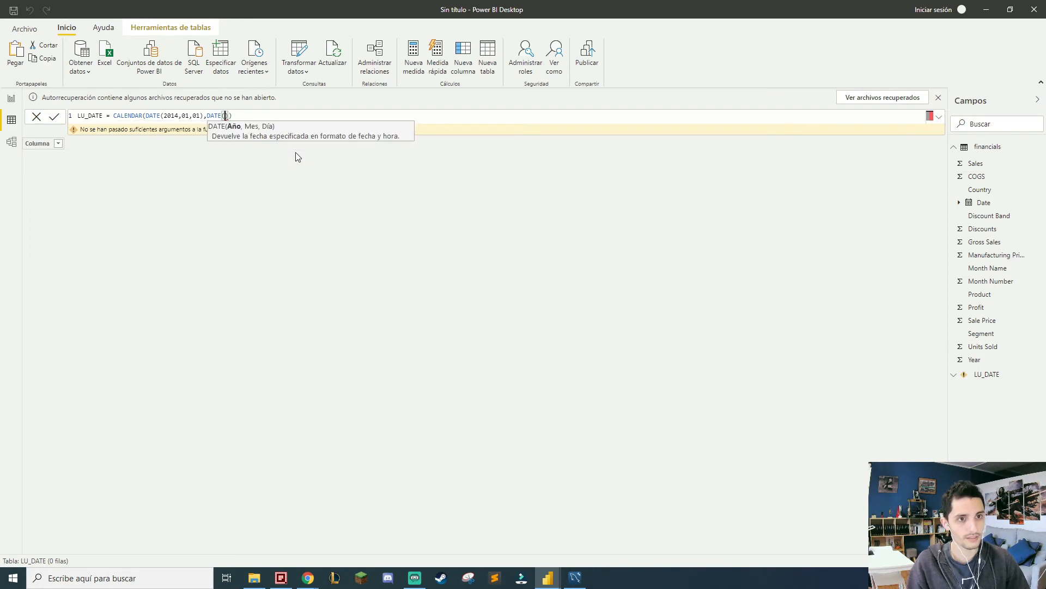
text(2015,)
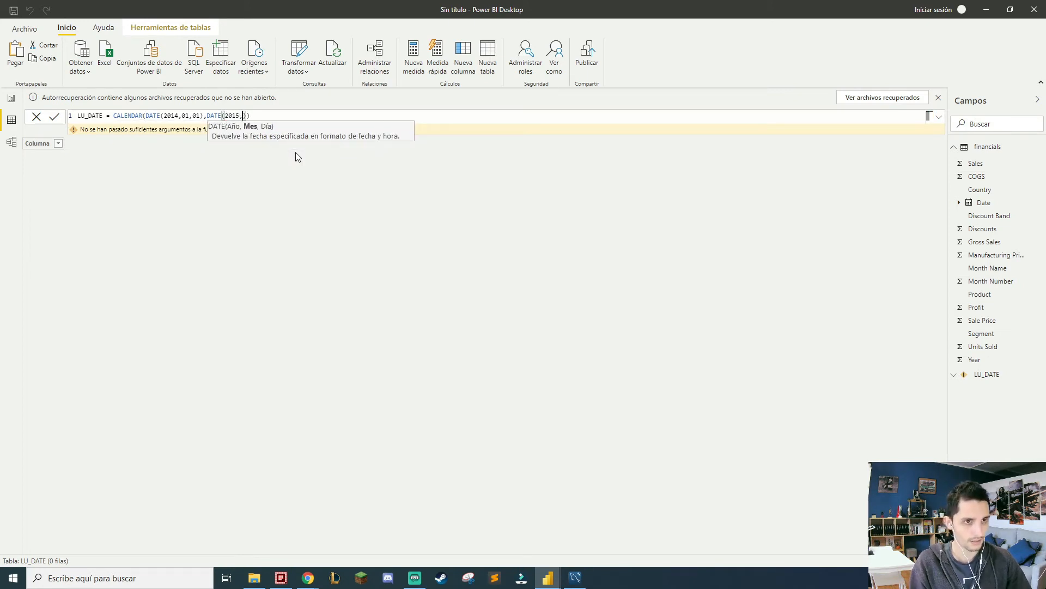
text(12,31)
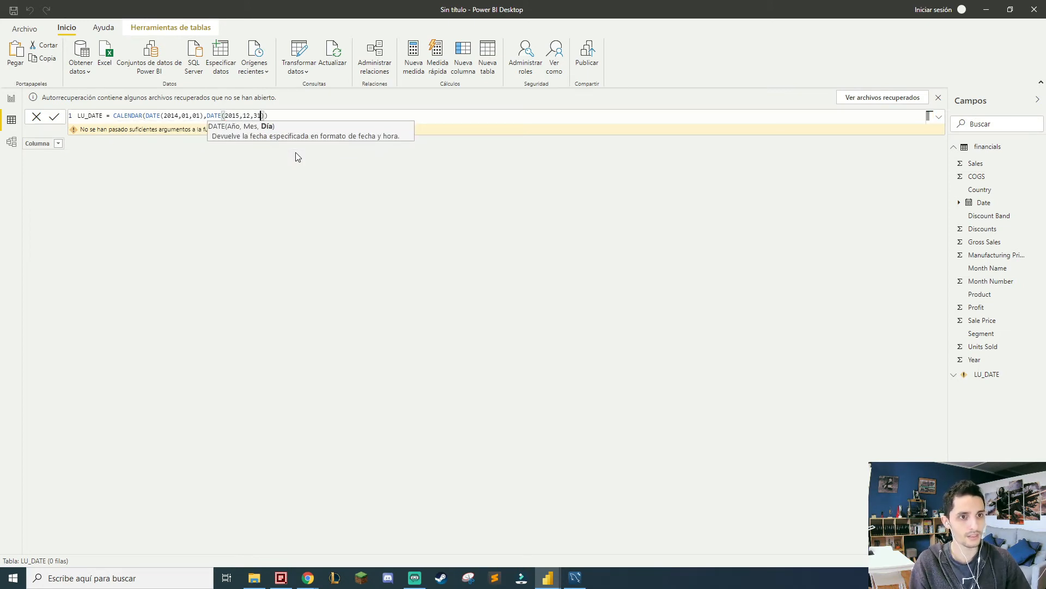
text()))
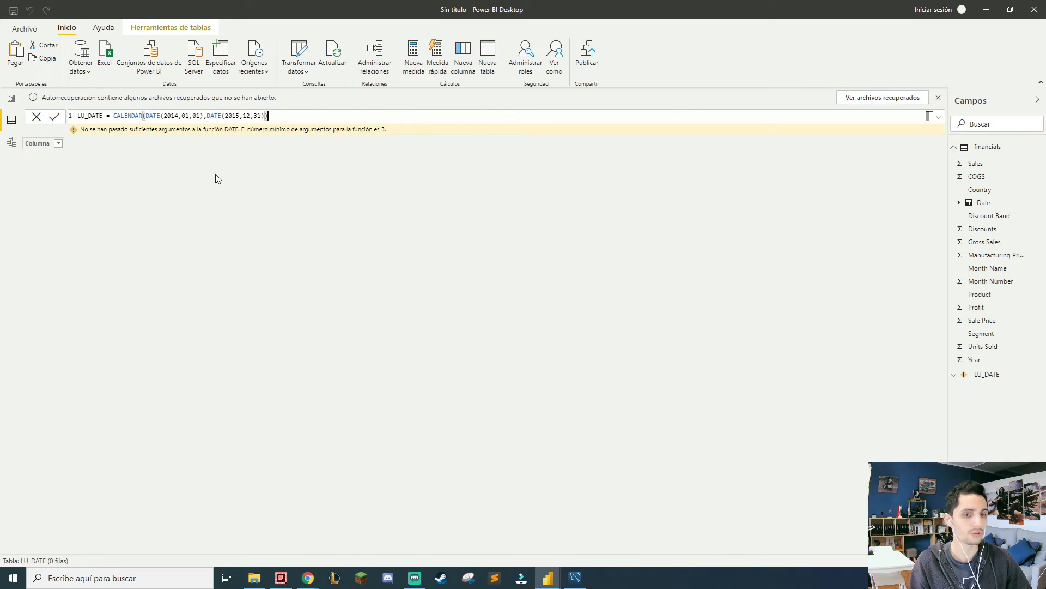
click(54, 117)
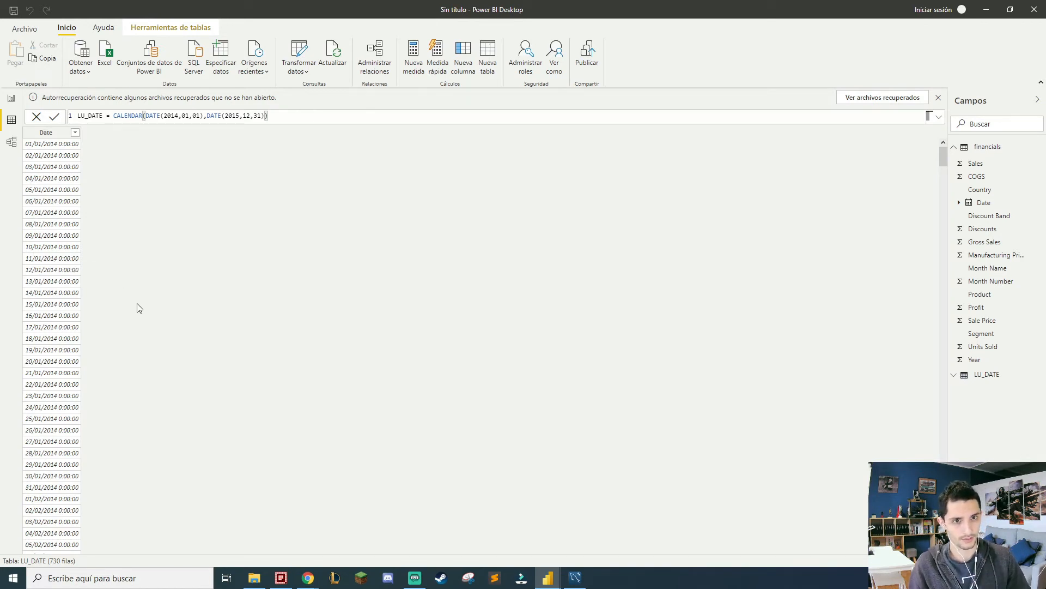
- Go to the report view and reduce the Año slicer's date hierarchy to only the Día level
click(12, 100)
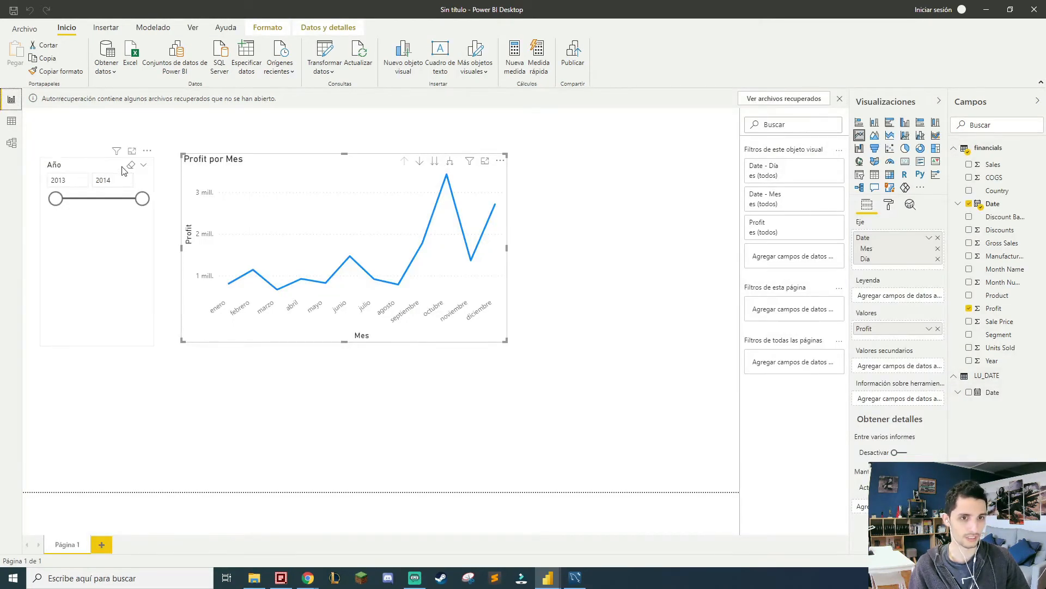
click(140, 187)
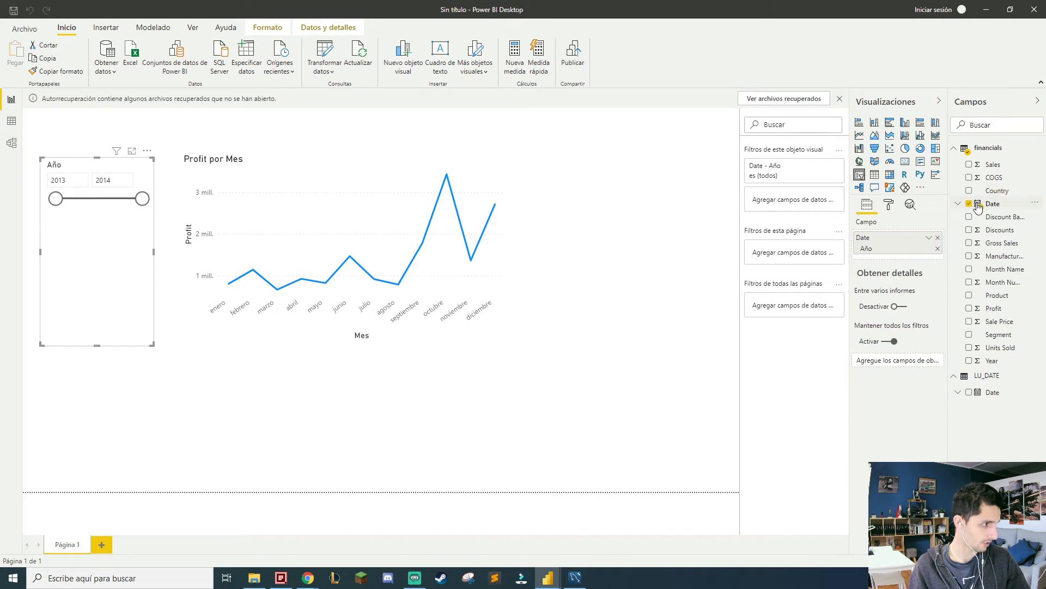
click(929, 238)
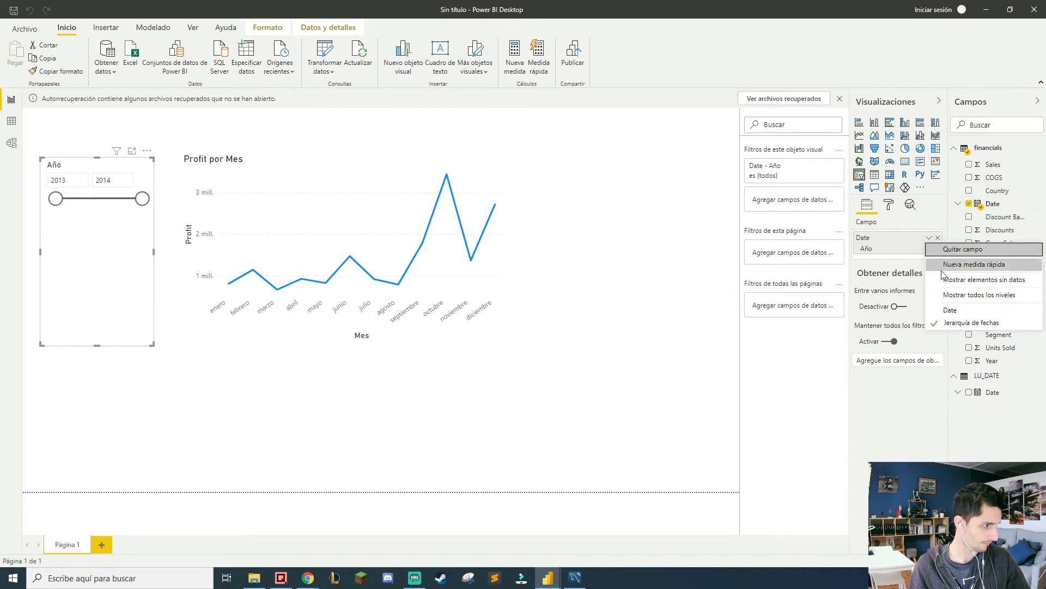
click(951, 295)
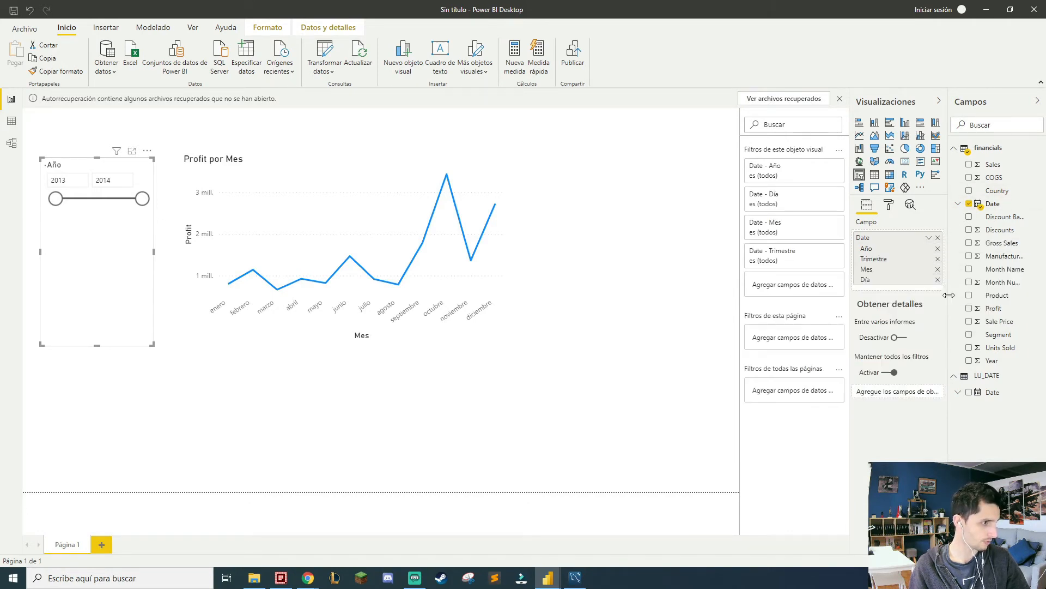
click(938, 269)
click(938, 259)
click(938, 248)
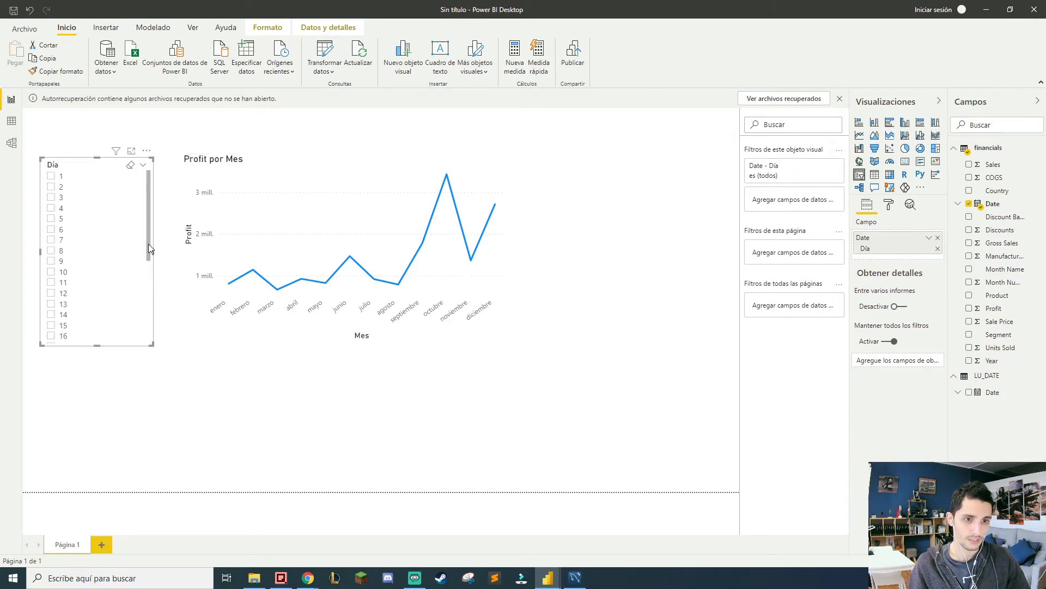
drag(149, 248, 145, 346)
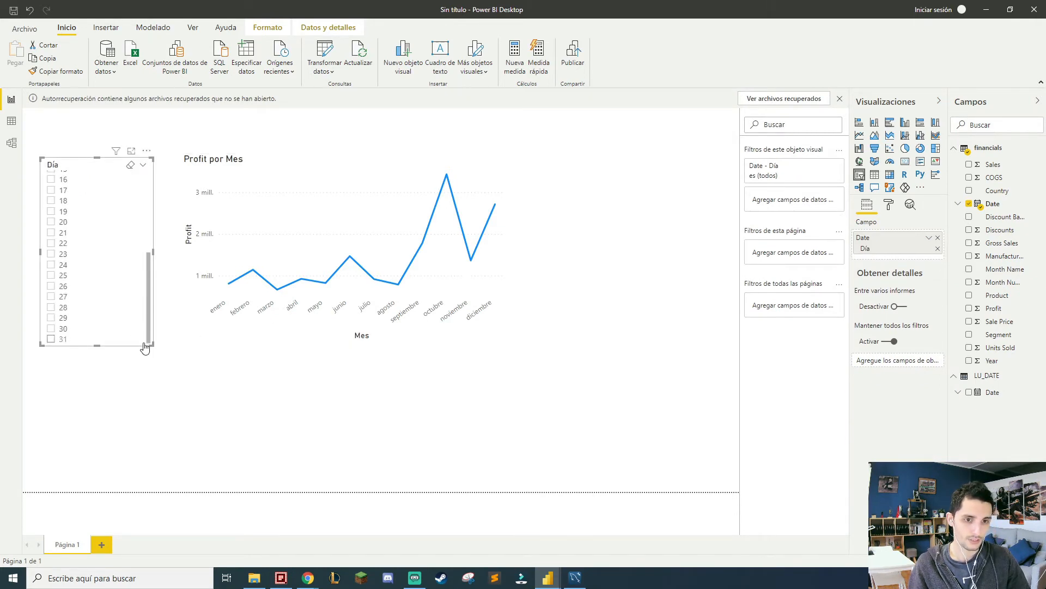
- Restore all date hierarchy levels in the slicer and select Trim. 1 of 2013
click(929, 238)
click(899, 322)
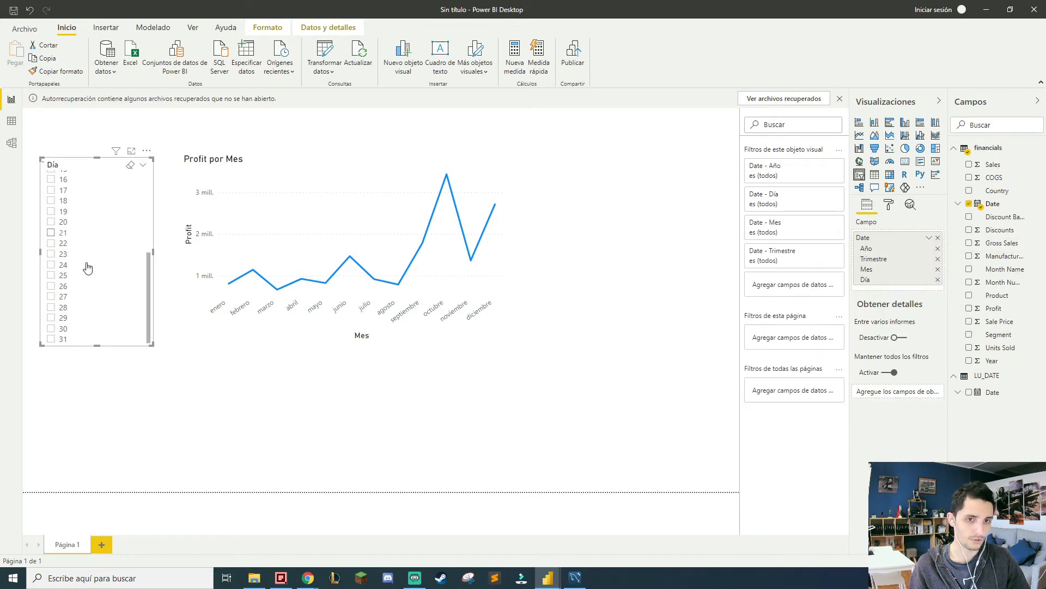
click(52, 186)
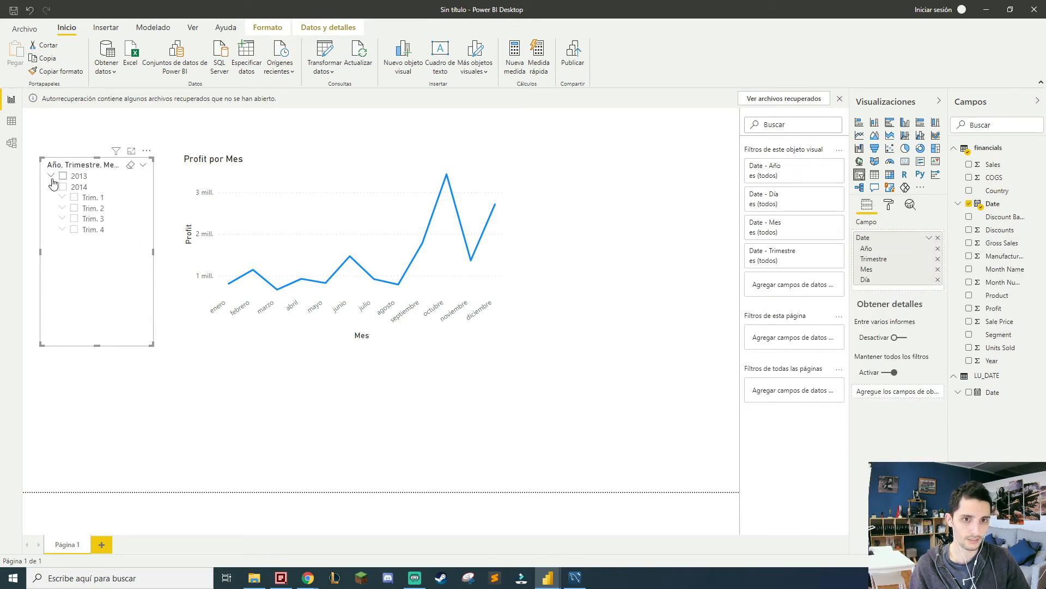
click(51, 176)
click(74, 187)
click(62, 187)
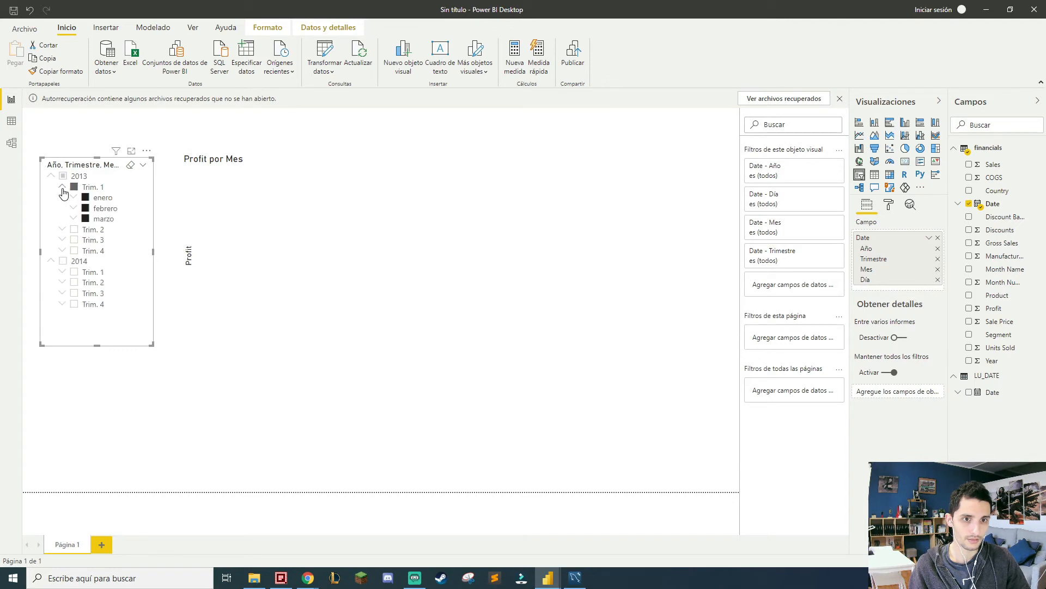
- Expand enero, febrero and marzo of 2013 in the slicer and examine the days listed under each month
click(73, 197)
scroll(135, 334, down, 3)
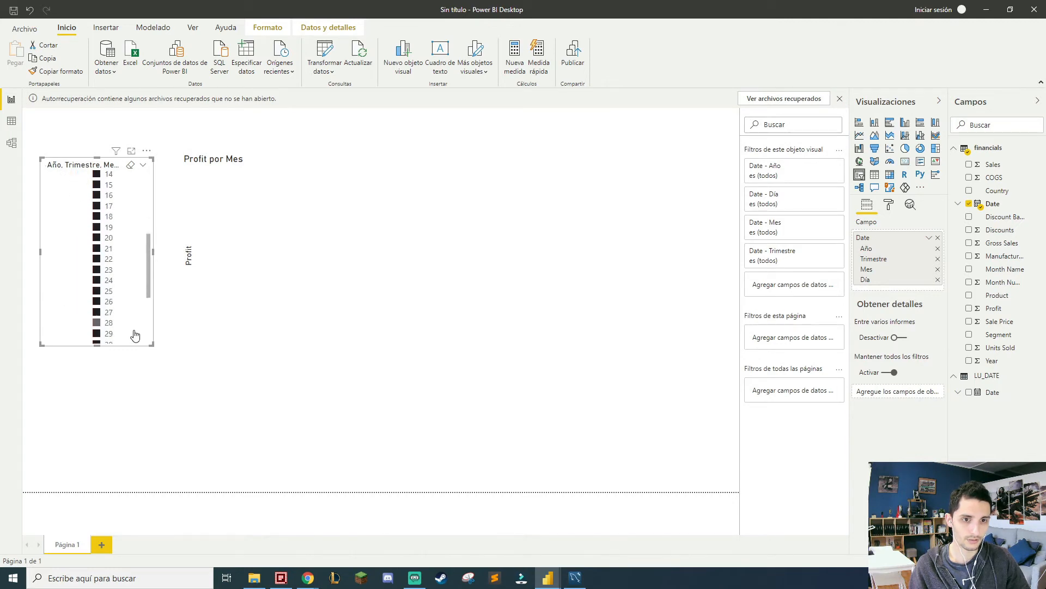
scroll(135, 334, down, 3)
click(74, 243)
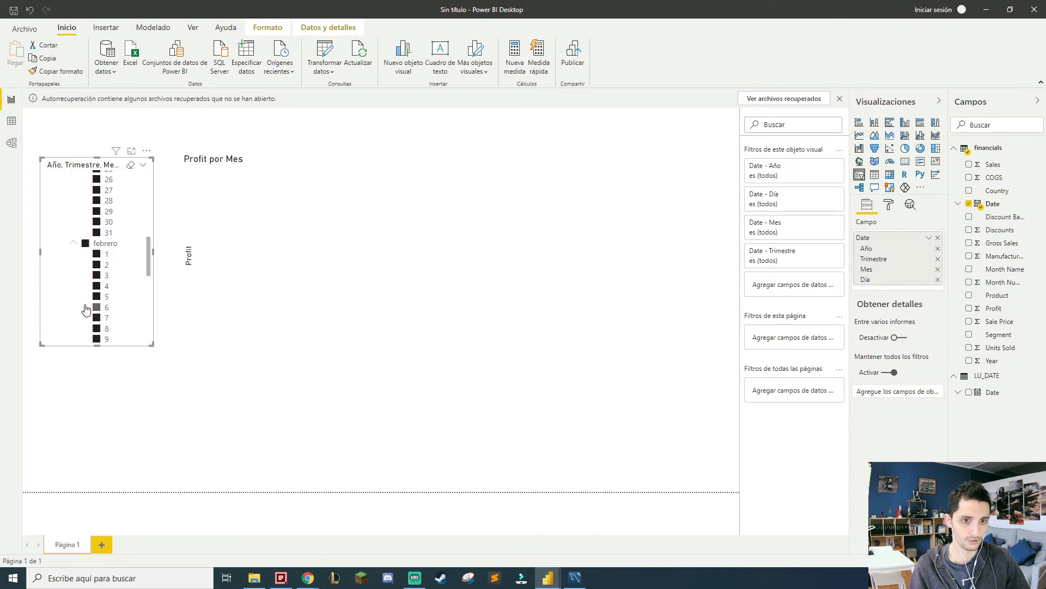
scroll(86, 309, down, 5)
click(74, 256)
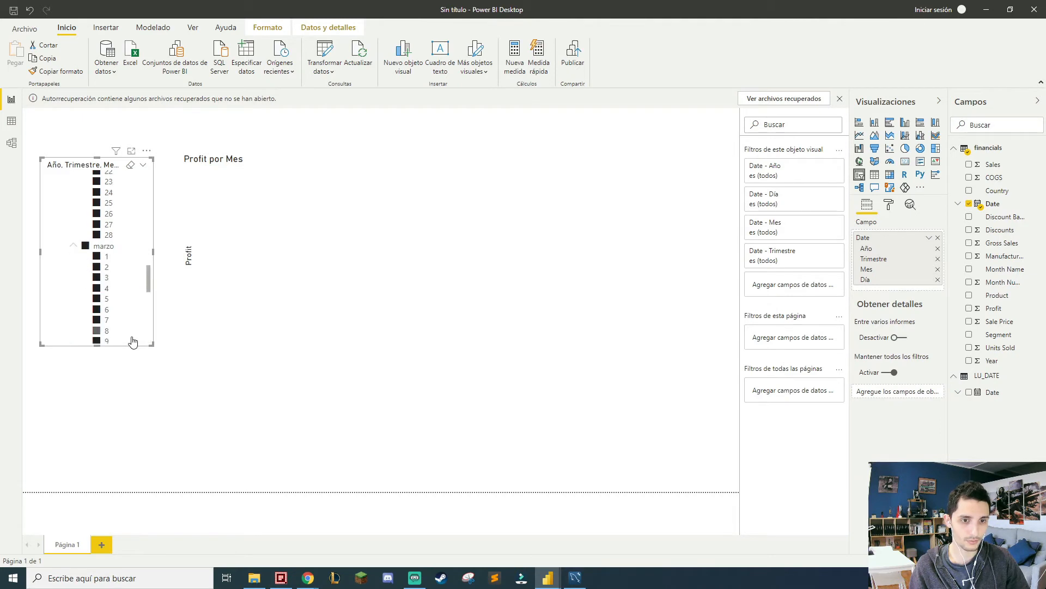
scroll(133, 342, down, 6)
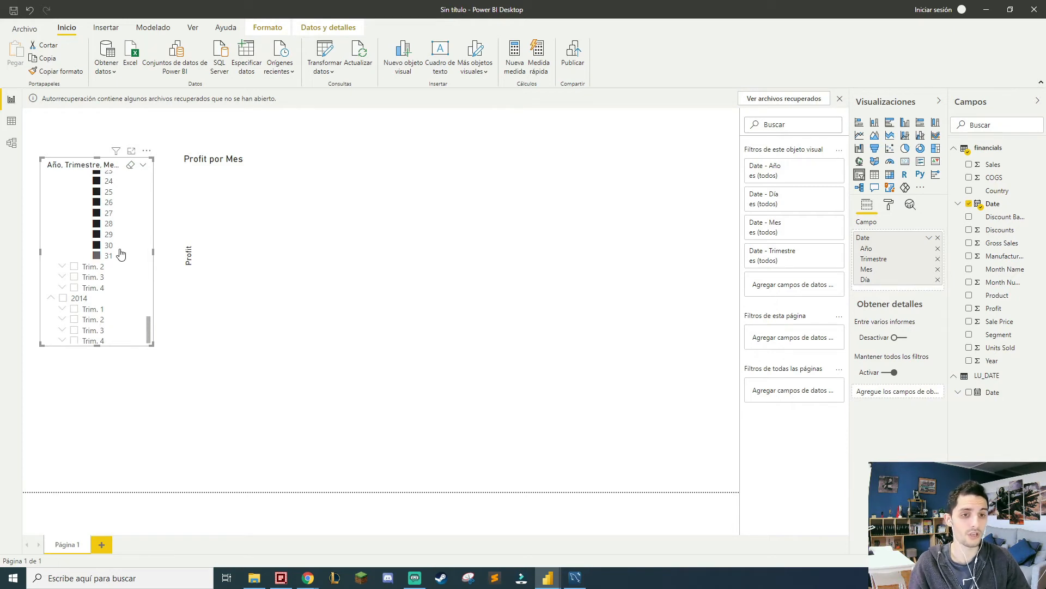
scroll(120, 254, up, 15)
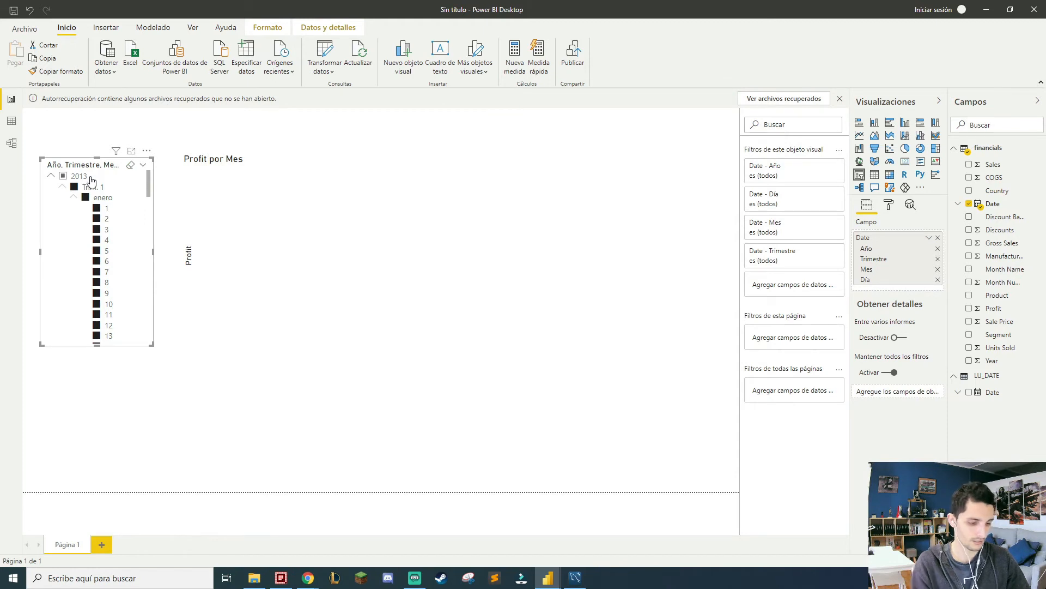
- In the model view, create a relationship between the Date field of financials and the Date field of LU_DATE
click(12, 120)
click(11, 142)
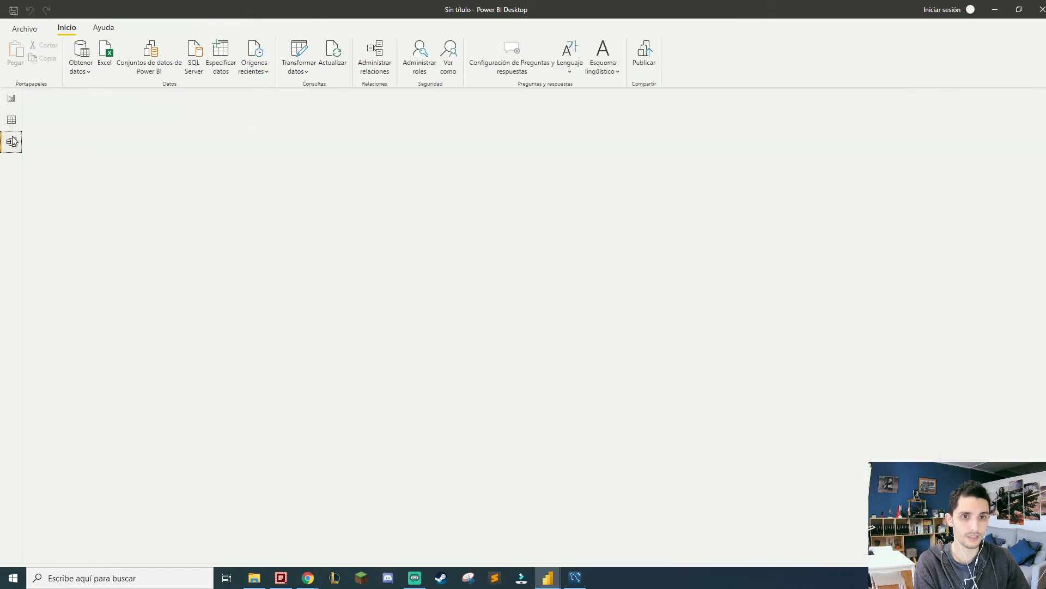
drag(80, 228, 258, 219)
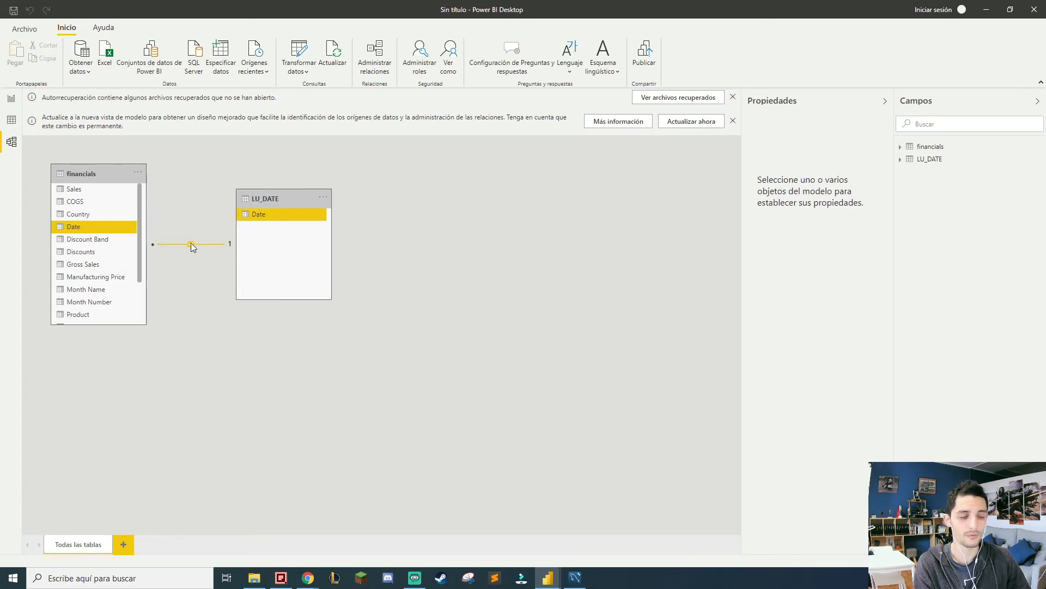
- In the report view, add a slicer on the LU_DATE Date hierarchy, narrowed to fit beside the Profit line chart
click(12, 99)
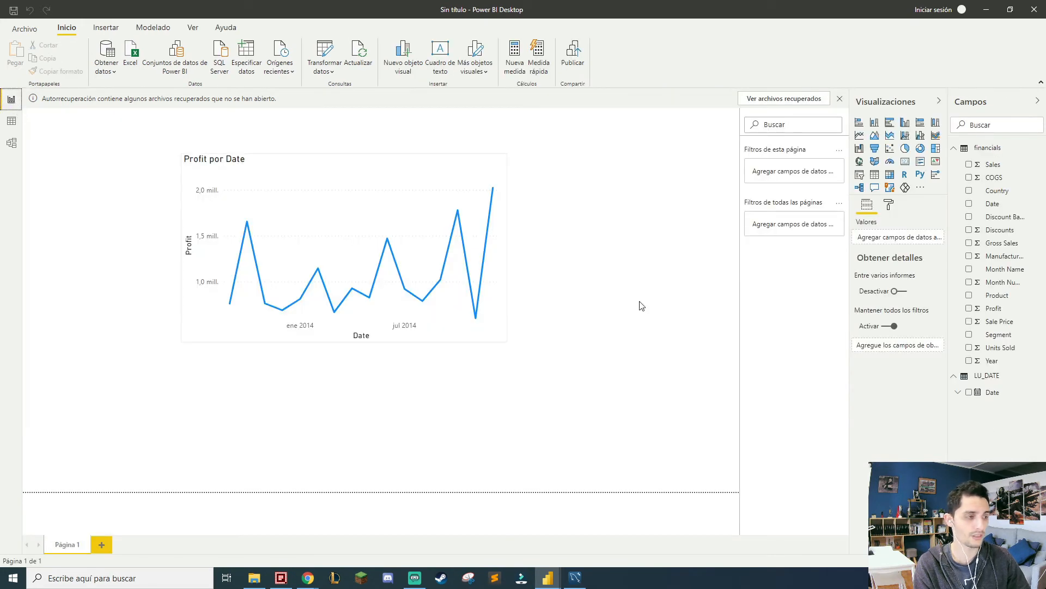
drag(375, 340, 96, 218)
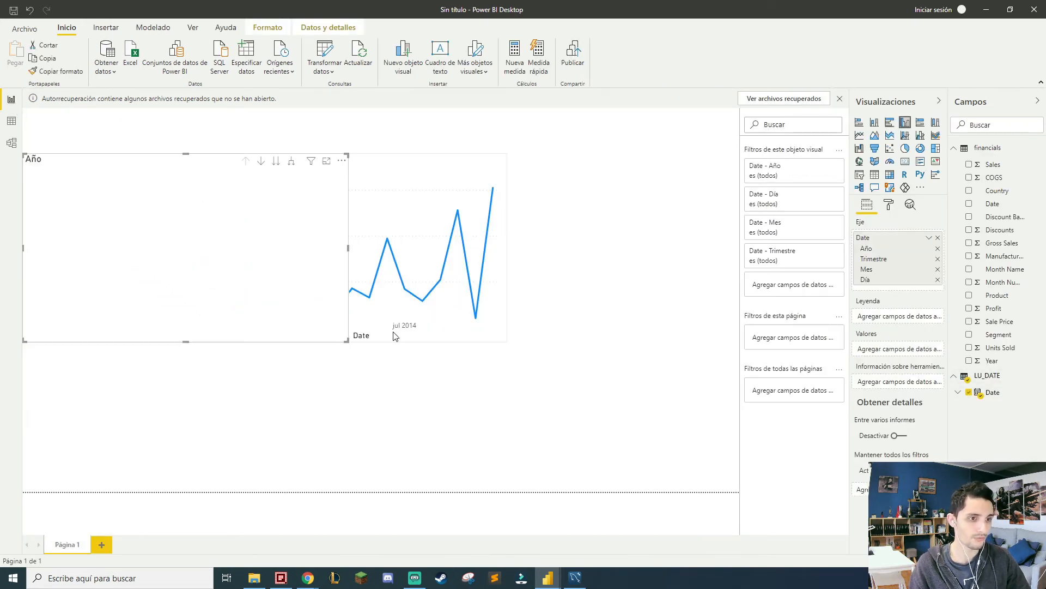
drag(348, 248, 181, 250)
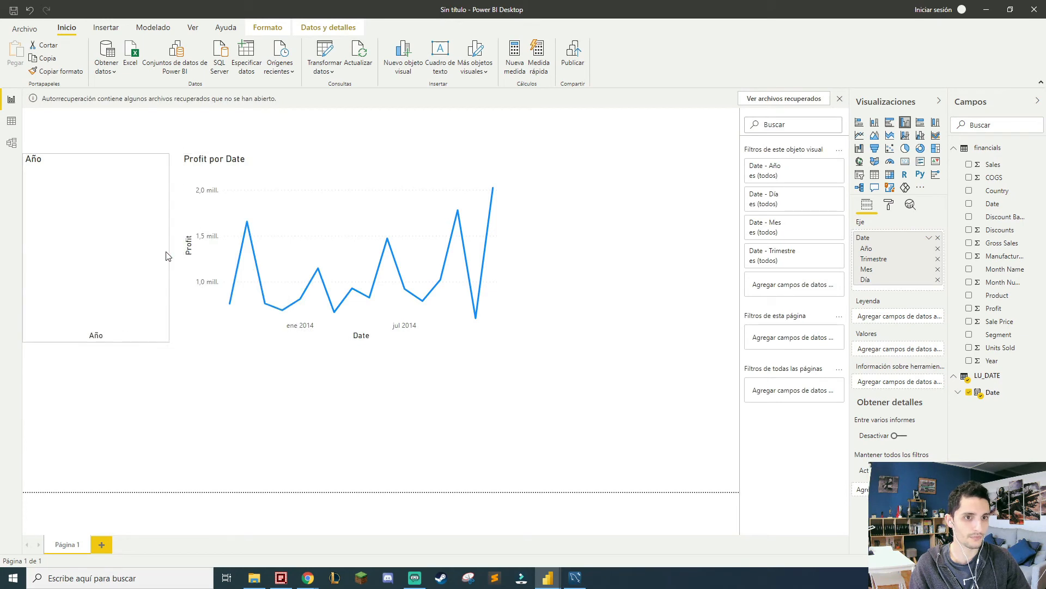
click(859, 174)
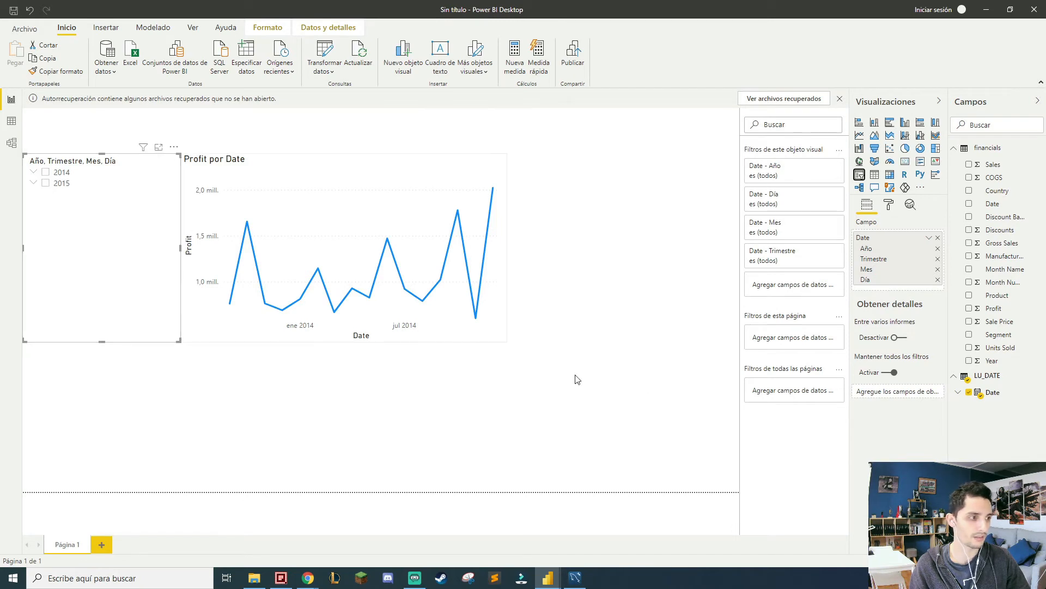
- Add a slicer on the financials Date field to check its date range, and delete it
click(634, 232)
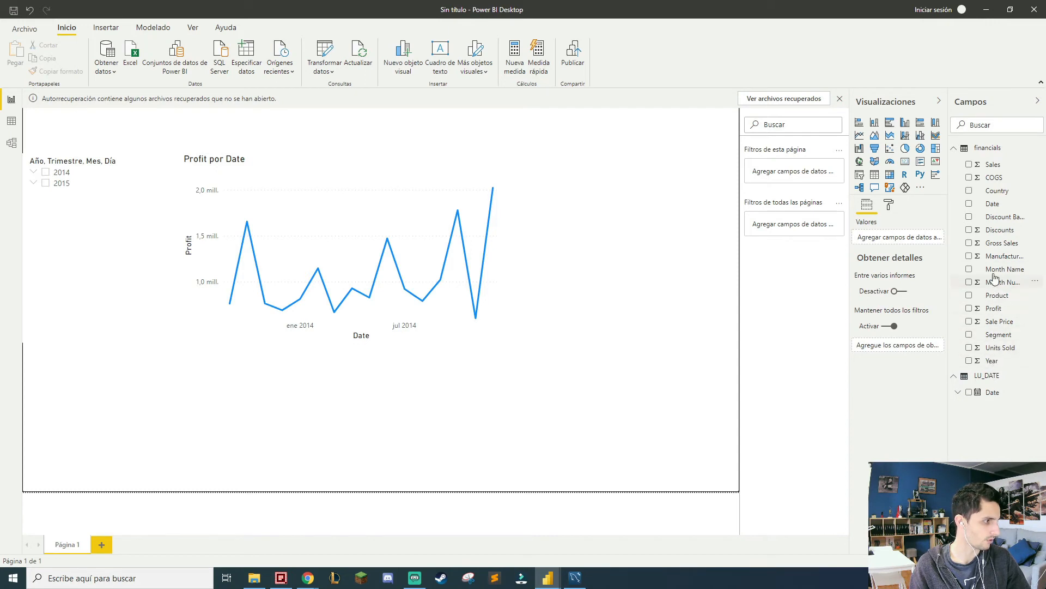
drag(999, 203, 599, 170)
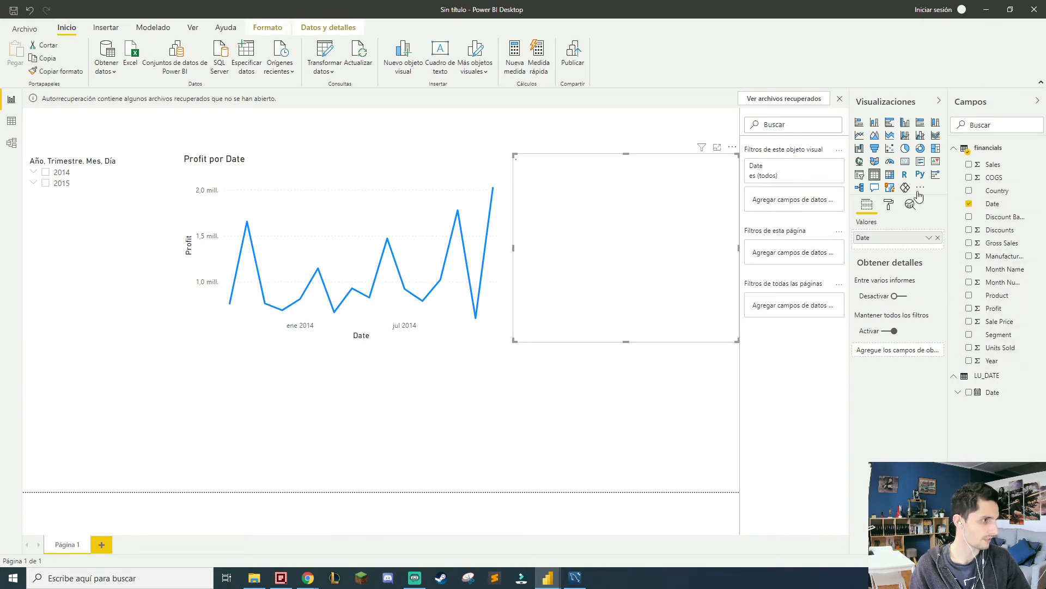
click(860, 175)
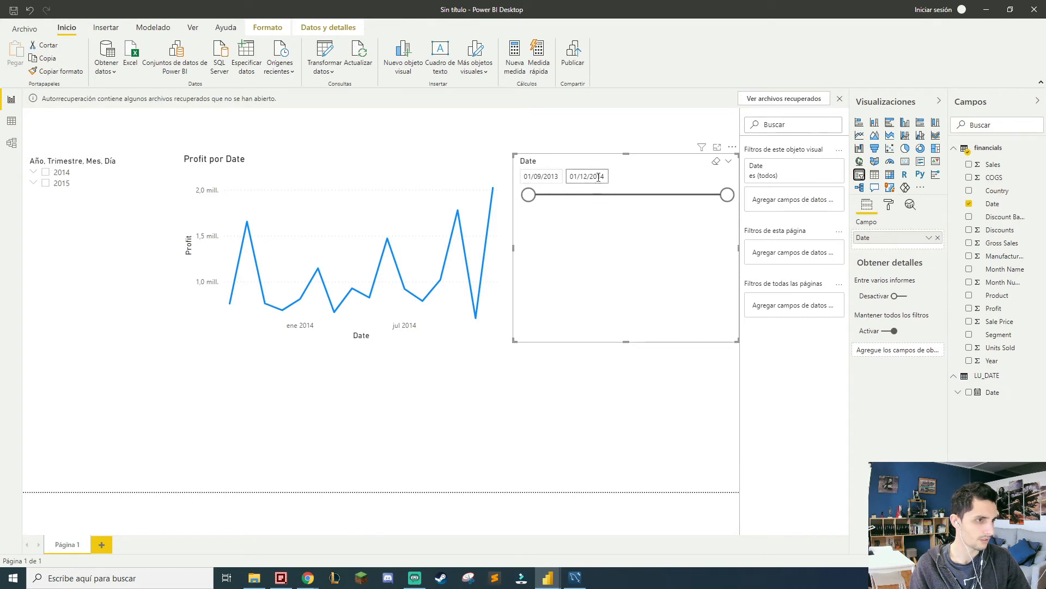
click(730, 165)
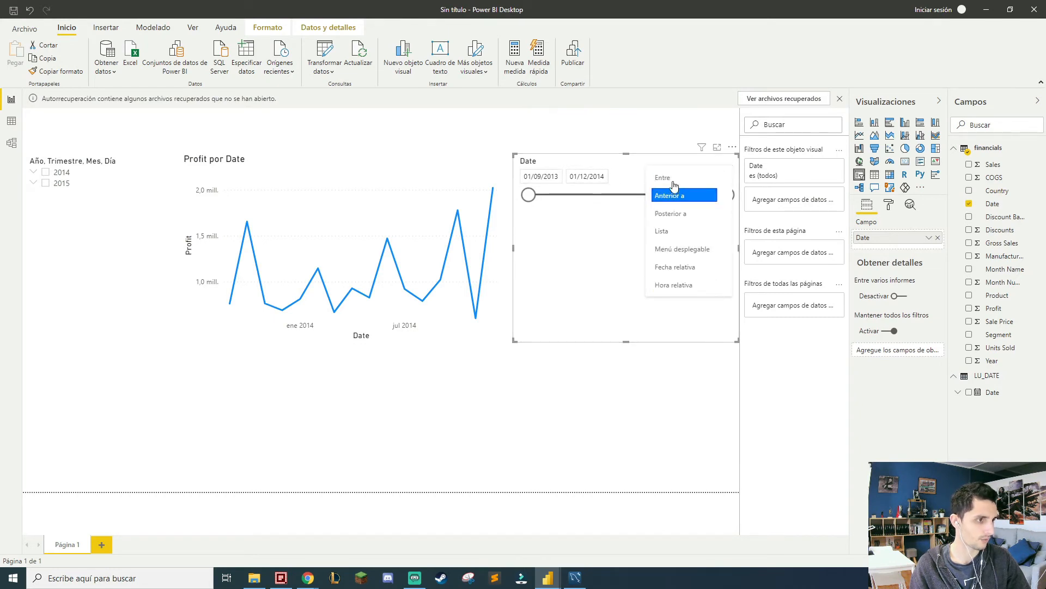
click(643, 303)
click(643, 304)
key(Delete)
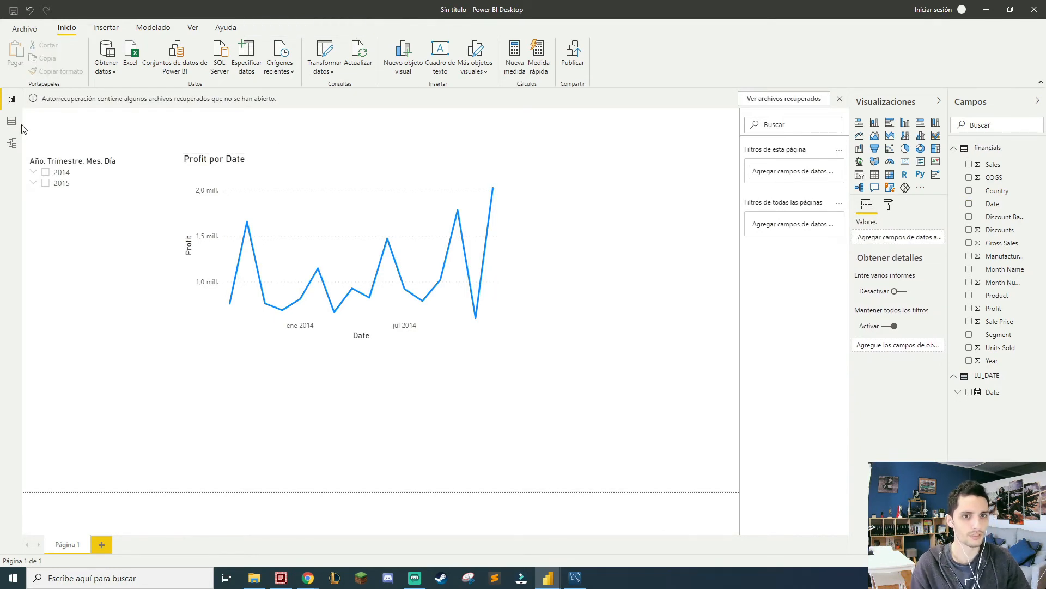
- Change the LU_DATE formula to CALENDAR(DATE(2013,01,01),DATE(2014,12,31)) and commit it
click(12, 121)
click(180, 116)
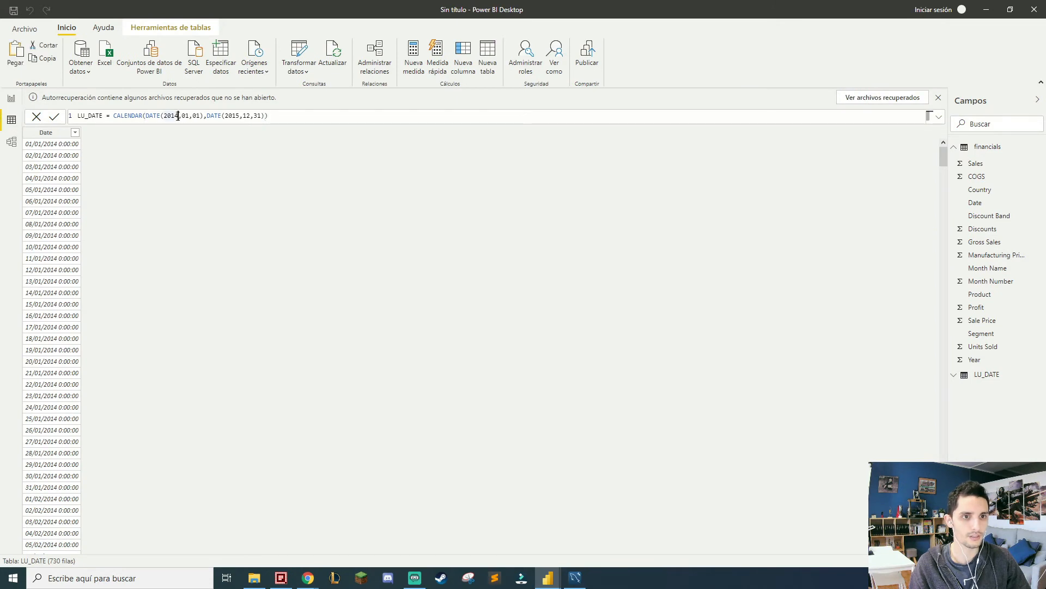
key(BackSpace)
text(3)
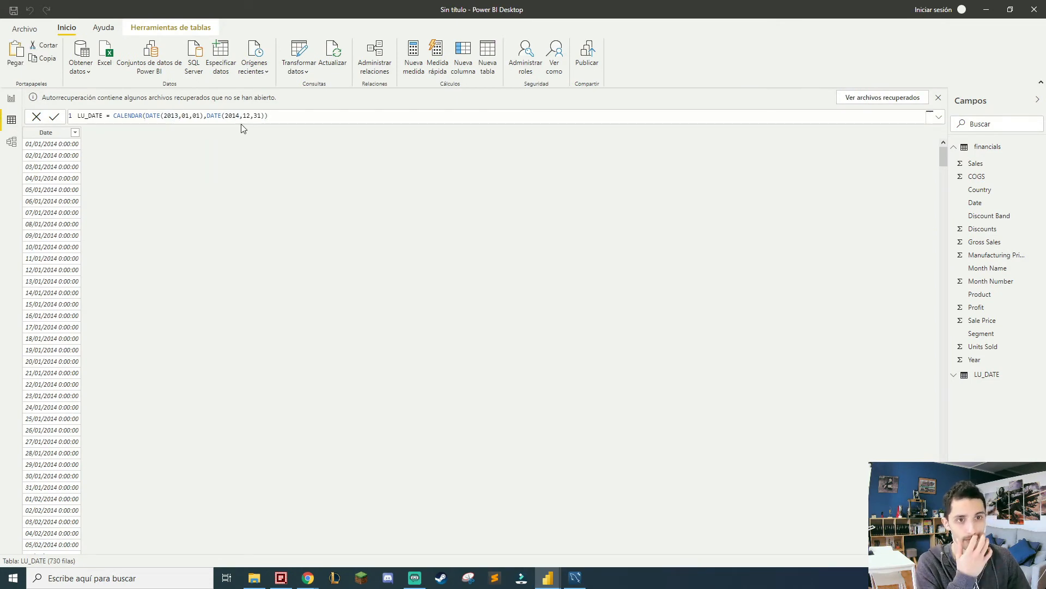
click(54, 116)
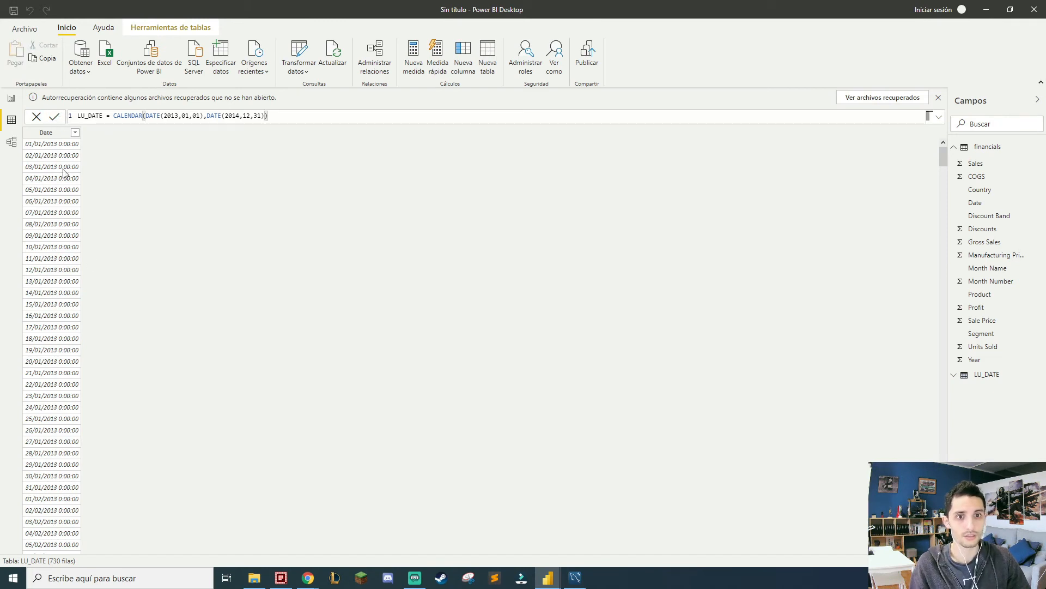
mouse_move(944, 158)
mouse_down()
mouse_move(911, 430)
mouse_move(914, 206)
mouse_move(928, 149)
mouse_up()
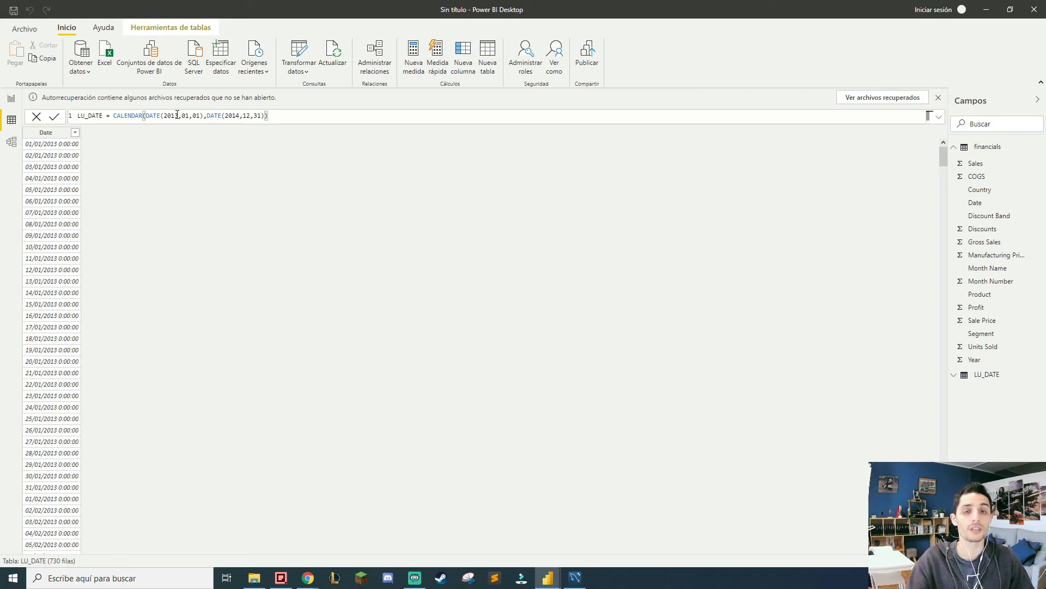
- Try 1999 as the start year in the LU_DATE calendar formula, and set it back to 2013
drag(179, 115, 162, 119)
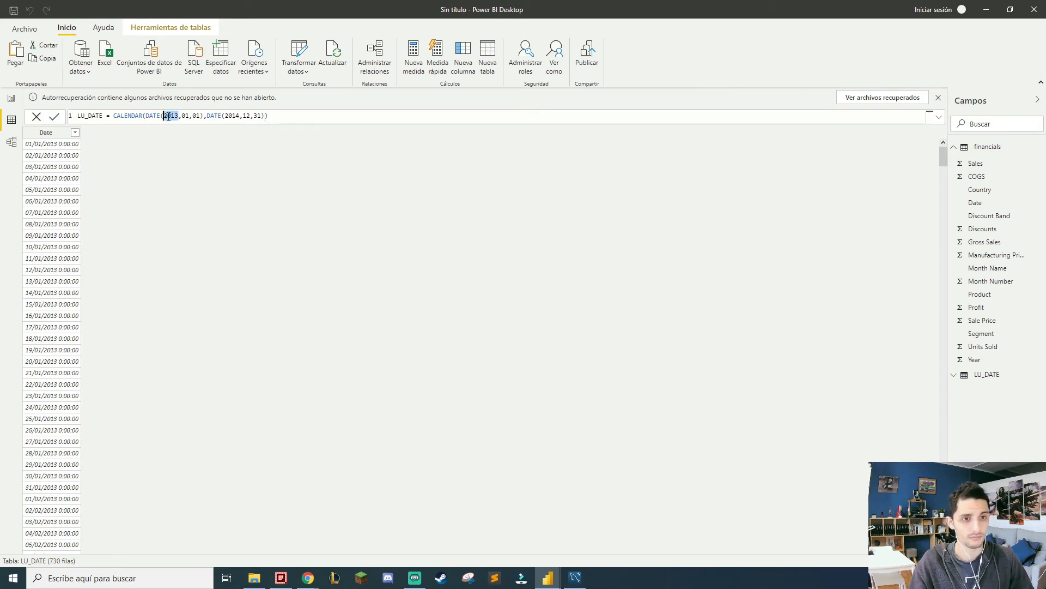
text(1995)
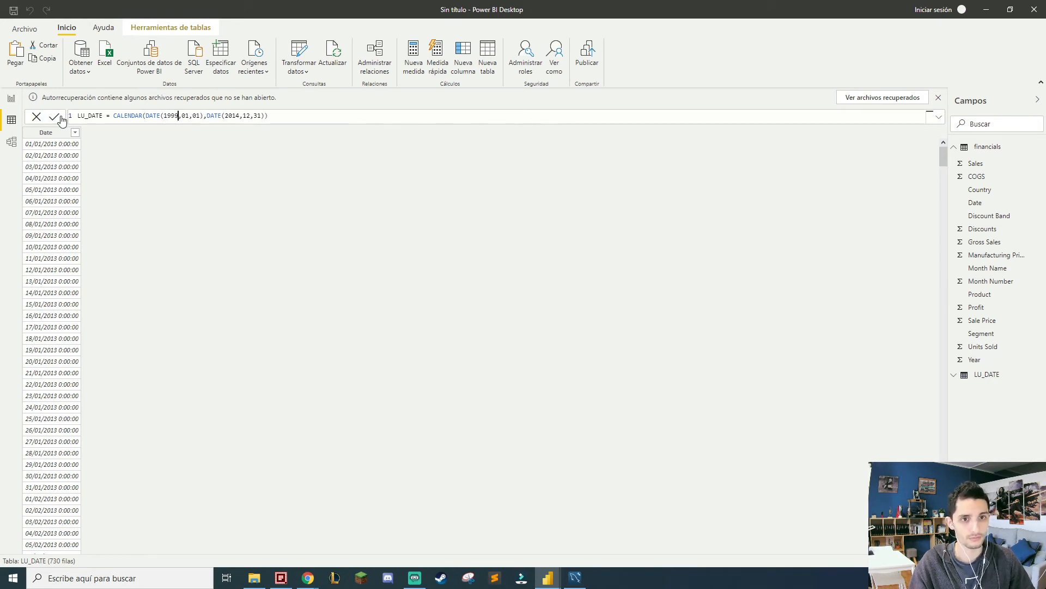
click(61, 120)
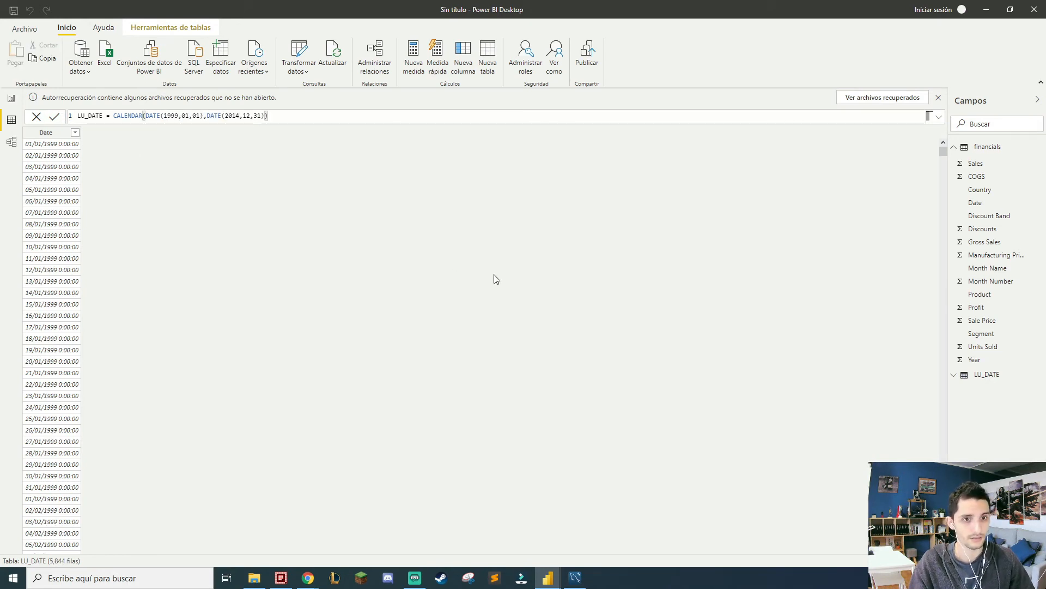
mouse_move(944, 151)
mouse_down()
mouse_move(943, 444)
mouse_move(937, 534)
mouse_move(926, 399)
mouse_move(929, 535)
mouse_move(943, 150)
mouse_up()
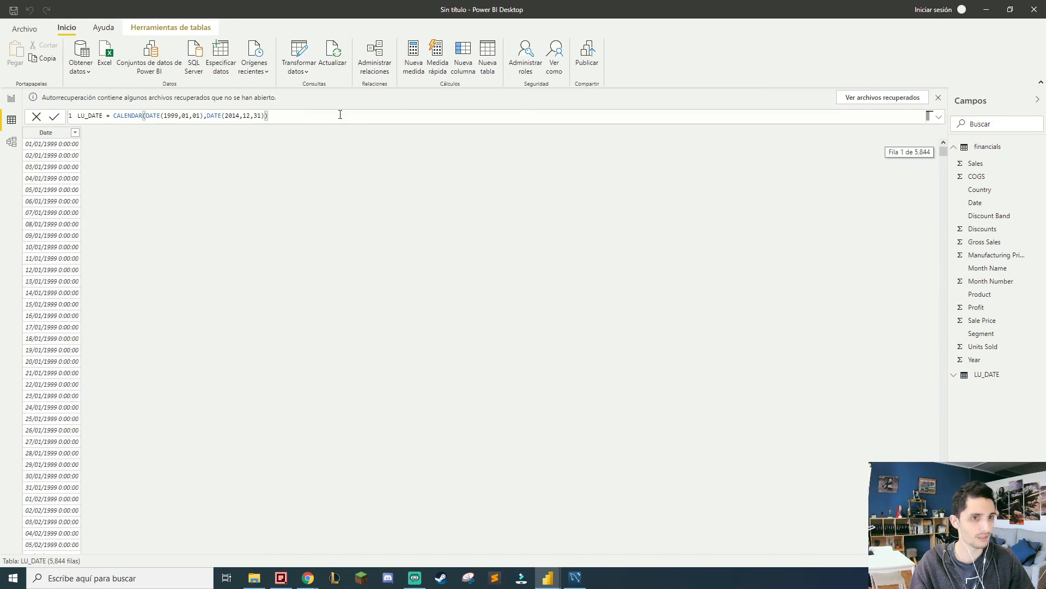
double_click(173, 115)
text(20)
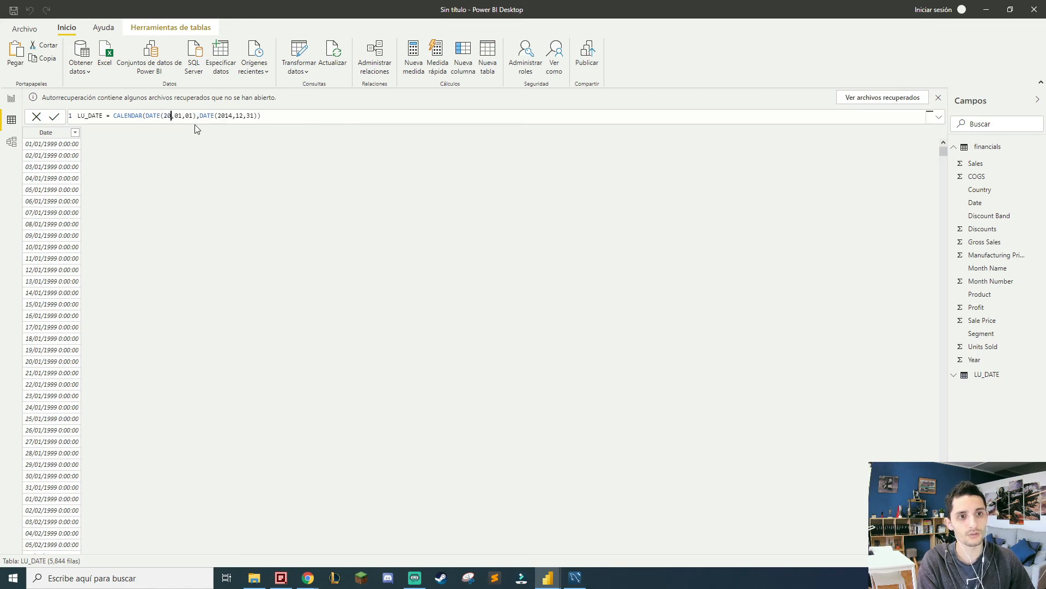
text(13)
key(Return)
mouse_move(943, 153)
mouse_down()
mouse_move(943, 545)
mouse_move(943, 153)
mouse_up()
- Review the relationship in the model view, and in the report view move the date slicer up and filter by 03/01/2013
click(12, 142)
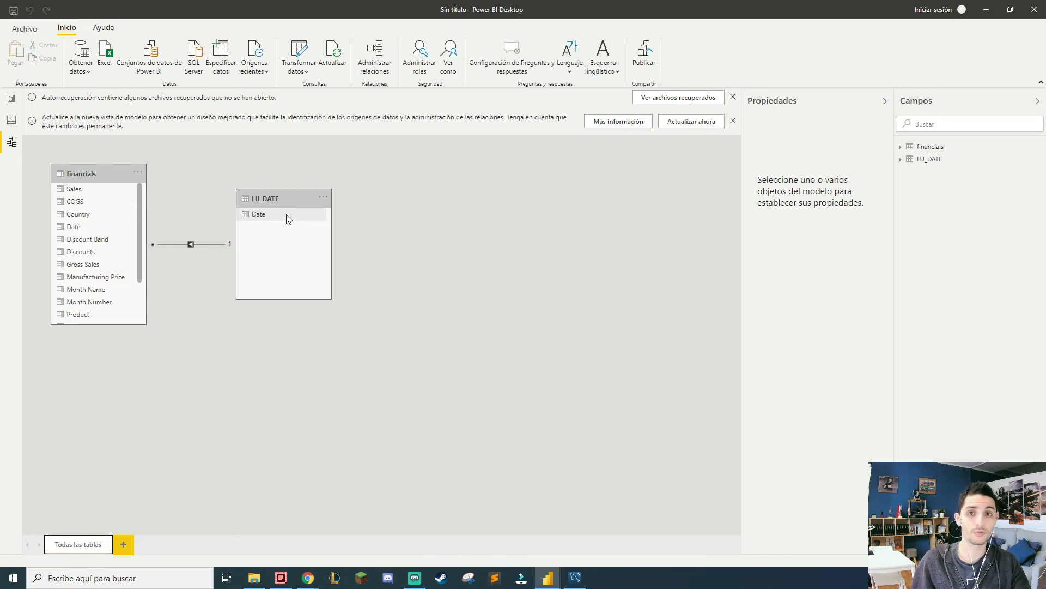
click(11, 99)
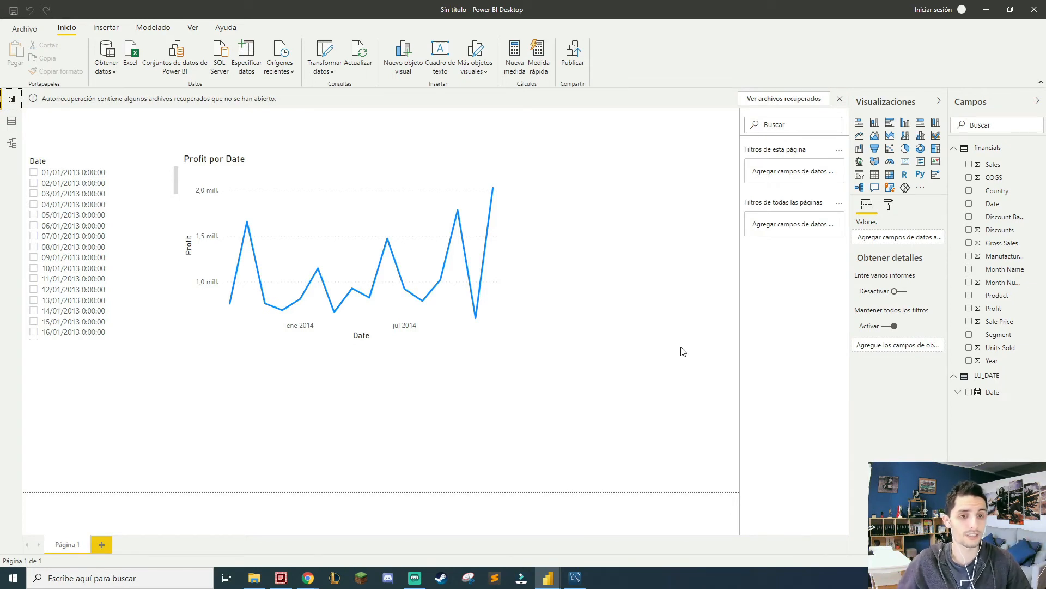
drag(61, 163, 66, 133)
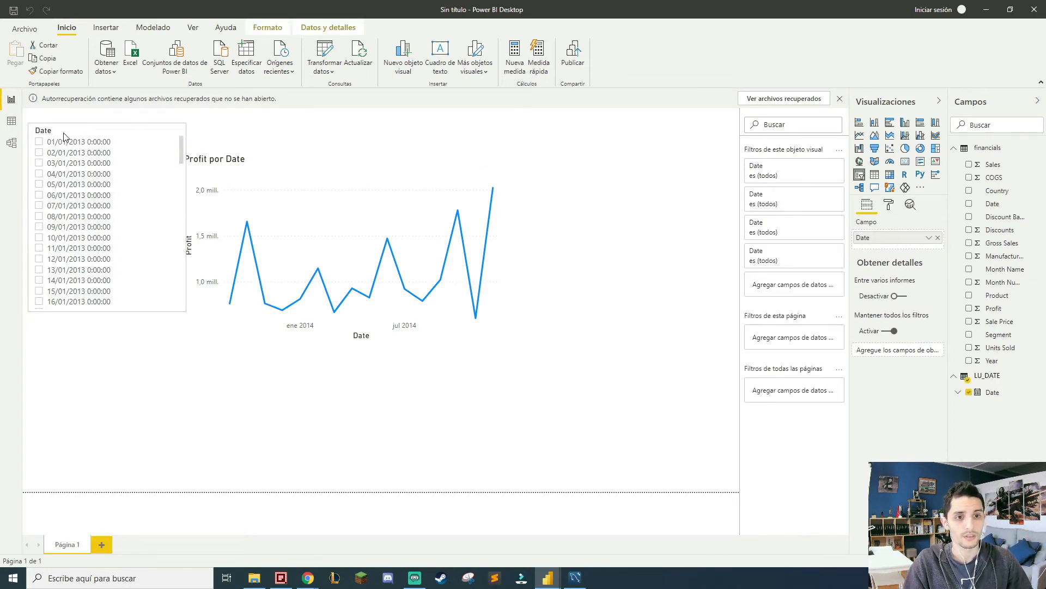
click(39, 162)
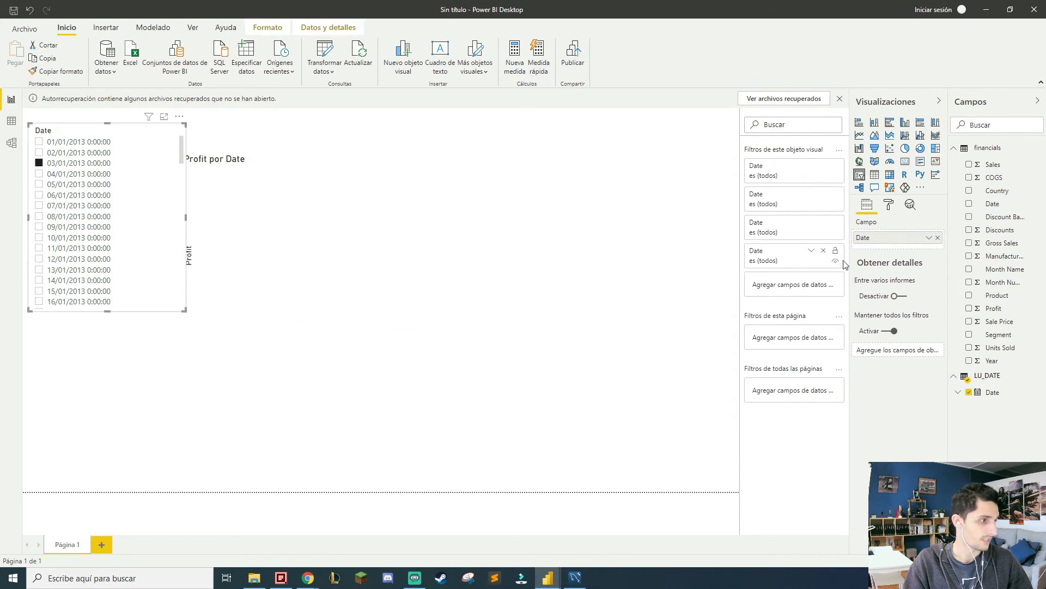
- Switch the slicer's Date field to Jerarquía de fechas and make the slicer narrower and taller so it clears the Profit chart
click(959, 392)
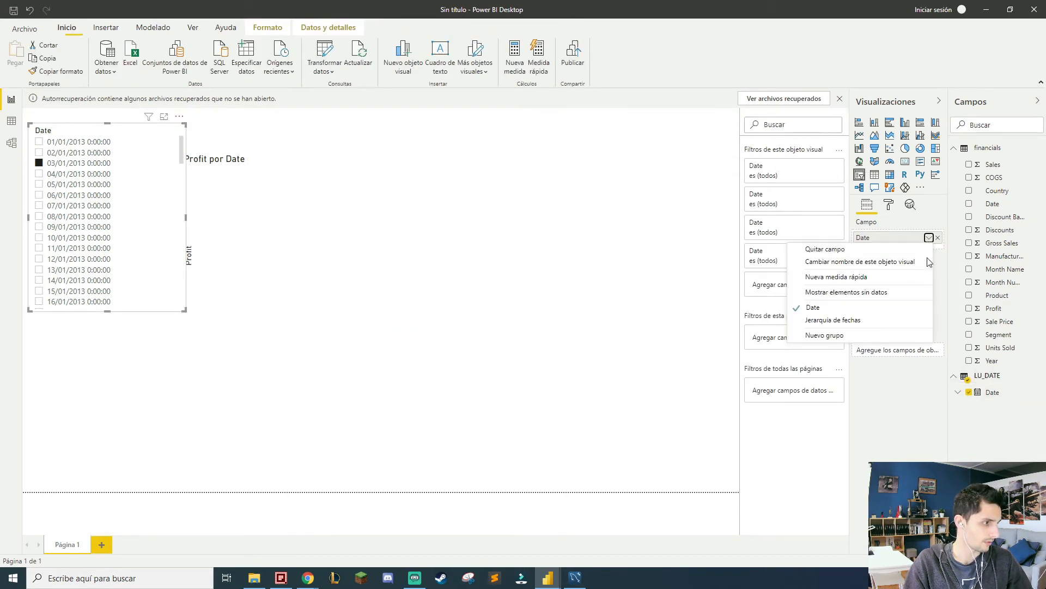
click(930, 238)
click(842, 320)
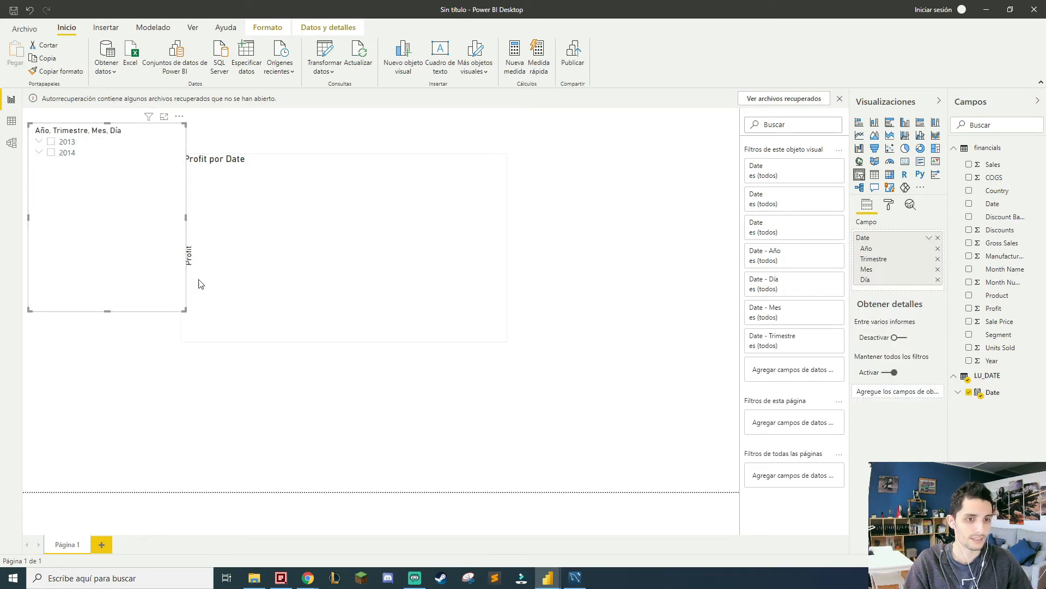
drag(184, 308, 158, 342)
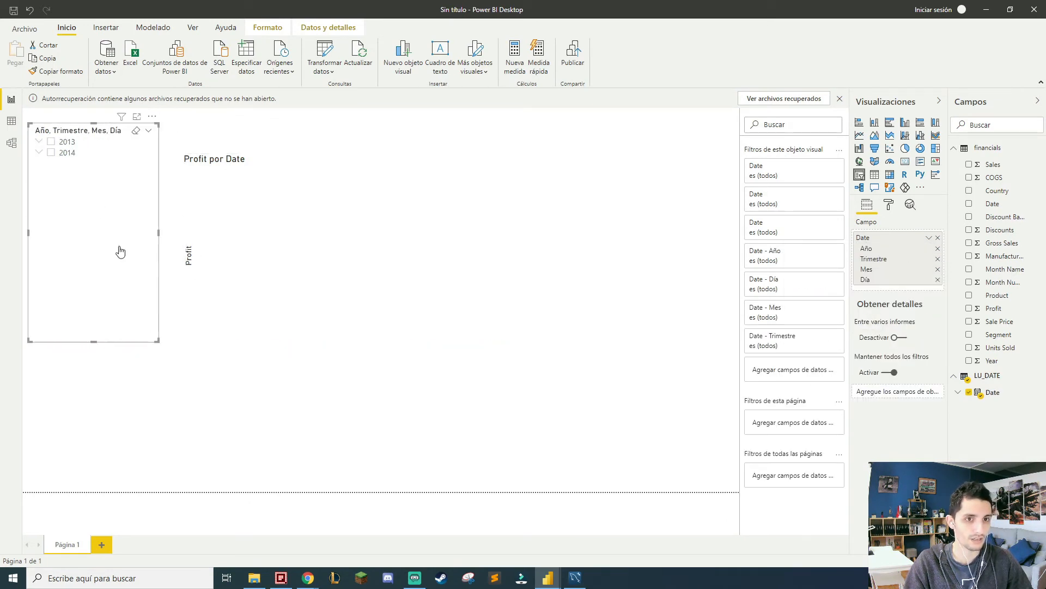
- Expand the slicer's years, filter the Profit chart by 2013 and 2014 in turn, and leave 2014 selected with both years collapsed
click(39, 141)
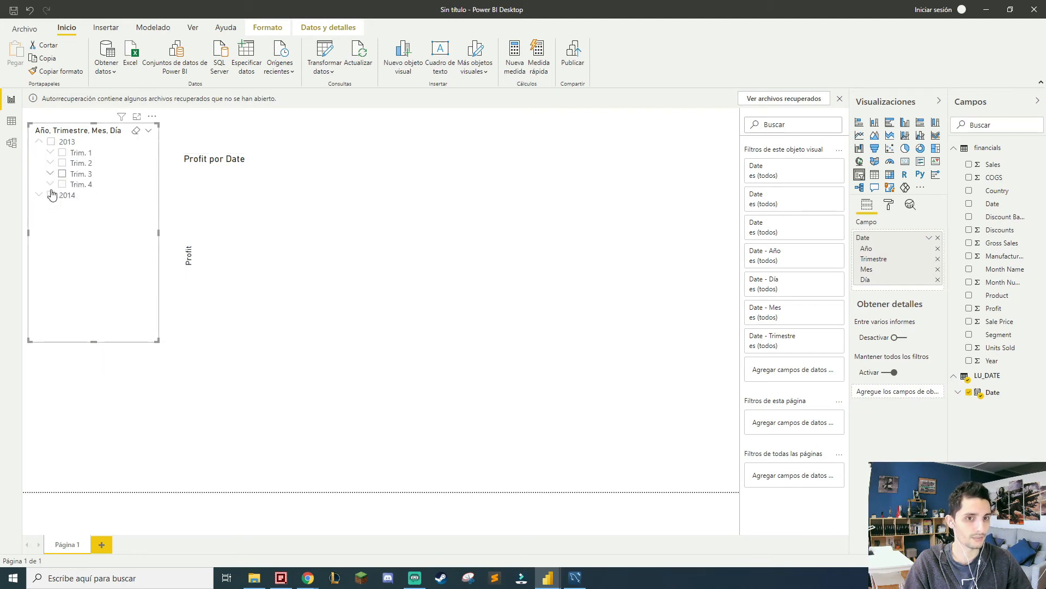
click(235, 228)
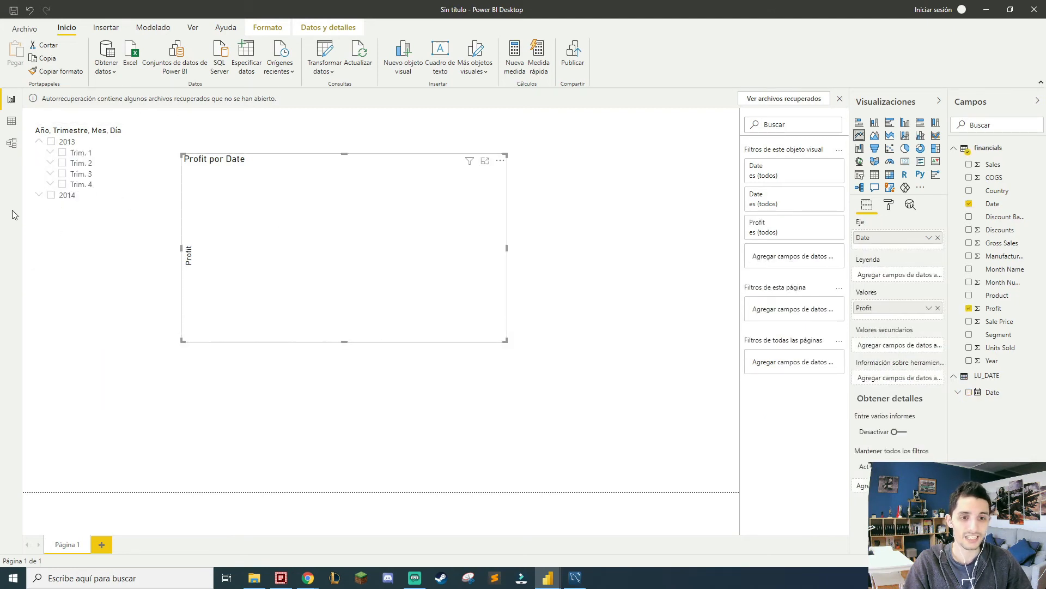
click(38, 194)
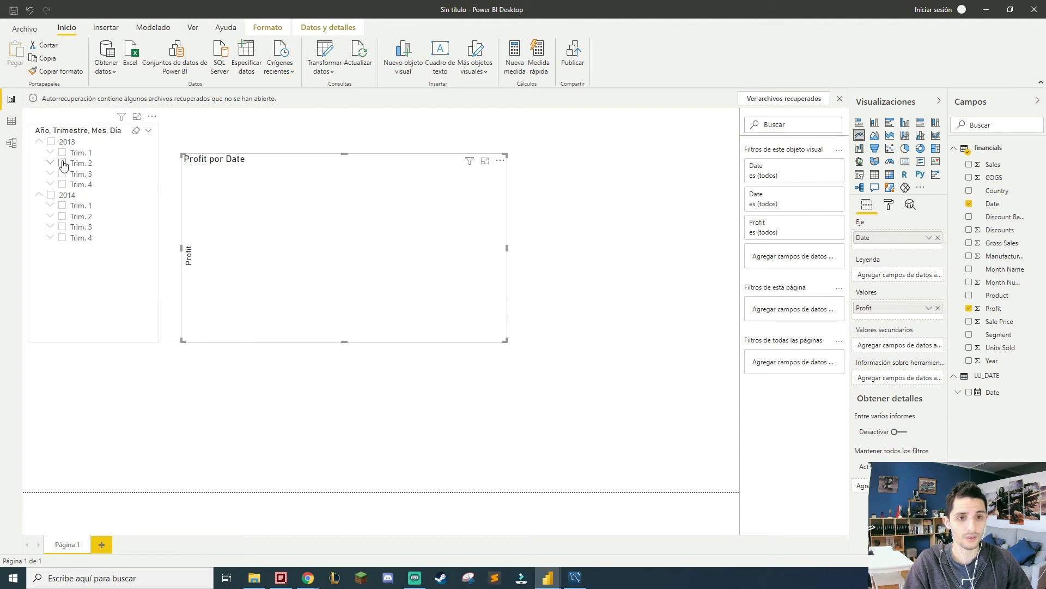
click(51, 141)
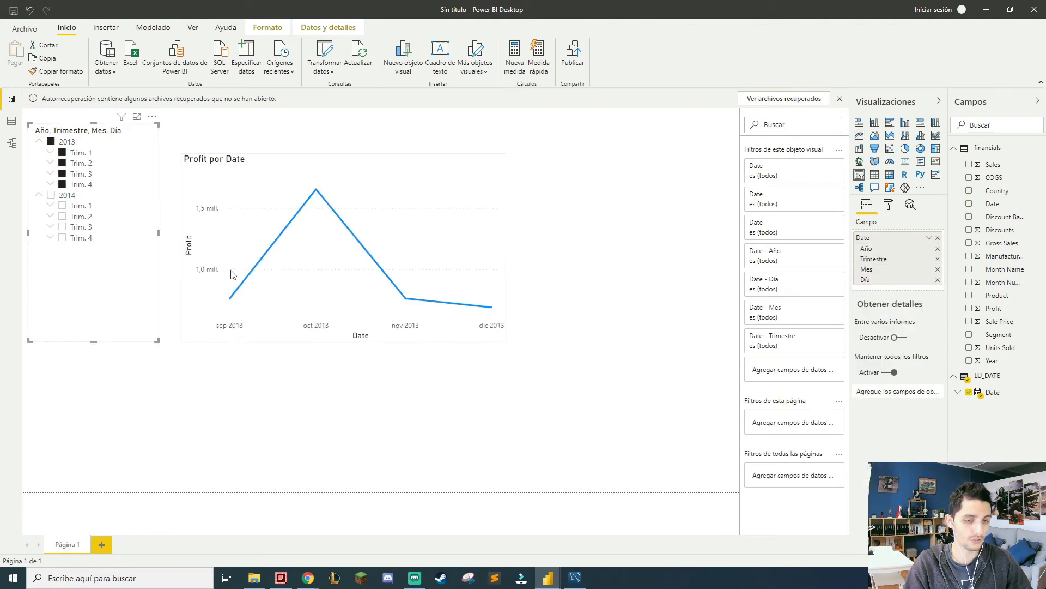
click(50, 195)
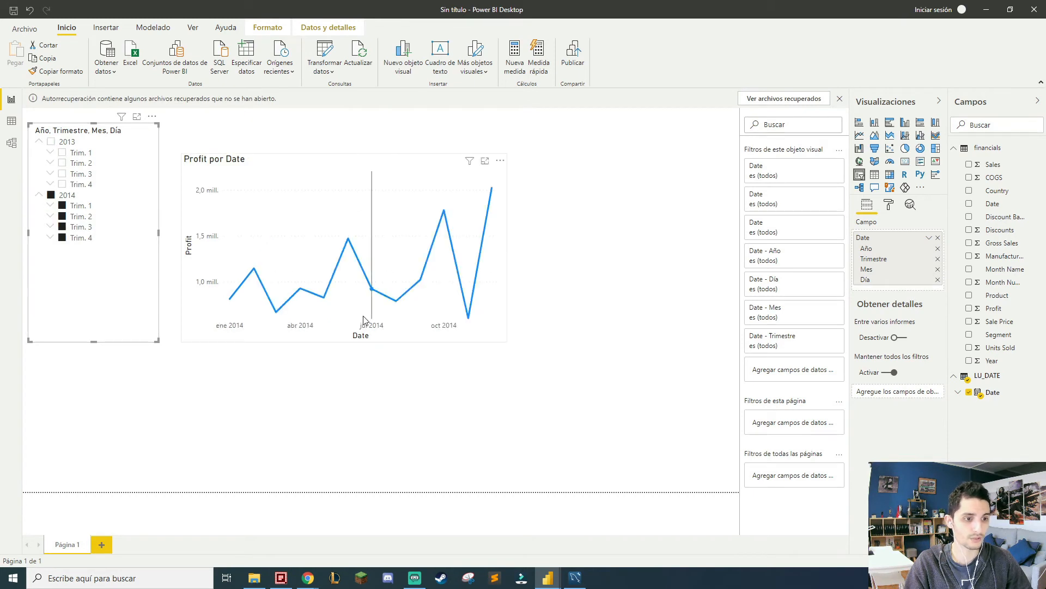
click(50, 142)
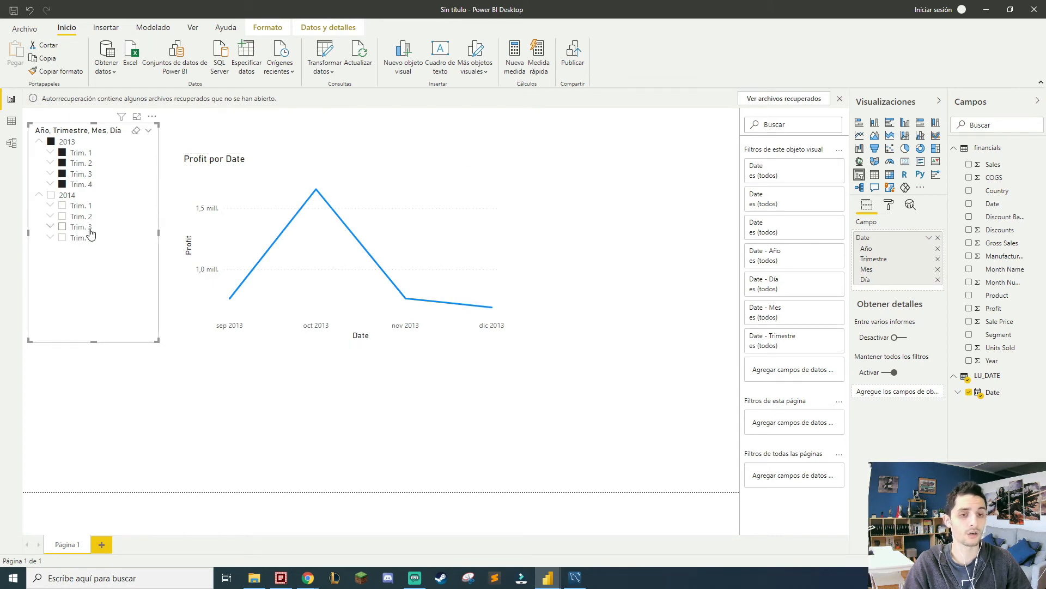
click(53, 196)
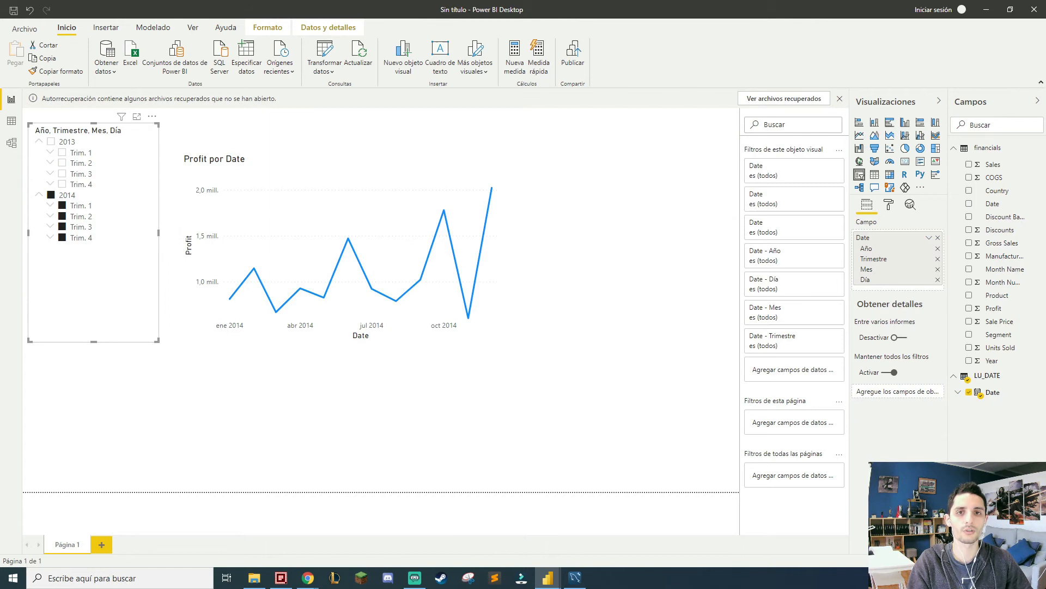
click(39, 195)
click(39, 141)
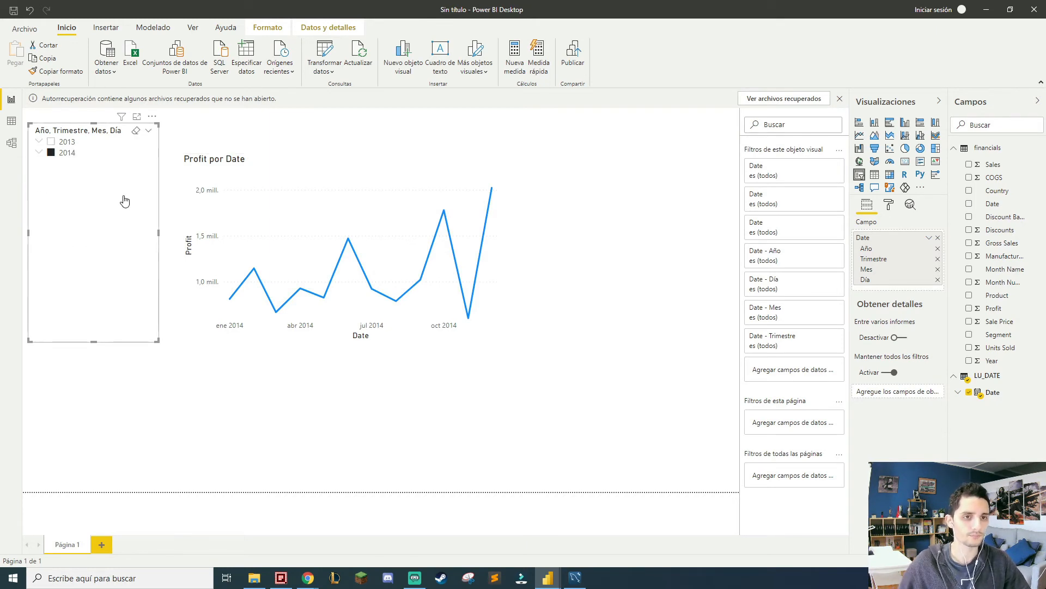
- Move the slicer and the Profit chart down, and add a text box spanning the page width above them
drag(123, 197, 124, 266)
drag(268, 167, 271, 205)
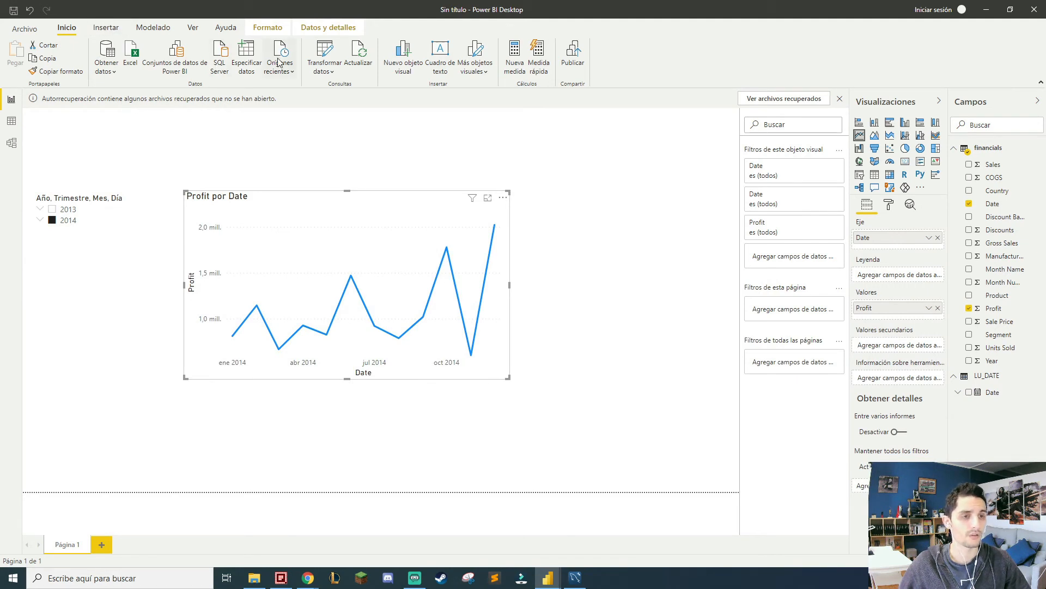
click(440, 50)
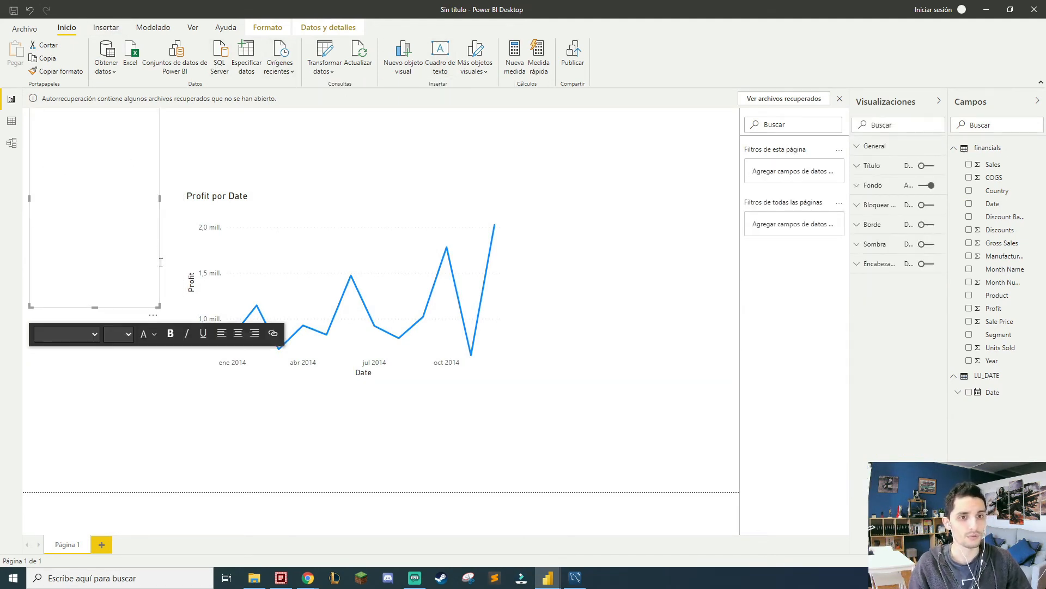
drag(486, 192, 735, 174)
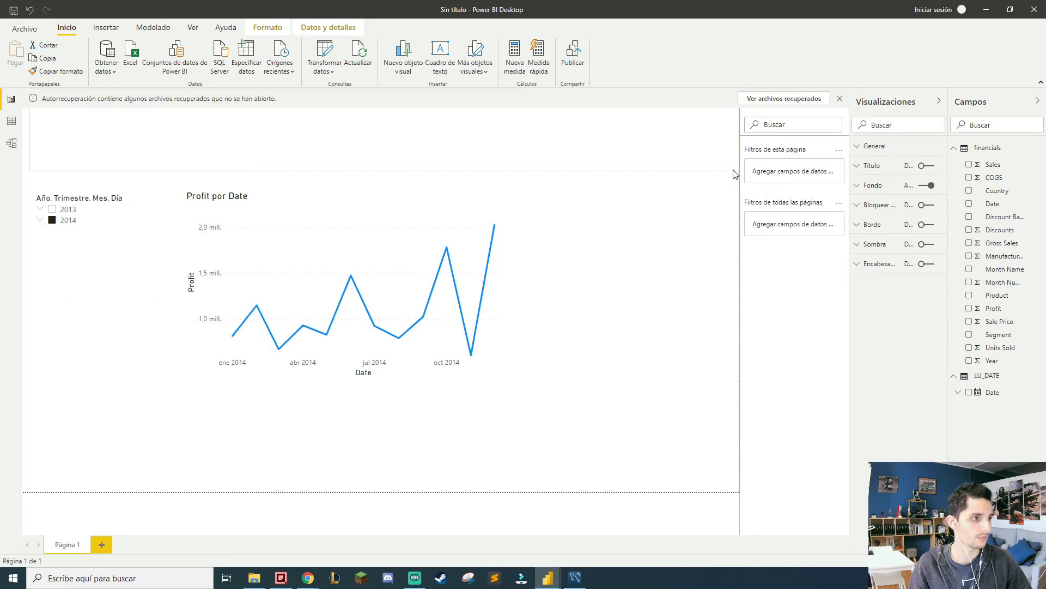
click(311, 123)
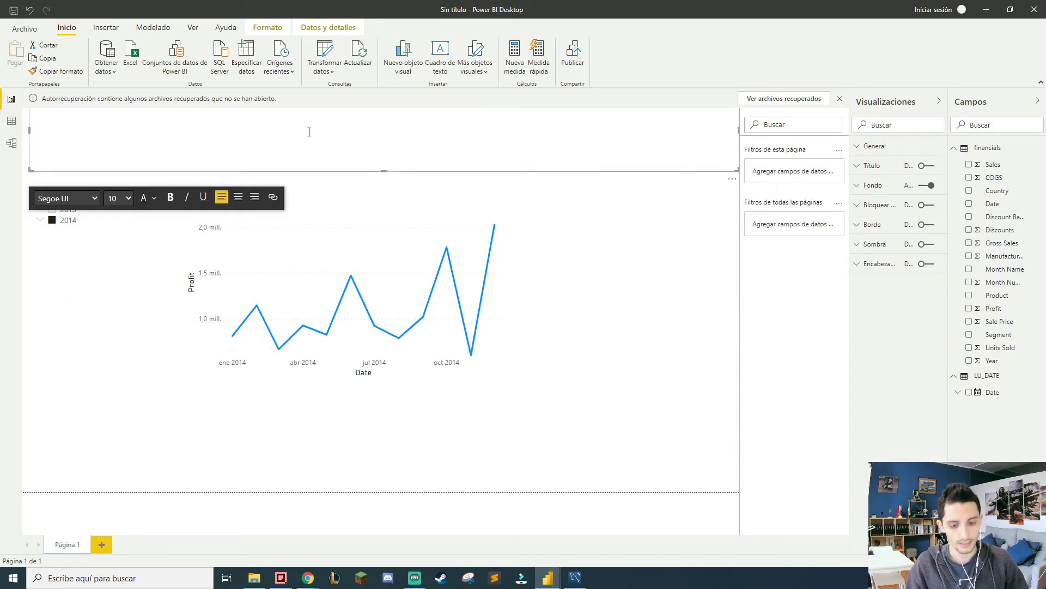
- Dismiss the autorecovery notice, choosing to delete the recovered files
click(624, 310)
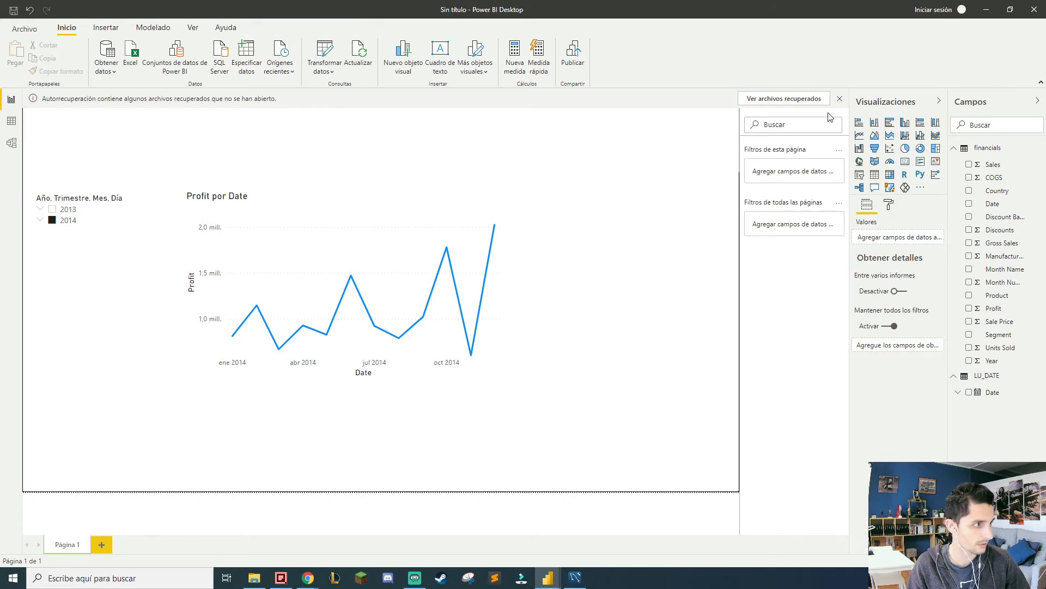
click(839, 98)
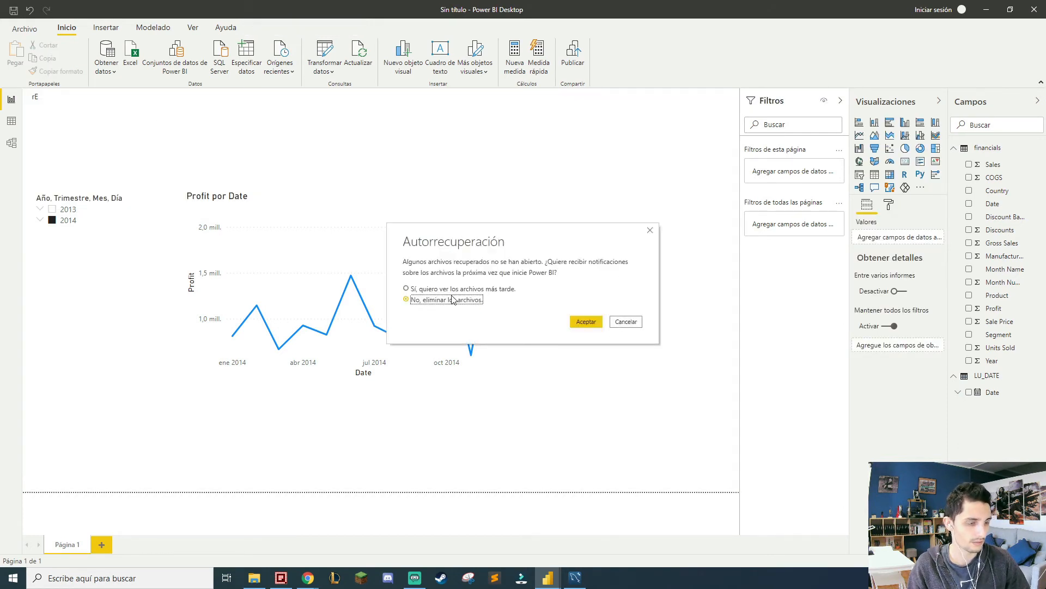
click(577, 321)
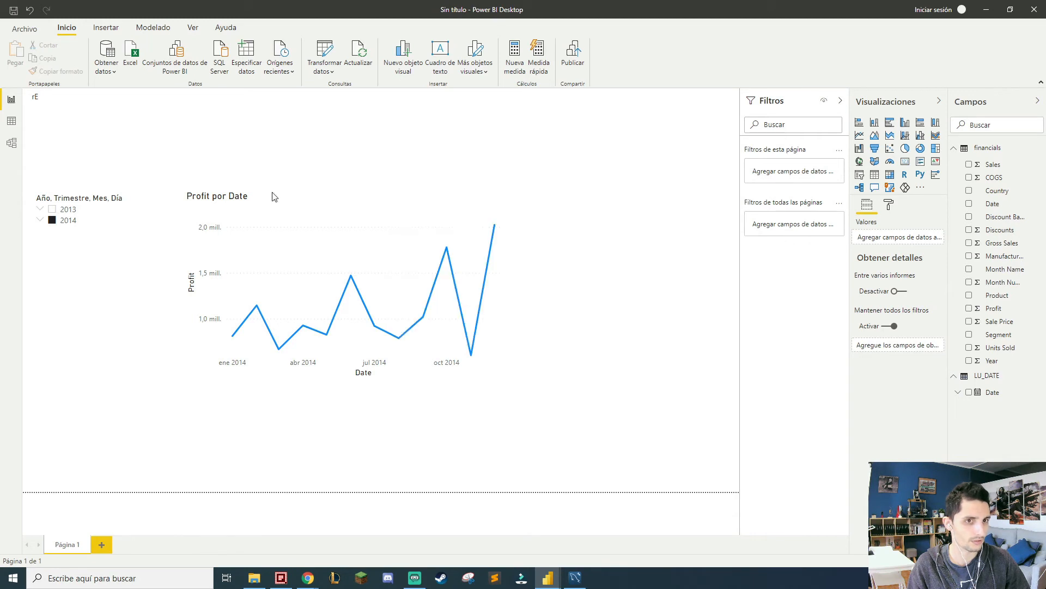
- Replace the text in the text box with the title PROFIT REPORTING
click(88, 96)
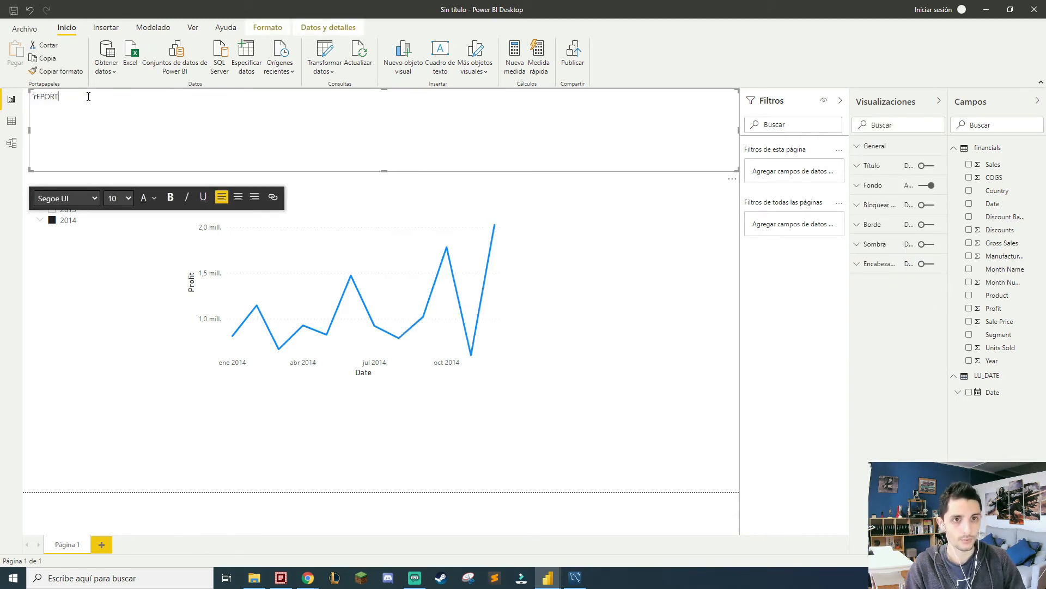
key(ctrl+a)
key(BackSpace)
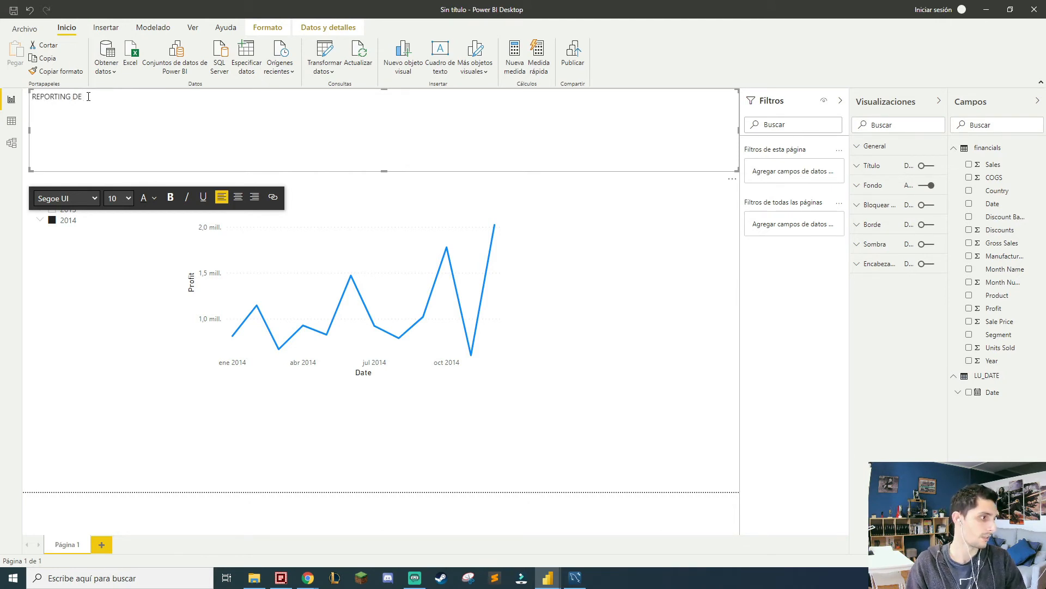
key(ctrl+shift+Left)
key(ctrl+shift+Left)
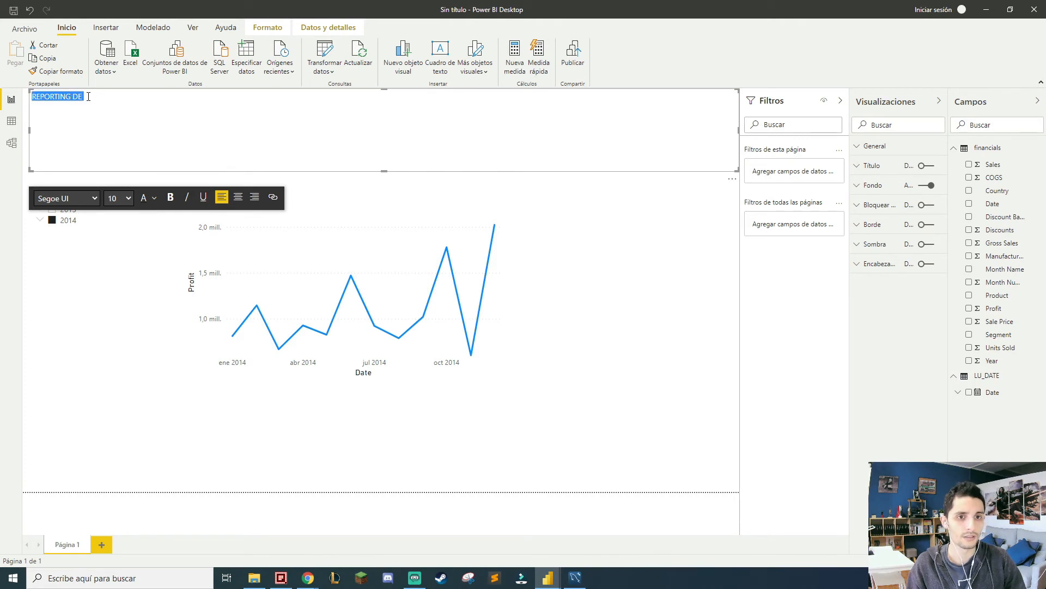
text(PROFIT)
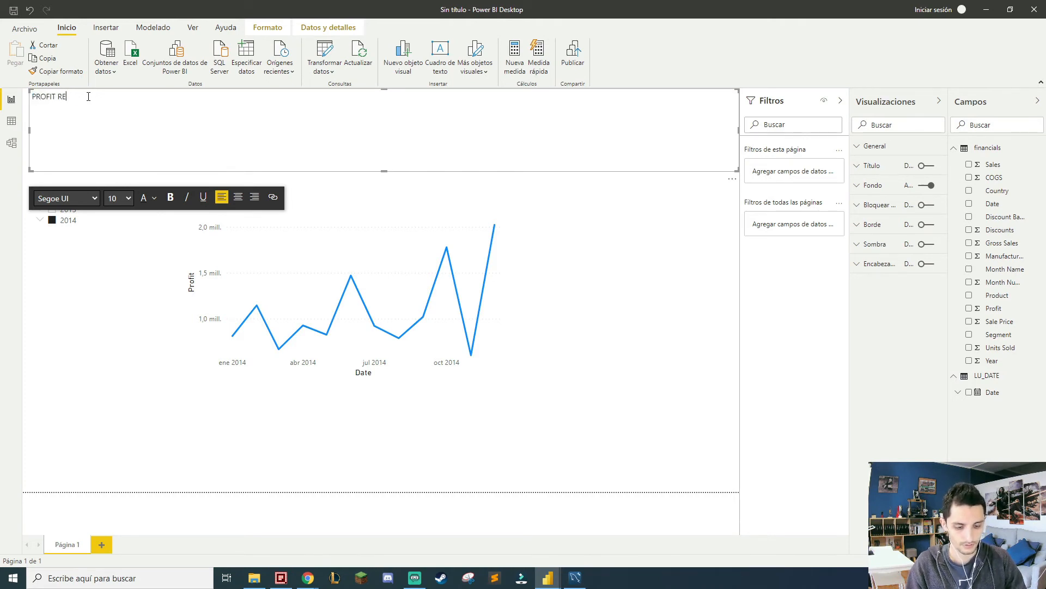
- Format the PROFIT REPORTING title as size 60, bold and centred
click(123, 198)
click(111, 408)
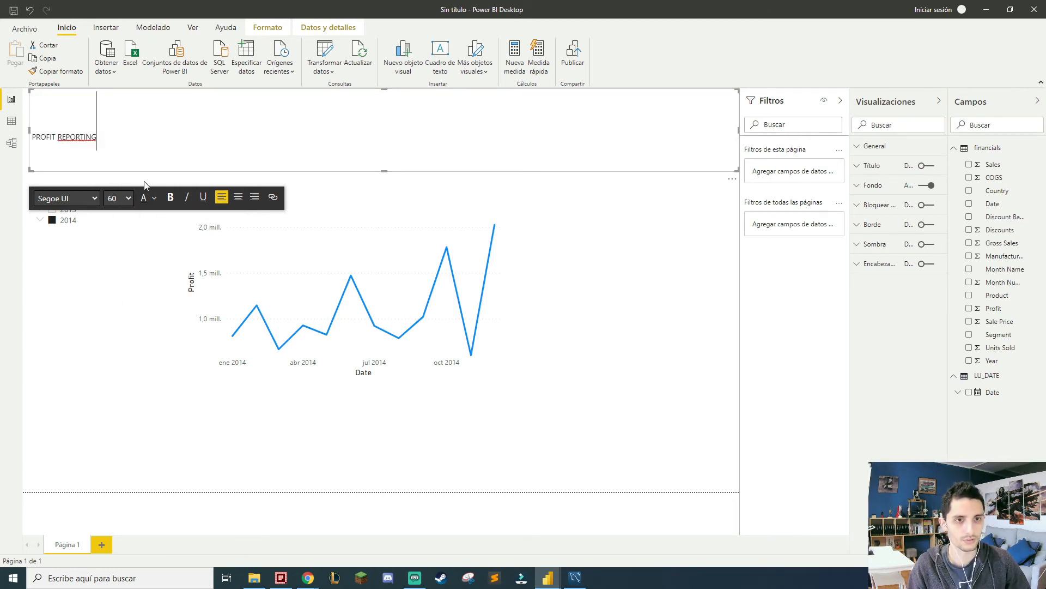
click(124, 198)
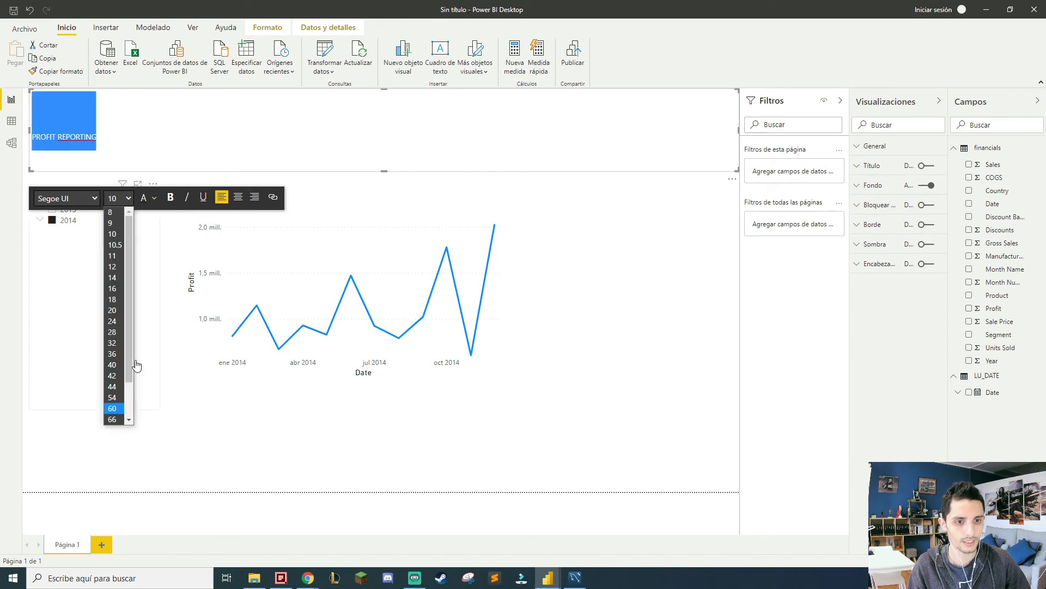
click(112, 408)
click(426, 113)
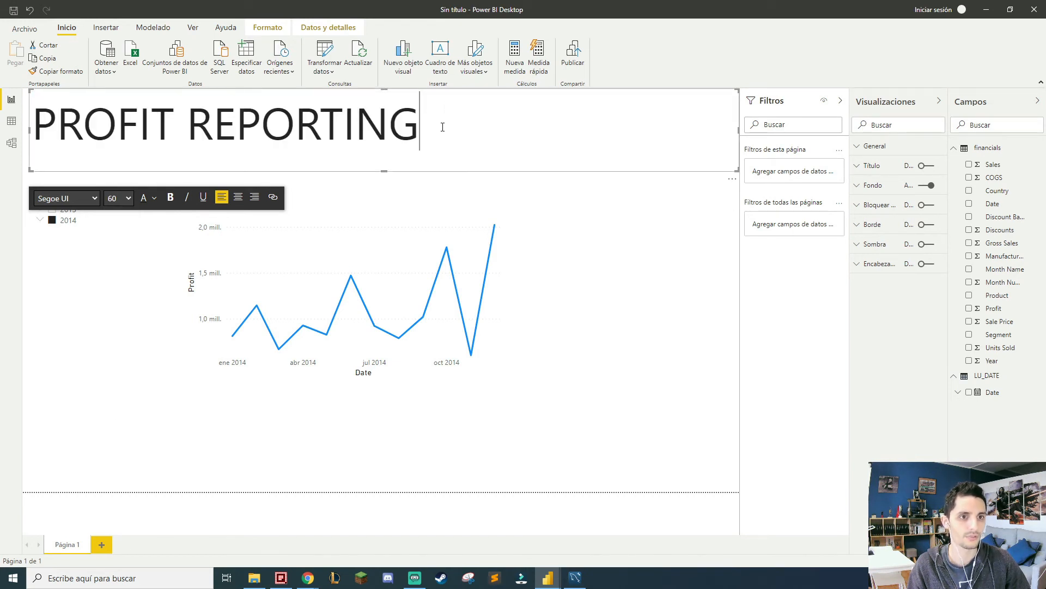
drag(428, 126, 34, 128)
click(170, 197)
click(238, 196)
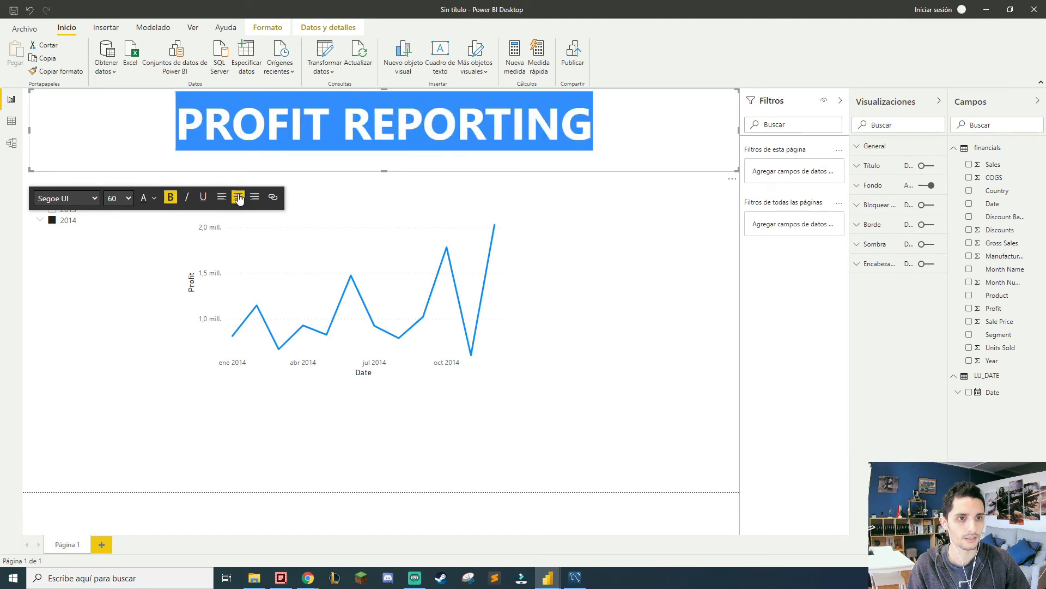
- Try the PROFIT REPORTING title left-aligned without bold, and set it back to centred bold
click(221, 197)
click(336, 142)
click(346, 218)
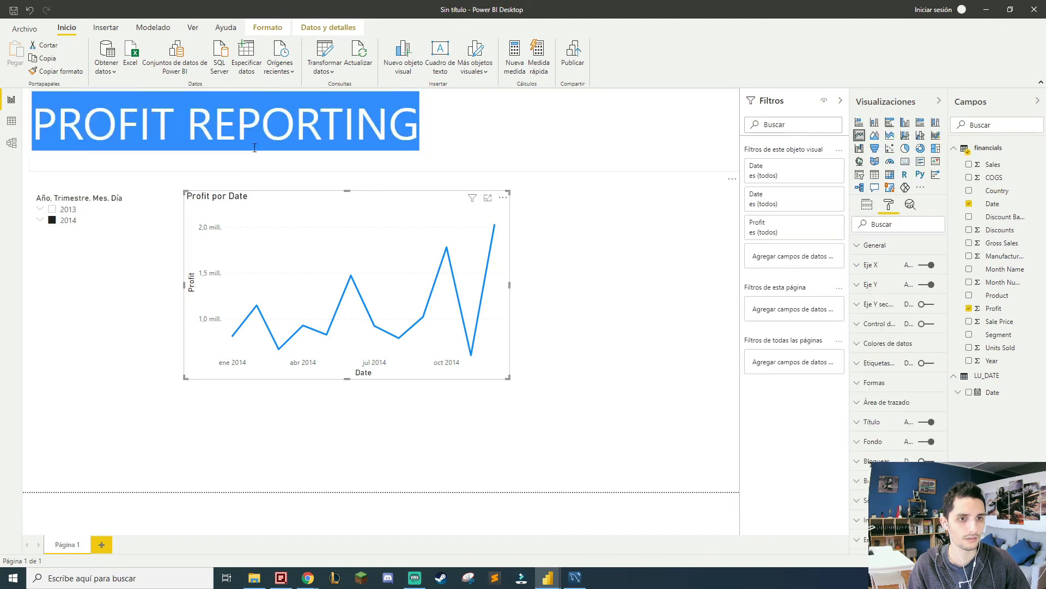
click(469, 145)
key(ctrl+a)
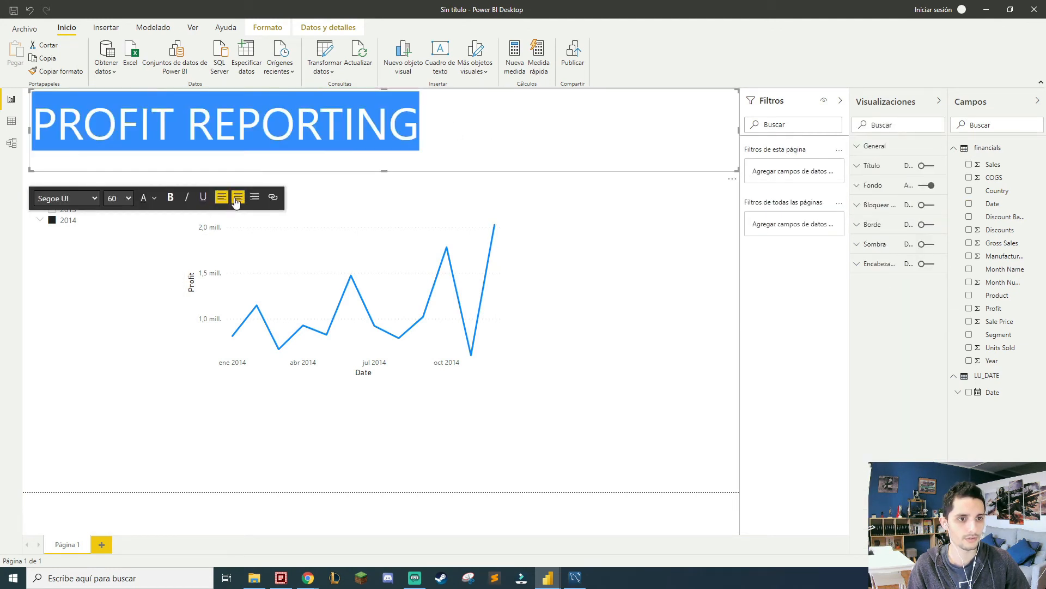
click(238, 196)
click(170, 197)
click(672, 130)
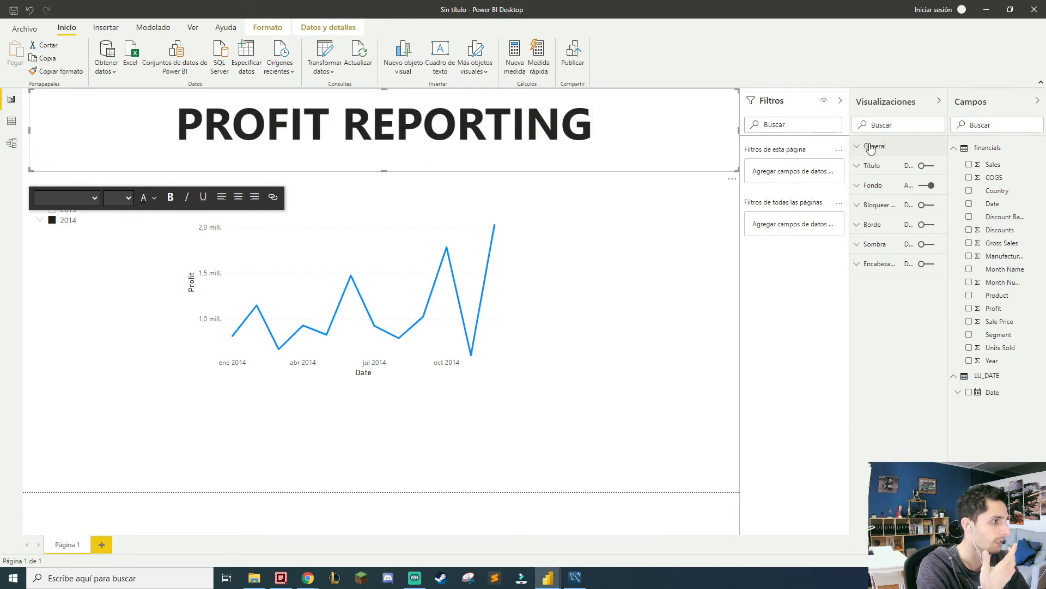
- Give the title text box a light red theme background with 50% transparency
click(872, 145)
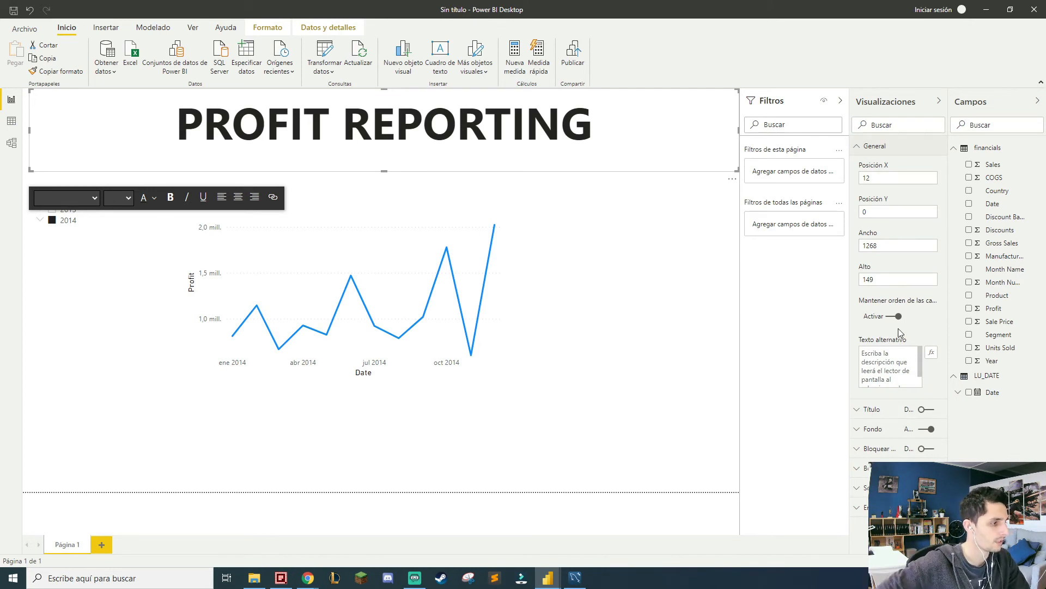
click(871, 407)
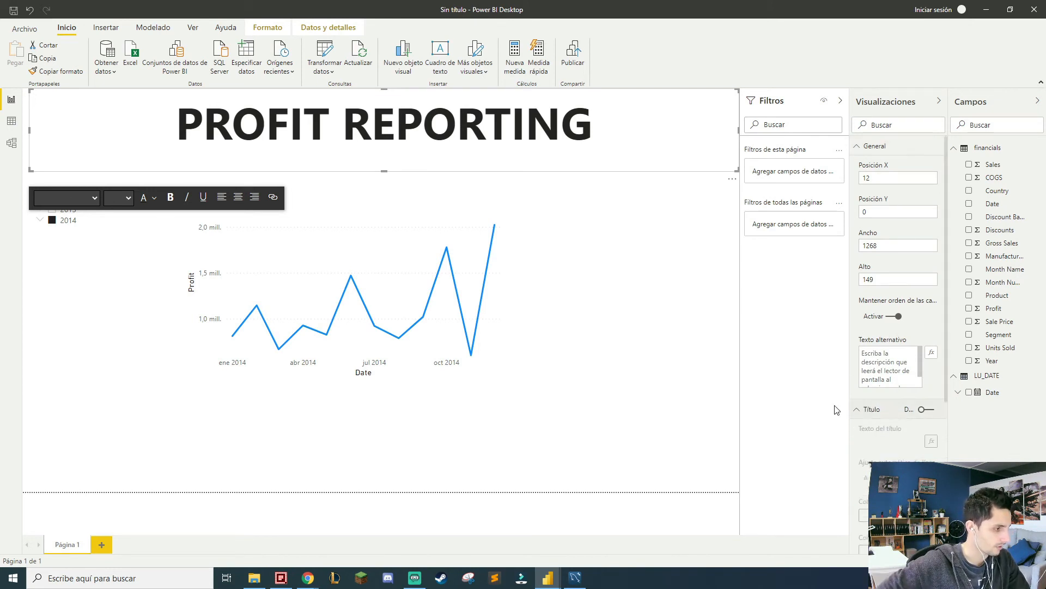
click(872, 146)
click(872, 165)
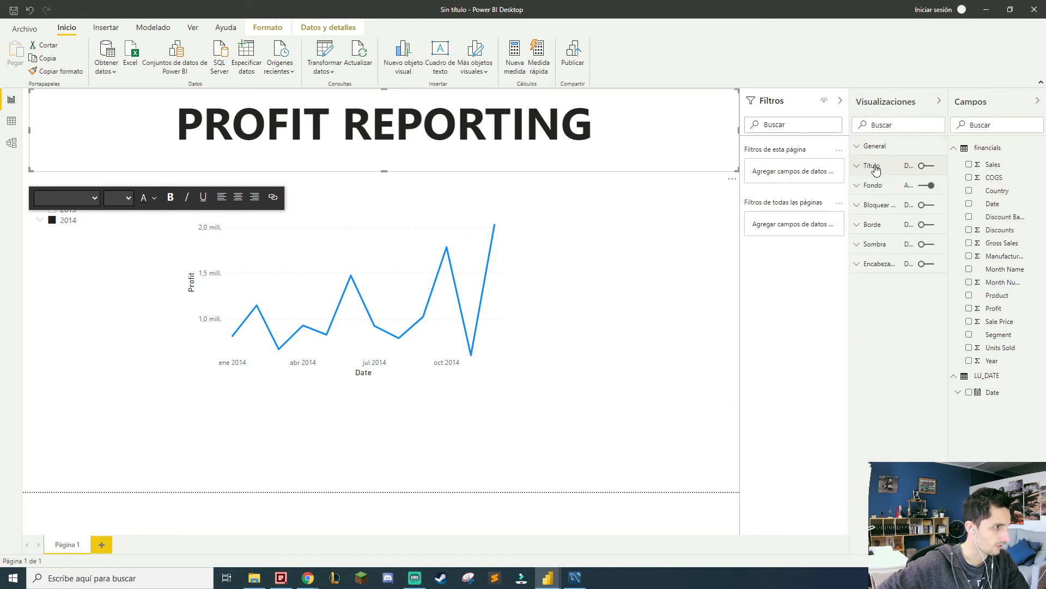
click(874, 185)
click(877, 218)
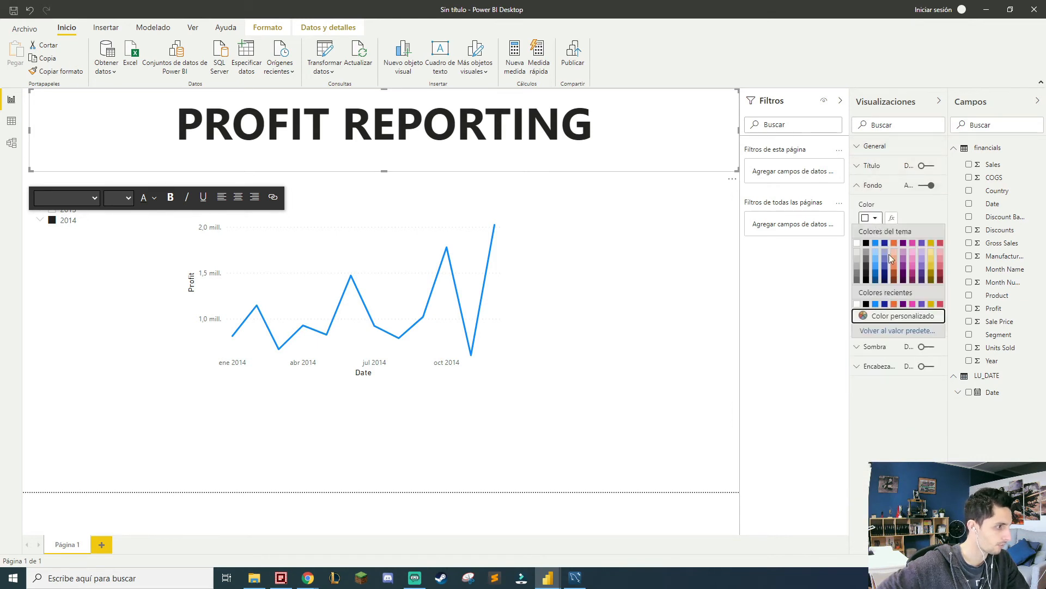
click(940, 265)
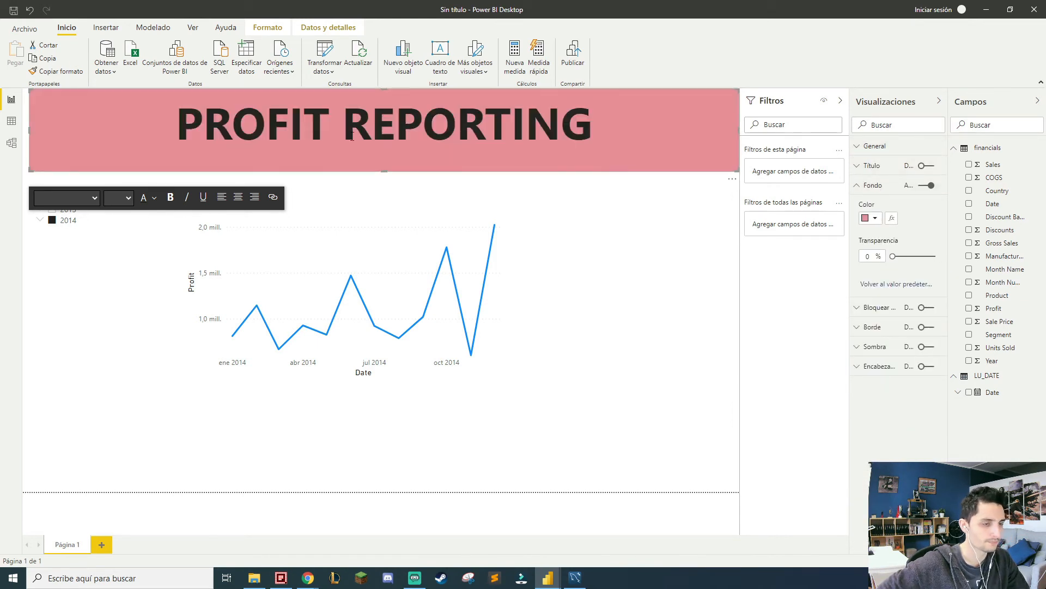
drag(892, 257, 914, 256)
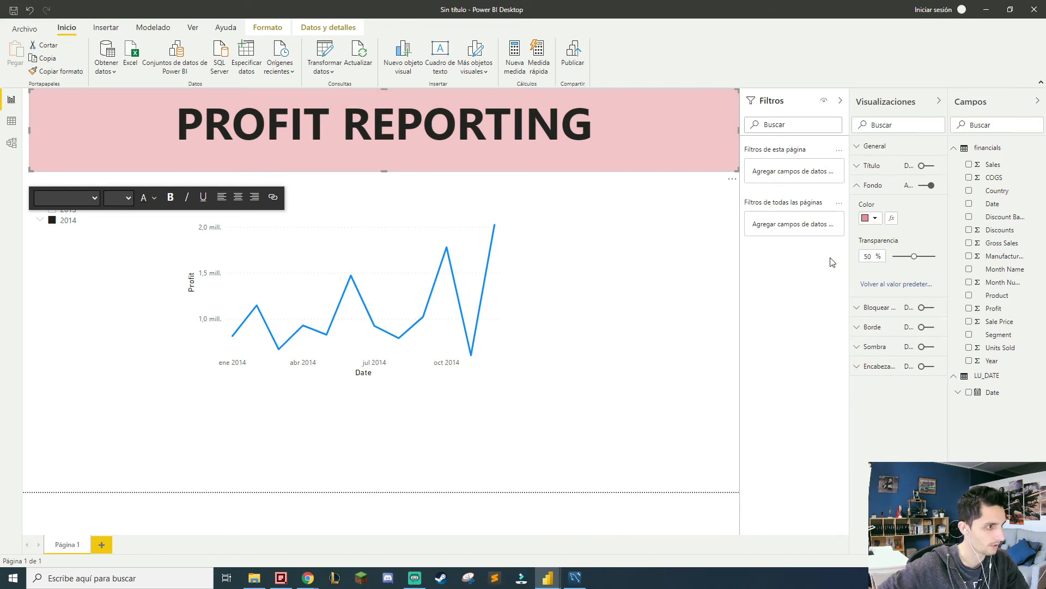
click(614, 256)
- Slightly reduce the height of the title text box from its lower edge
click(387, 156)
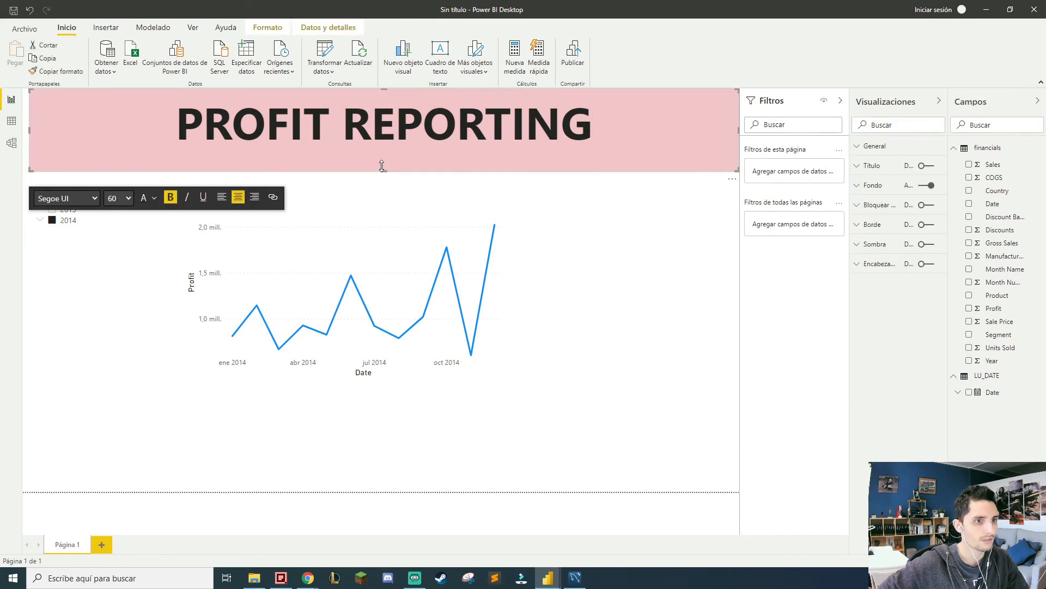
drag(384, 171, 551, 165)
click(583, 174)
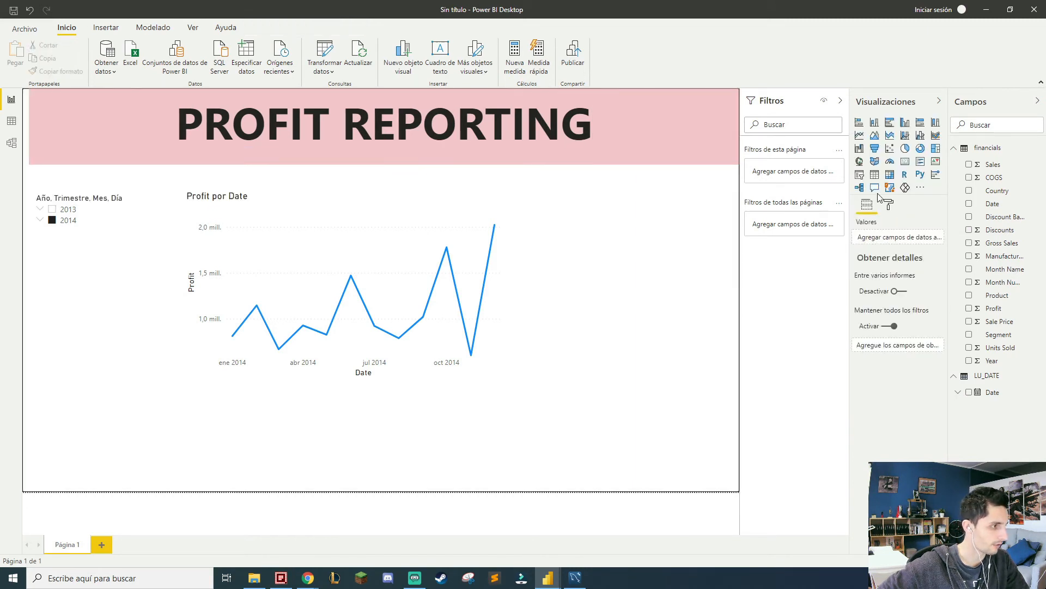
- Add a dark blue border with a 27 px corner radius to the title text box
click(561, 138)
click(887, 209)
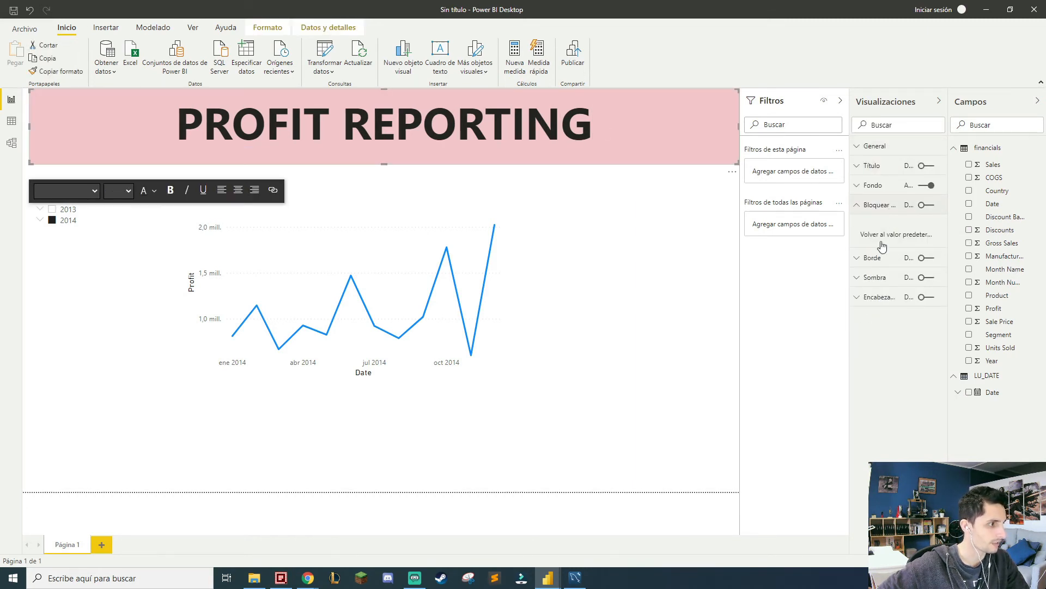
click(873, 260)
click(927, 257)
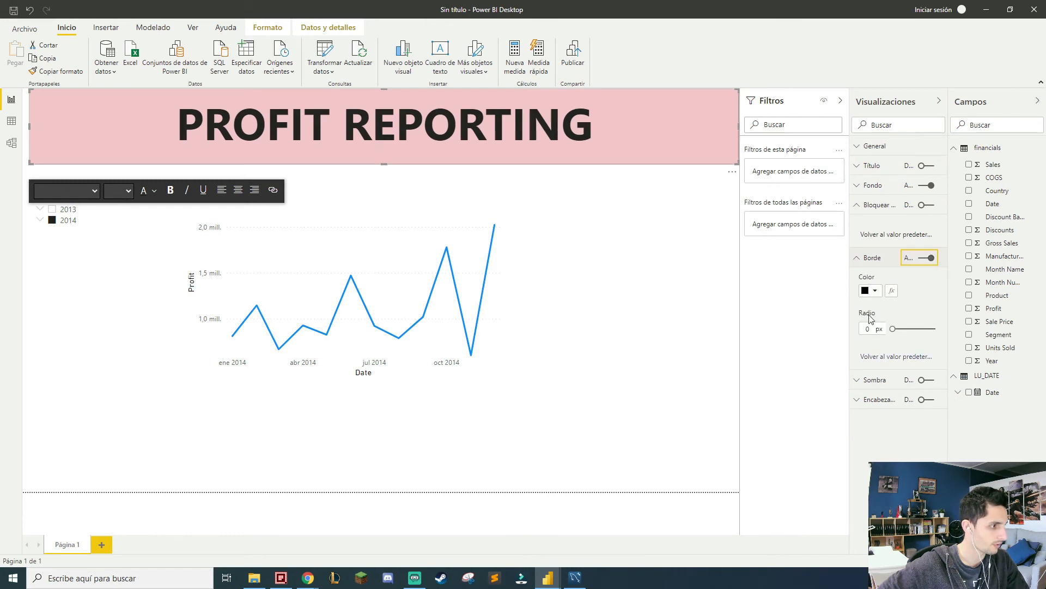
click(872, 290)
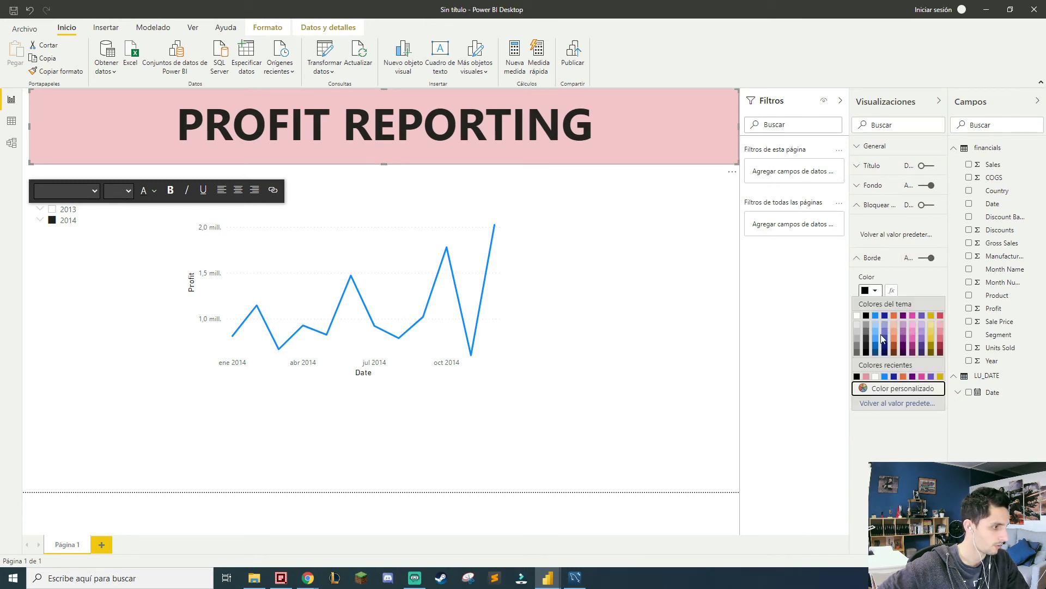
click(876, 352)
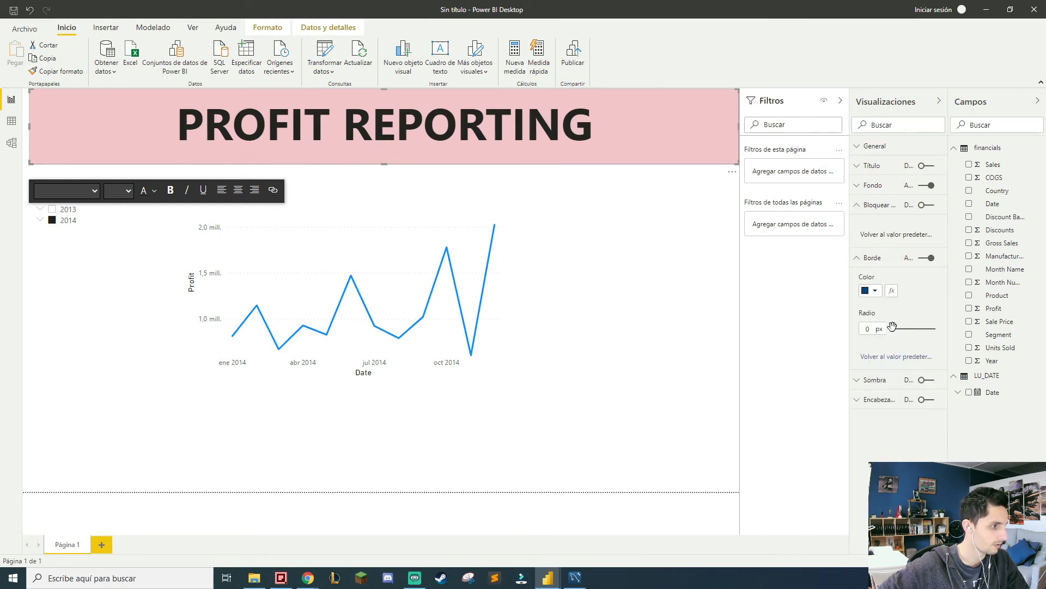
drag(892, 326, 925, 326)
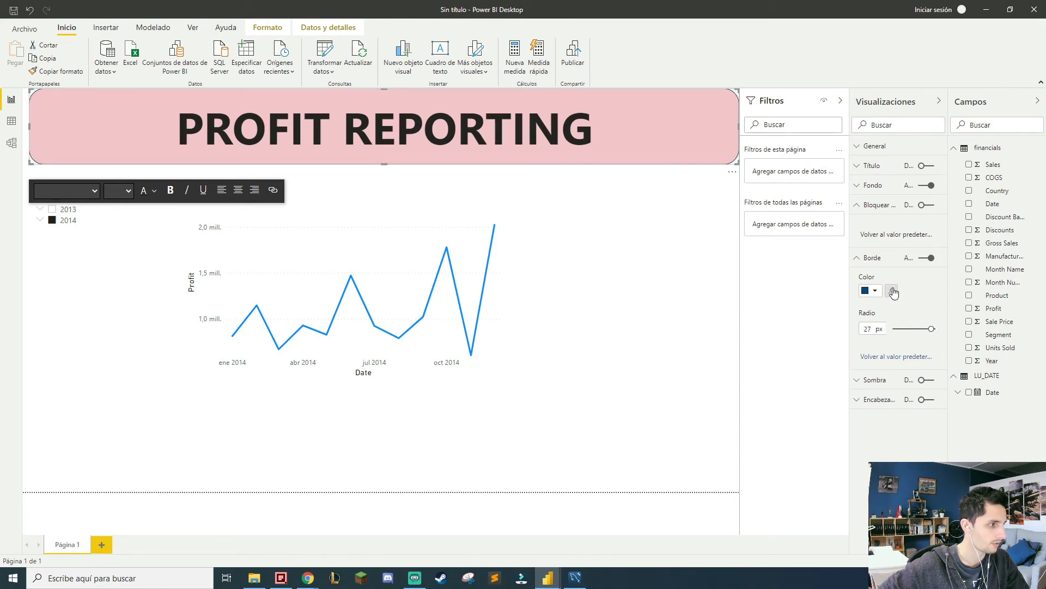
click(686, 266)
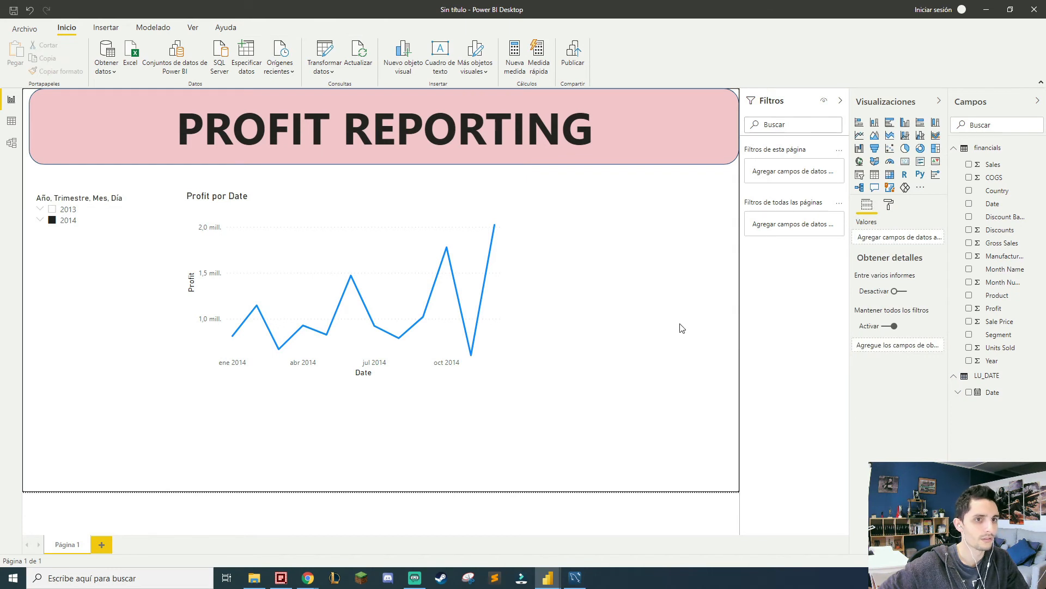
- Move the title text box slightly down so it clears the page's upper edge
click(645, 149)
click(659, 231)
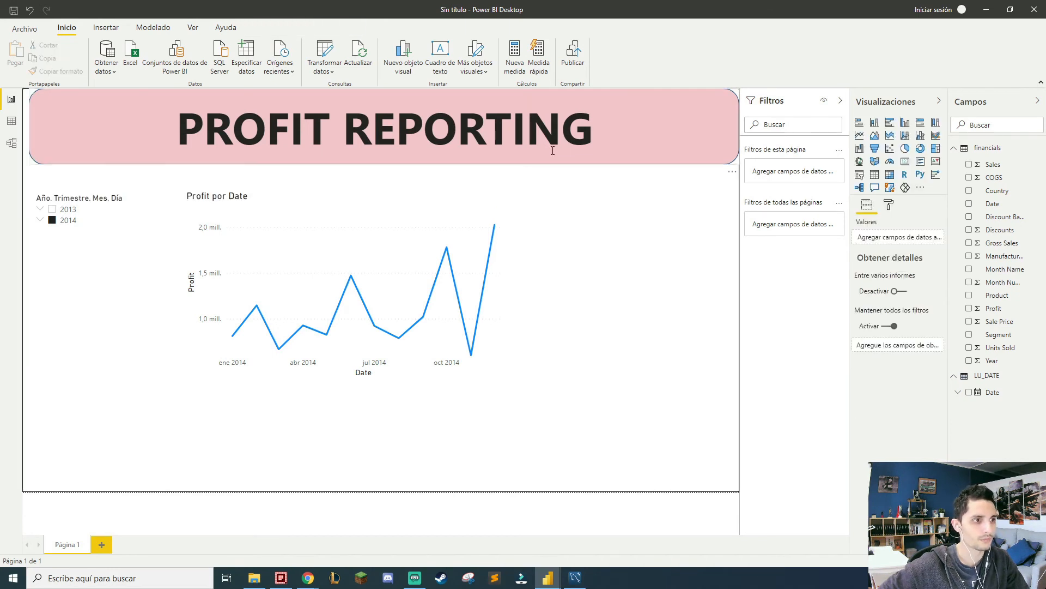
drag(533, 156, 536, 168)
click(131, 113)
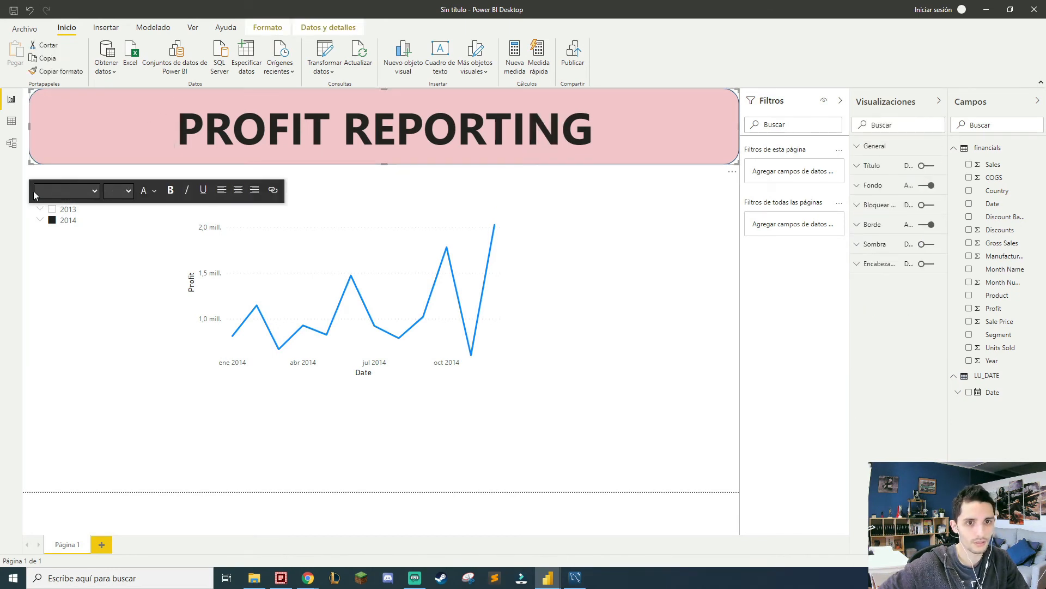
click(33, 166)
click(67, 157)
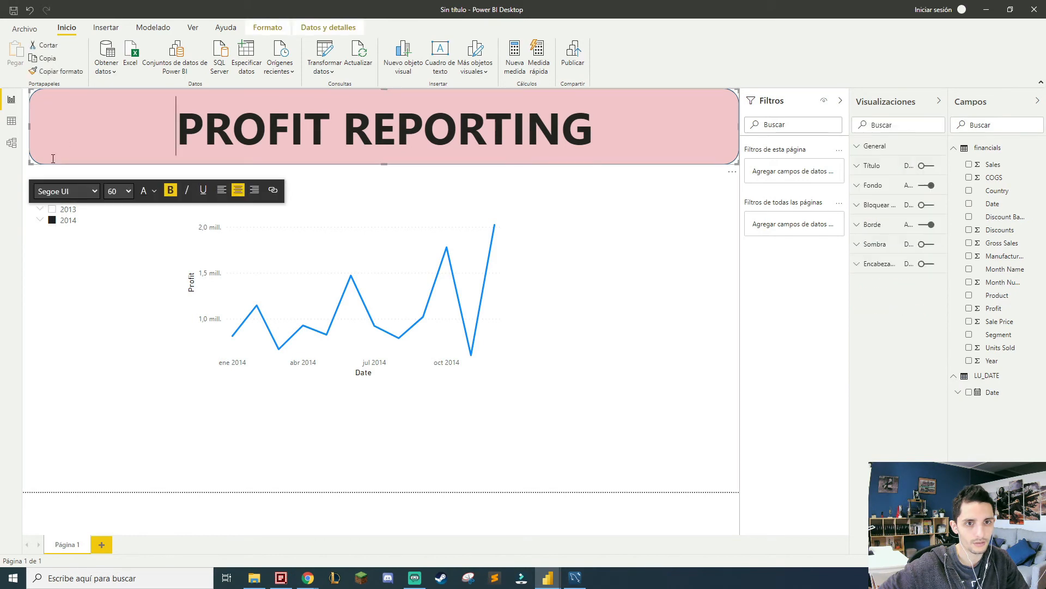
drag(39, 167, 39, 175)
click(680, 294)
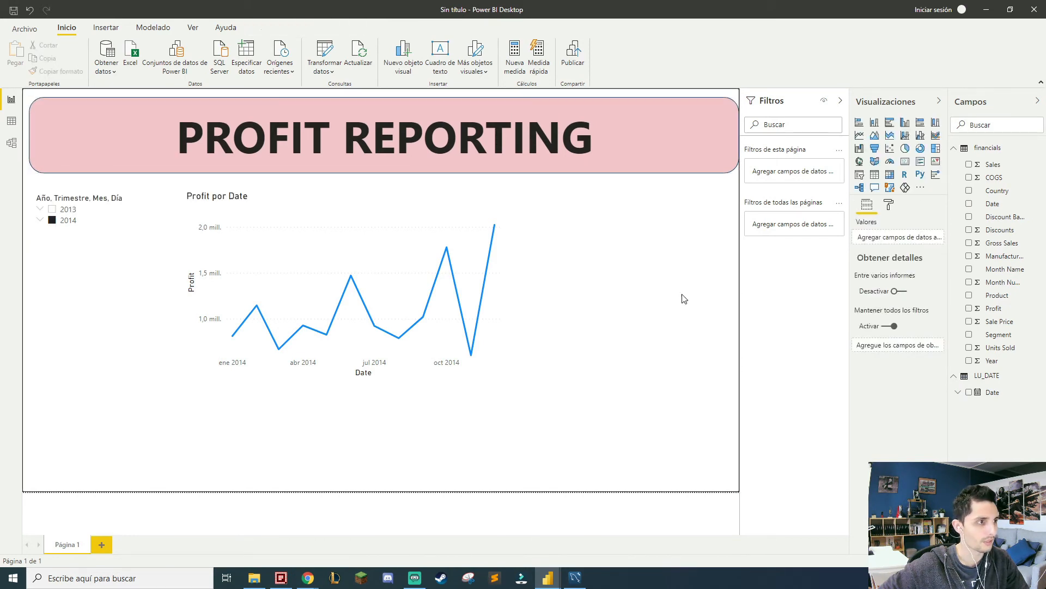
- Narrow the title text box from its right edge to leave a small margin at the page border
click(727, 174)
click(710, 178)
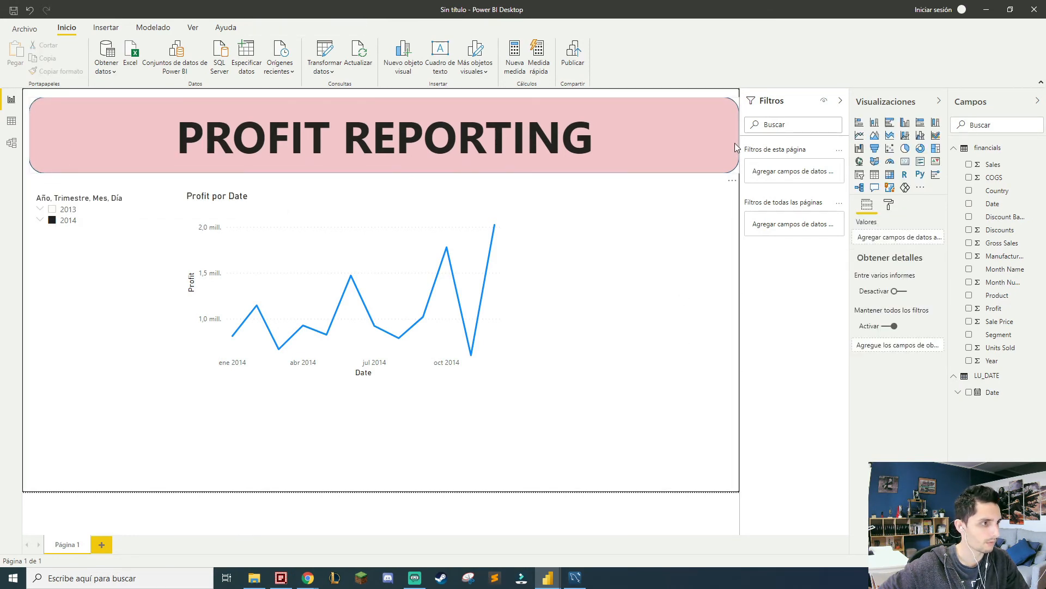
click(732, 139)
drag(739, 138, 729, 140)
click(626, 358)
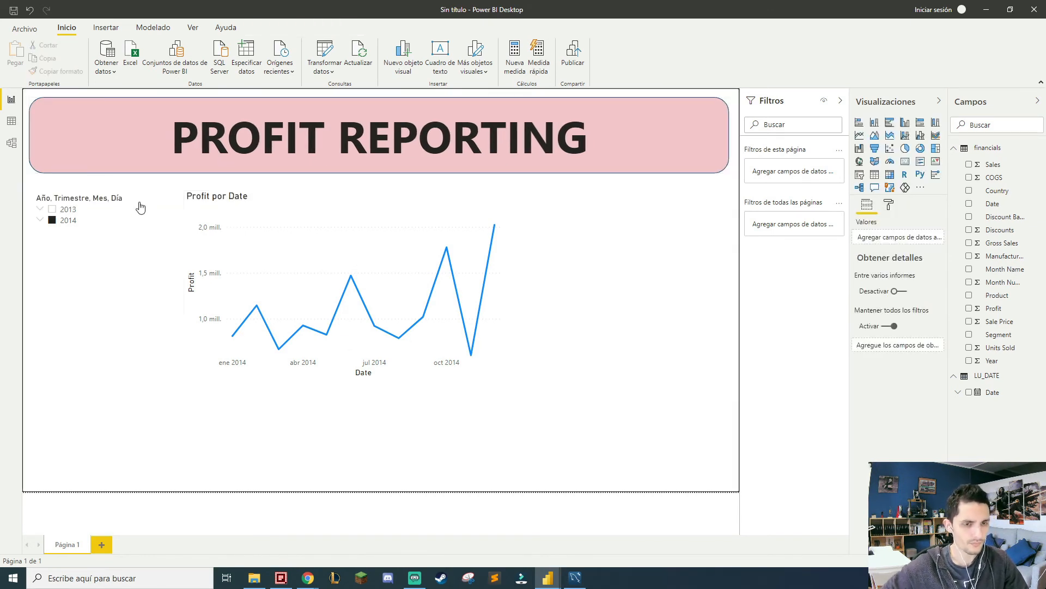
click(359, 137)
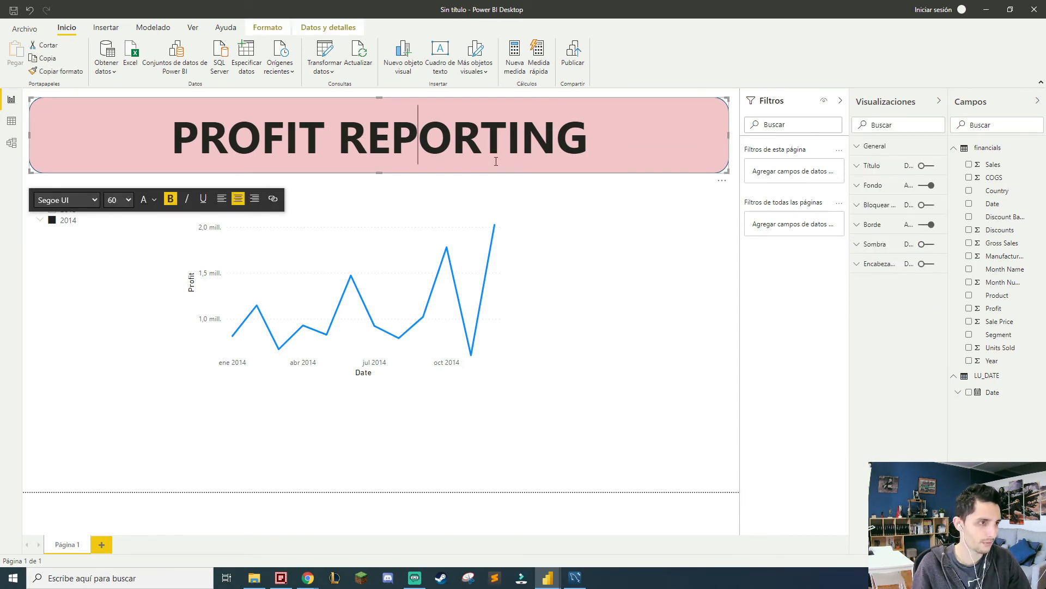
click(711, 299)
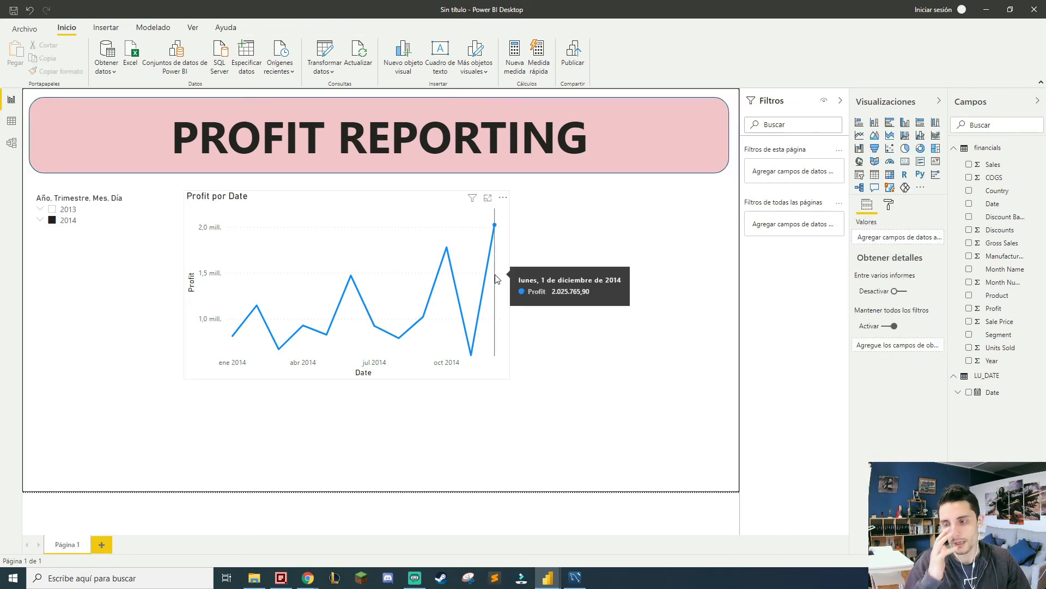
- Narrow the Profit por Date line chart to about two thirds of its width and move it against the date slicer
click(378, 244)
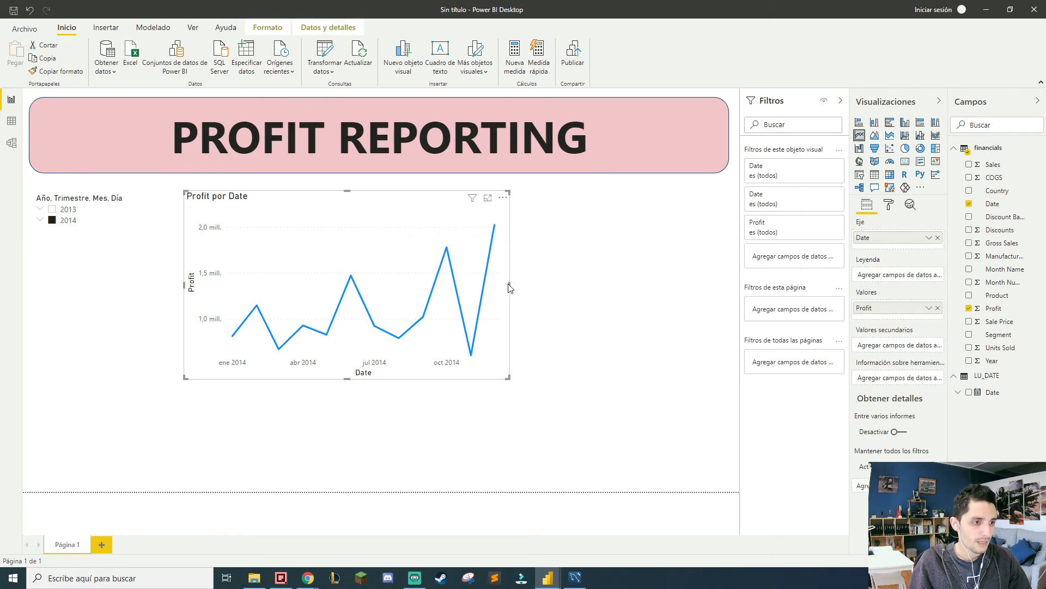
drag(510, 287, 402, 287)
drag(279, 207, 252, 206)
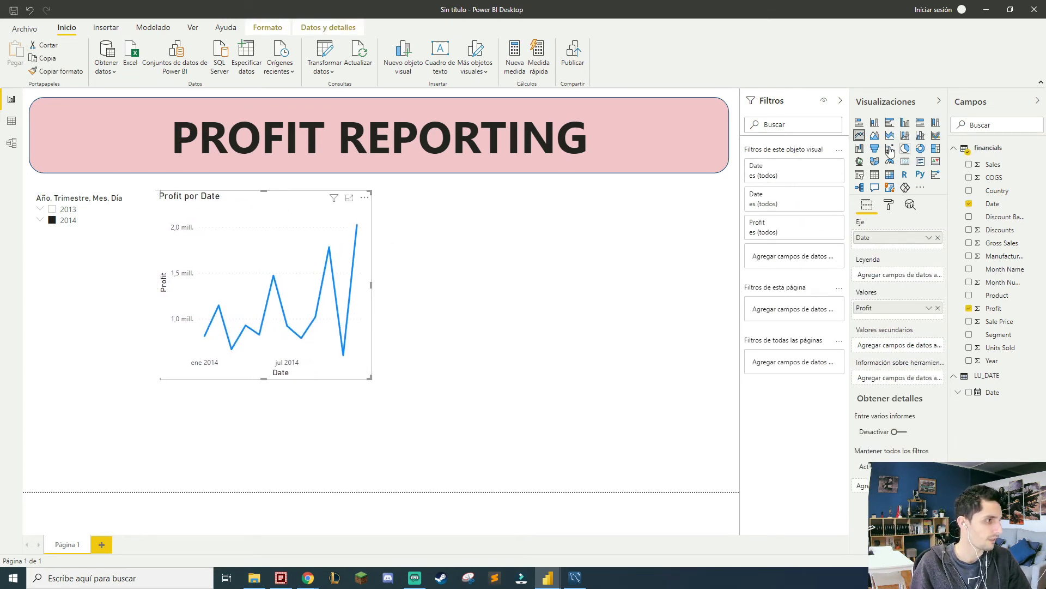
- Add a map visual with Country as its location, enlarged and placed to the right of the profit chart under the title
click(599, 286)
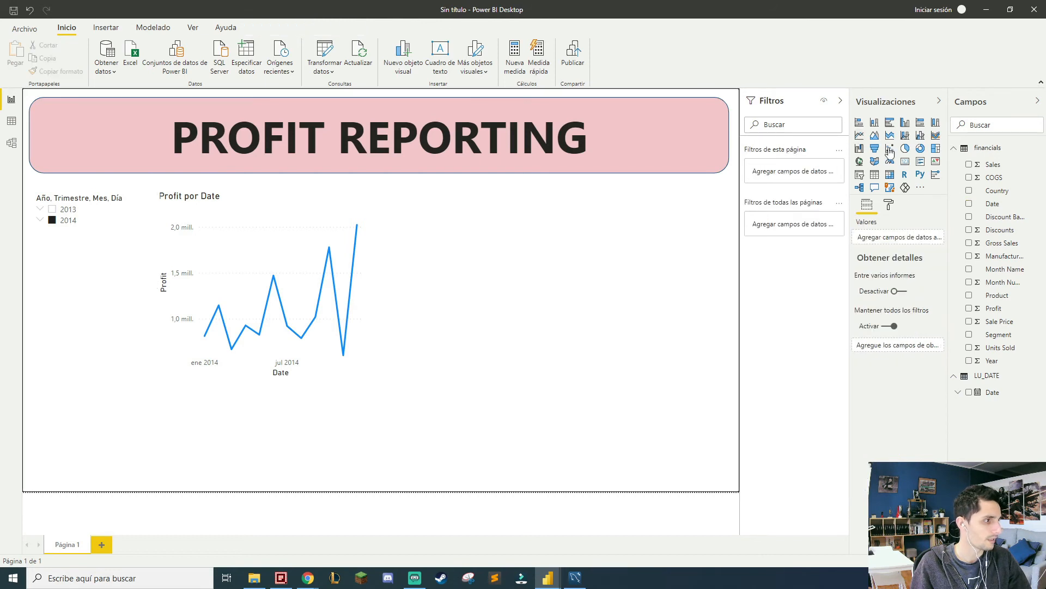
click(860, 162)
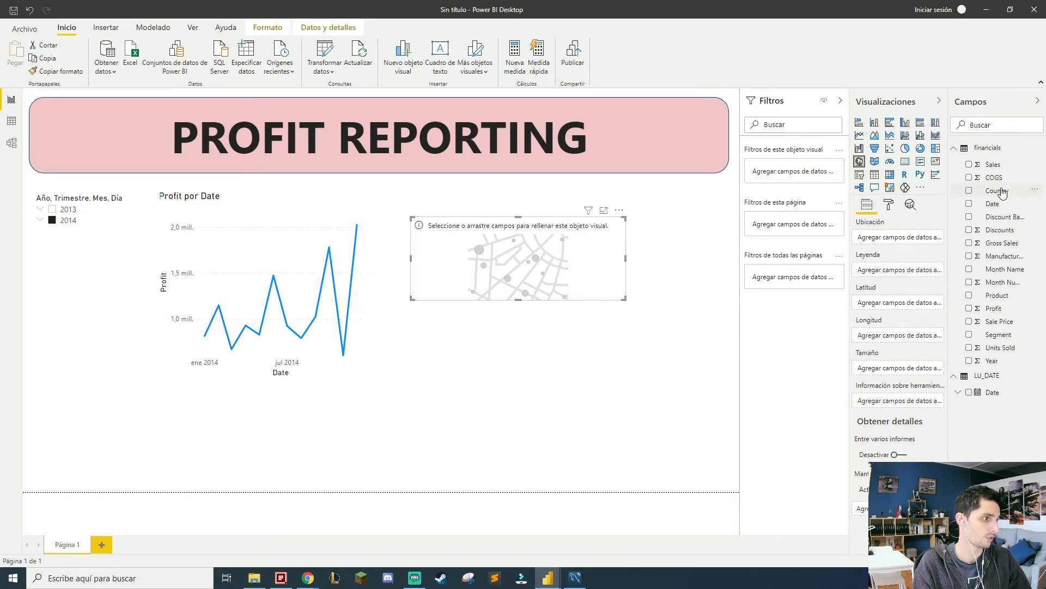
drag(999, 191, 905, 239)
drag(625, 298, 676, 396)
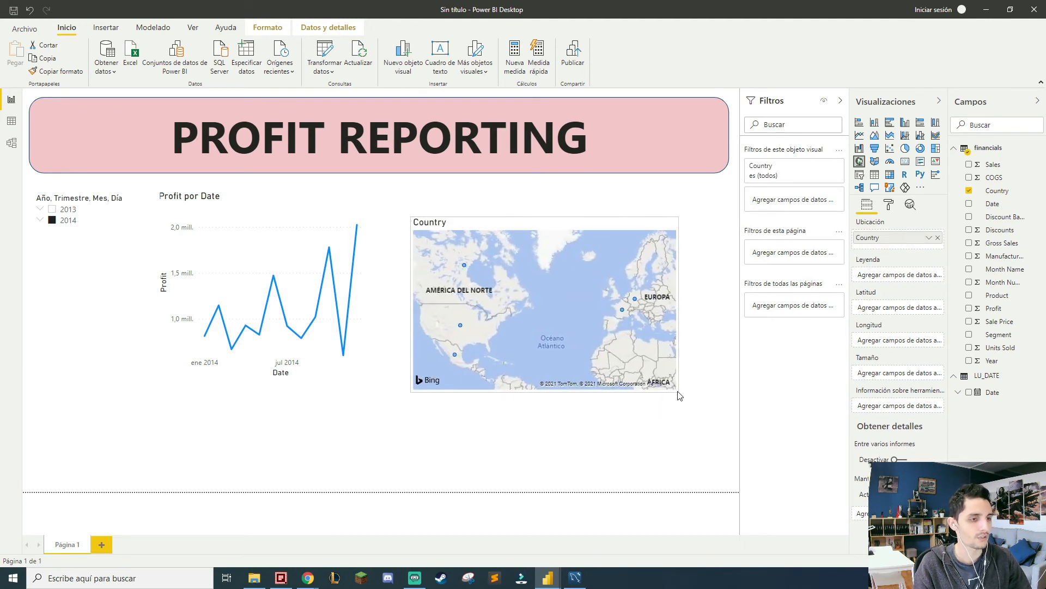
drag(478, 226, 471, 200)
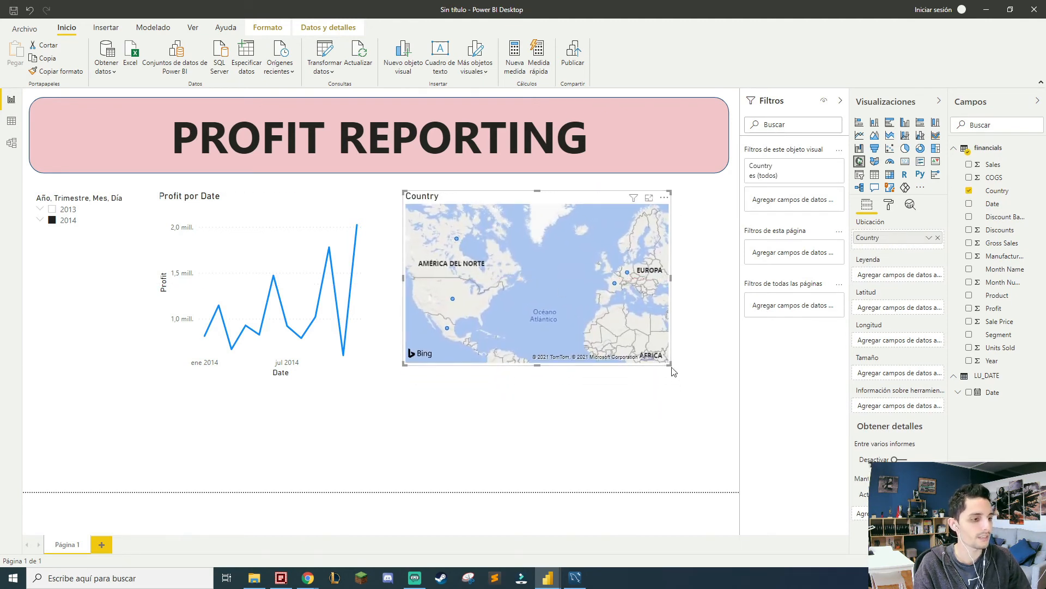
drag(668, 365, 696, 374)
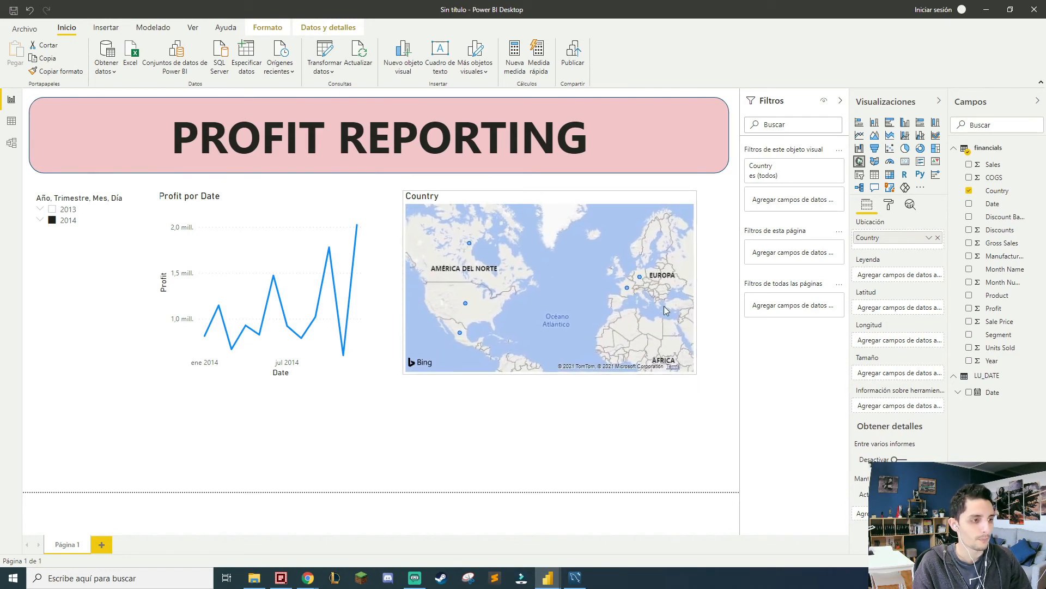
- Check the profit chart's cross-filtering by picking country points on the map in Europe and North America, and set the date slicer to 2013
click(639, 276)
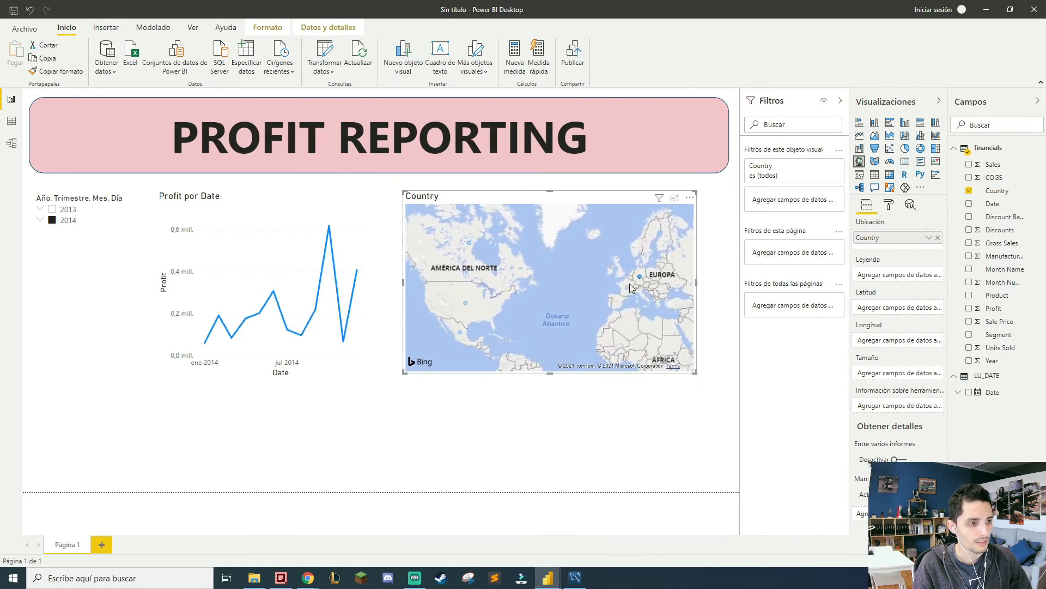
click(627, 287)
click(466, 304)
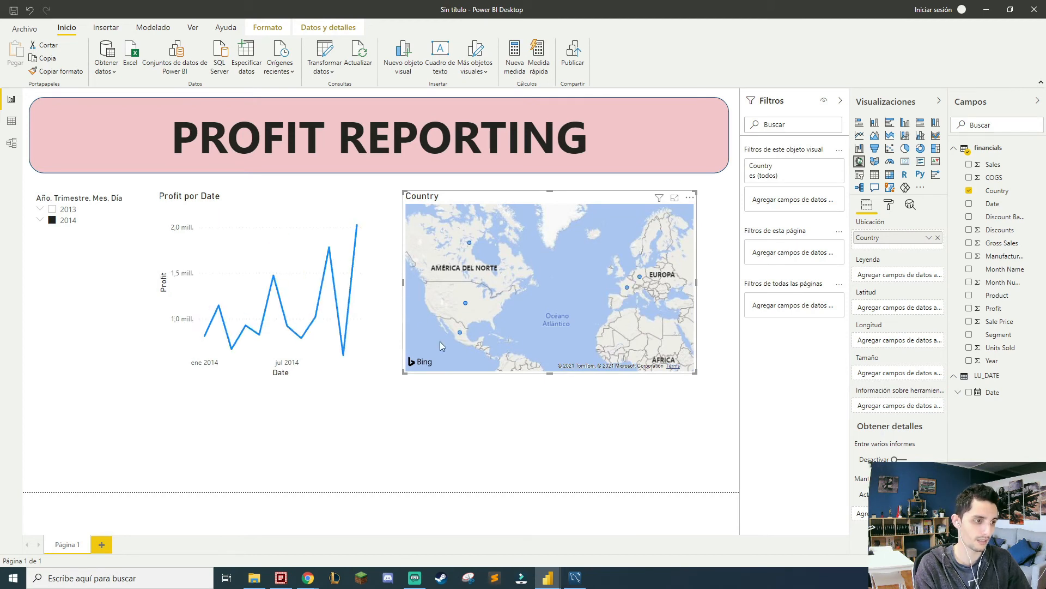
click(53, 209)
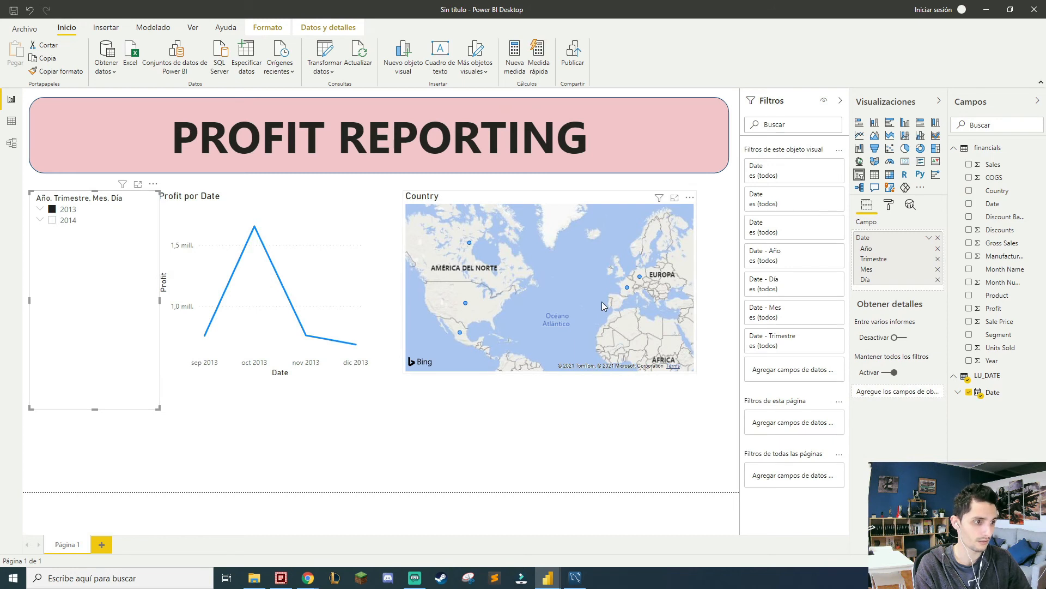
- Check how the profit chart responds to 2014, 2013 and the third quarter of 2014 in the date slicer, expanding that quarter to its months
click(52, 221)
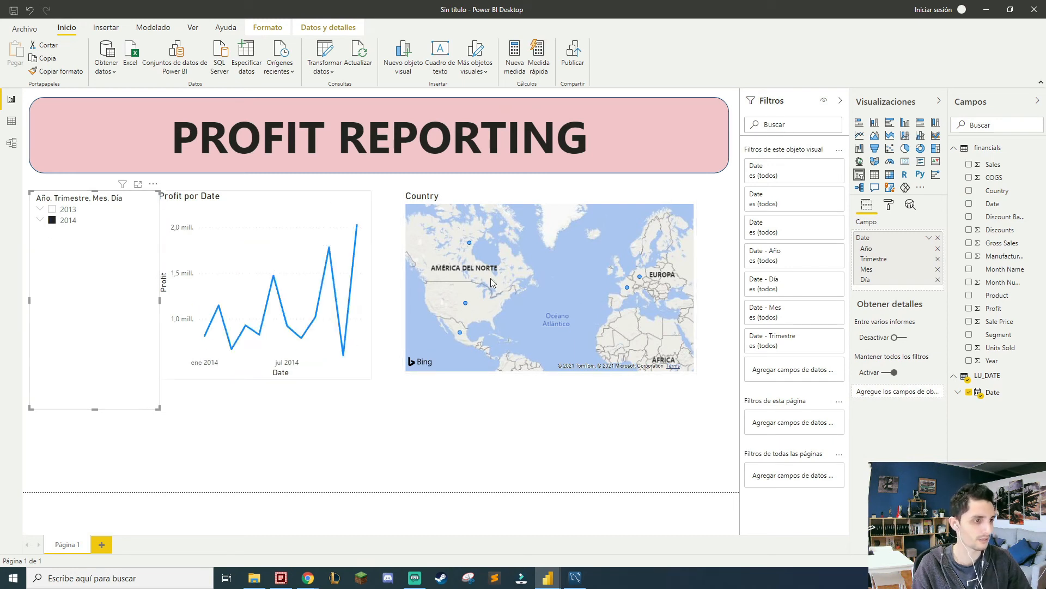
click(50, 209)
click(39, 221)
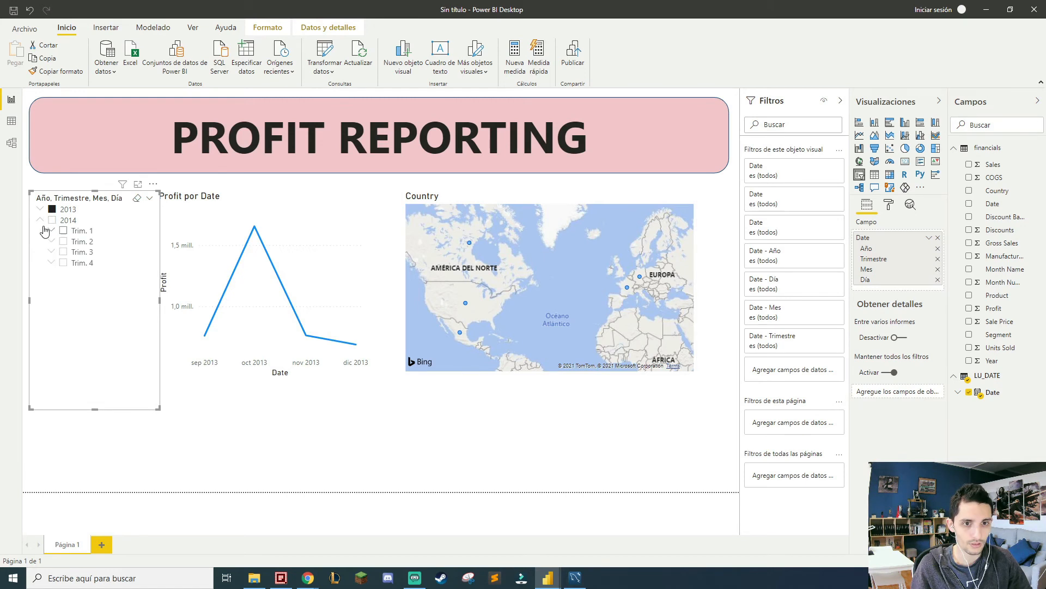
click(56, 252)
click(52, 251)
click(74, 263)
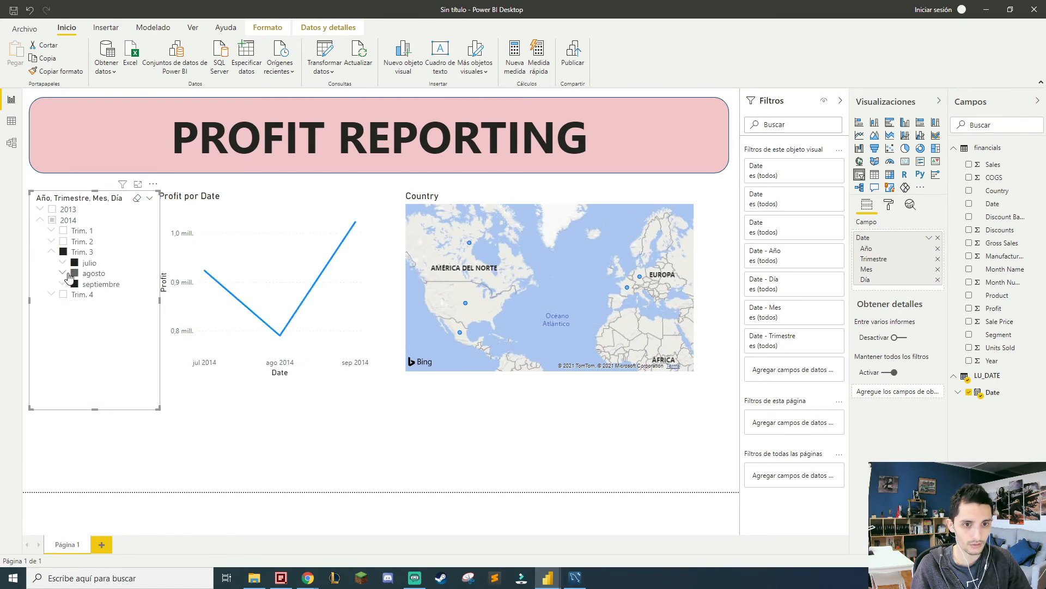
- Expand agosto 2014 in the date slicer and test filtering the profit chart by individual days and months
click(62, 273)
click(85, 286)
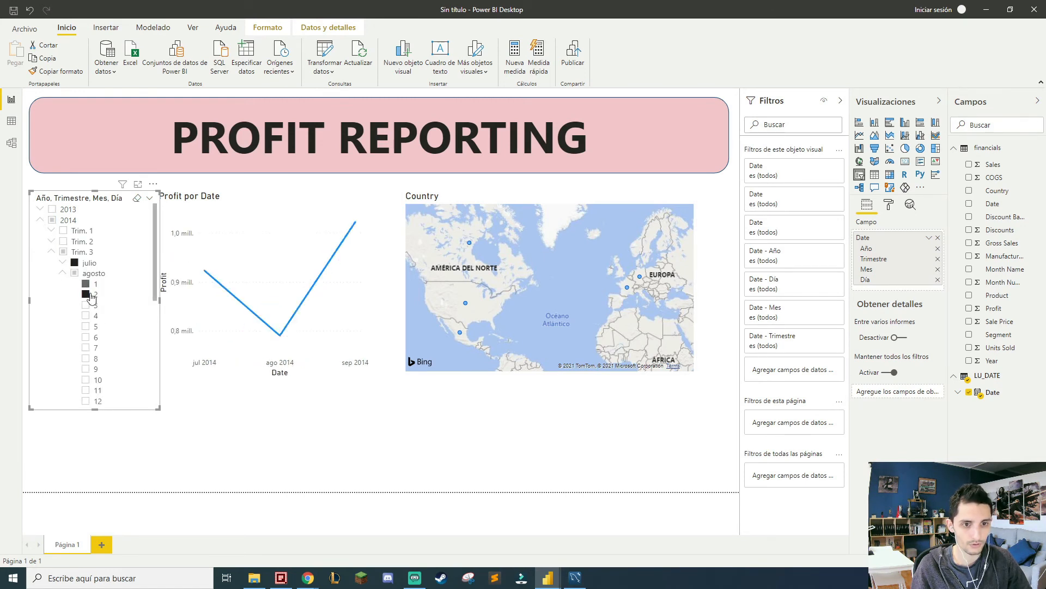
ctrl+click(86, 284)
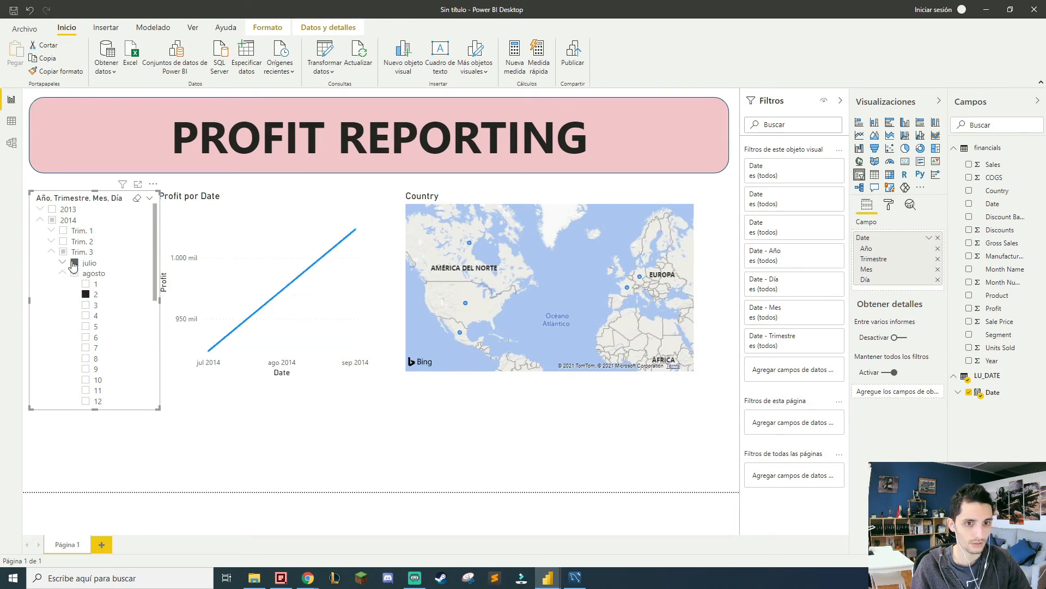
ctrl+click(74, 263)
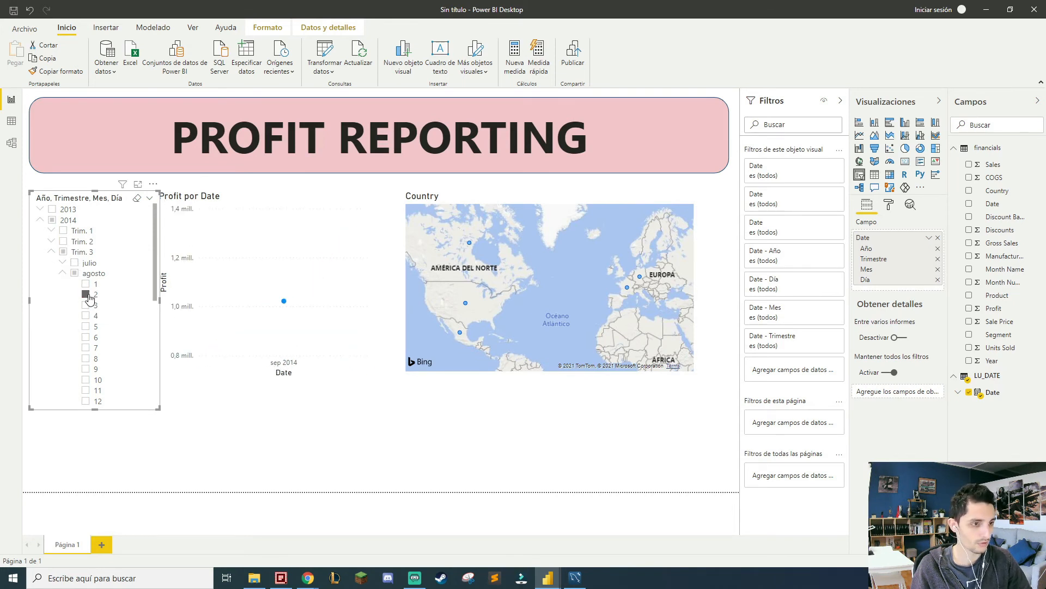
click(85, 316)
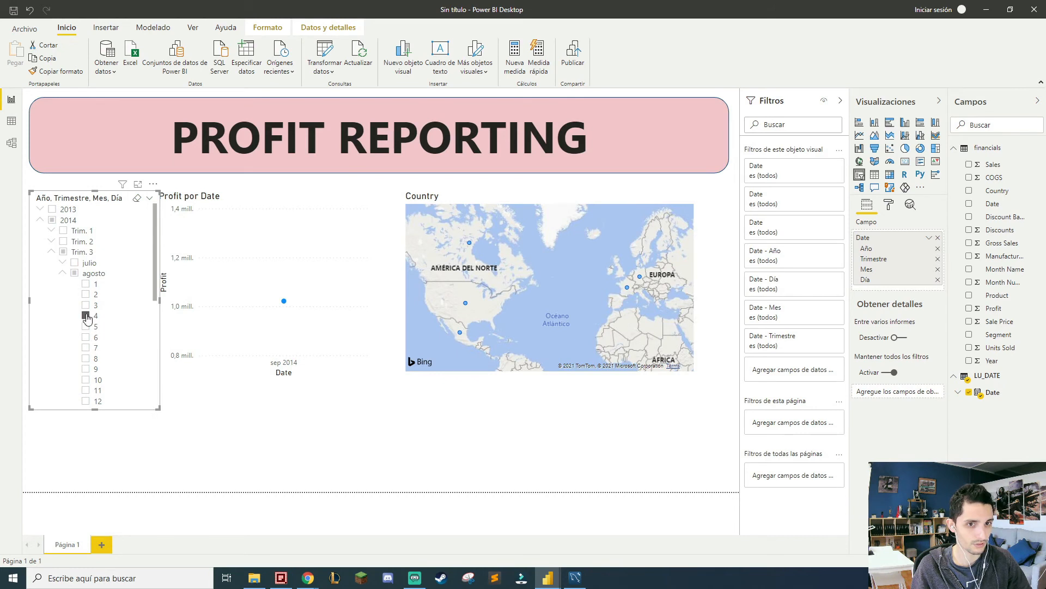
click(68, 274)
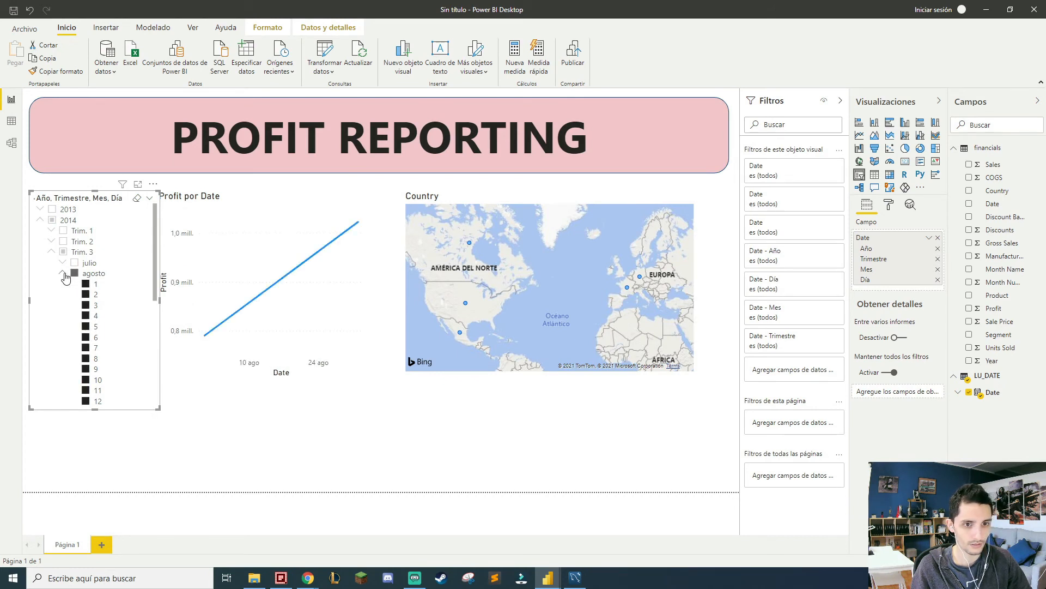
click(73, 273)
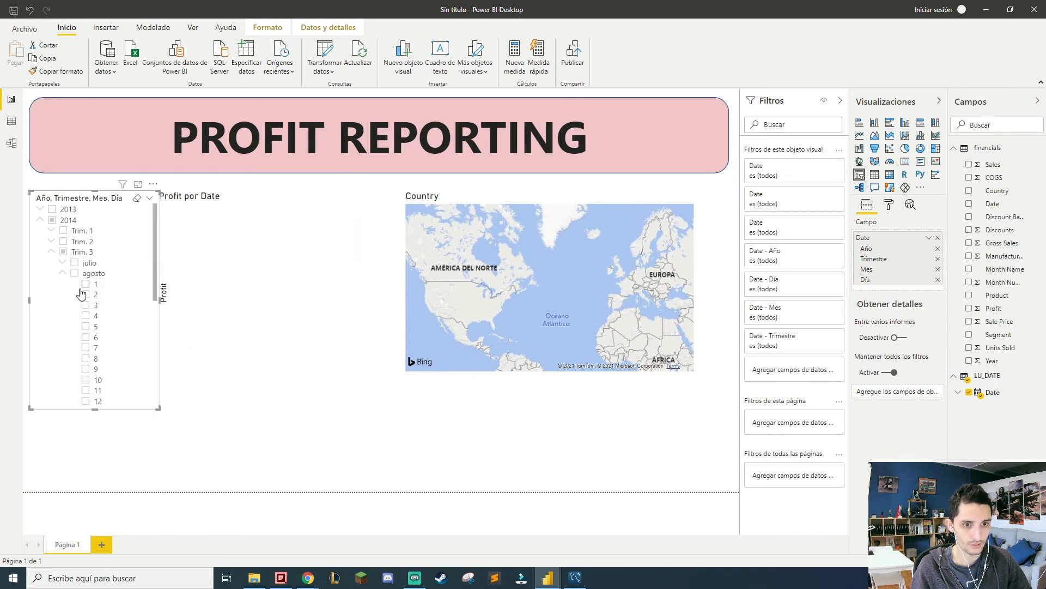
click(86, 284)
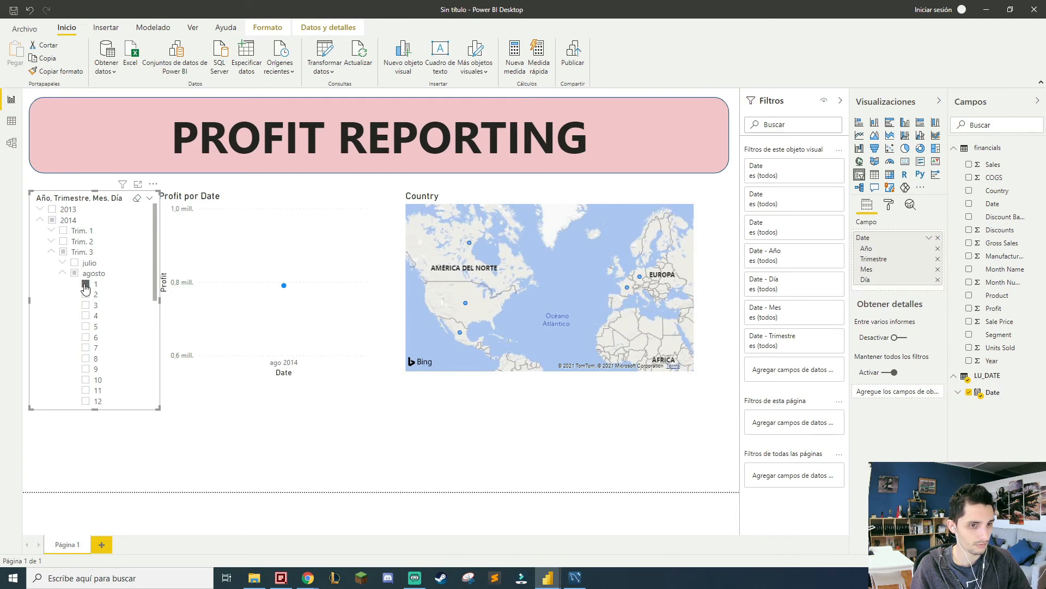
click(85, 284)
- Set the date slicer to the whole of 2014 and collapse the year's hierarchy
click(75, 273)
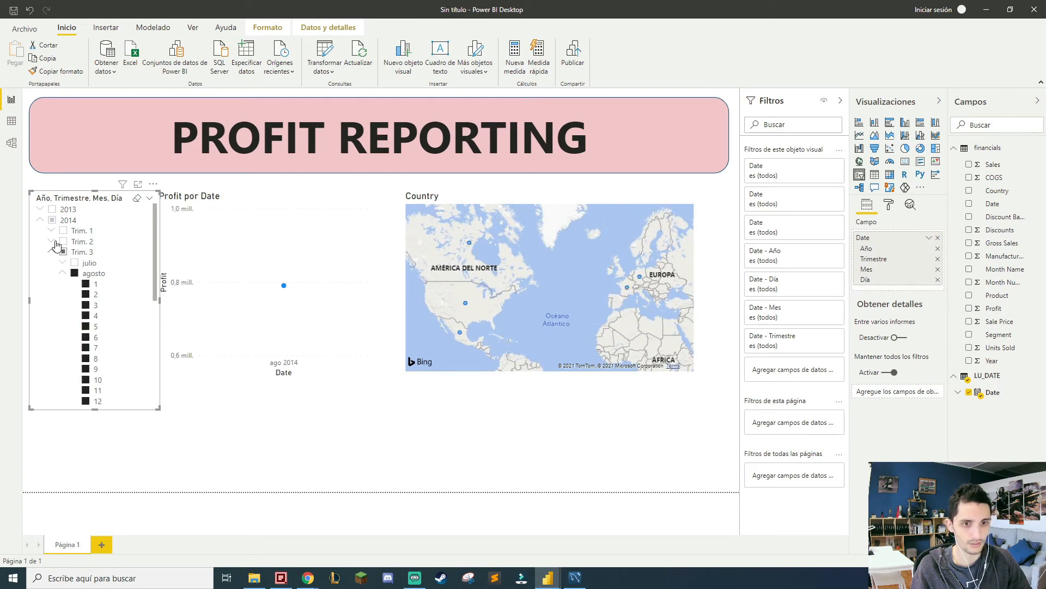
click(52, 221)
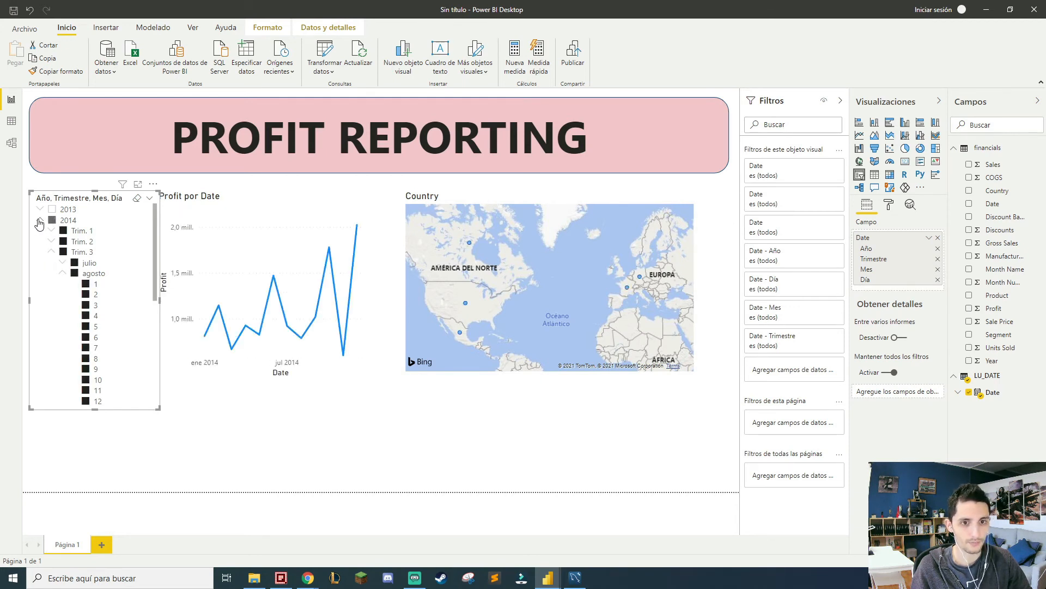
click(39, 221)
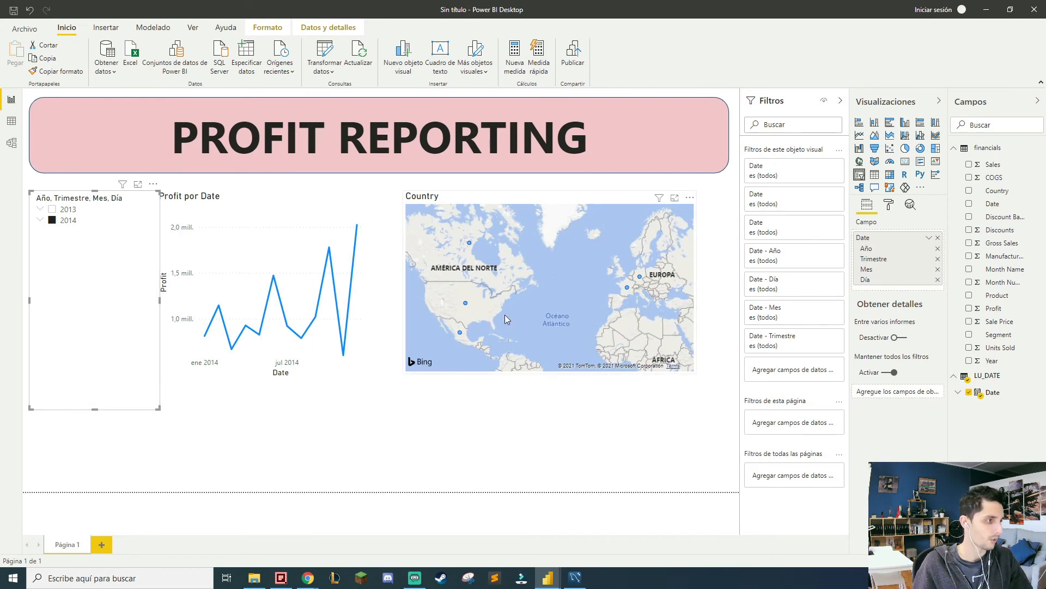
- Use Units Sold as the bubble size of the Country map and resize the map to a narrower, nearly square shape
click(642, 224)
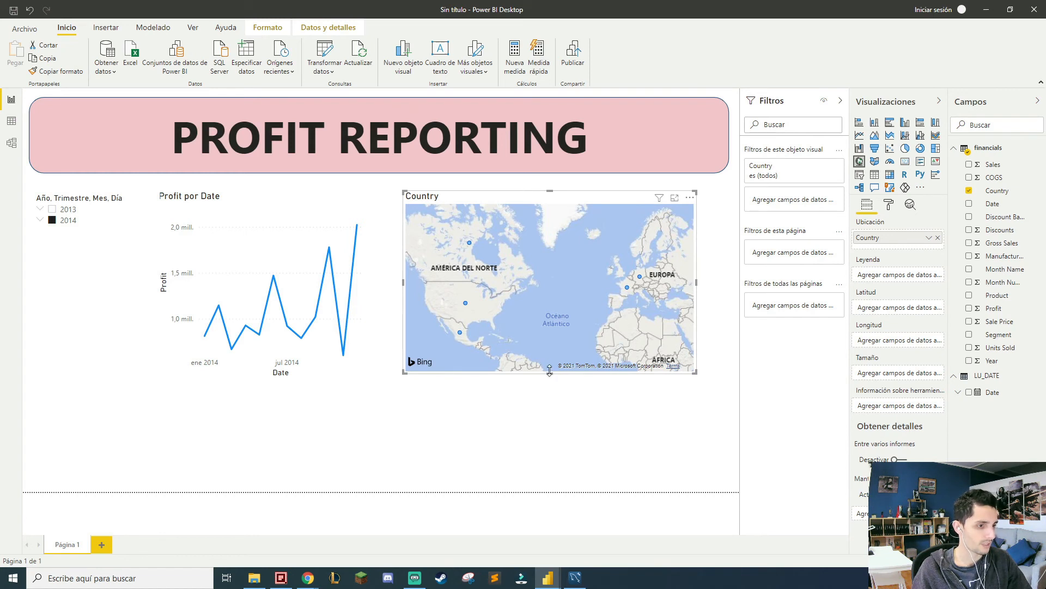
drag(550, 370, 547, 318)
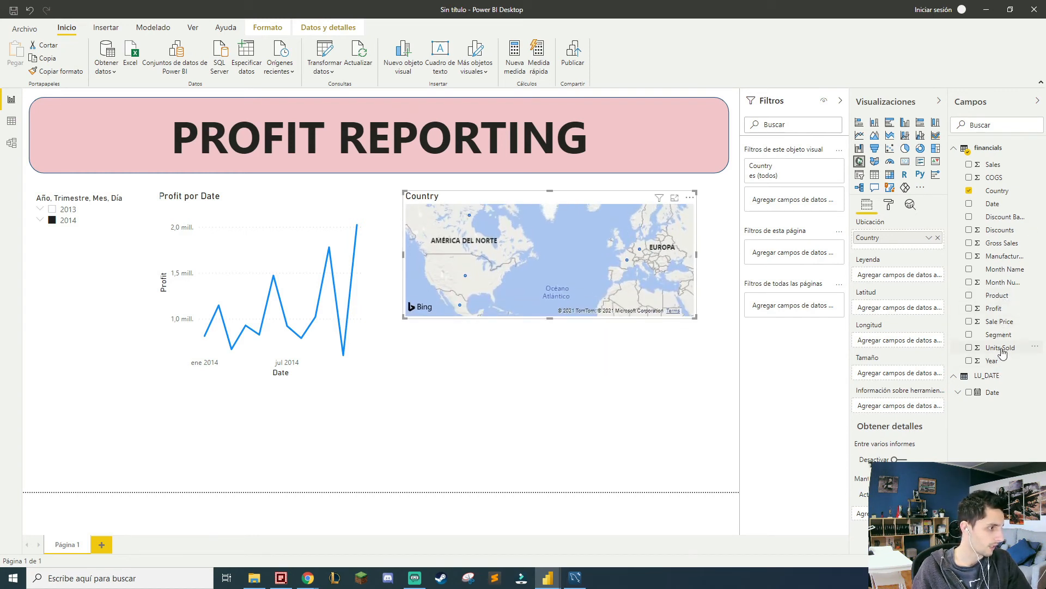
drag(1001, 353, 897, 376)
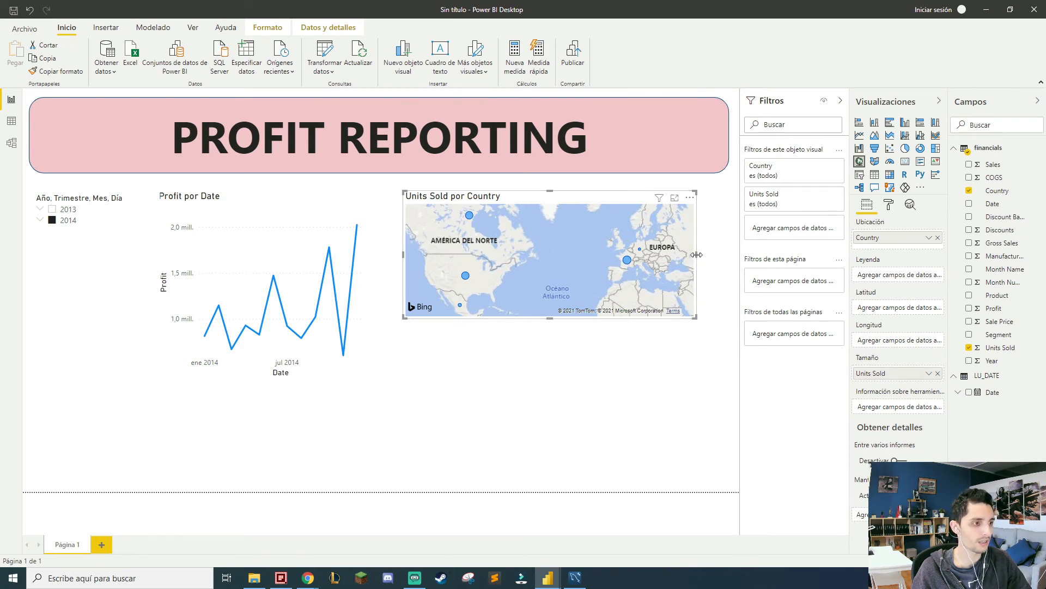
drag(697, 254, 585, 266)
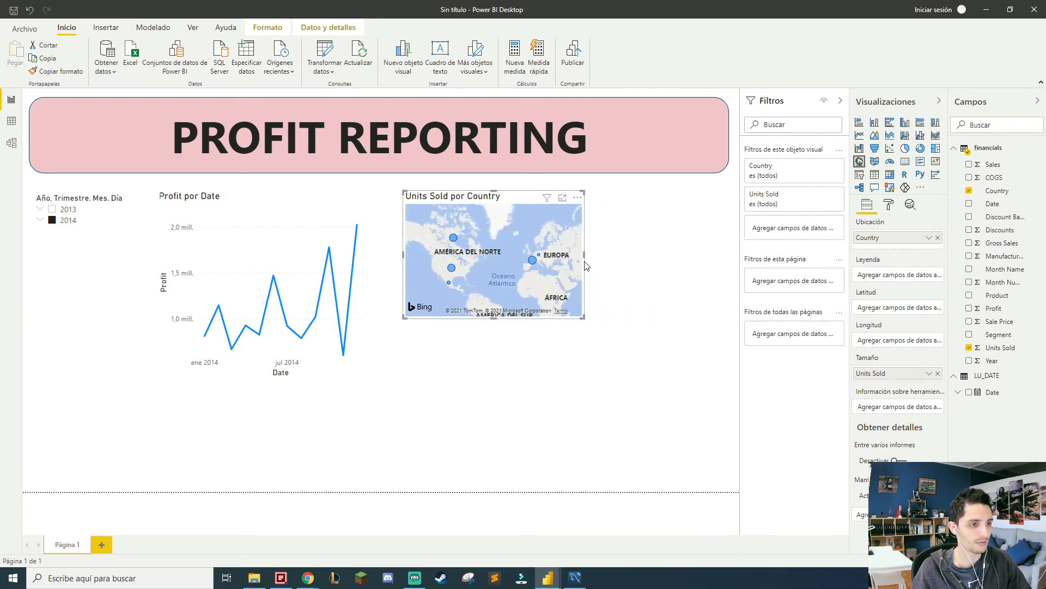
drag(584, 316, 597, 382)
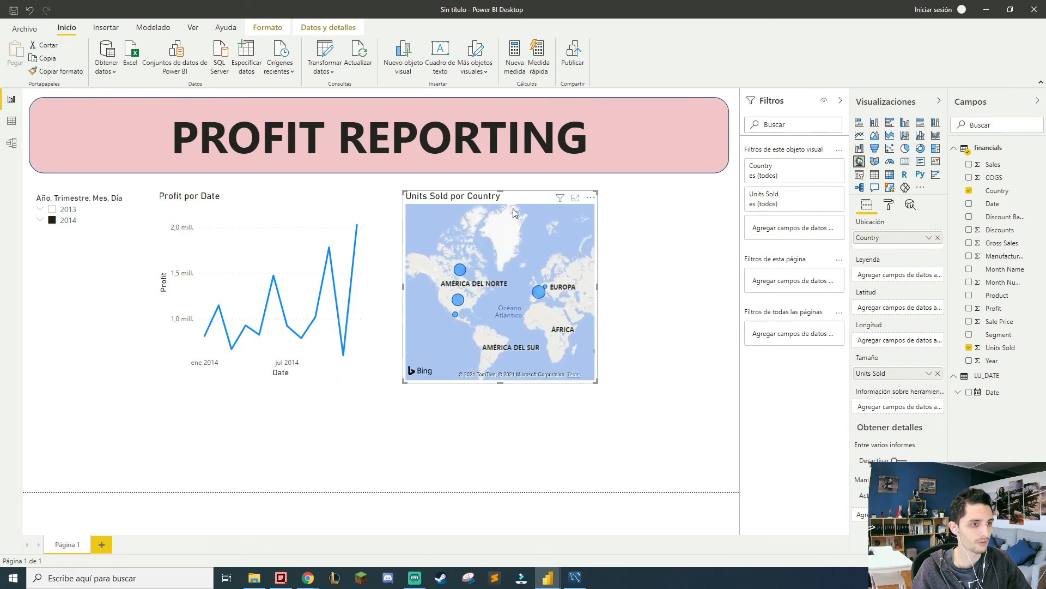
- Move the Units Sold map to the page's right edge, duplicate it, and place the copy between the original and the profit chart
drag(512, 202, 665, 205)
key(ctrl+c)
key(ctrl+v)
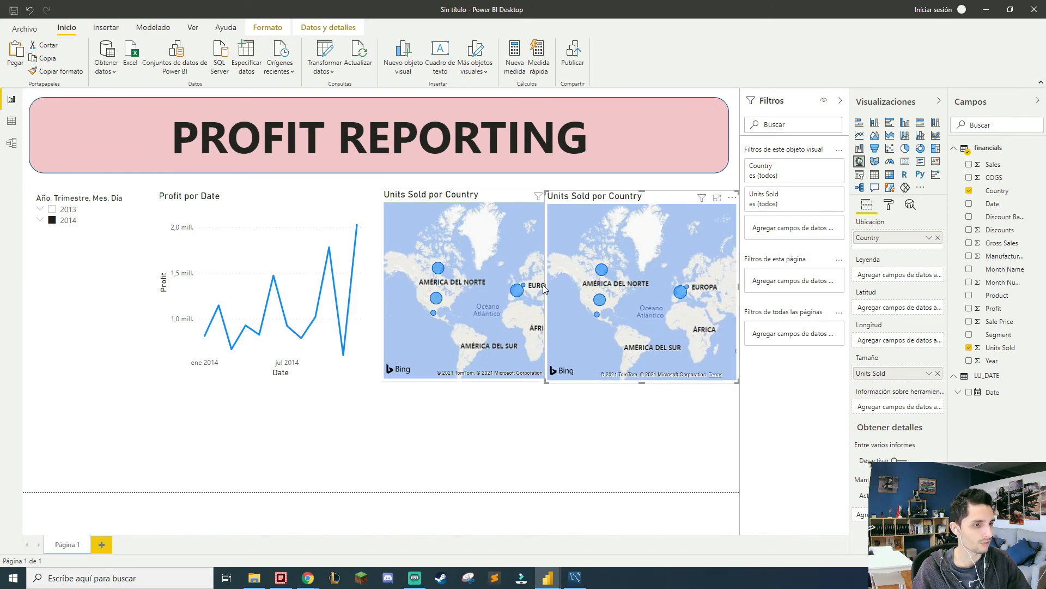
mouse_move(482, 203)
mouse_down()
mouse_move(448, 200)
mouse_move(463, 200)
mouse_up()
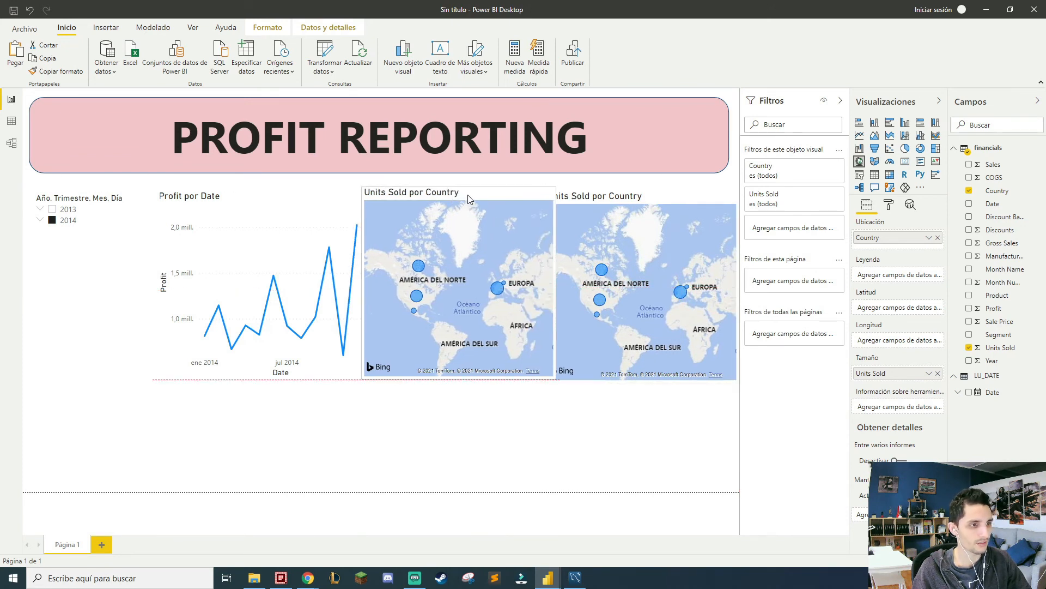
- Convert the outer, slightly narrowed map into a stacked column chart of Units Sold by Country and move it lower
click(563, 279)
drag(549, 286, 557, 286)
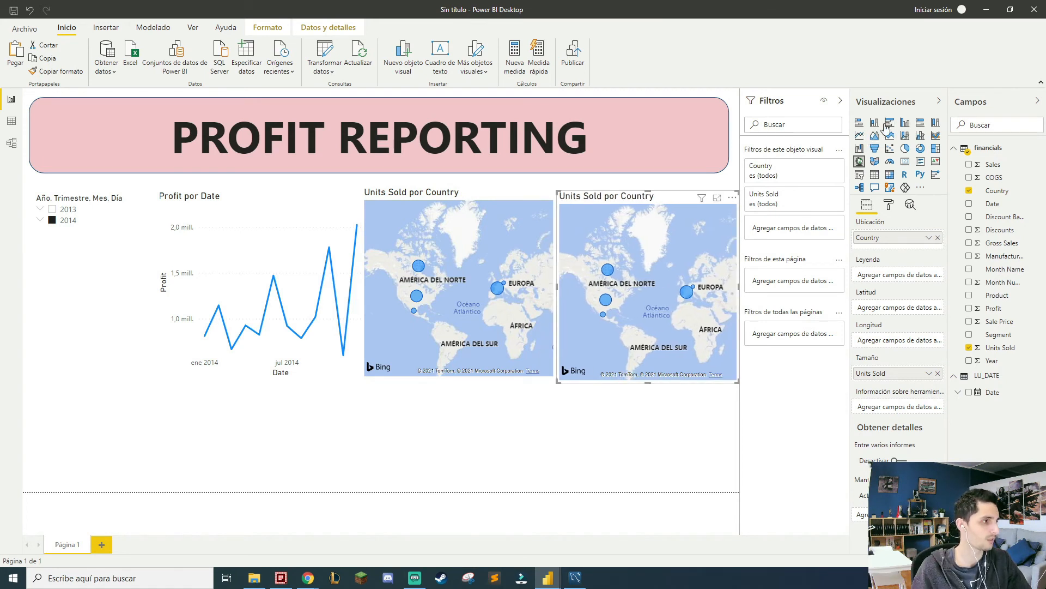
click(876, 123)
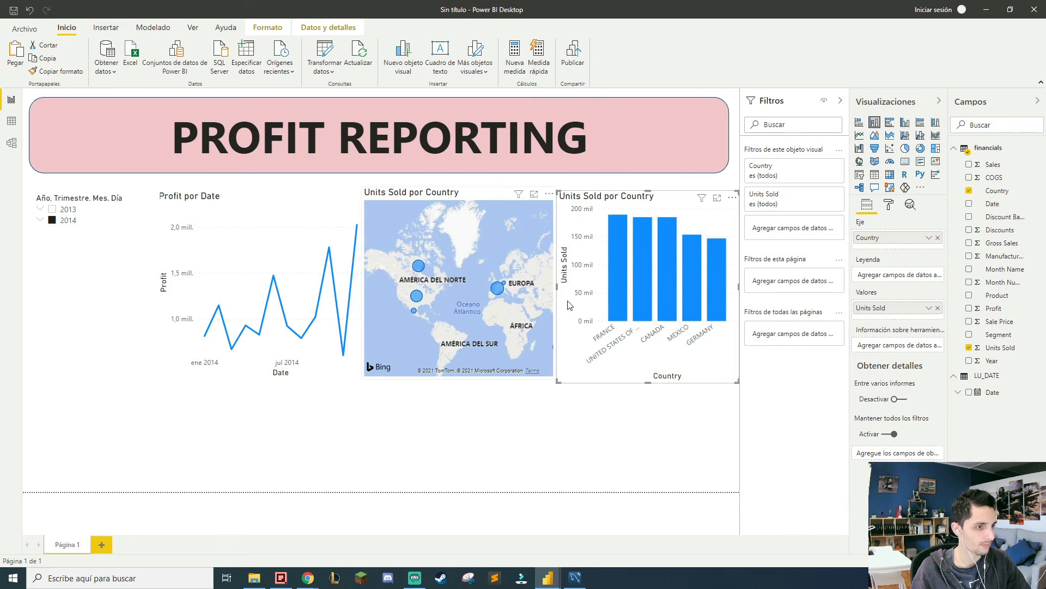
drag(584, 197, 574, 260)
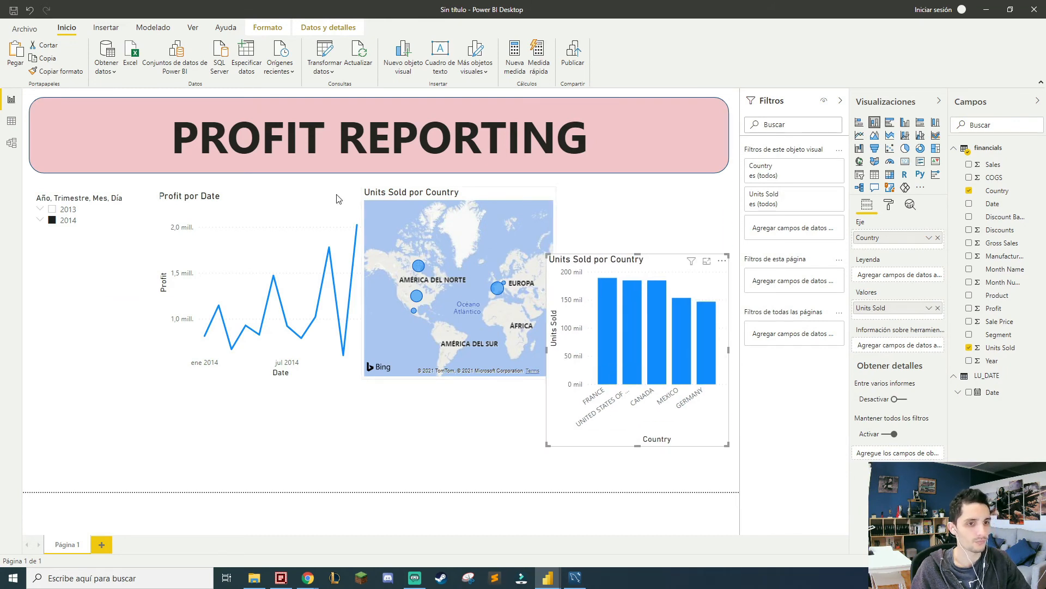
- Move the date slicer up just beneath the title and shrink it to fit around its two year options
click(76, 193)
drag(75, 191, 75, 180)
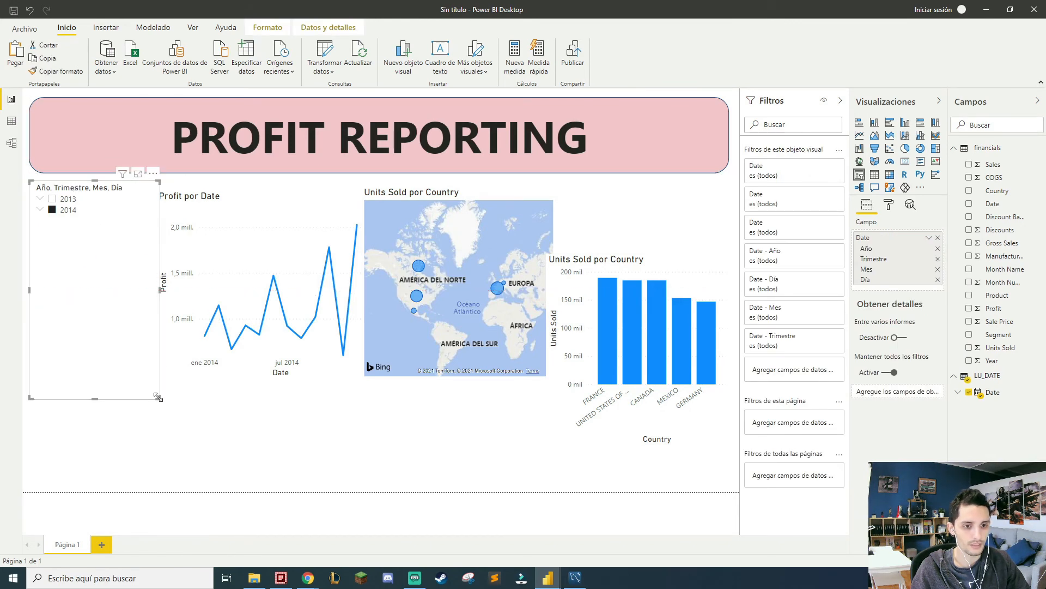
drag(158, 398, 153, 222)
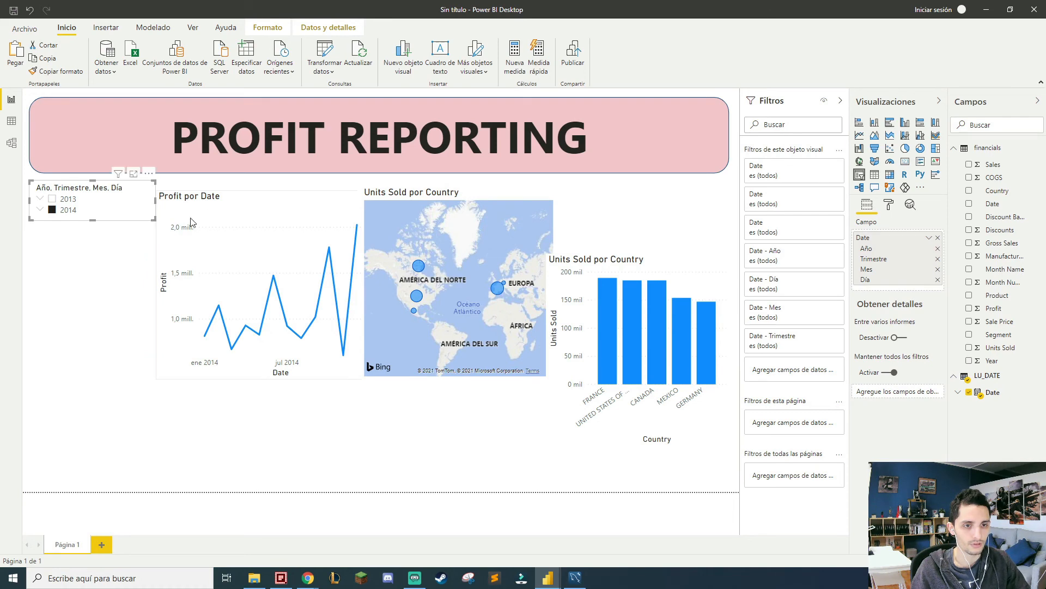
- Shrink the profit line chart and the Units Sold map and line them up beside the date slicer directly under the title
mouse_move(239, 198)
mouse_down()
mouse_move(230, 203)
mouse_move(231, 189)
mouse_up()
drag(455, 203, 376, 315)
click(321, 241)
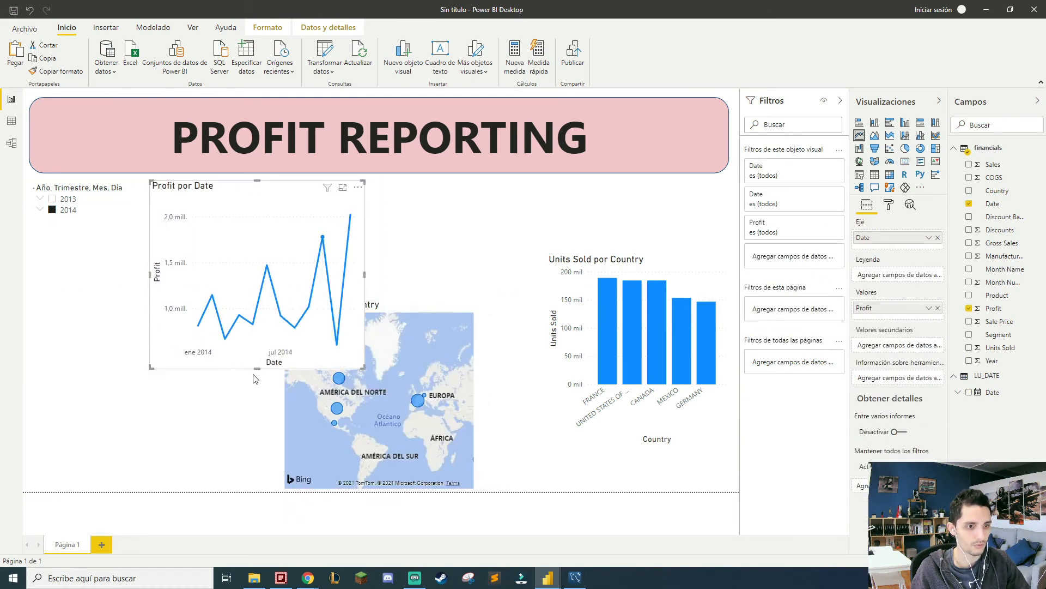
drag(364, 368, 423, 188)
drag(526, 371, 525, 321)
- Place the Units Sold column chart beside the map, stretch it almost to the page's lower border, and convert it to a stacked bar chart
drag(560, 255, 549, 188)
drag(716, 376, 723, 475)
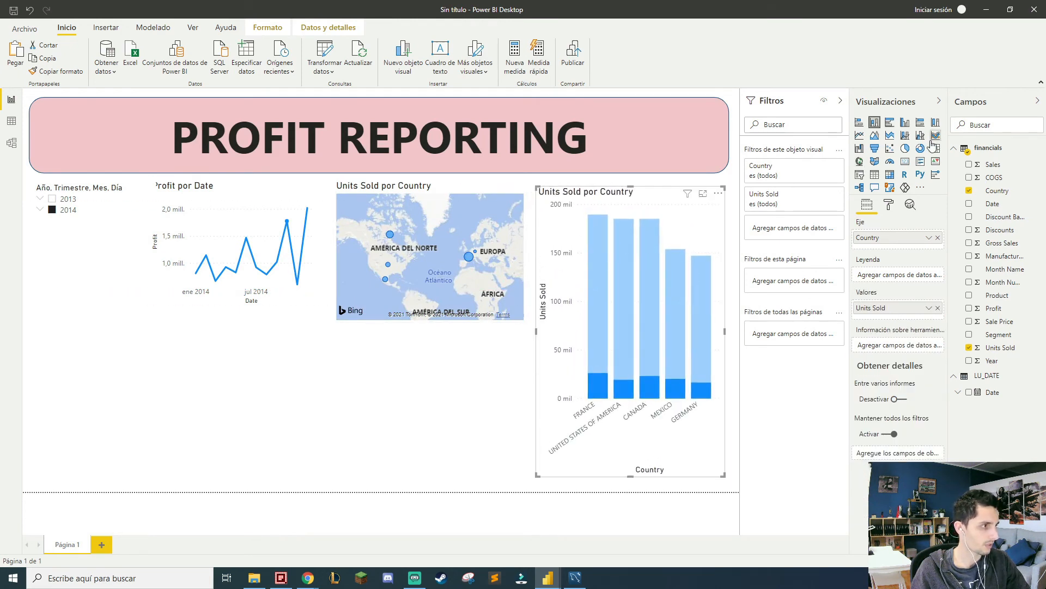
click(859, 122)
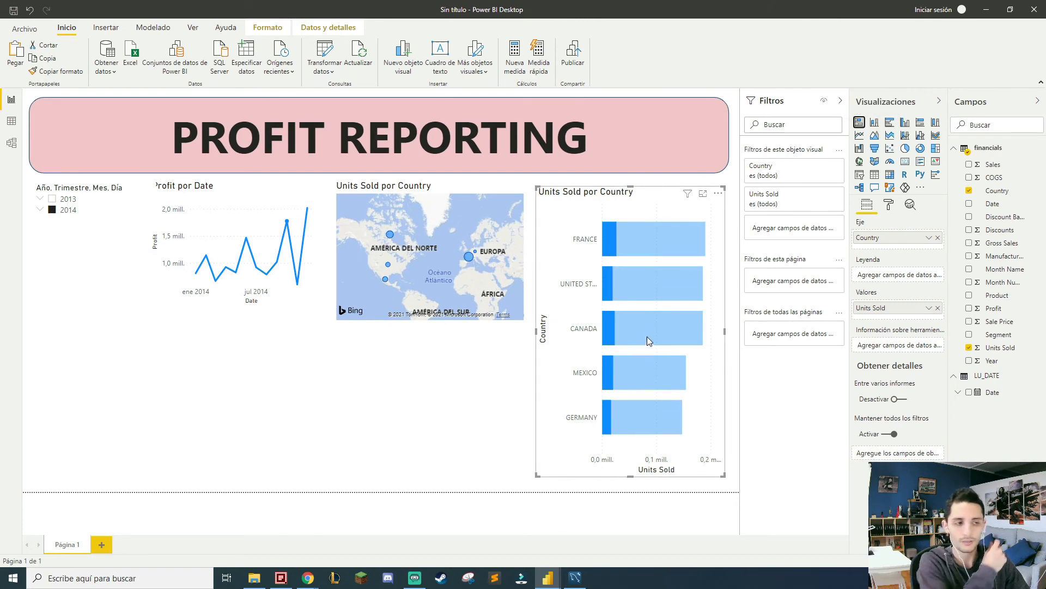
- Check the map's cross-filtering by selecting France's bubble and clearing the selection again
click(446, 283)
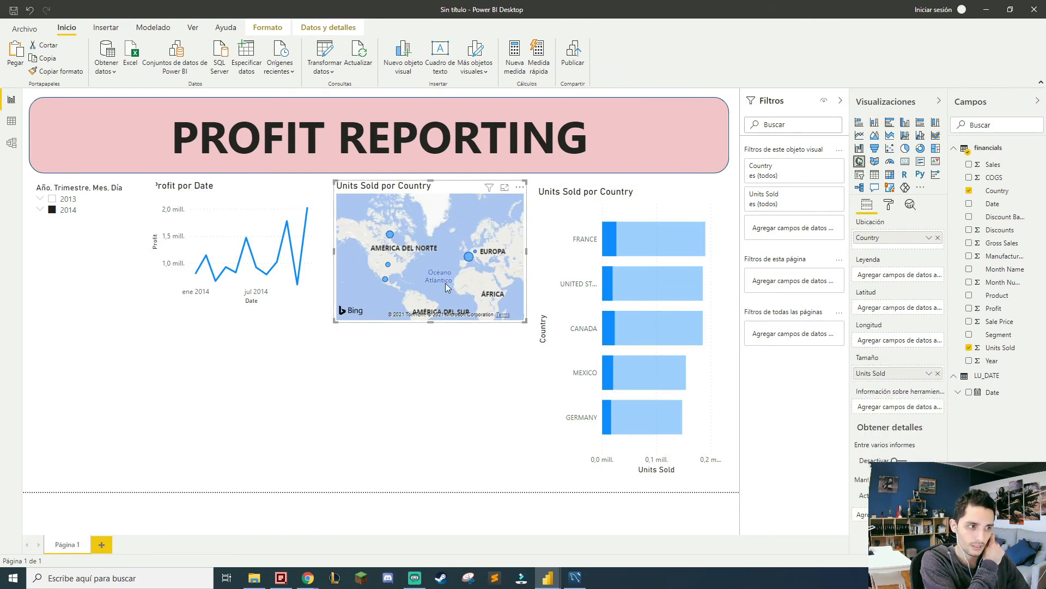
click(468, 255)
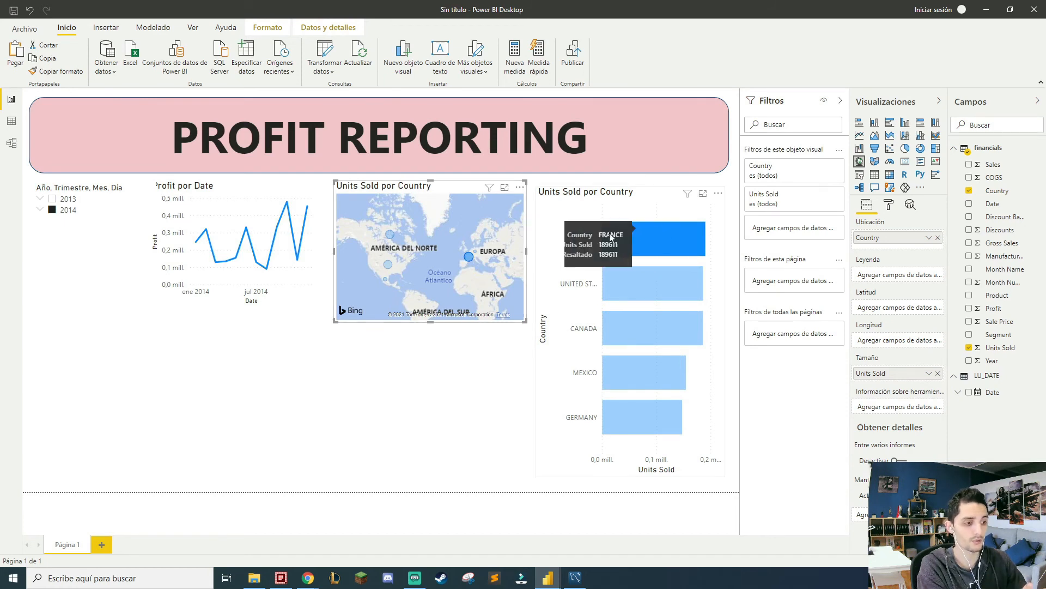
click(469, 257)
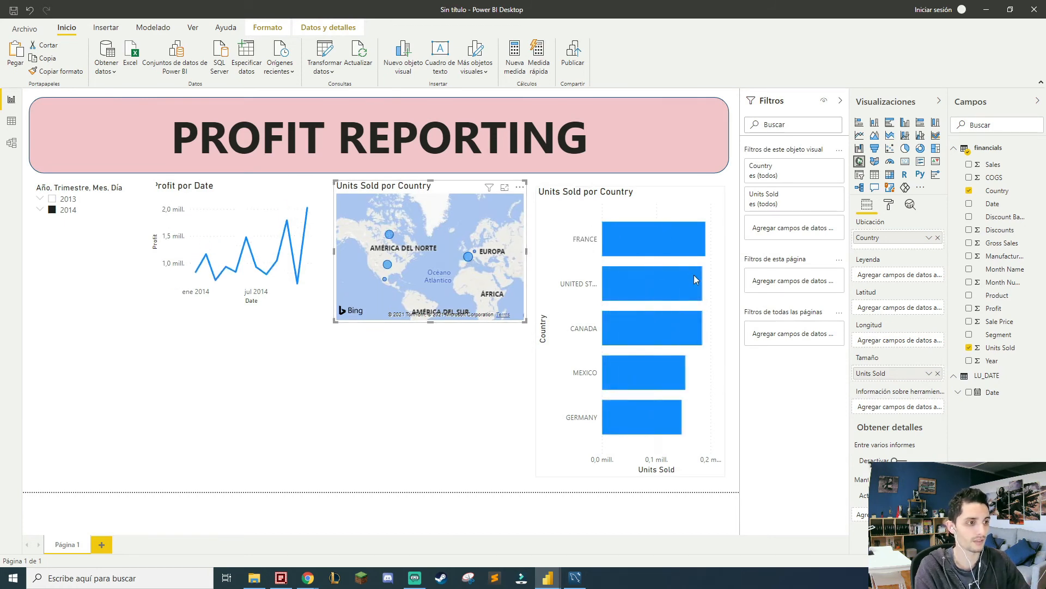
- Check the bar chart's cross-filtering of the profit chart and map by picking different country bars, ending on Canada
click(666, 285)
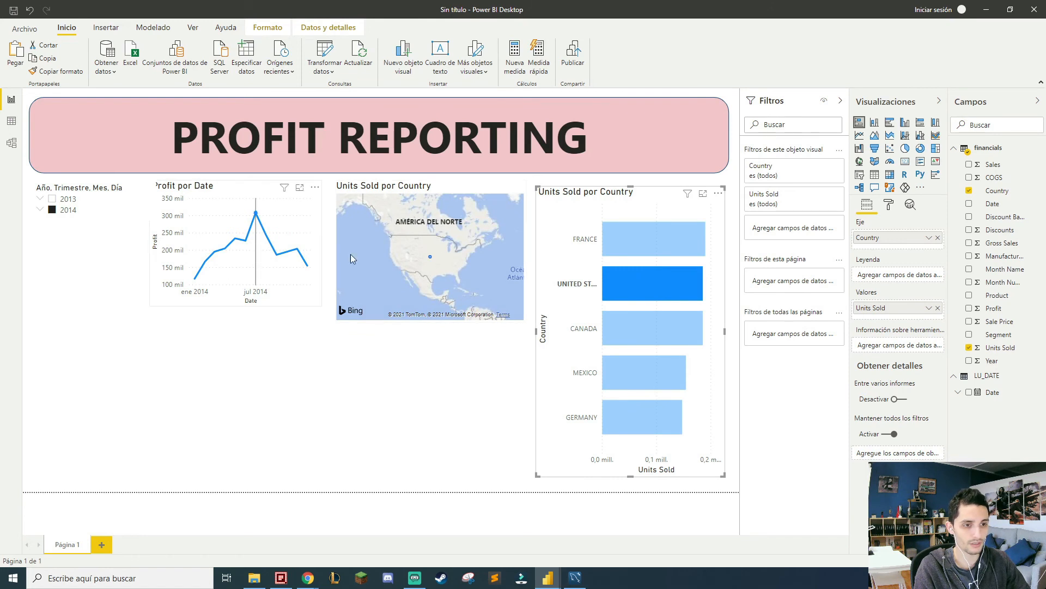
click(619, 369)
click(630, 336)
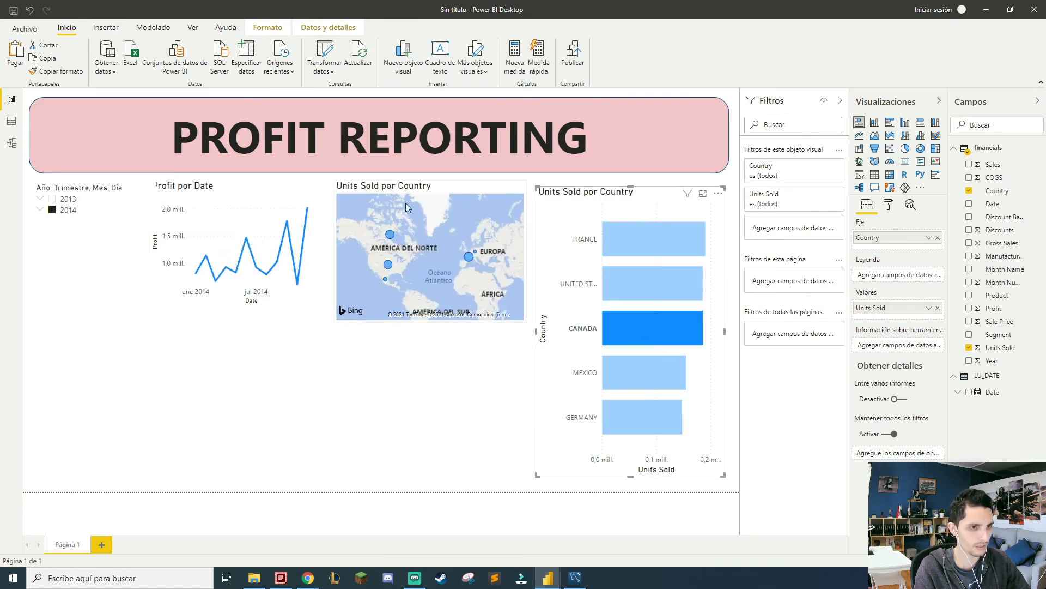
click(652, 324)
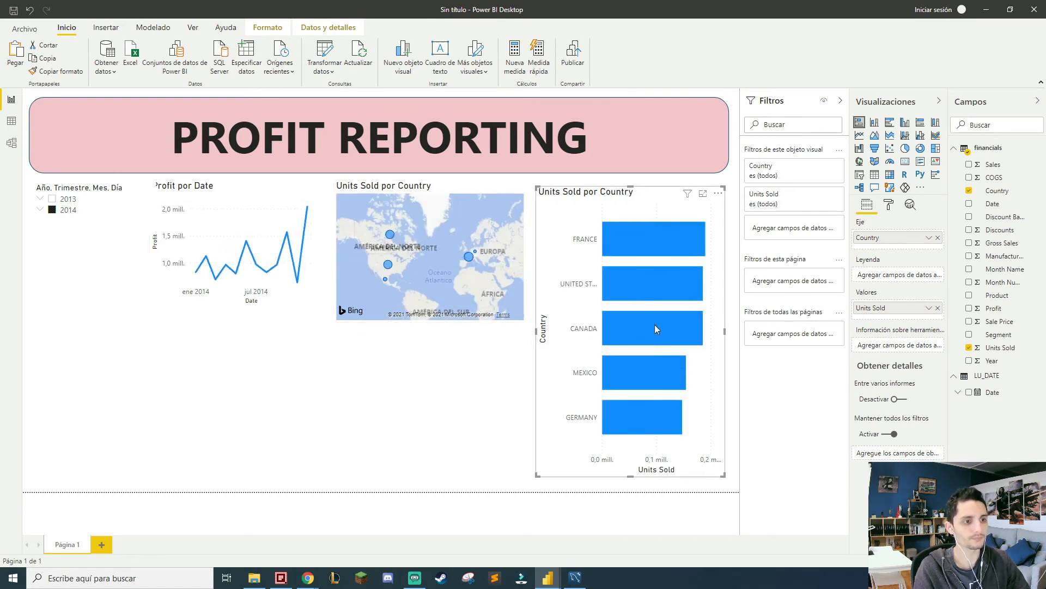
click(617, 327)
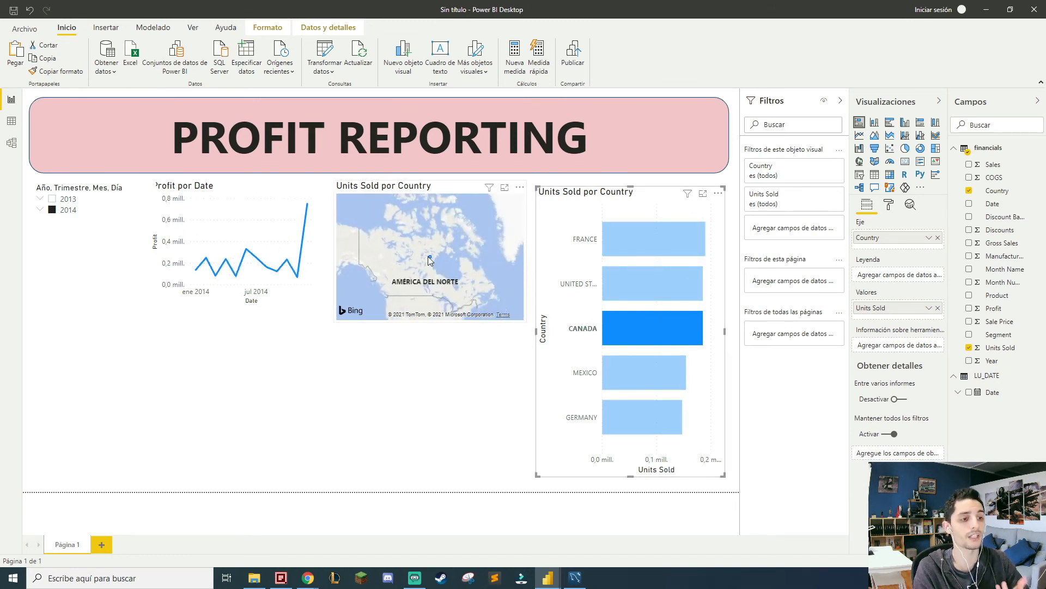
- Clear the Canada selection, add a Profit column chart in the empty page area, and fit it just below the line chart and map
click(649, 329)
click(438, 216)
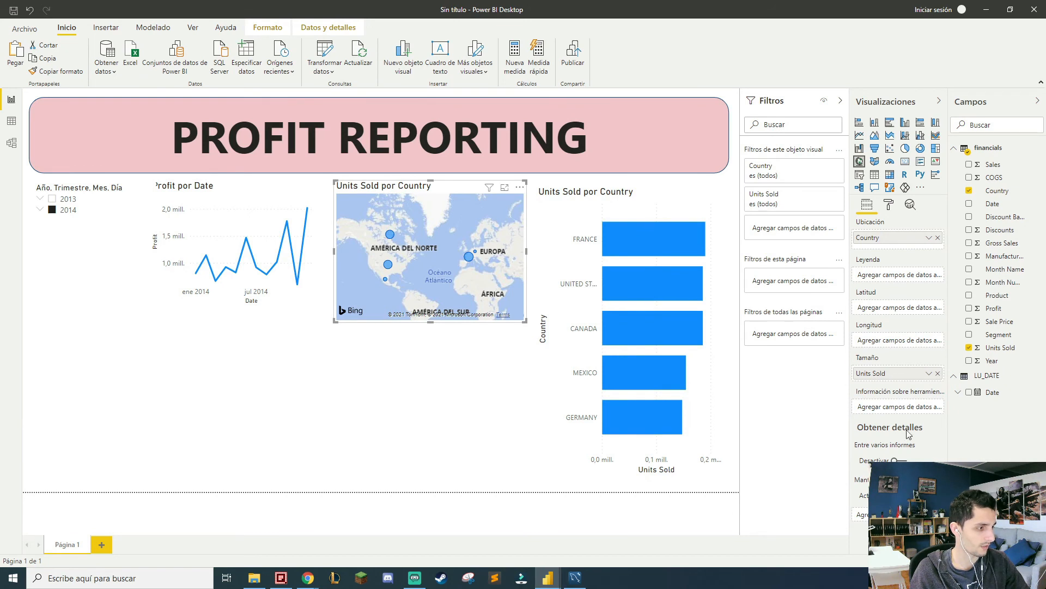
click(363, 371)
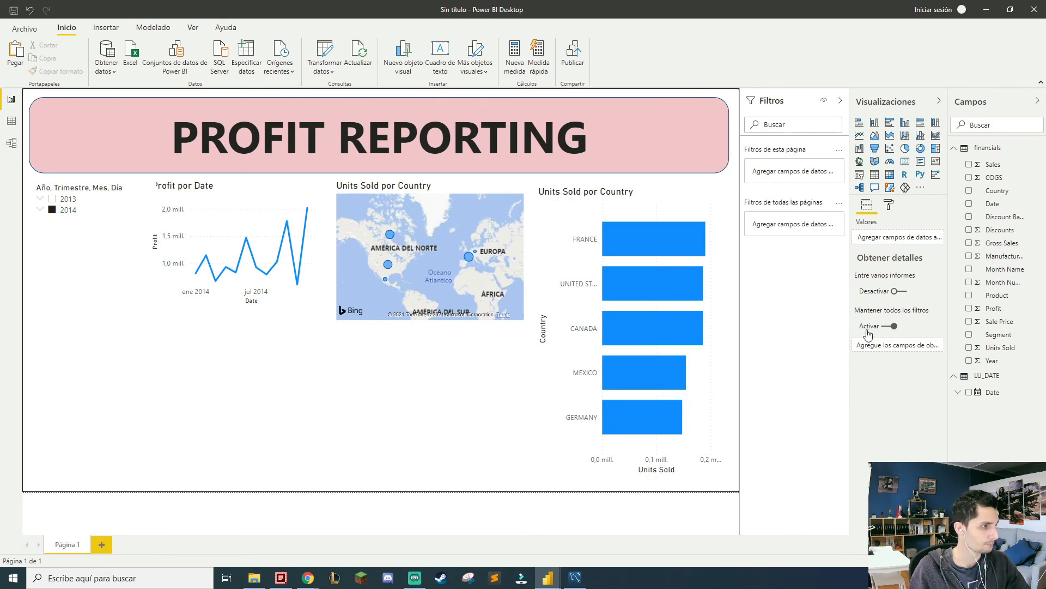
drag(984, 315, 526, 395)
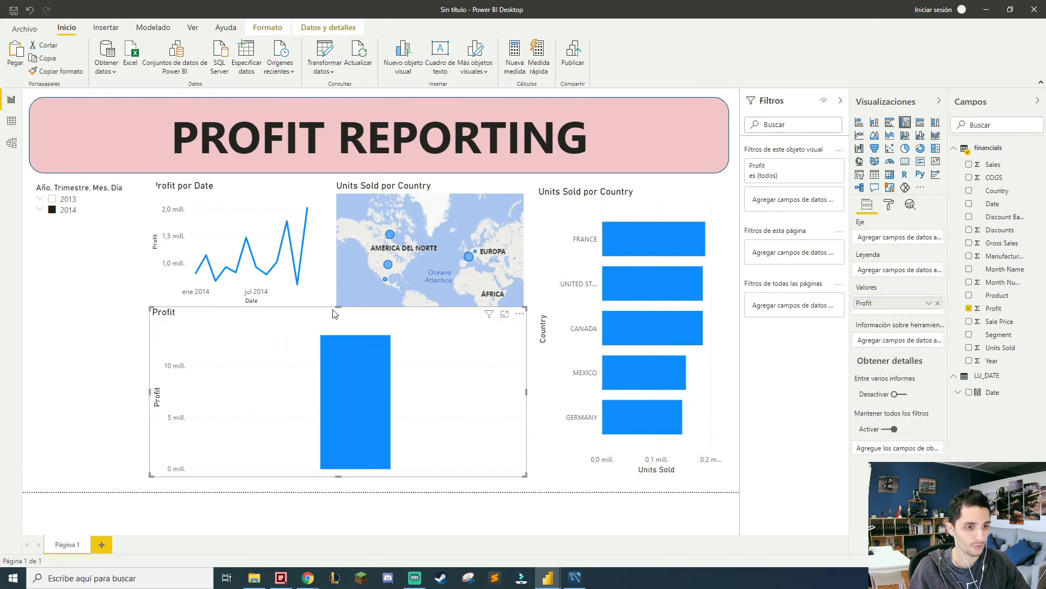
drag(336, 308, 336, 327)
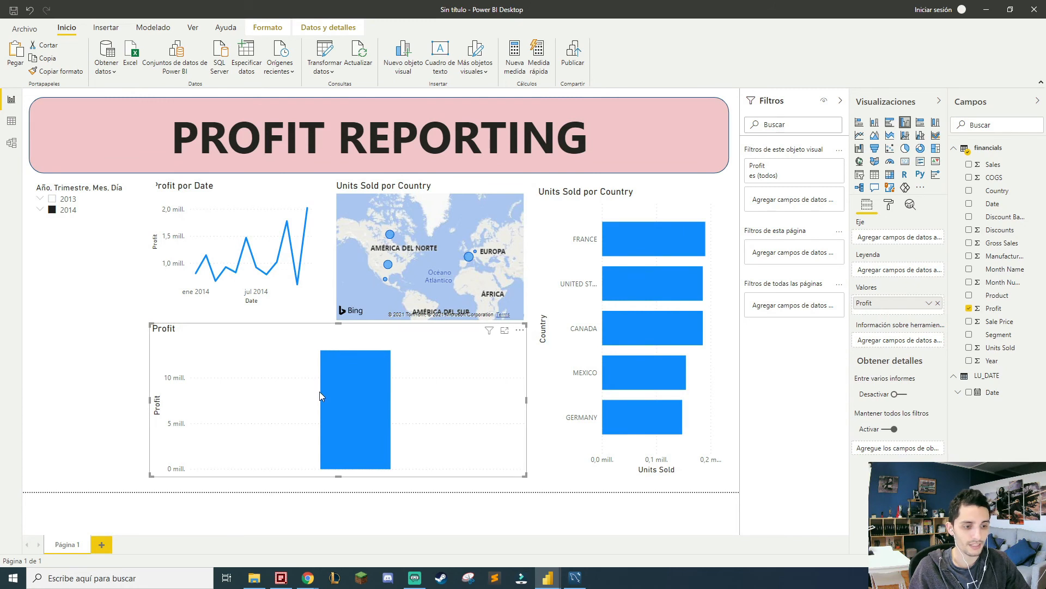
- Compare the new Profit column for 2013 and 2014 by switching the year in the date slicer
mouse_move(333, 393)
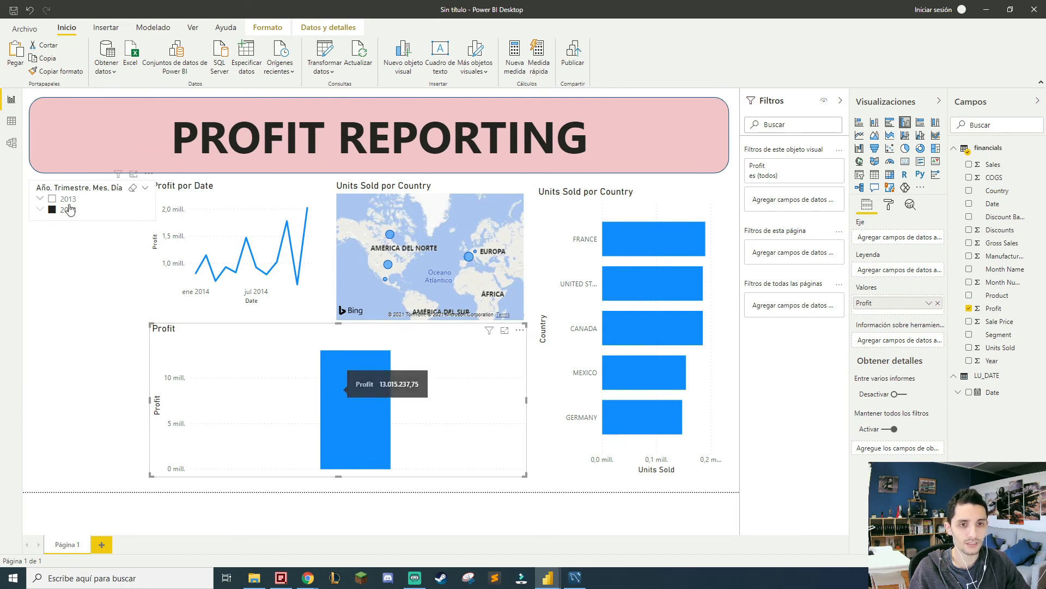
click(52, 199)
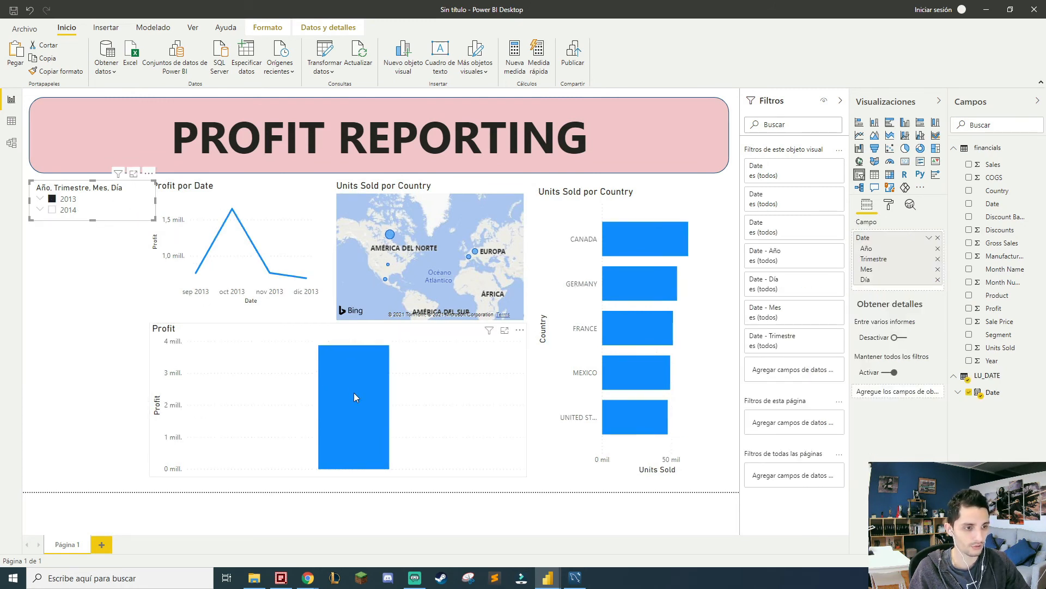
mouse_move(359, 377)
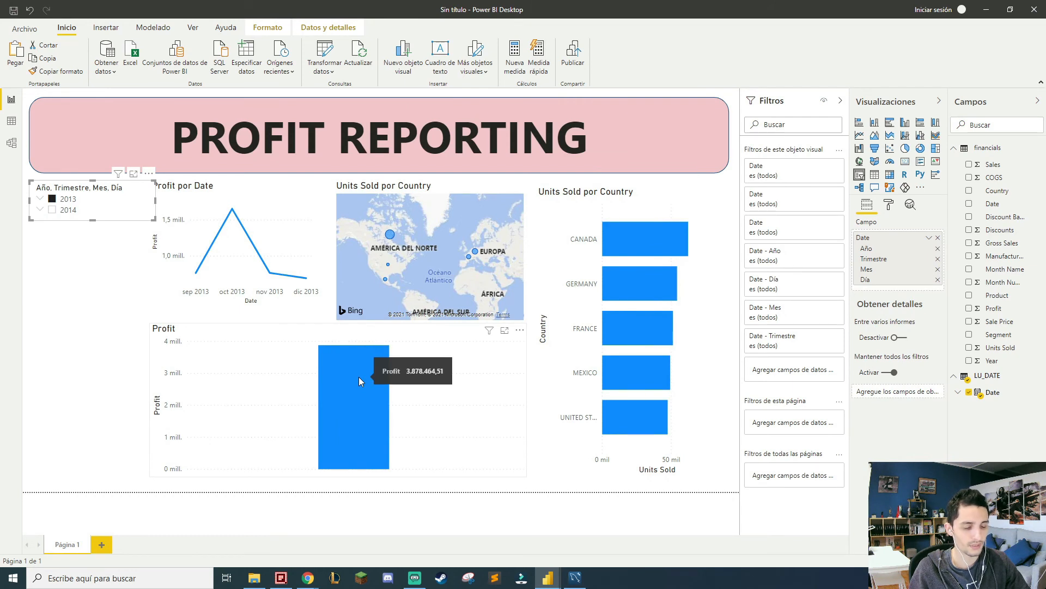
click(52, 210)
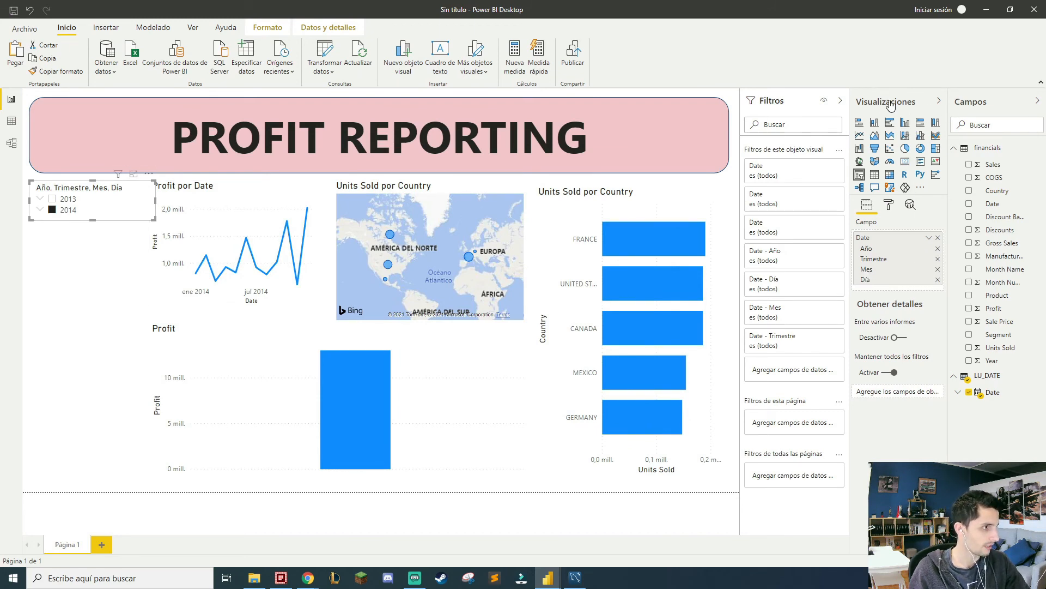
- Collapse the Filters pane to give the report page more room
click(938, 101)
click(922, 101)
click(939, 163)
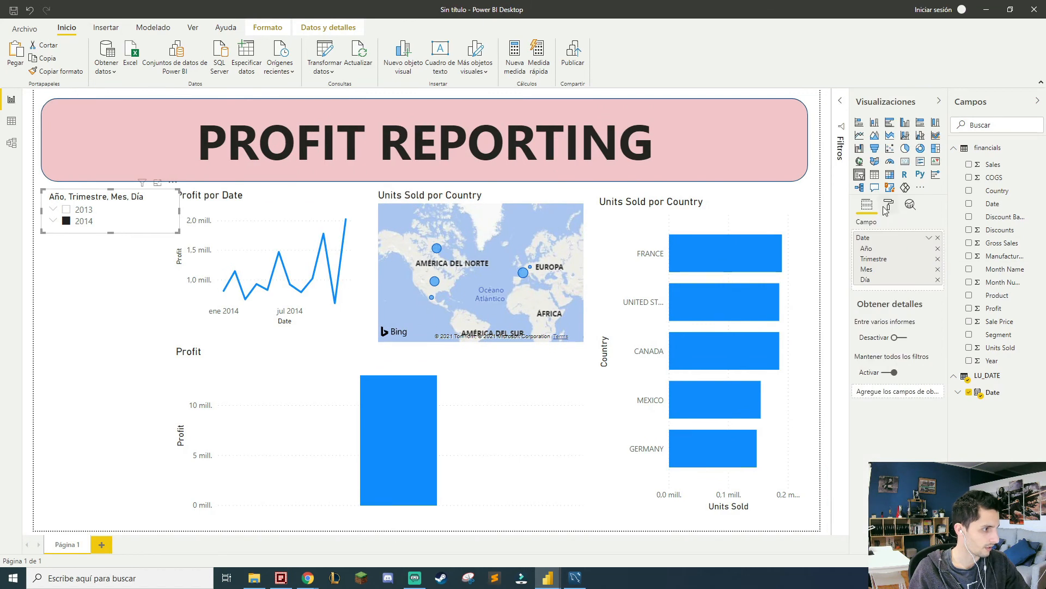
- Try the date slicer's single-selection option, turn it off again, and test selecting both years before returning to 2014 only
click(889, 204)
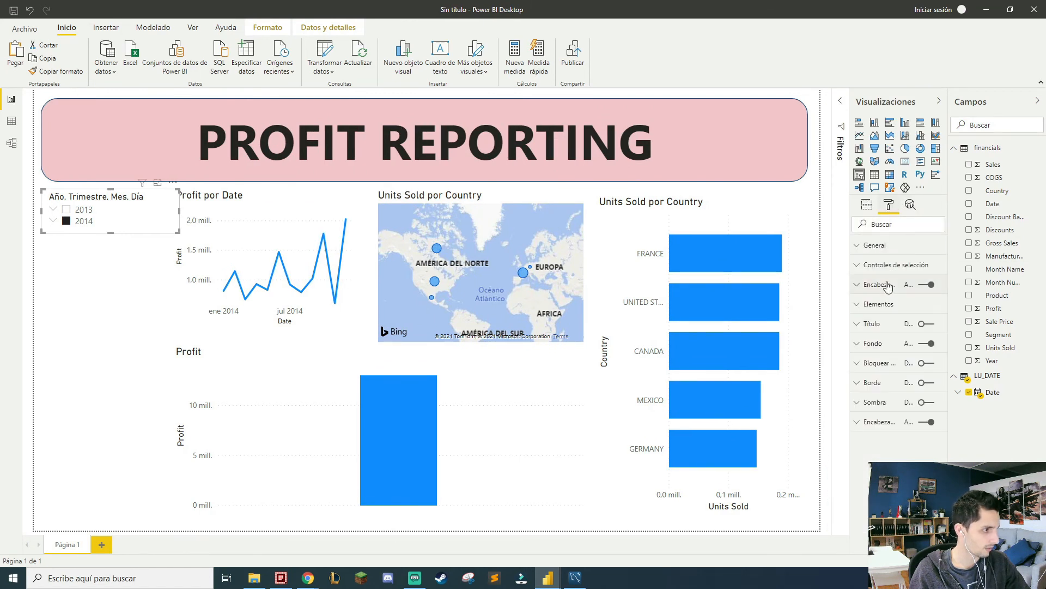
click(886, 247)
click(886, 246)
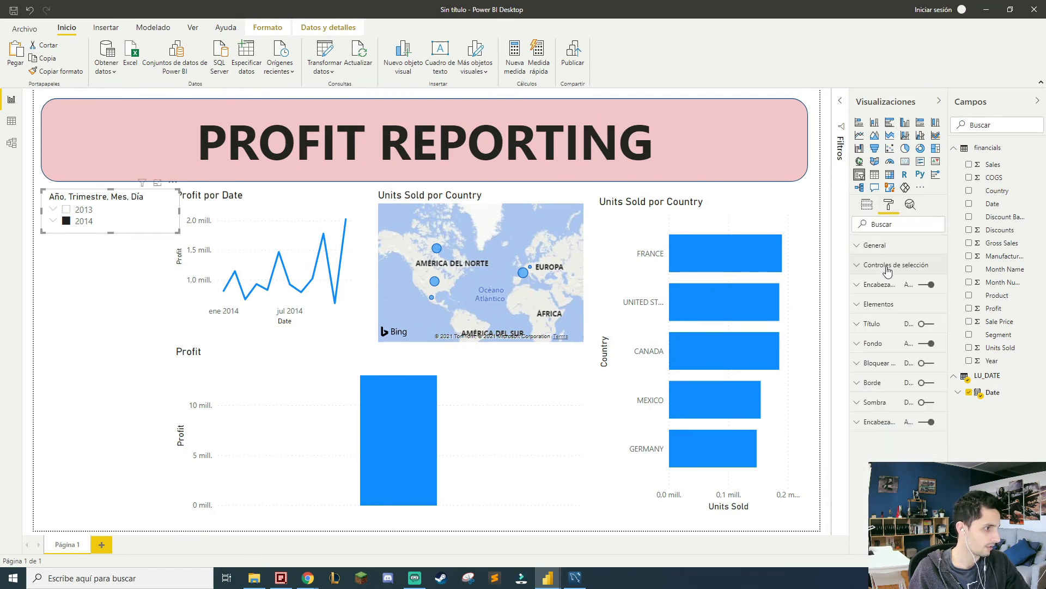
click(888, 265)
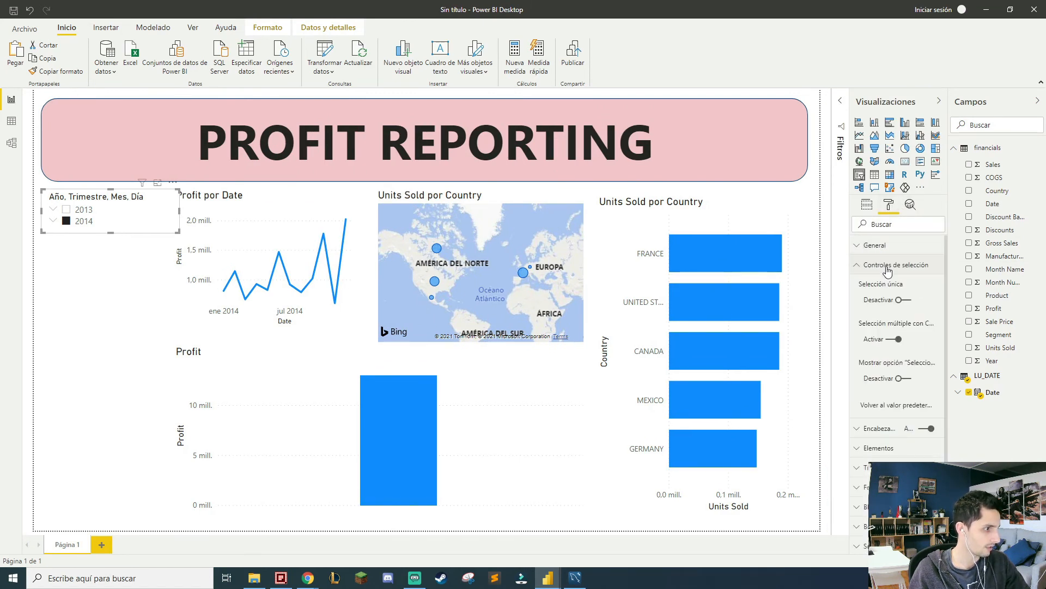
click(899, 300)
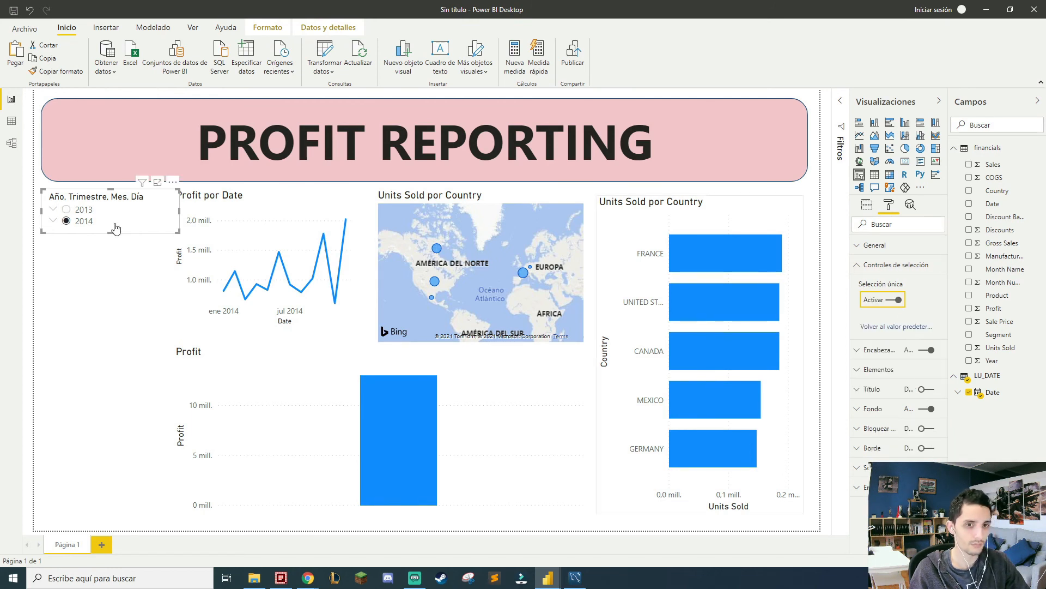
click(898, 300)
ctrl+click(103, 212)
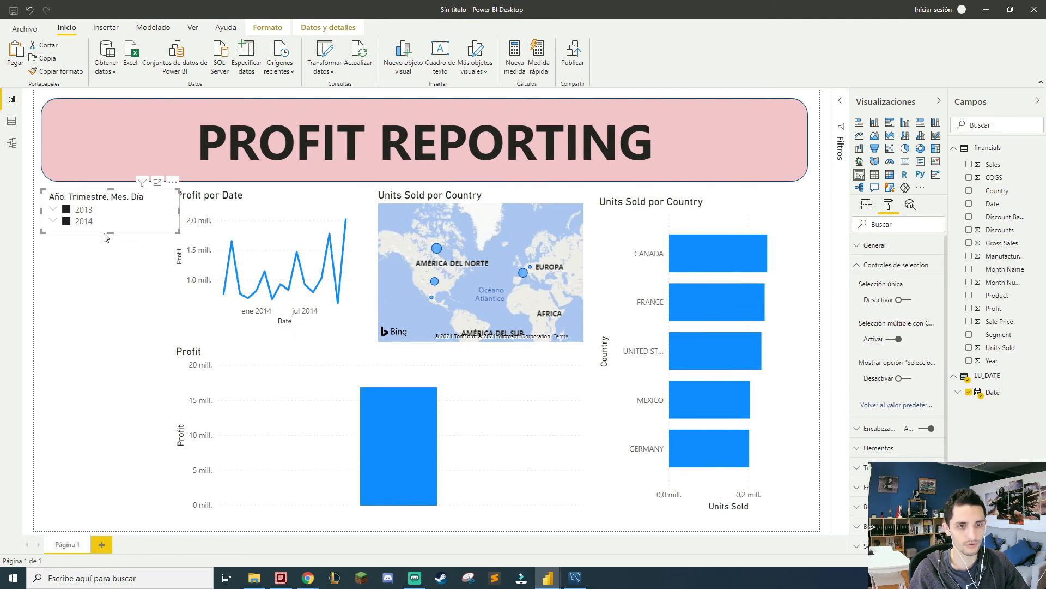
click(66, 221)
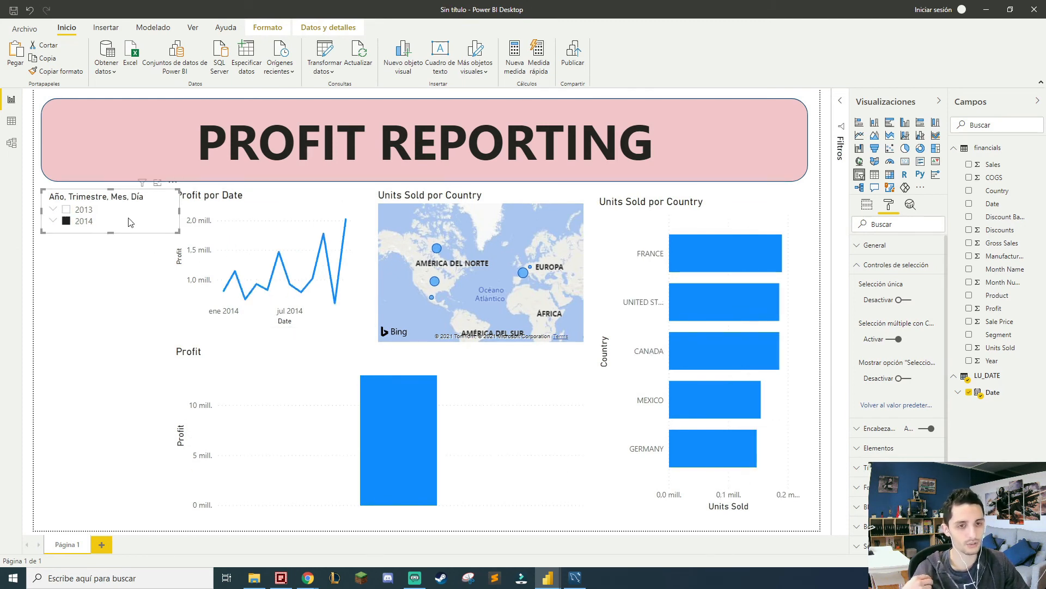
- Stretch the Profit column chart to the page's left margin and break it down by Product on the axis
click(175, 422)
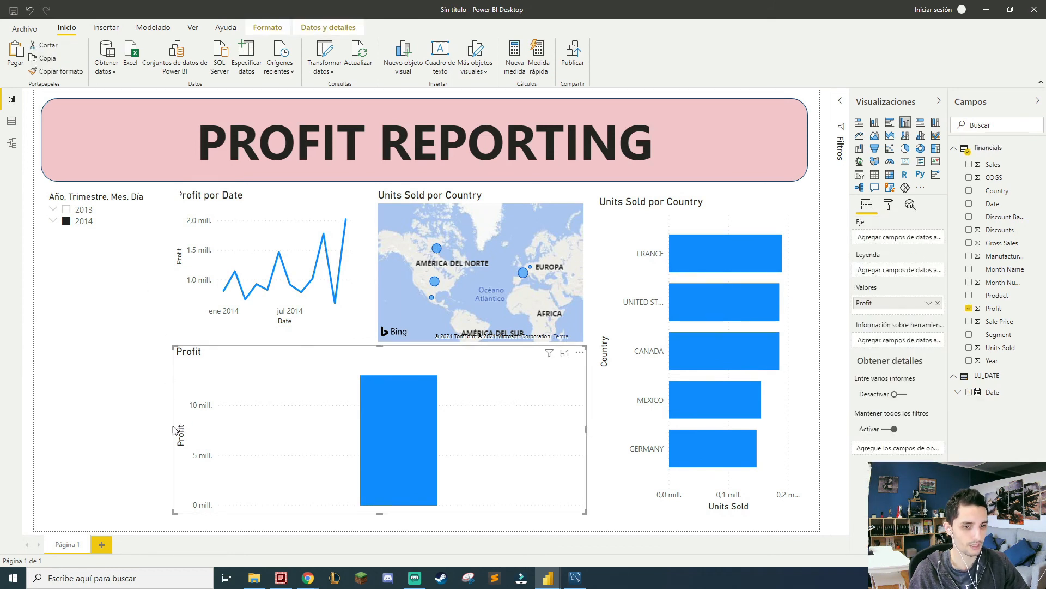
drag(175, 430, 47, 427)
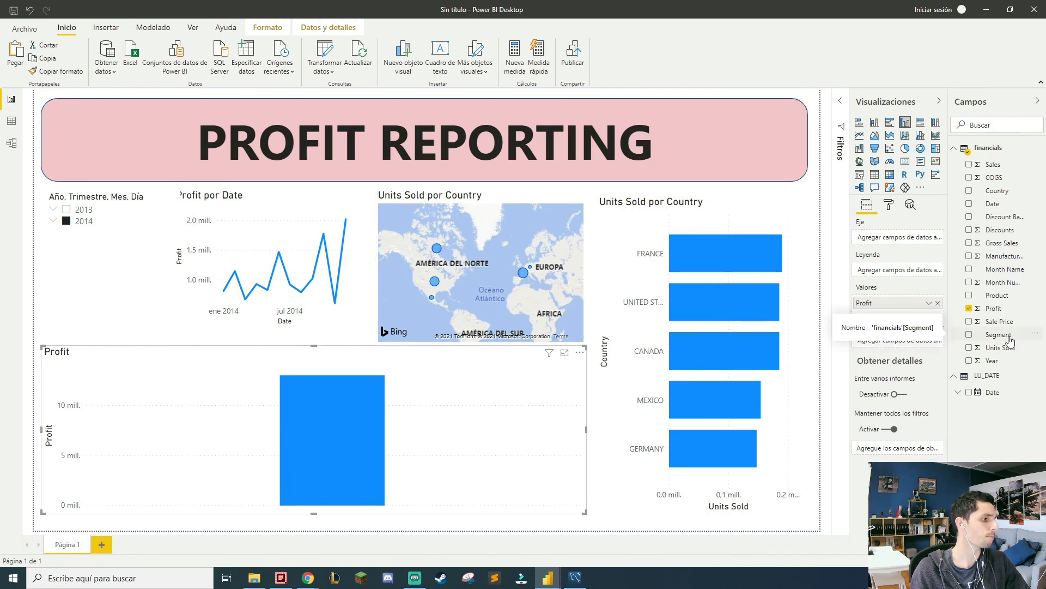
drag(1002, 305, 896, 243)
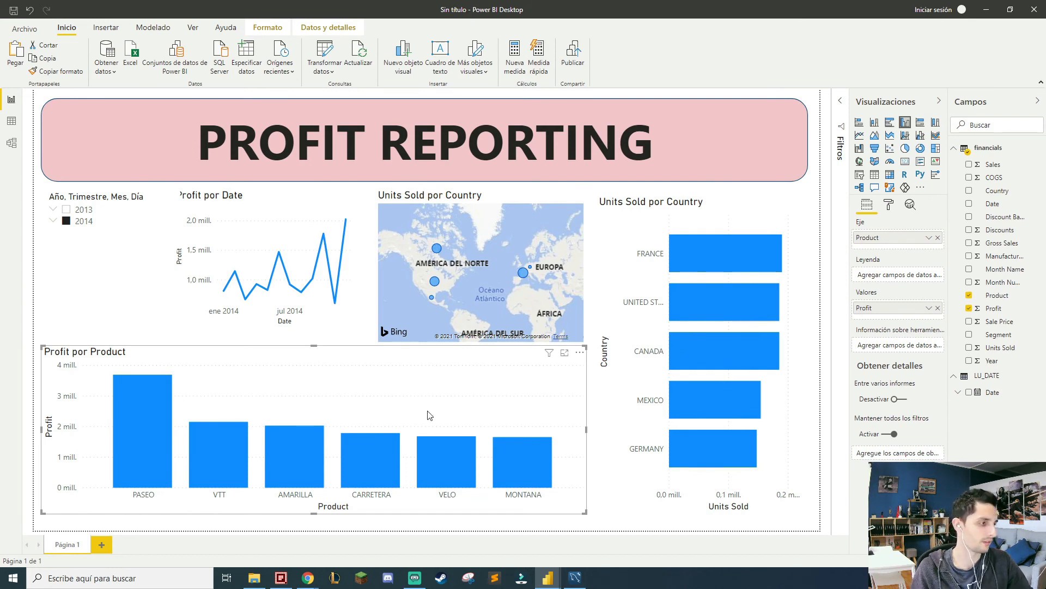
- Try Segment above Product on the chart's axis, convert the chart to stacked columns, and remove Segment again
drag(999, 334, 876, 237)
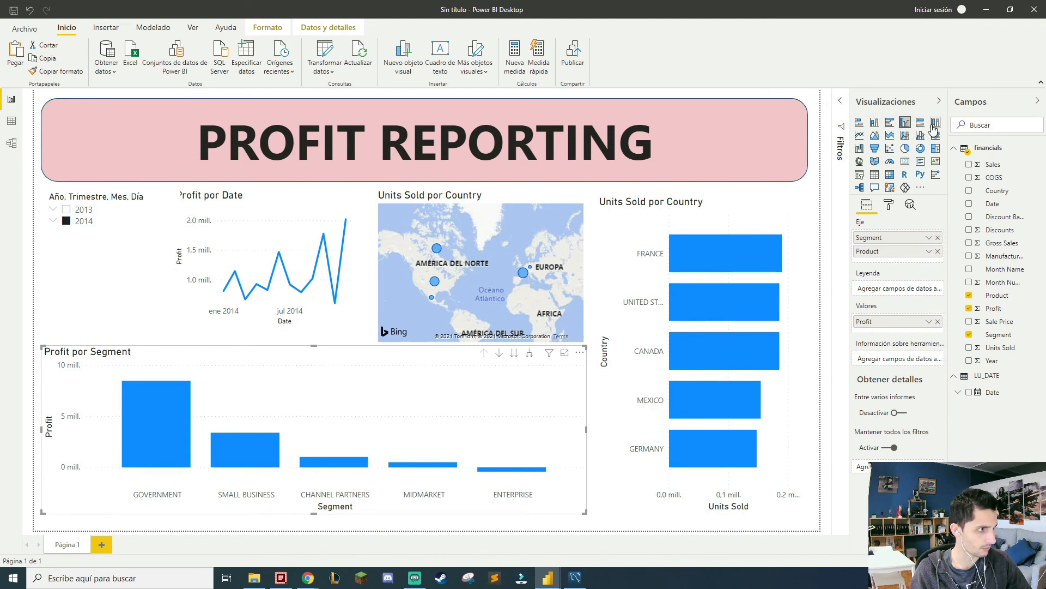
click(874, 124)
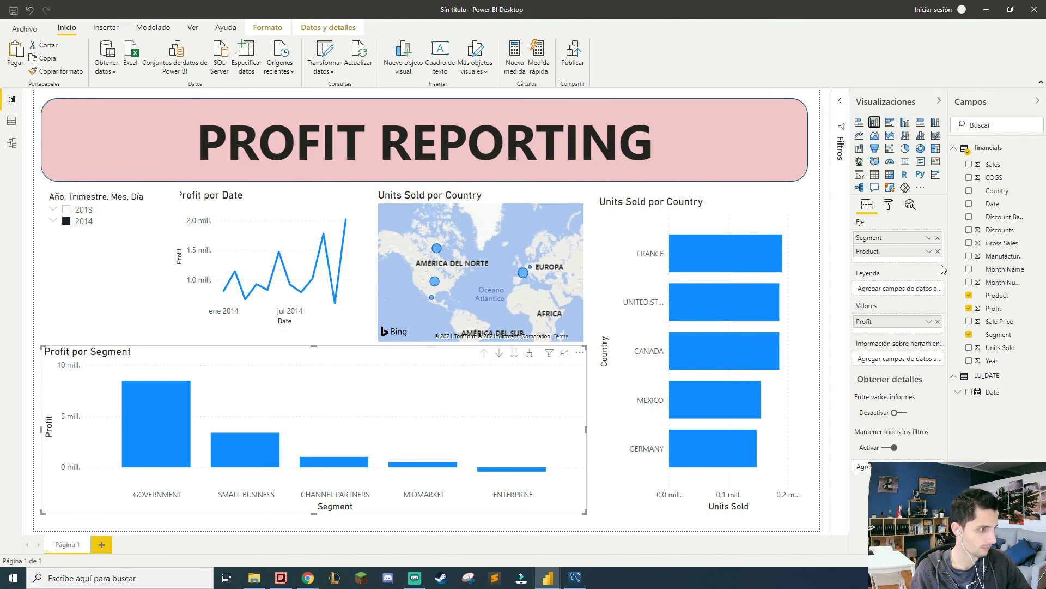
click(938, 238)
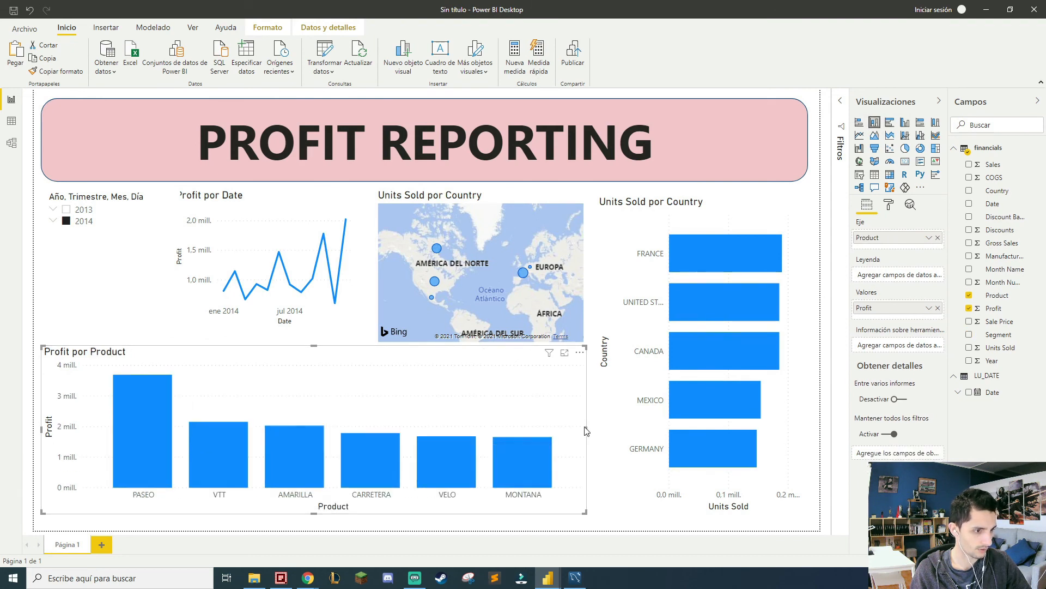
- Narrow the Profit by Product chart to roughly half its width, duplicate it, and fit the copy beside it under the map
drag(585, 428, 355, 425)
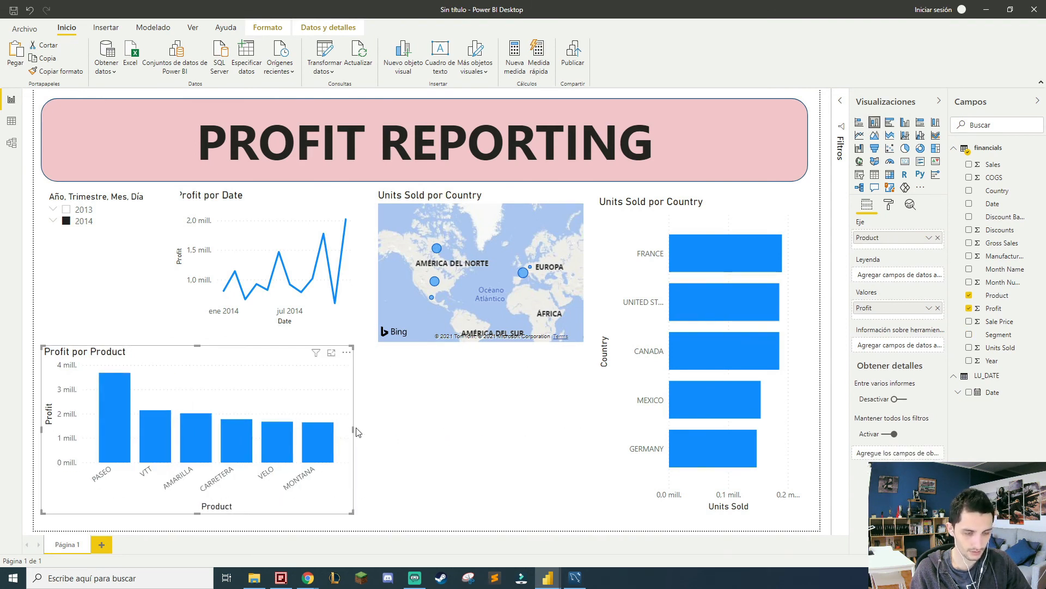
drag(285, 358, 589, 365)
drag(656, 432, 600, 431)
click(346, 432)
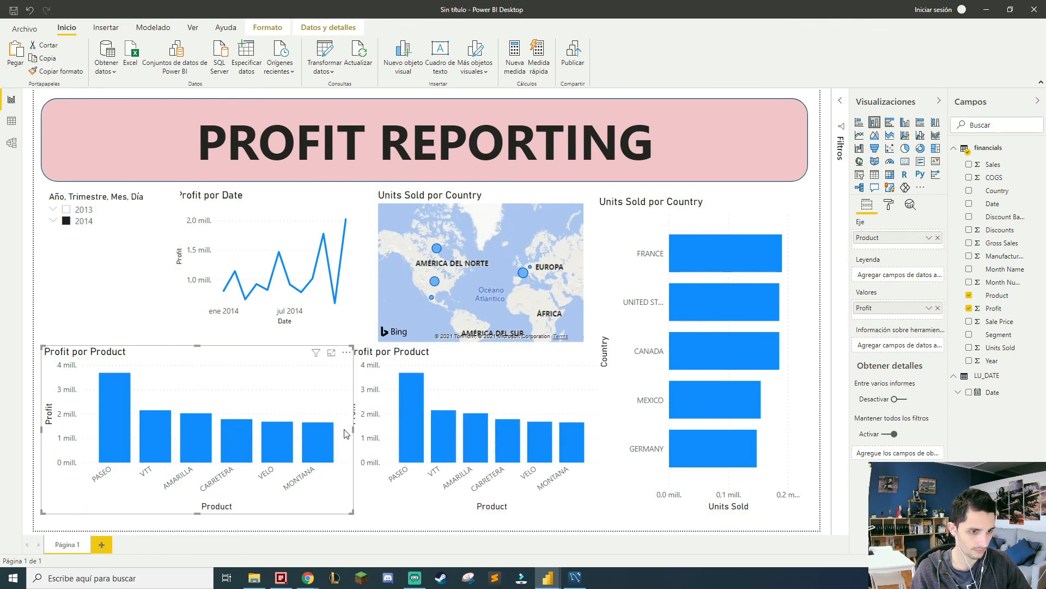
drag(354, 428, 333, 431)
- Replace Product with Segment on the axis of the duplicated profit chart
click(479, 379)
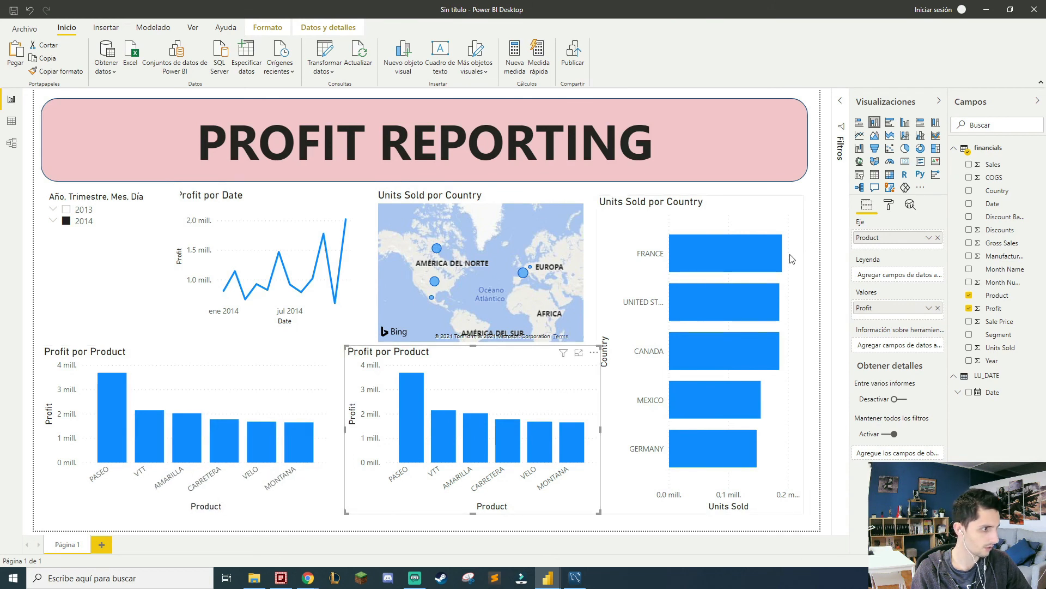
click(938, 238)
drag(997, 334, 888, 240)
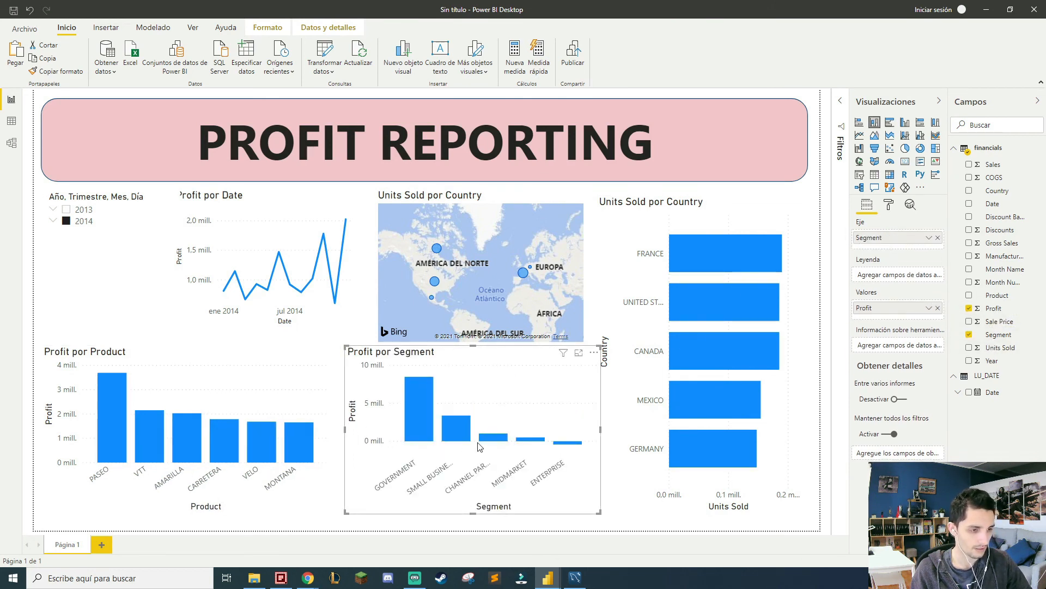
- Check cross-filtering from the profit charts by selecting the Government segment, the Amarilla product, and both combined
click(427, 424)
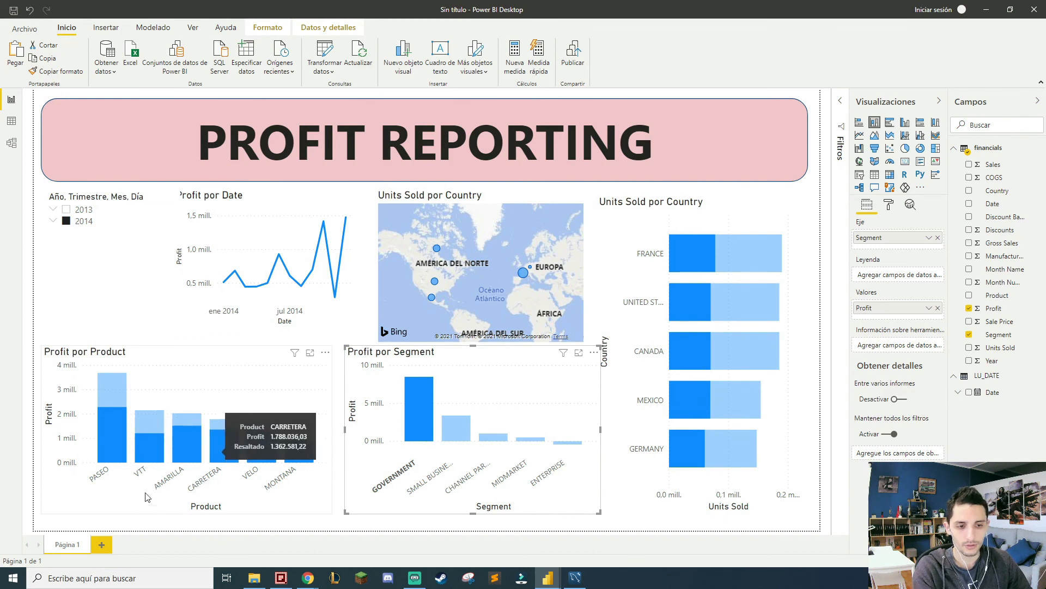
click(198, 441)
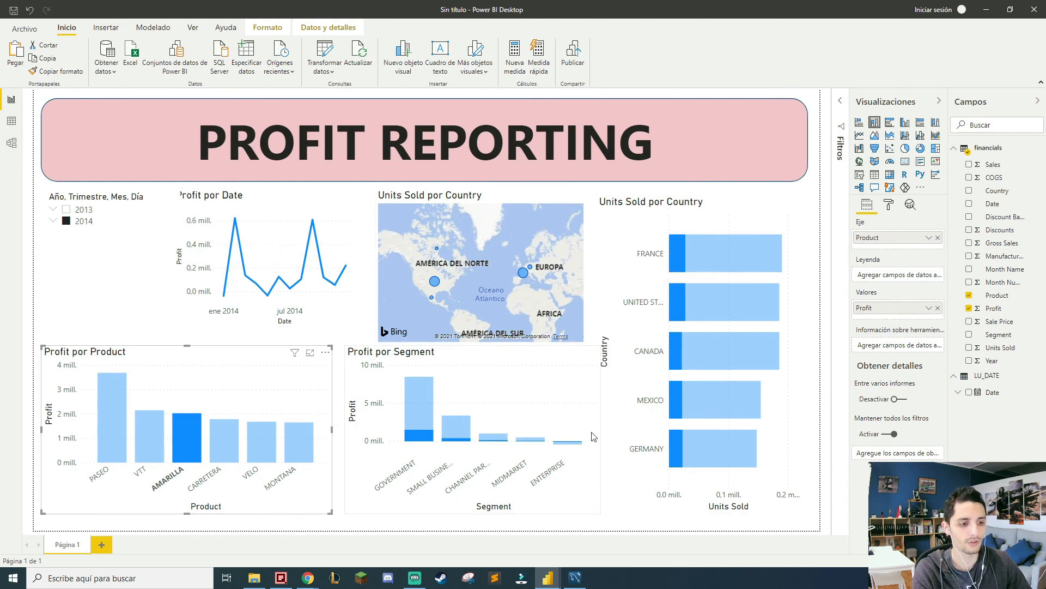
click(420, 435)
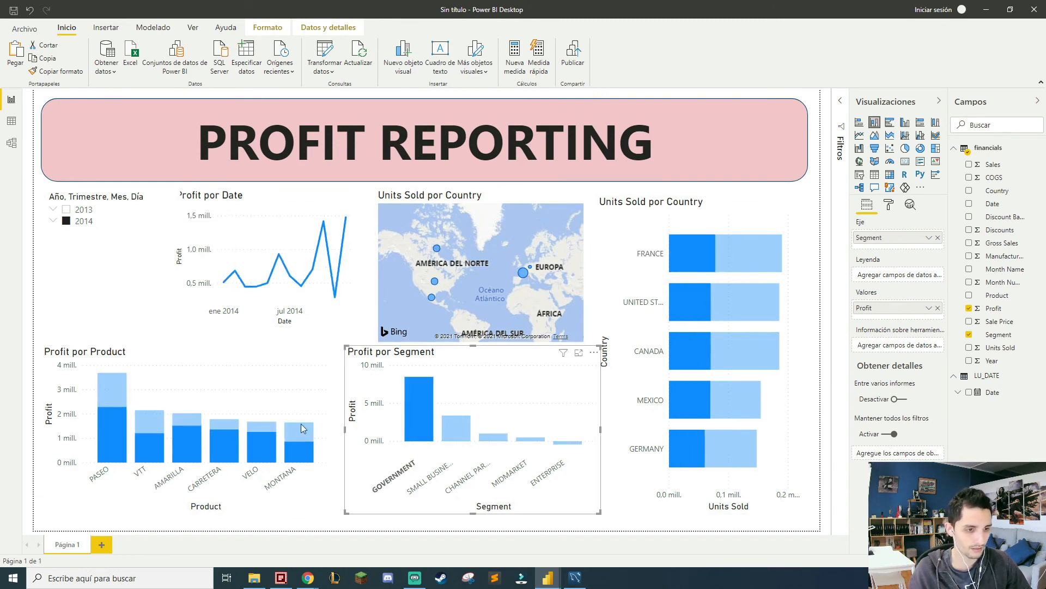
ctrl+click(185, 439)
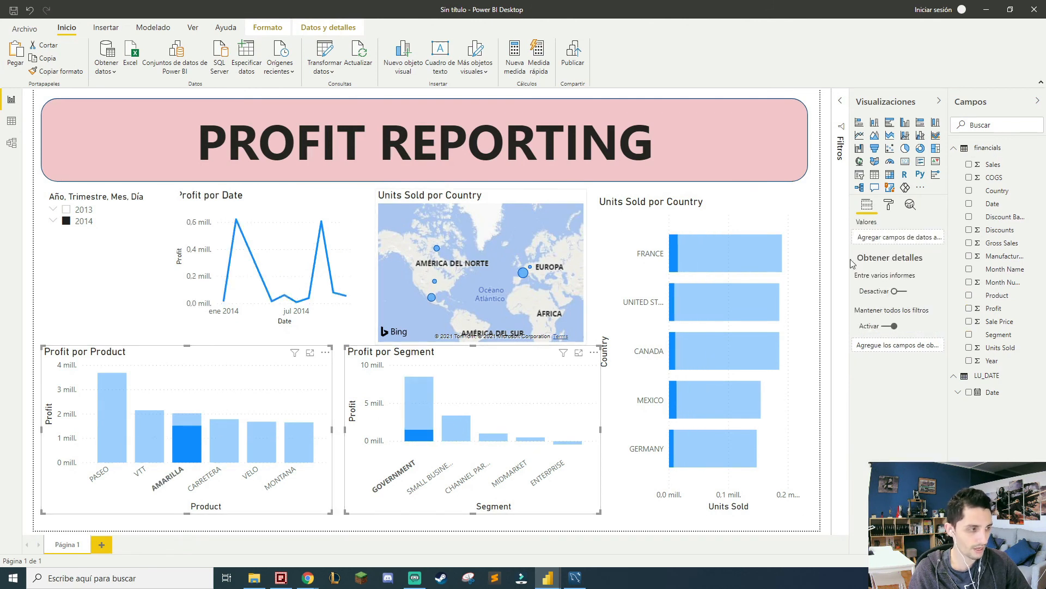
- Reduce the combined chart selection to the Government segment alone
click(800, 203)
click(805, 177)
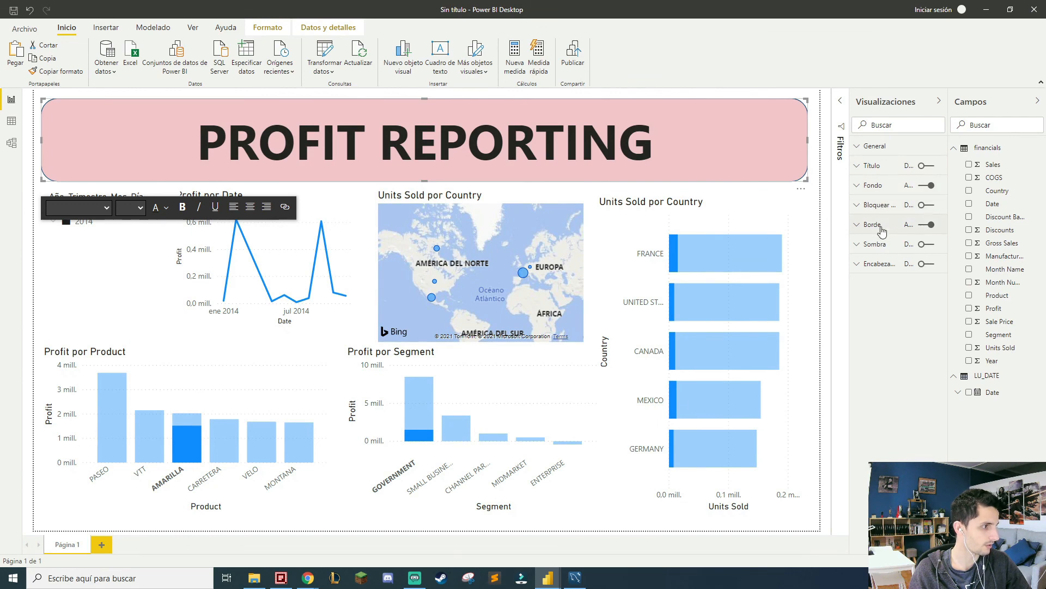
click(367, 429)
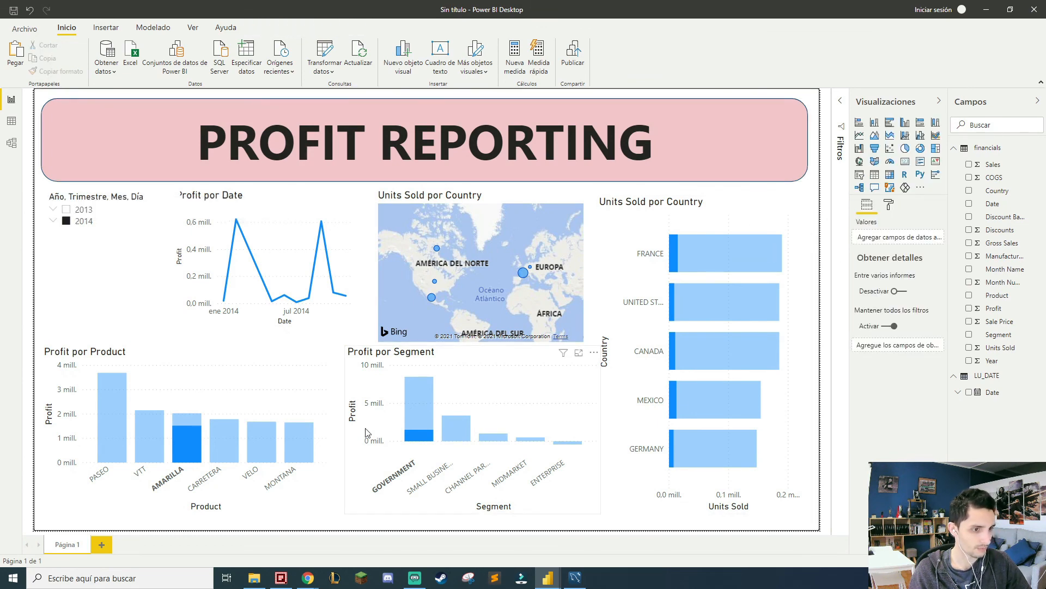
click(418, 403)
click(419, 410)
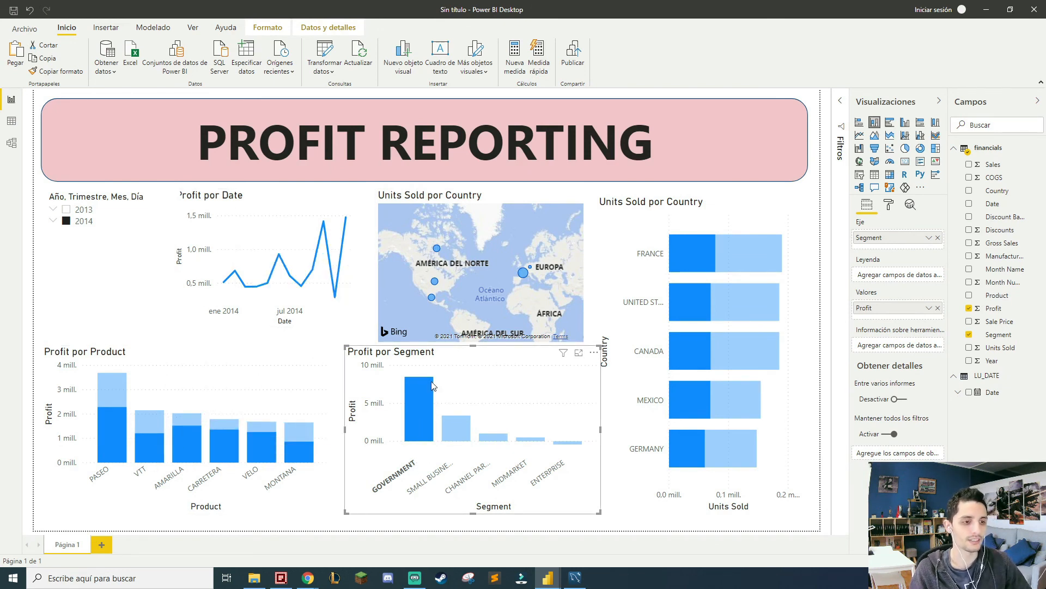
- Clear the year filter and resize the date slicer, narrowing it beside the line chart and extending it down towards the product chart
click(97, 297)
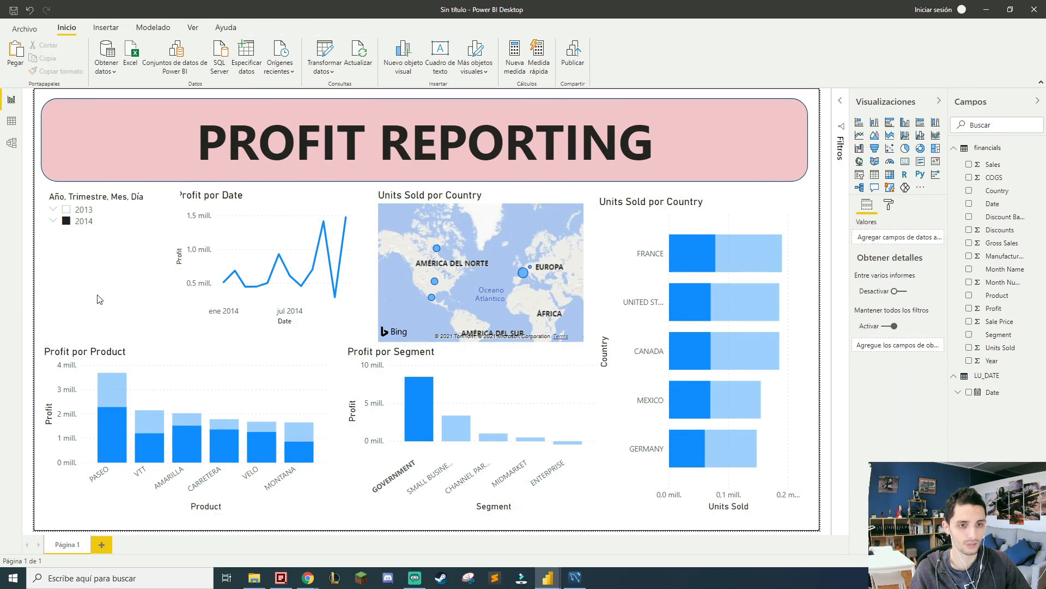
click(137, 222)
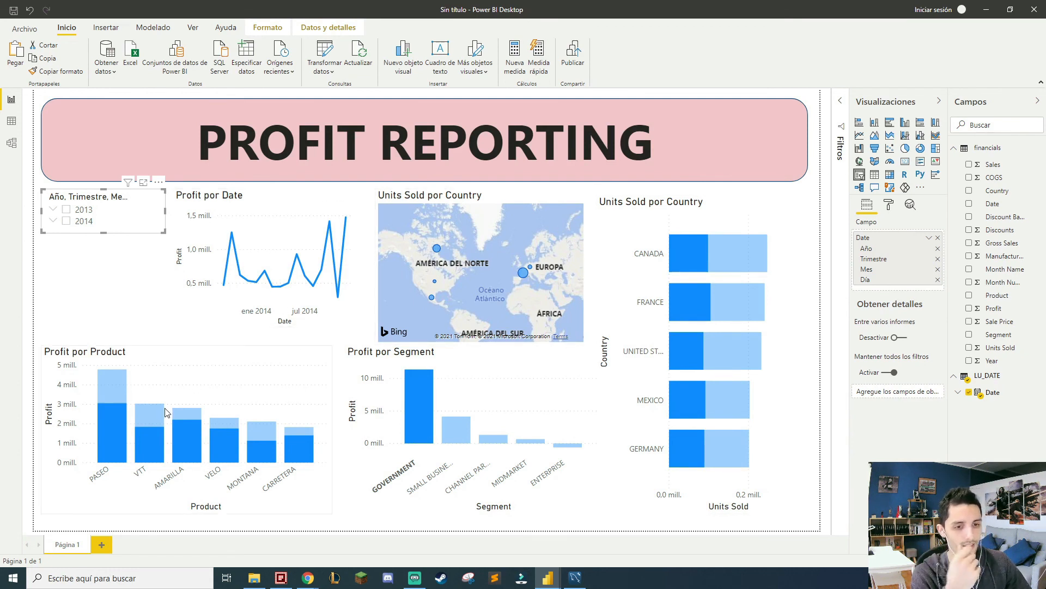
click(106, 229)
drag(105, 233, 108, 326)
click(790, 195)
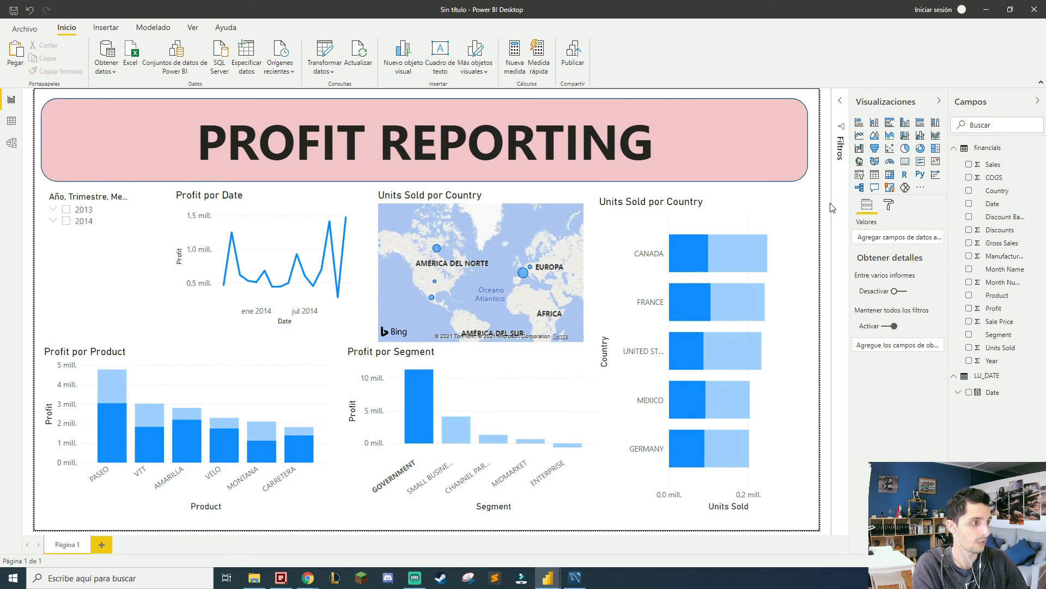
right_click(968, 149)
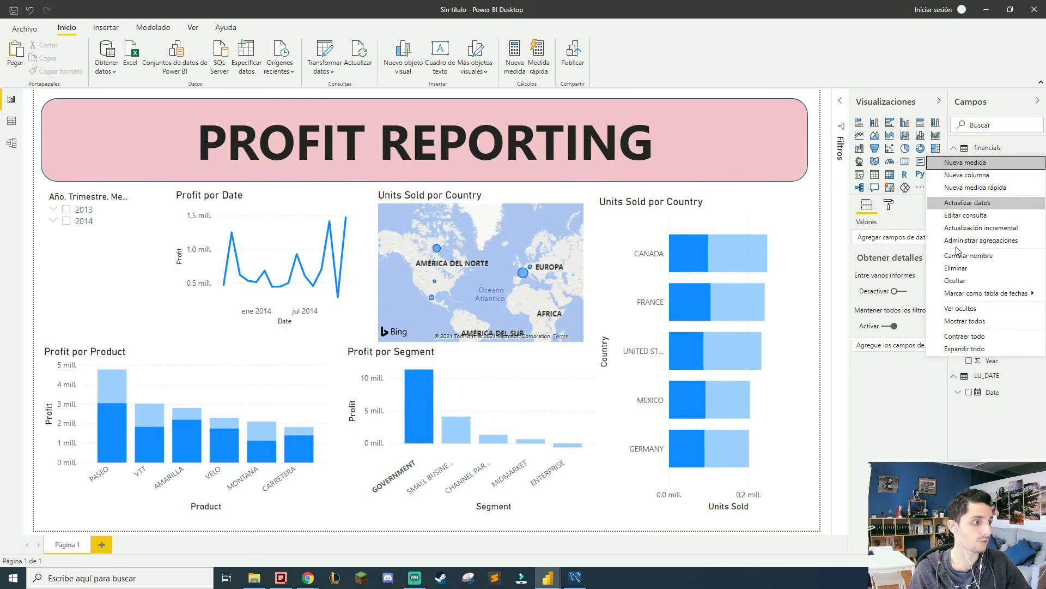
click(909, 441)
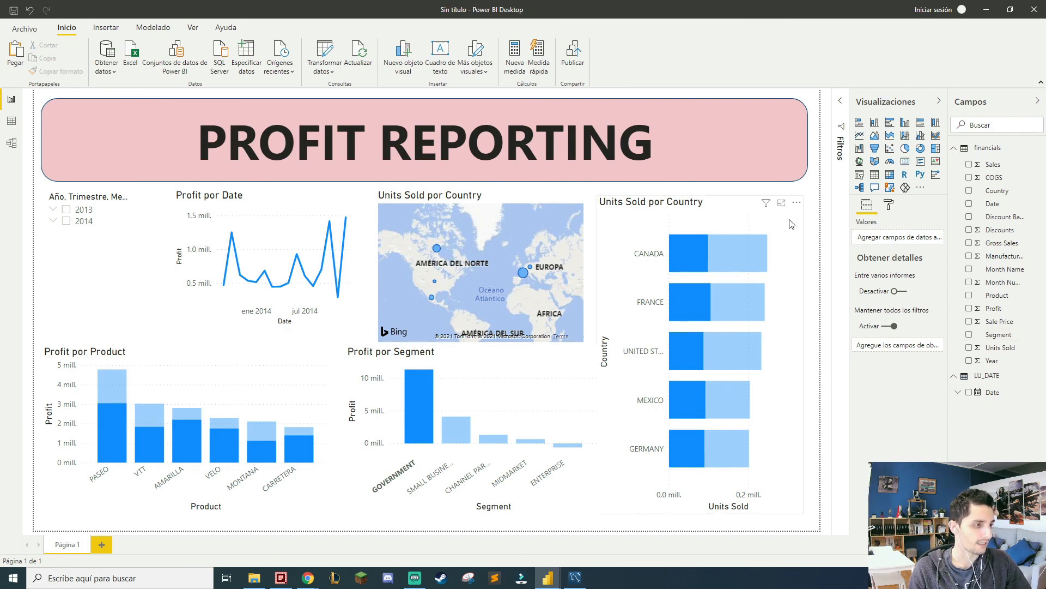
- Clear the Government segment selection and nudge the Units Sold bar chart to align with the neighbouring map's title and the banner's outer edge
click(784, 235)
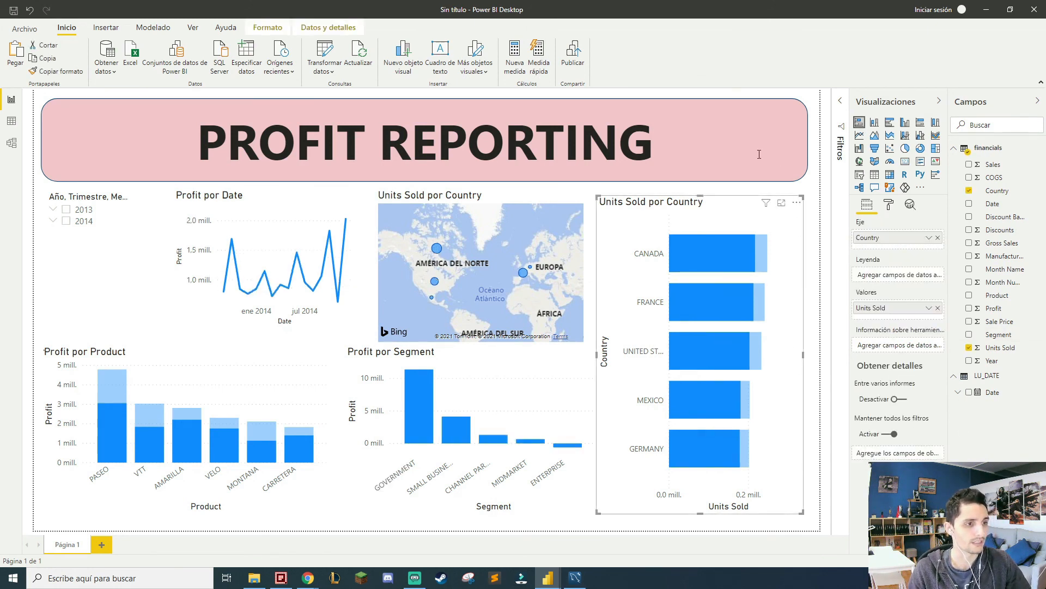
click(893, 208)
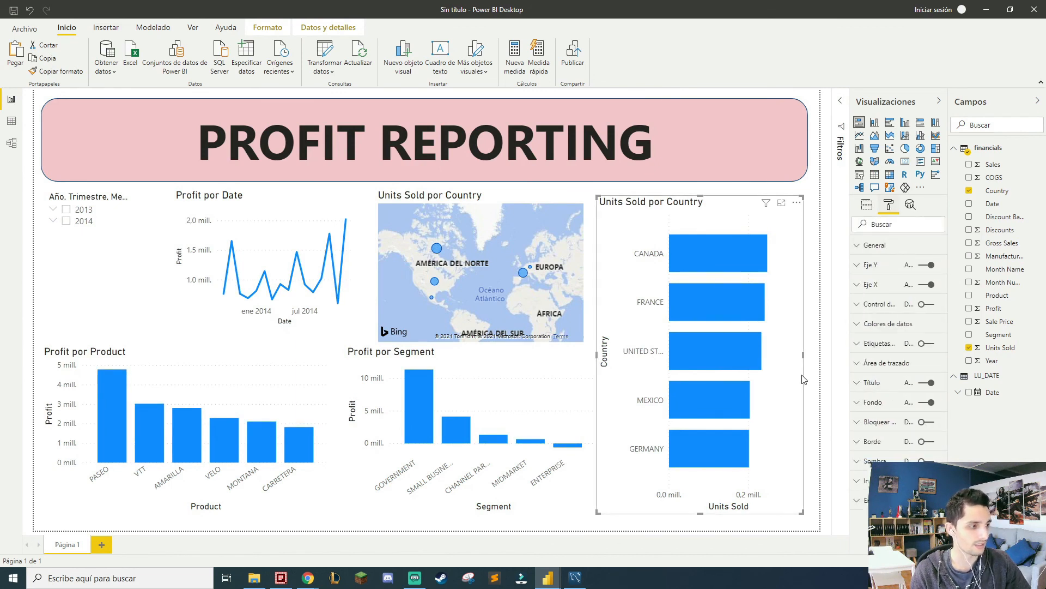
click(807, 191)
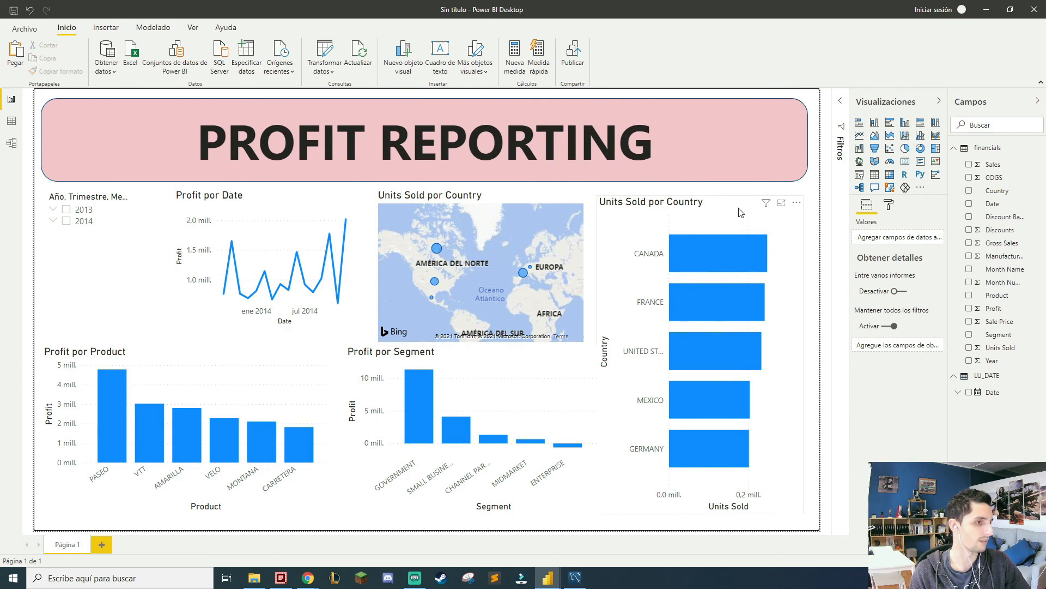
click(740, 211)
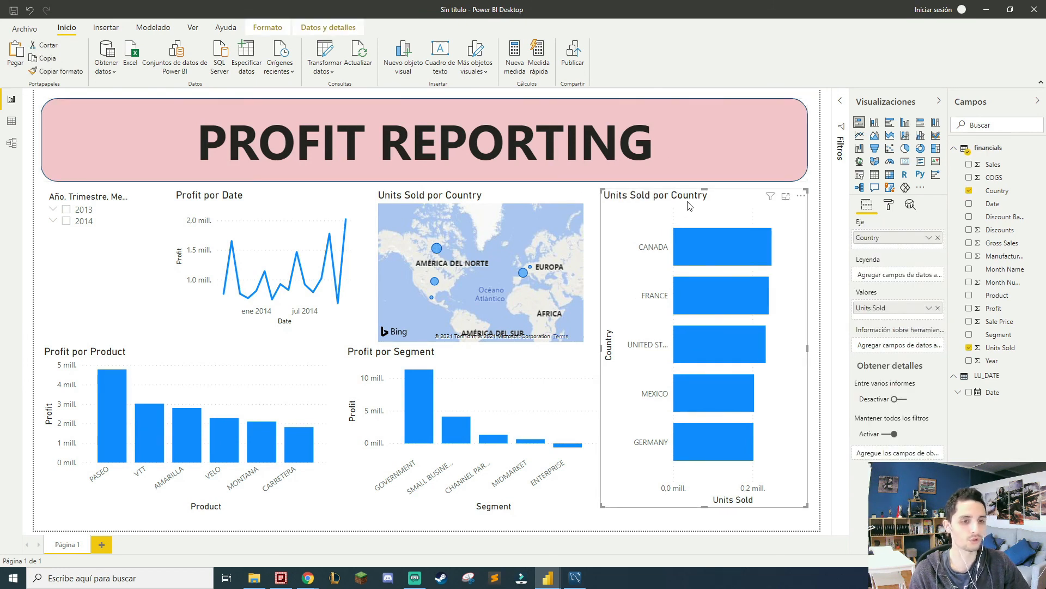
click(815, 214)
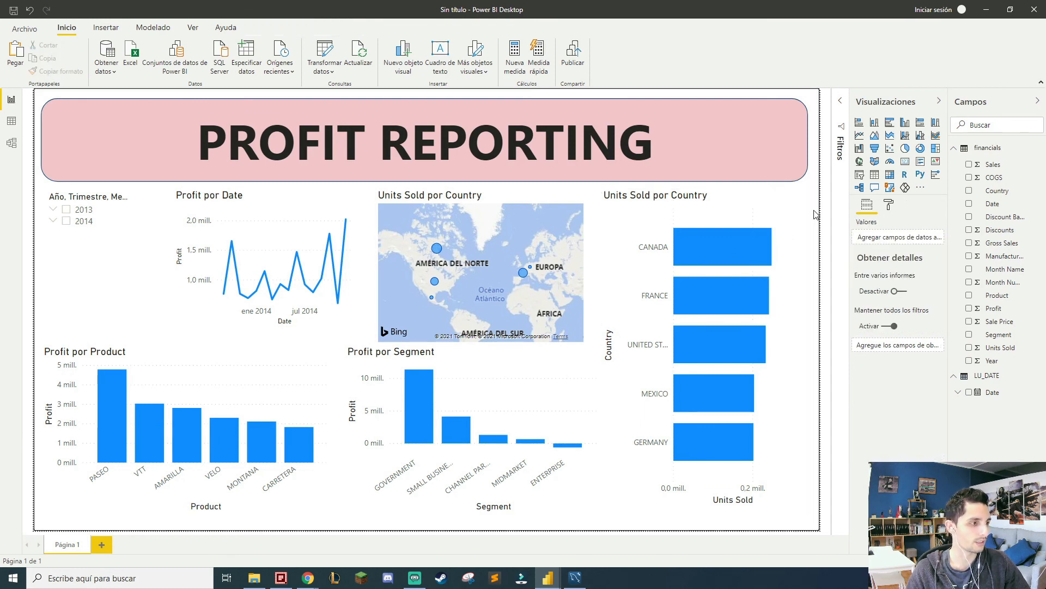